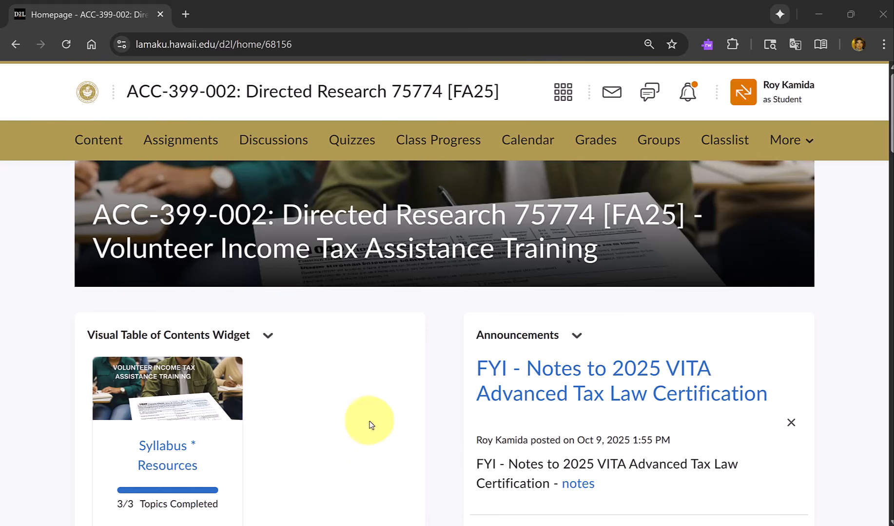
Open the Practice Lab through VITA/TCE Central from the ACC 399 welcome page in the course's Syllabus * Resources module.
click(168, 451)
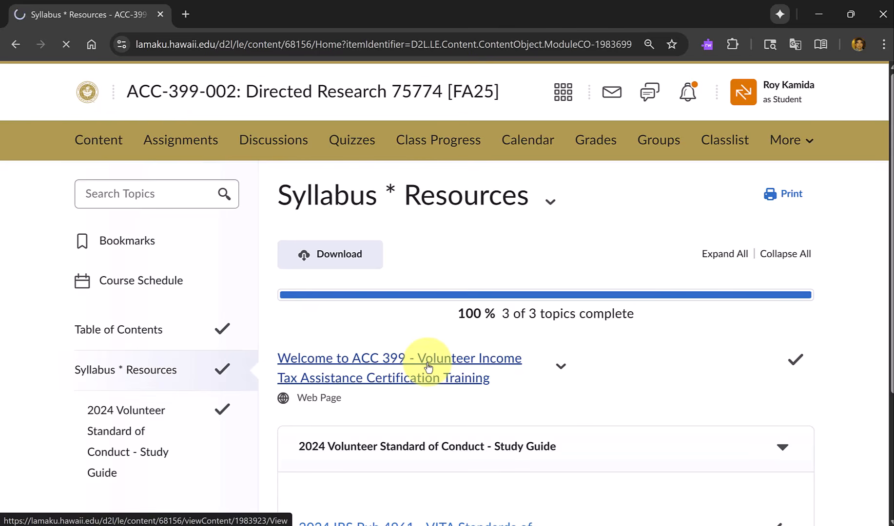
click(428, 366)
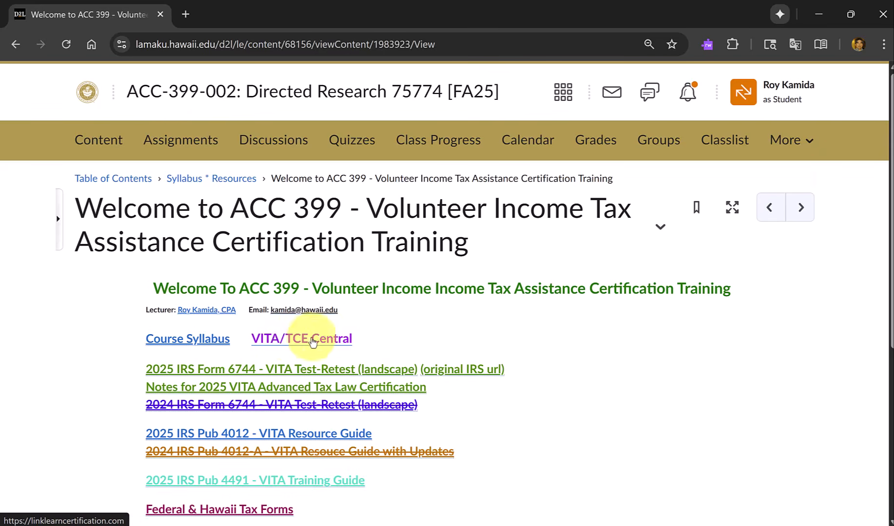
click(305, 341)
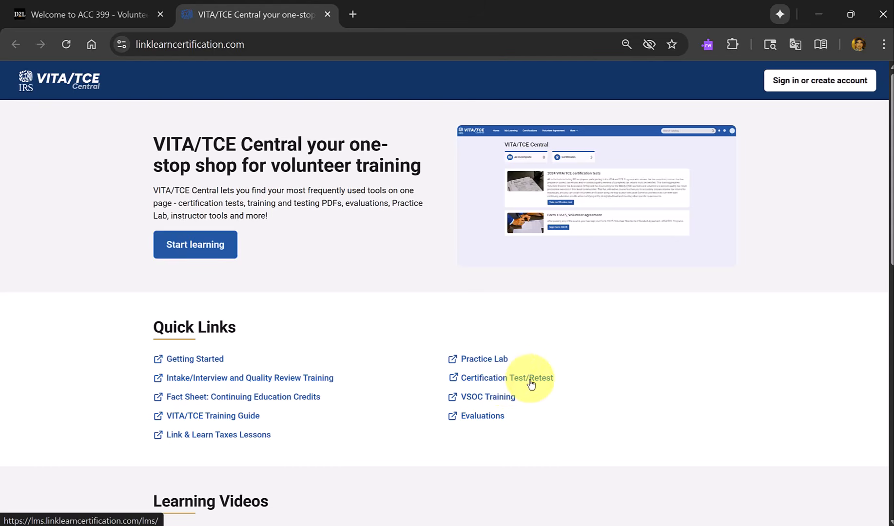
click(483, 364)
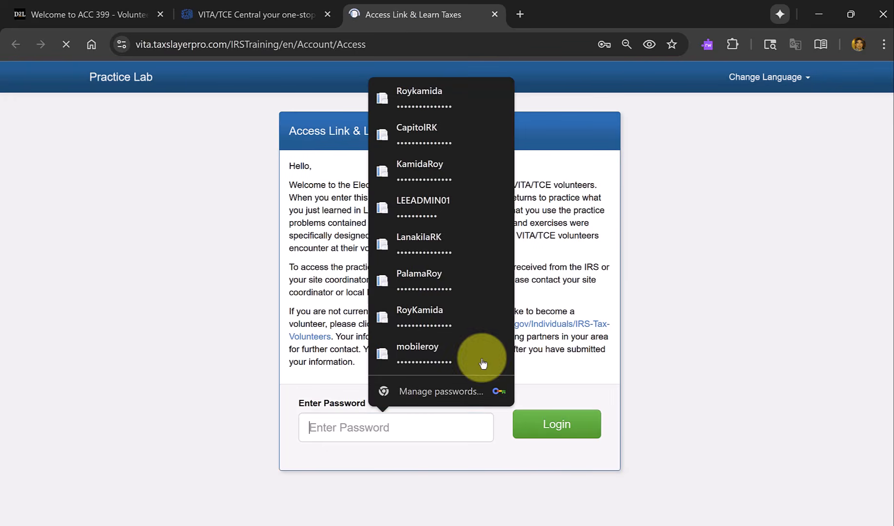
Enter the Practice Lab access password to reach the sign-in page, and dismiss the browser's offer to update the saved password.
click(582, 344)
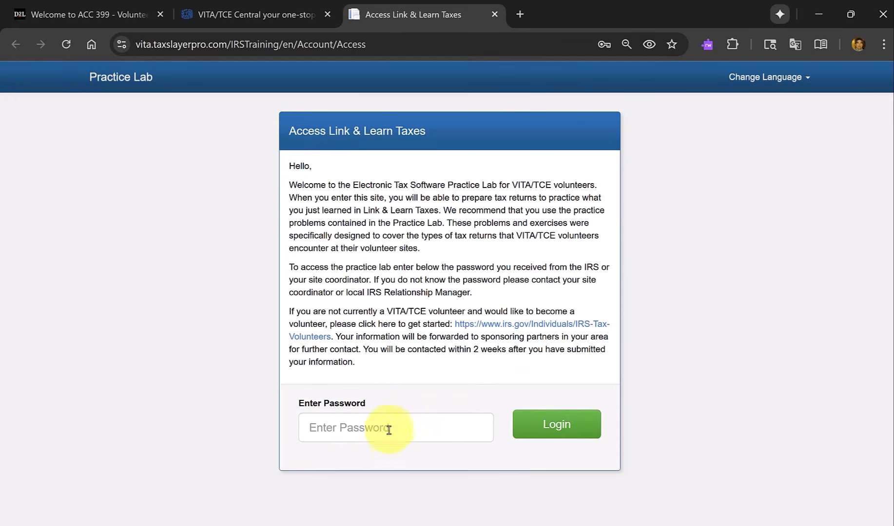
click(370, 429)
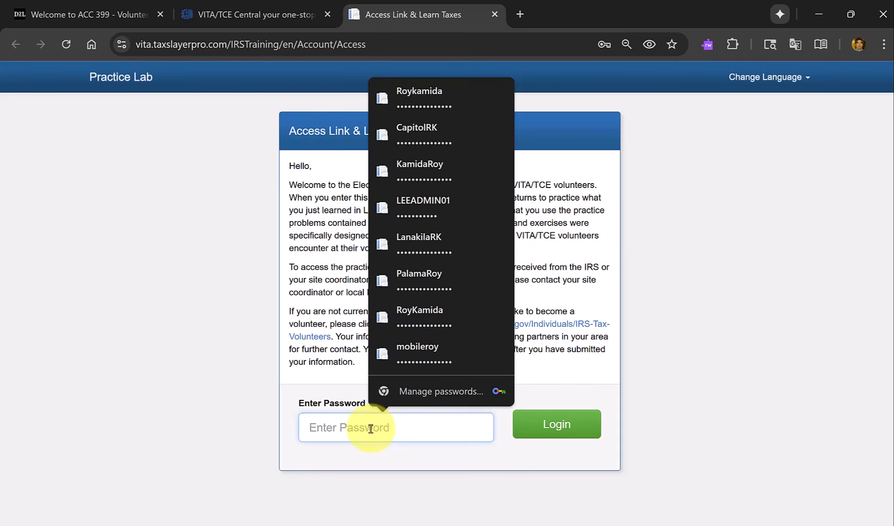
text(•••••••)
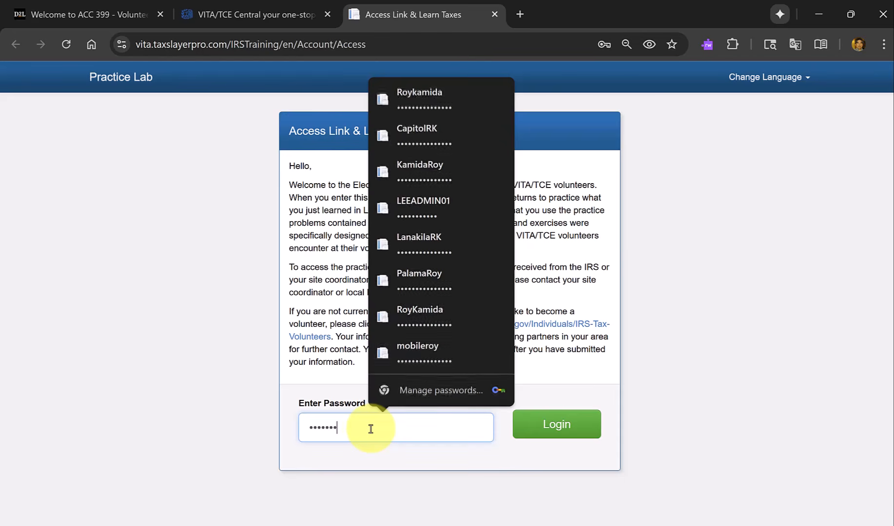
text(••••)
key(Return)
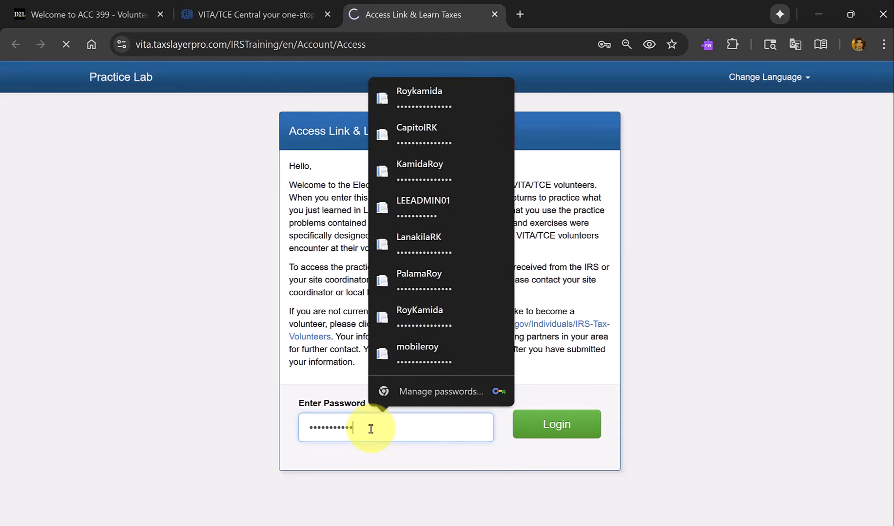
click(370, 429)
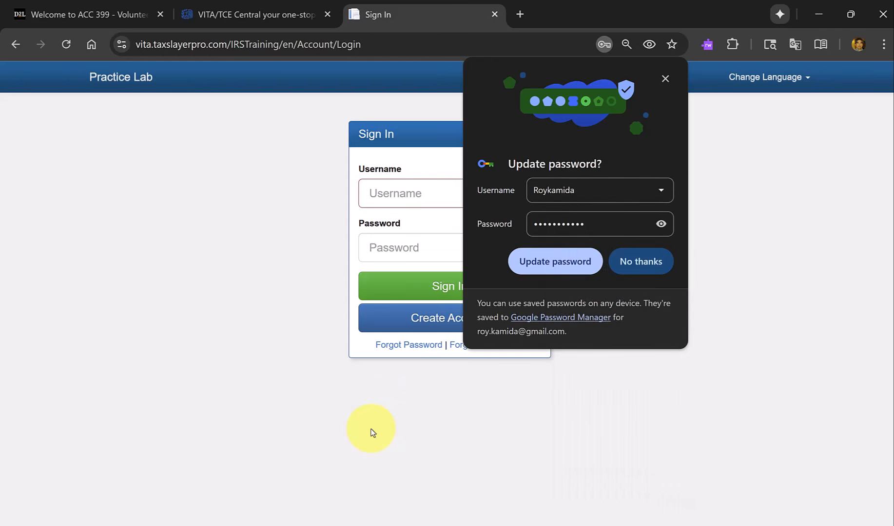
click(666, 78)
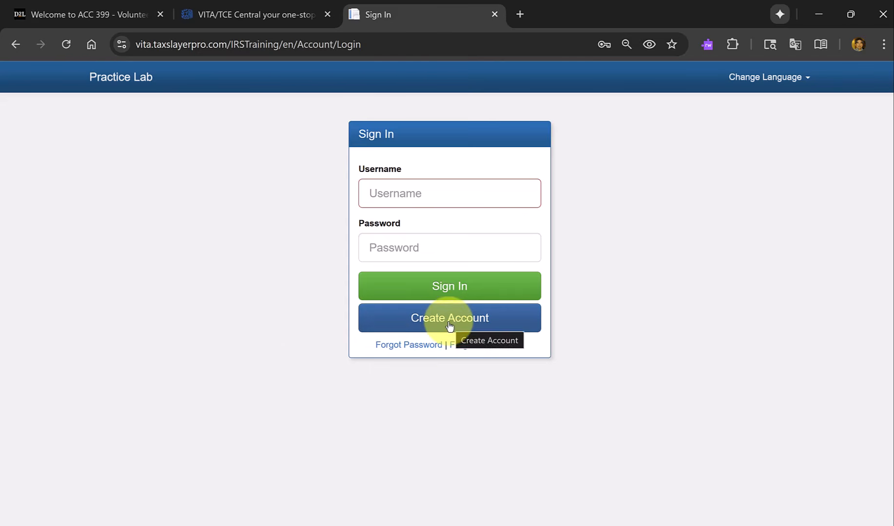
Sign in to the Practice Lab with the saved account credentials, verifying identity with the Windows Security PIN.
click(432, 191)
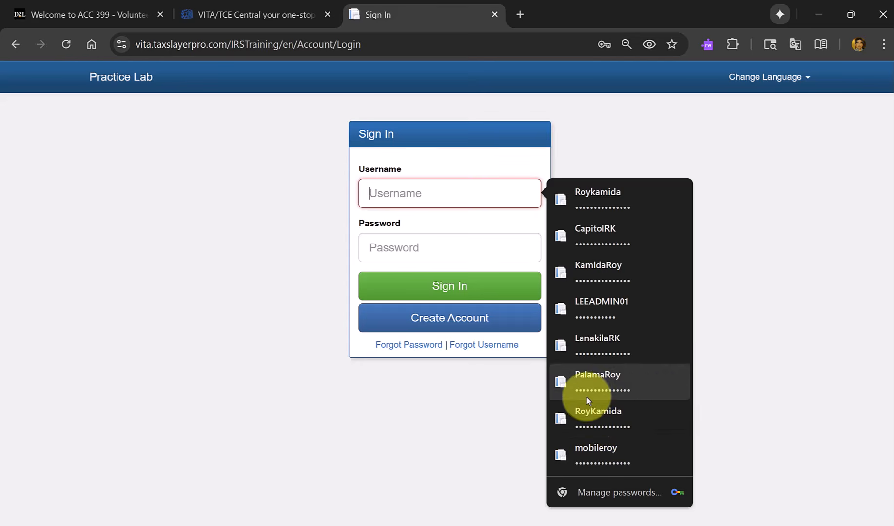
click(596, 200)
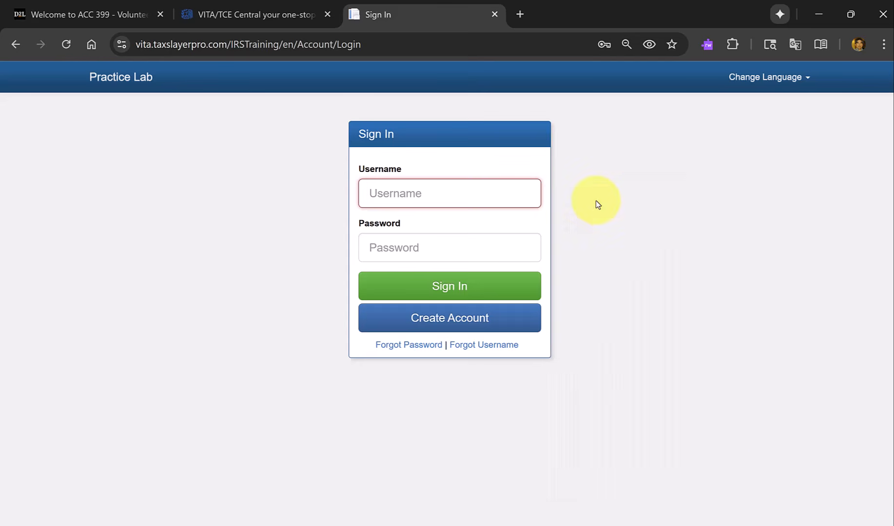
text(••••)
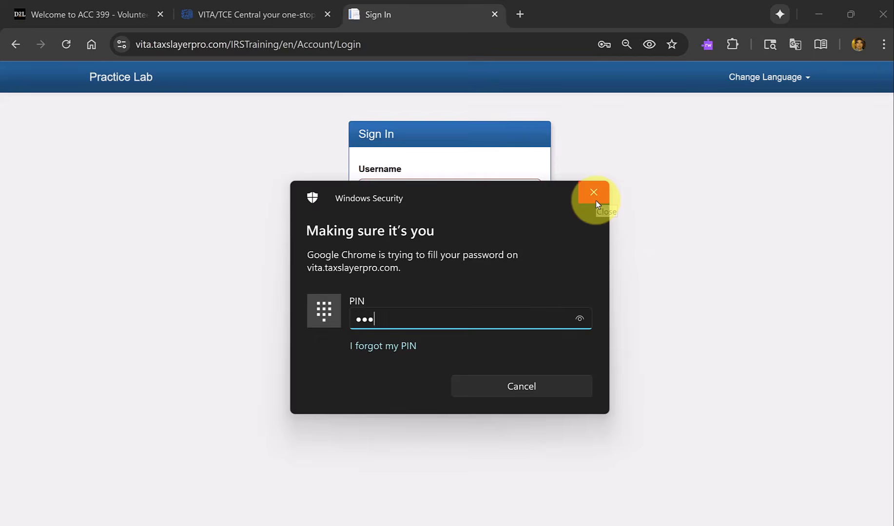
key(Return)
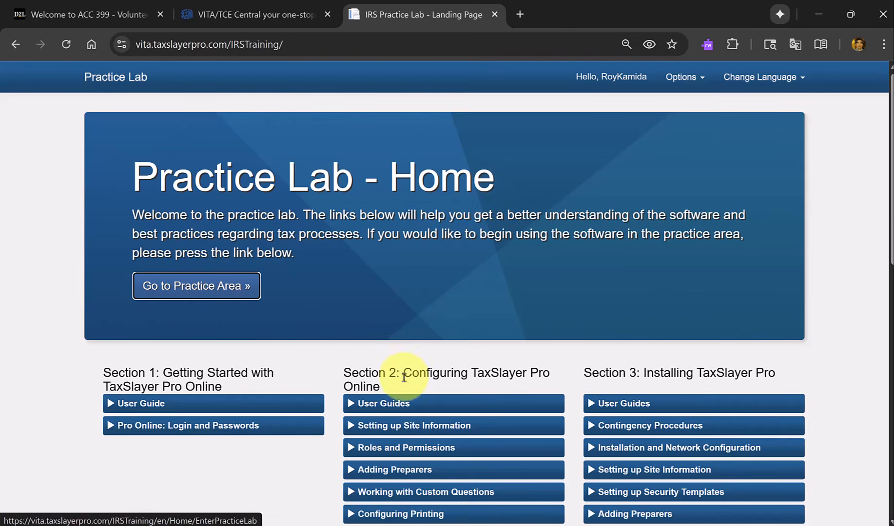
Look over the training sections on the Practice Lab home page and enter the practice area.
scroll(405, 377, down, 8)
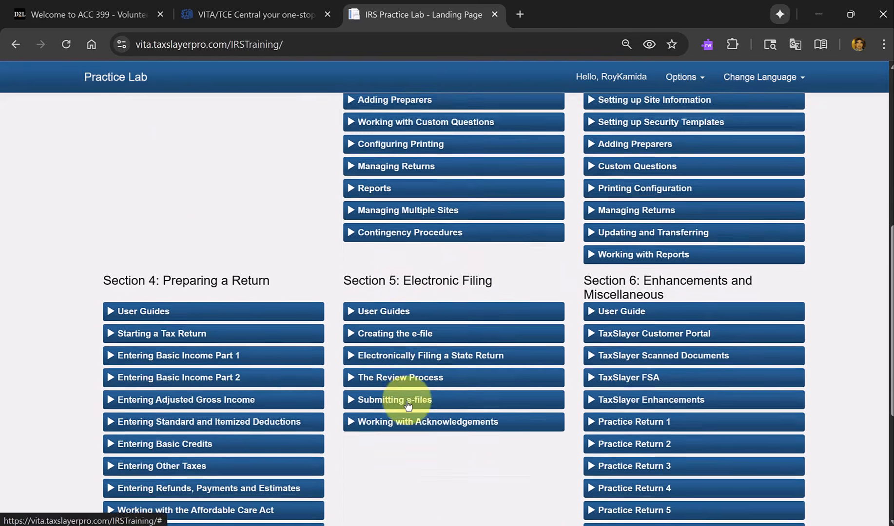
scroll(409, 406, up, 6)
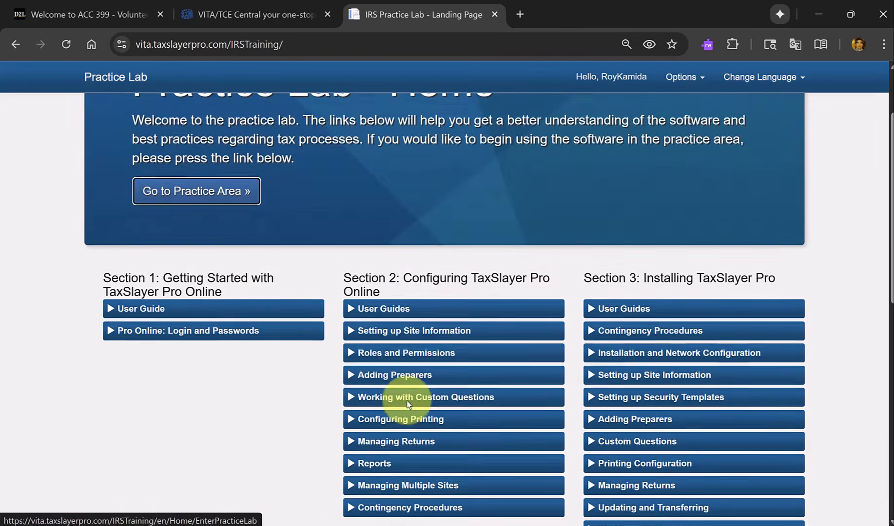
scroll(408, 405, up, 2)
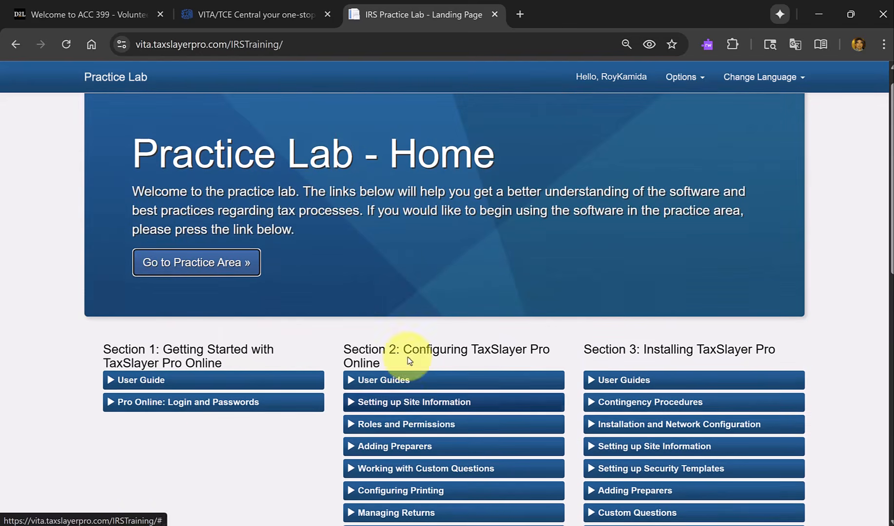
click(205, 263)
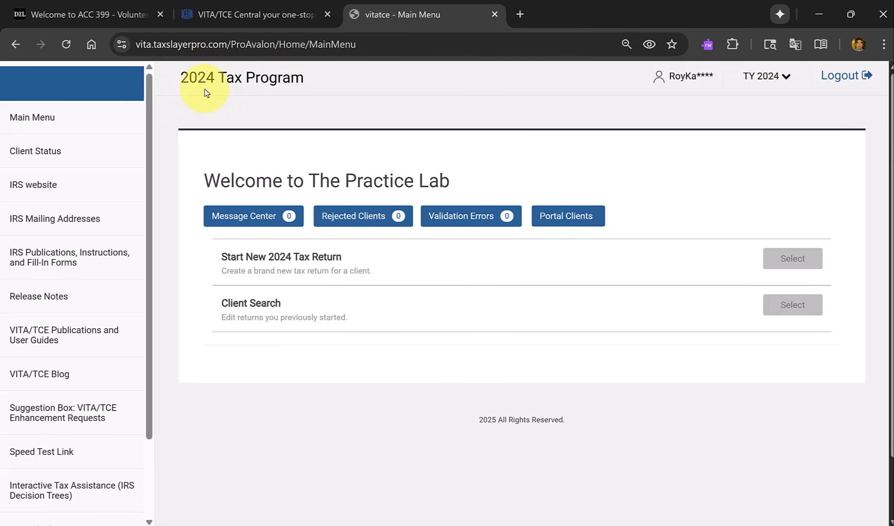
Check the available tax years and the existing returns in the Office Client List, and return to the main menu.
click(787, 78)
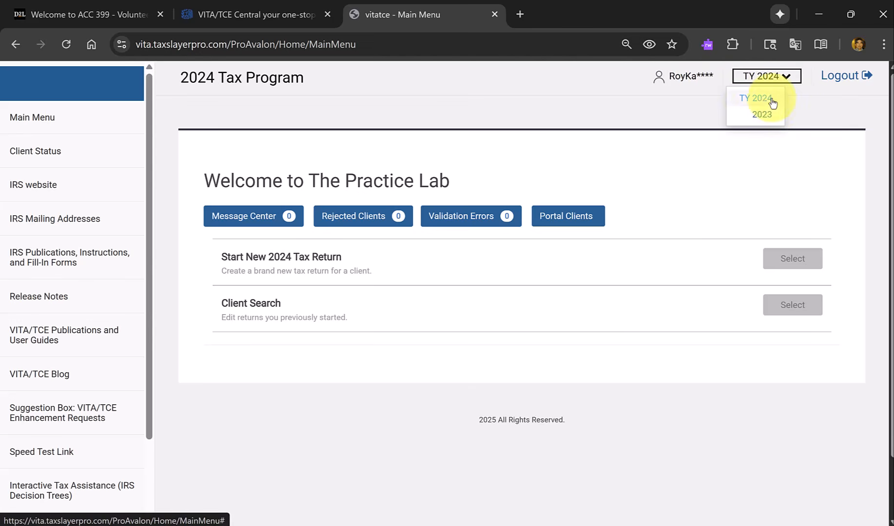
click(788, 77)
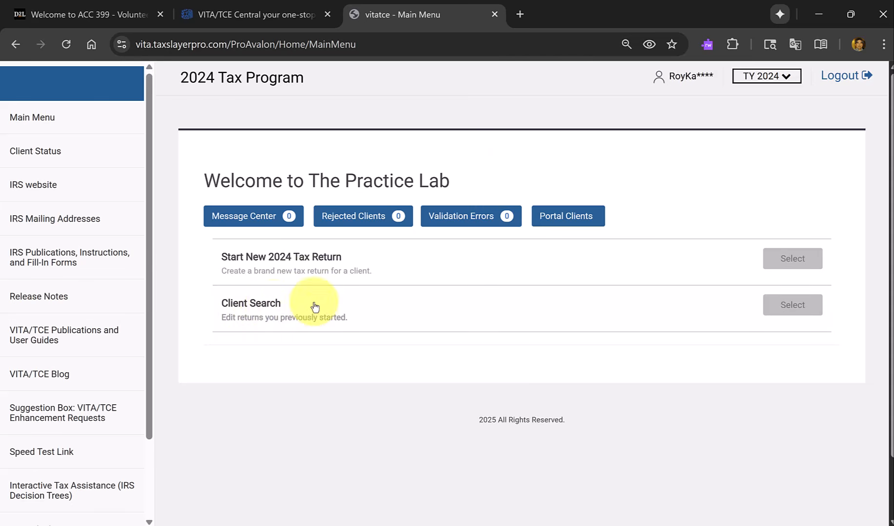
click(250, 308)
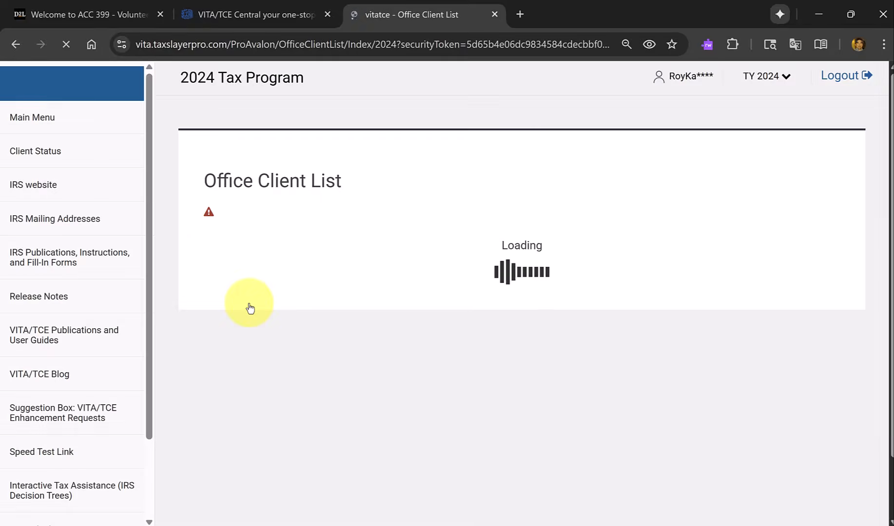
scroll(251, 307, down, 4)
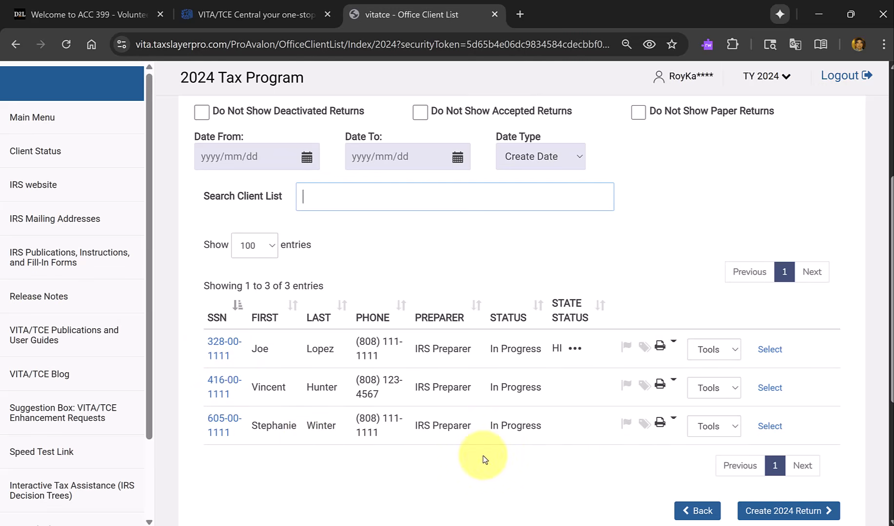
click(693, 511)
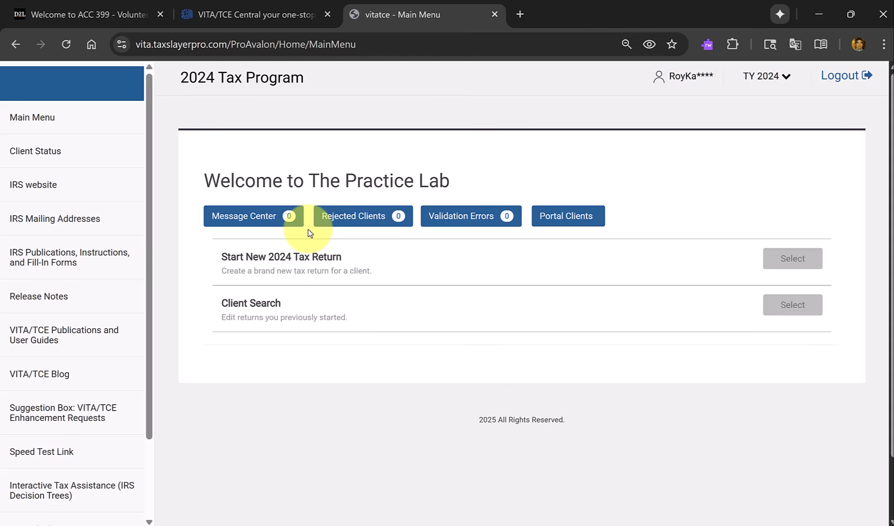
Switch to the 2025 VITA Test-Retest (Form 6744) PDF in Edge and go to page 86, the start of Advanced Scenario 7.
mouse_move(460, 524)
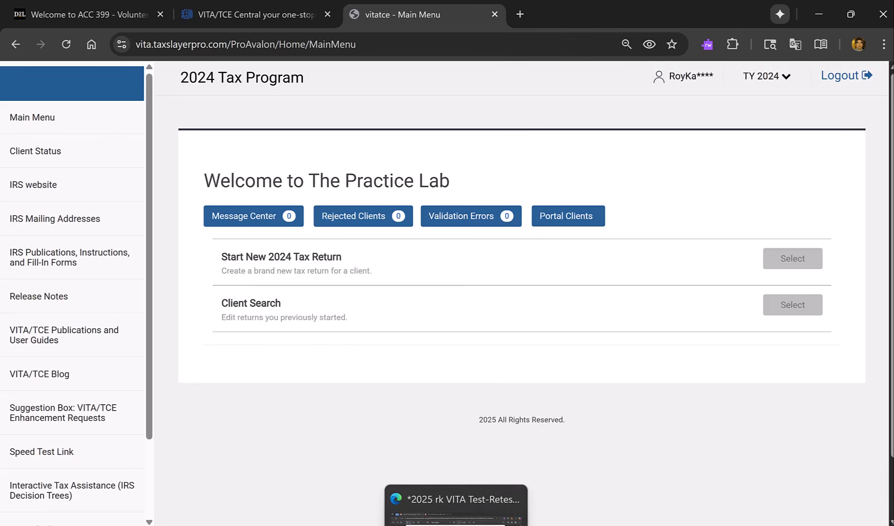
click(464, 499)
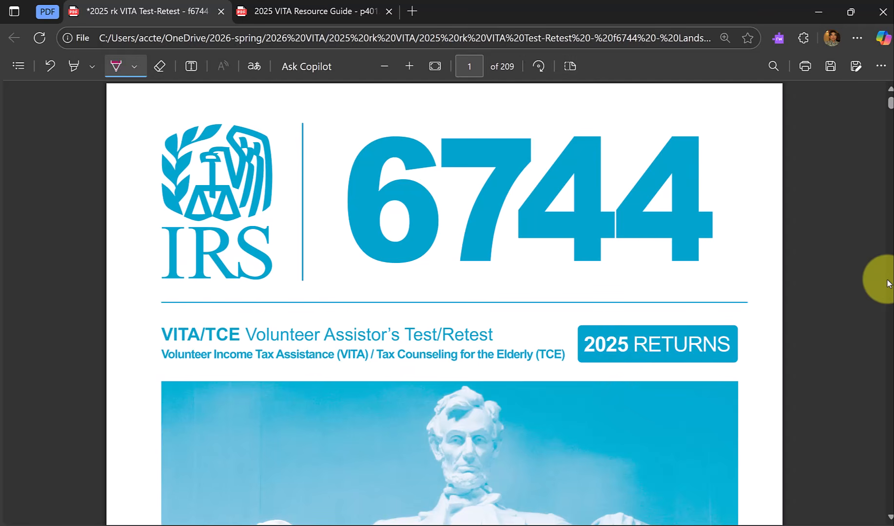
scroll(887, 284, down, 5)
scroll(887, 283, down, 18)
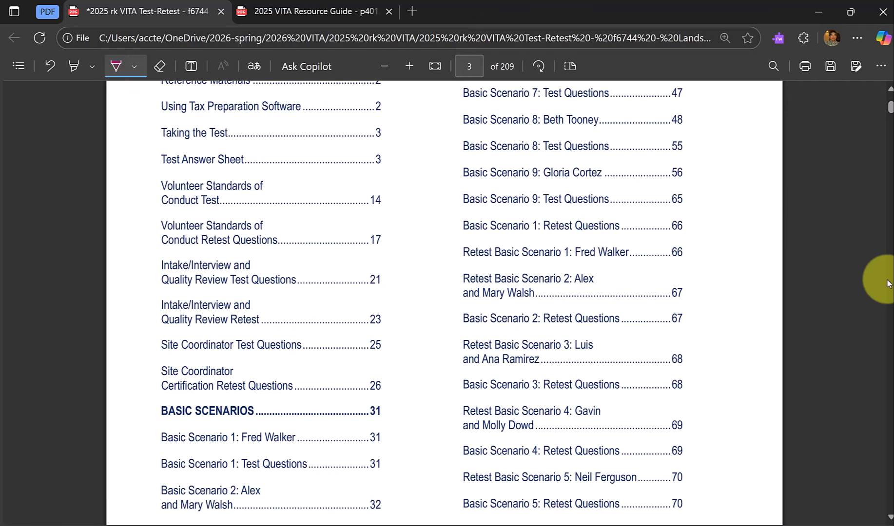
click(477, 69)
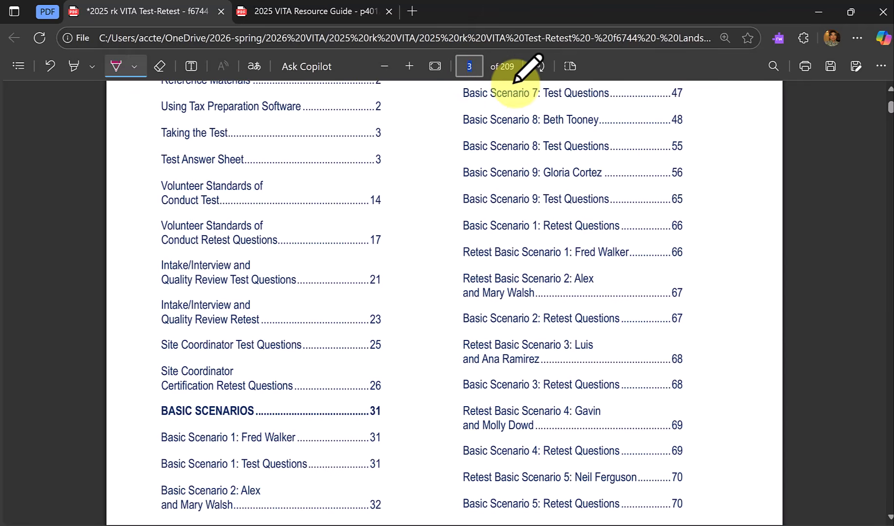
text(86)
key(Return)
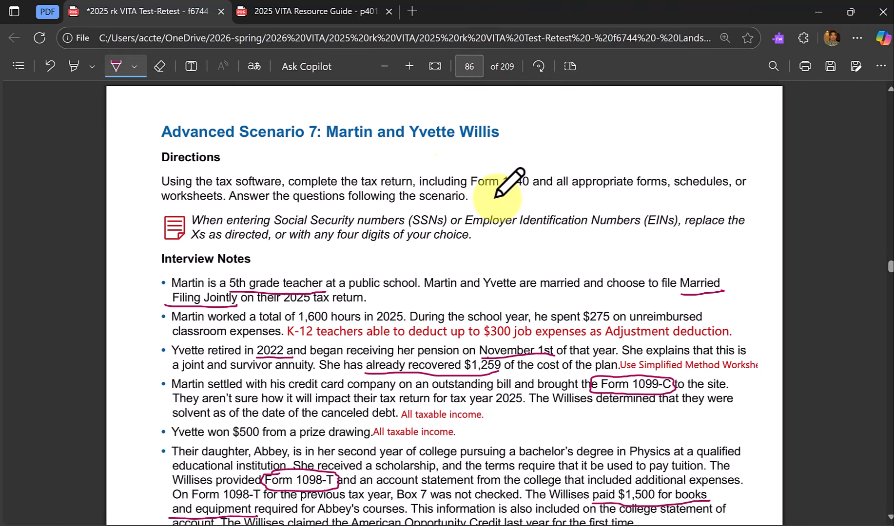
Read Advanced Scenario 7's directions, interview notes and Social Security cards, continuing to the start of the Form 13614-C intake sheet.
scroll(458, 161, up, 2)
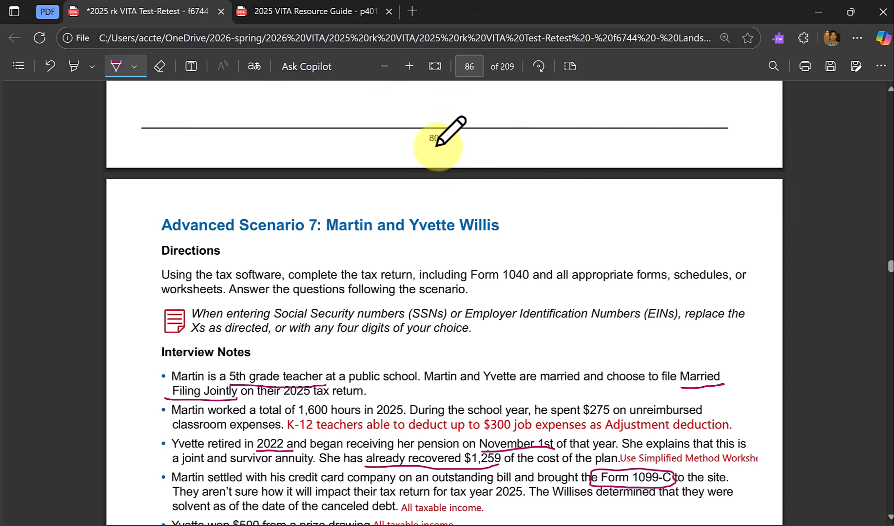
scroll(465, 216, down, 2)
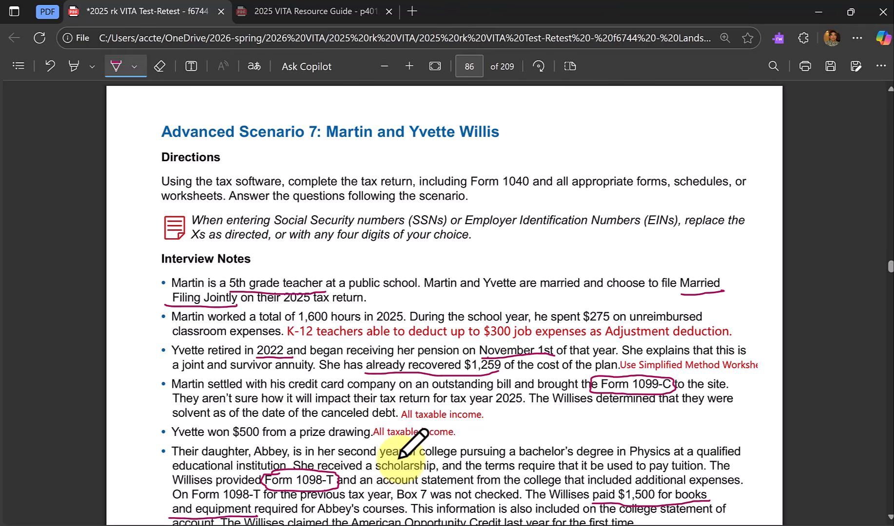
scroll(395, 458, down, 2)
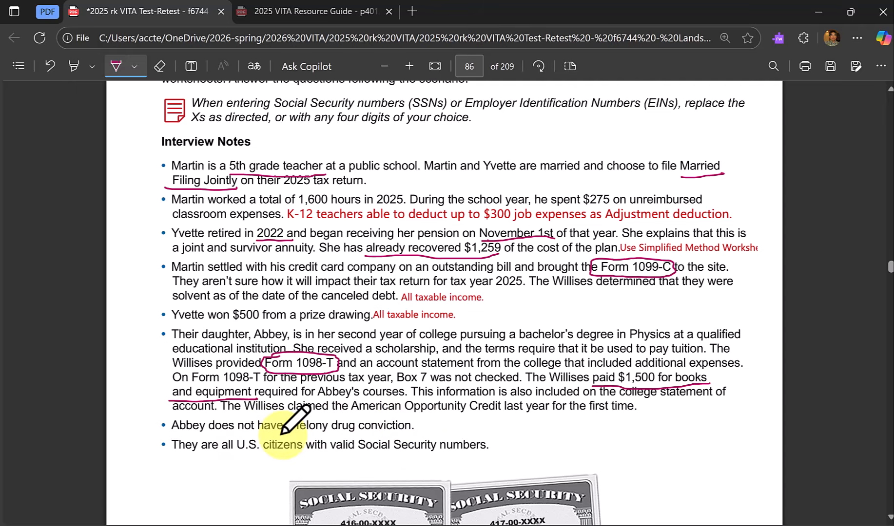
scroll(411, 443, down, 4)
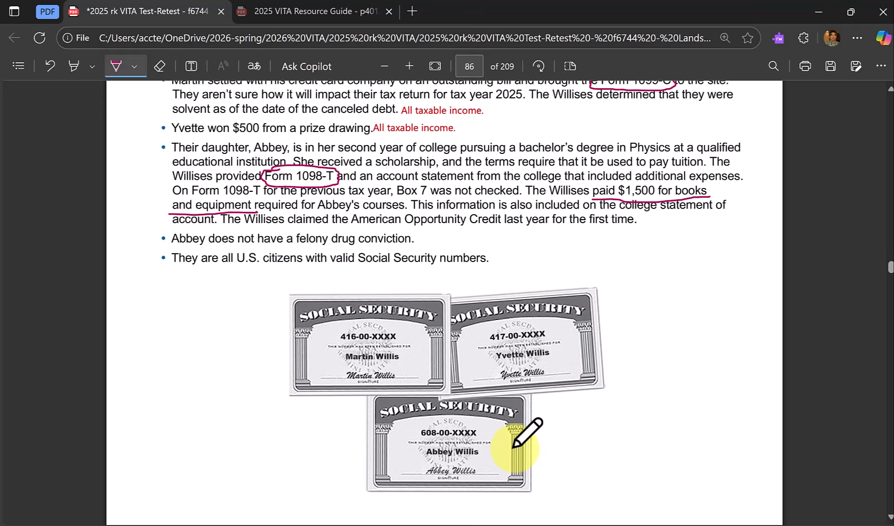
scroll(513, 447, down, 2)
scroll(514, 447, down, 2)
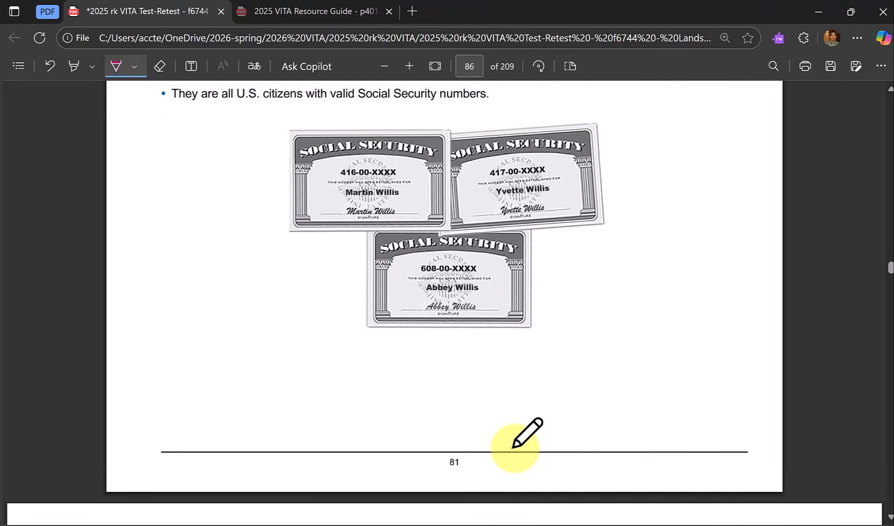
scroll(513, 447, down, 4)
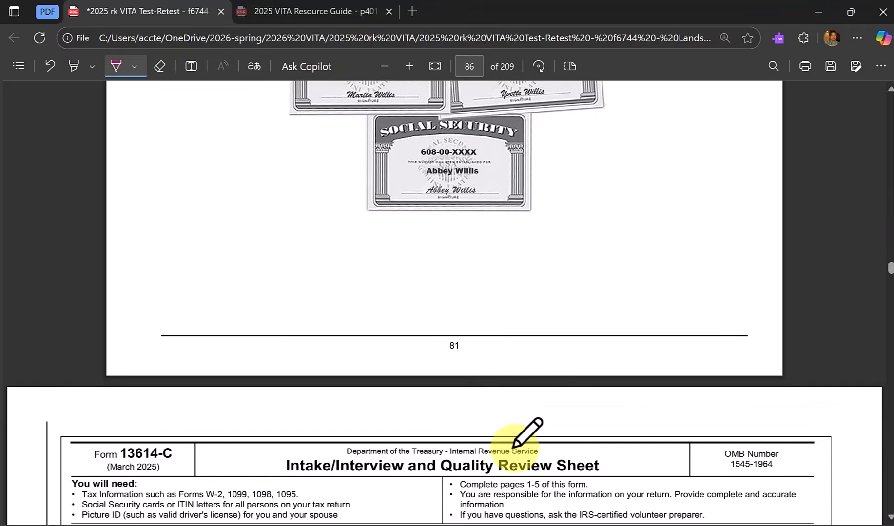
scroll(513, 446, down, 3)
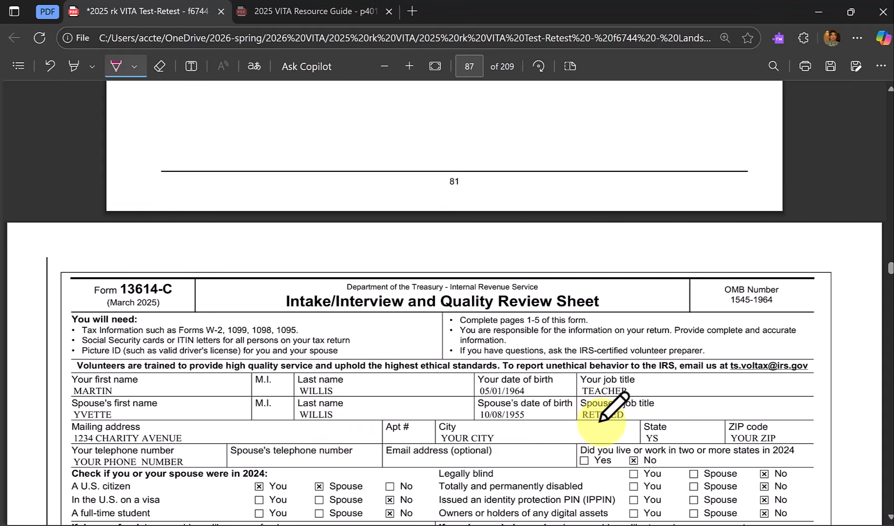
Read Form 13614-C pages 1 and 2, covering personal details, refund preferences, marital status, the dependent listing and the income questions.
scroll(601, 417, down, 2)
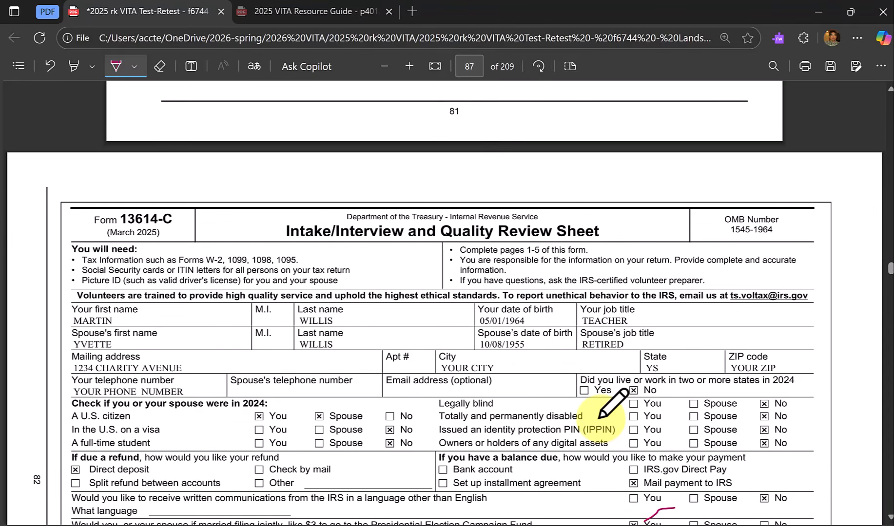
scroll(600, 417, down, 3)
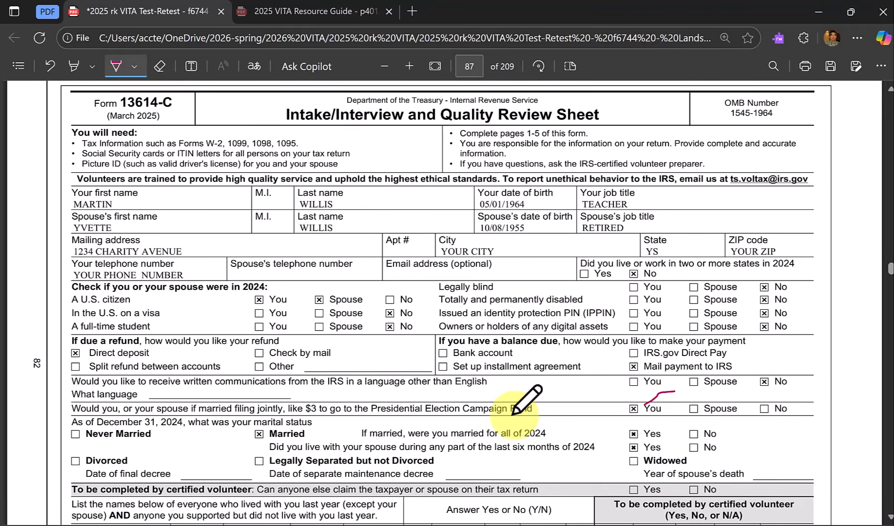
scroll(524, 403, down, 1)
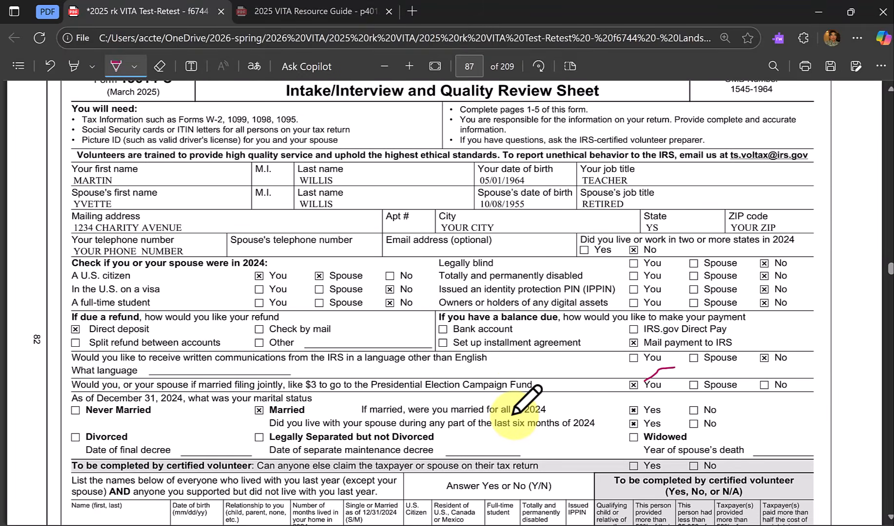
scroll(527, 400, down, 3)
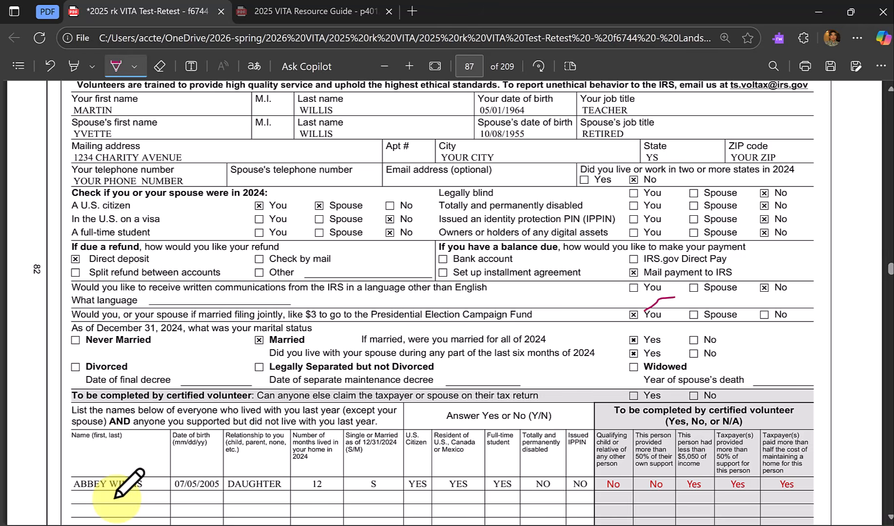
scroll(128, 484, down, 3)
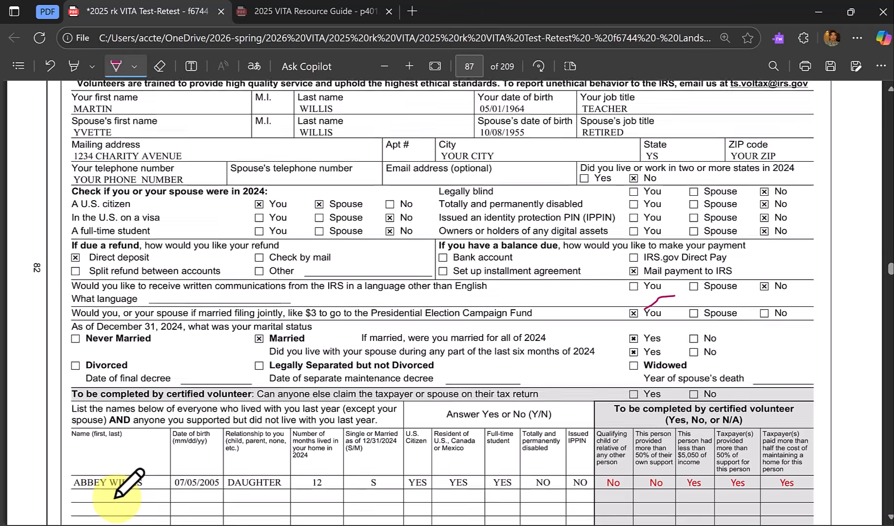
scroll(127, 484, down, 4)
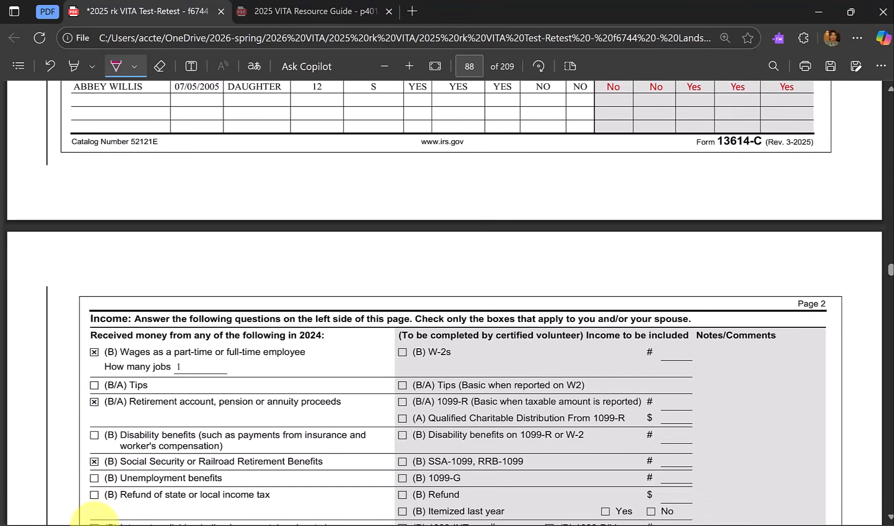
scroll(113, 408, down, 2)
scroll(113, 408, down, 1)
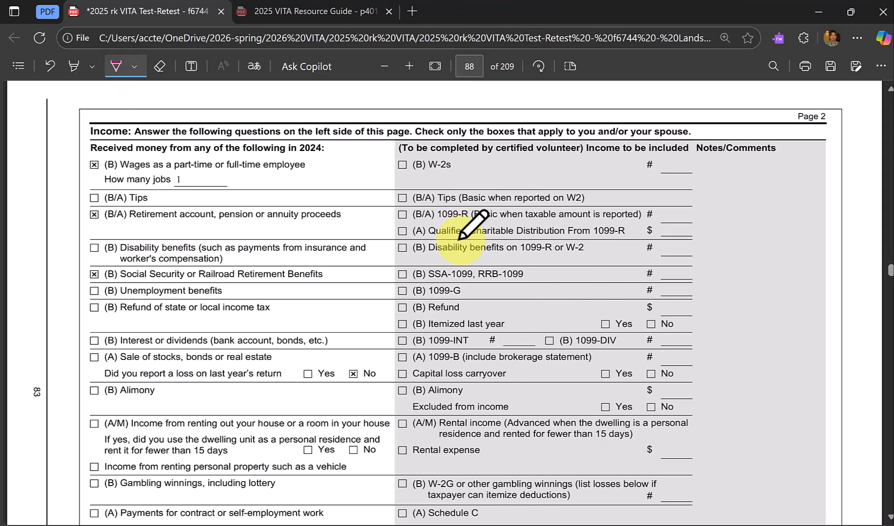
scroll(461, 237, down, 4)
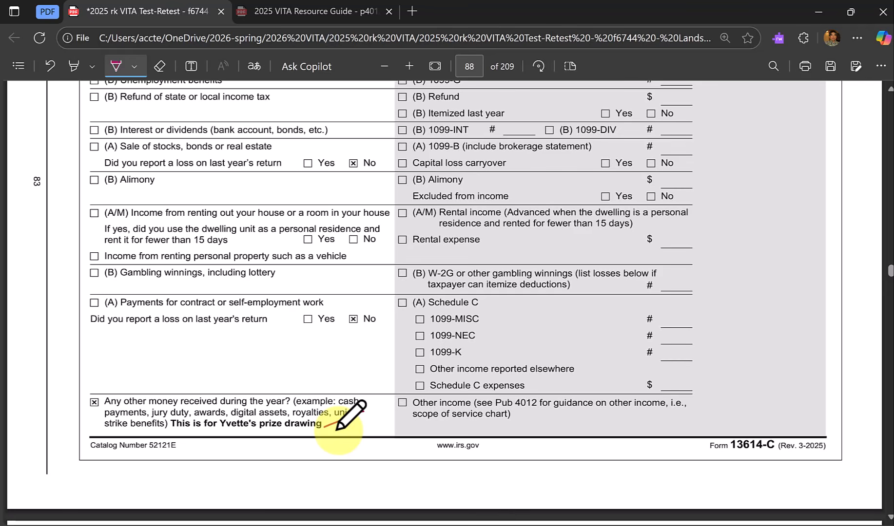
scroll(336, 429, down, 4)
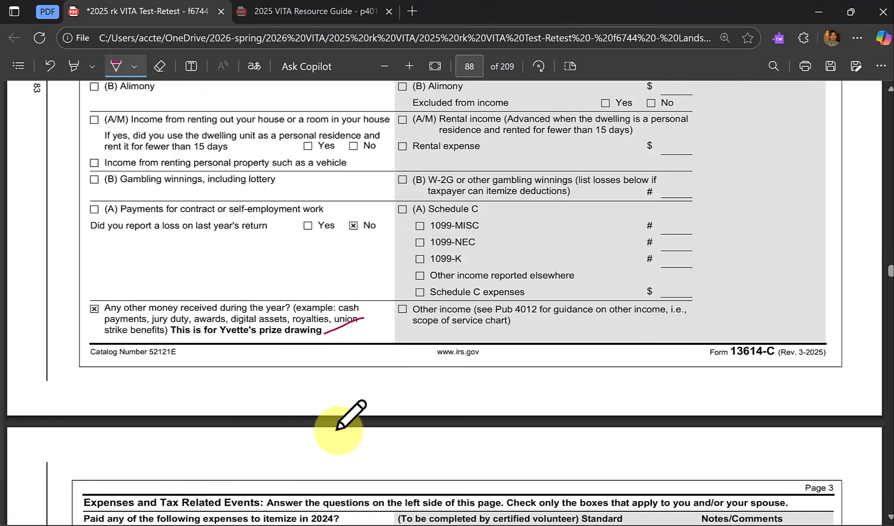
Review Form 13614-C pages 3 to 5: expenses and tax related events, optional information and additional notes.
scroll(337, 429, down, 3)
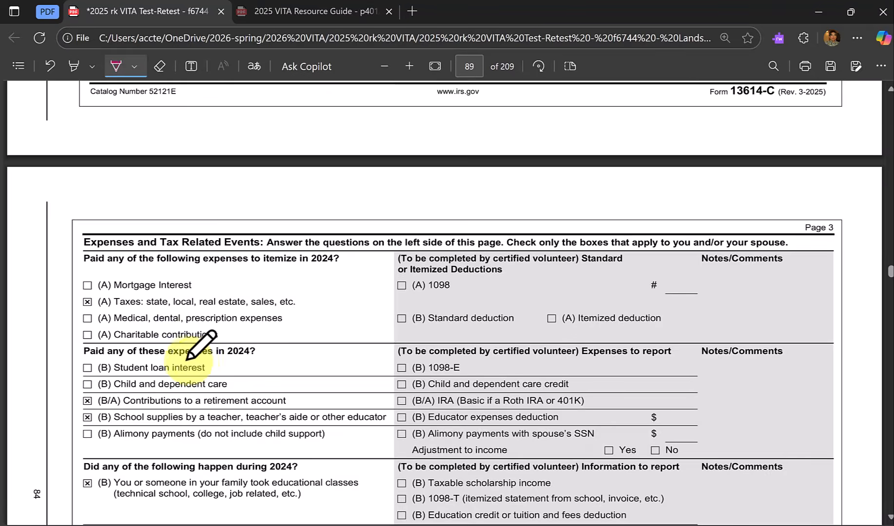
scroll(195, 351, down, 1)
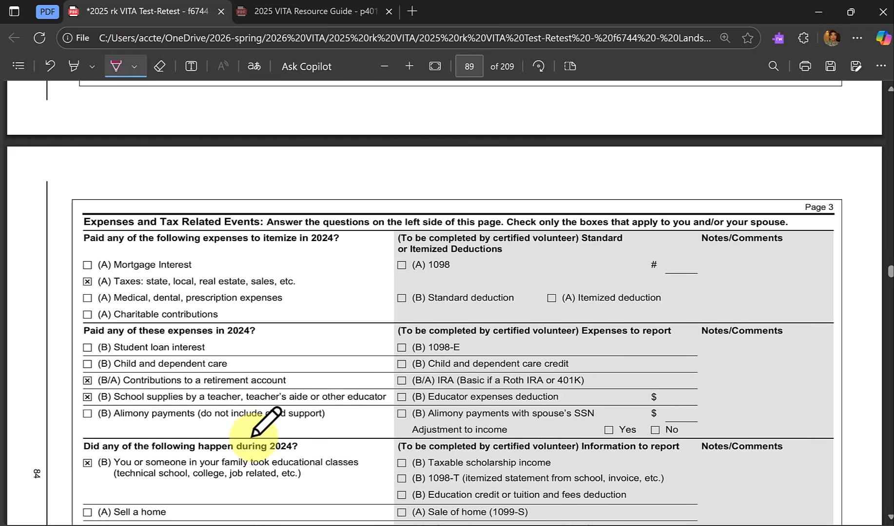
scroll(254, 419, down, 3)
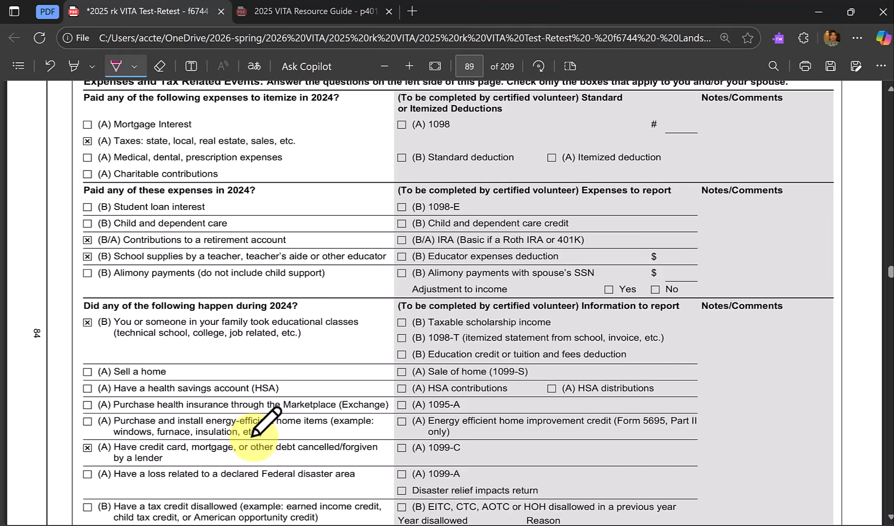
scroll(349, 412, down, 1)
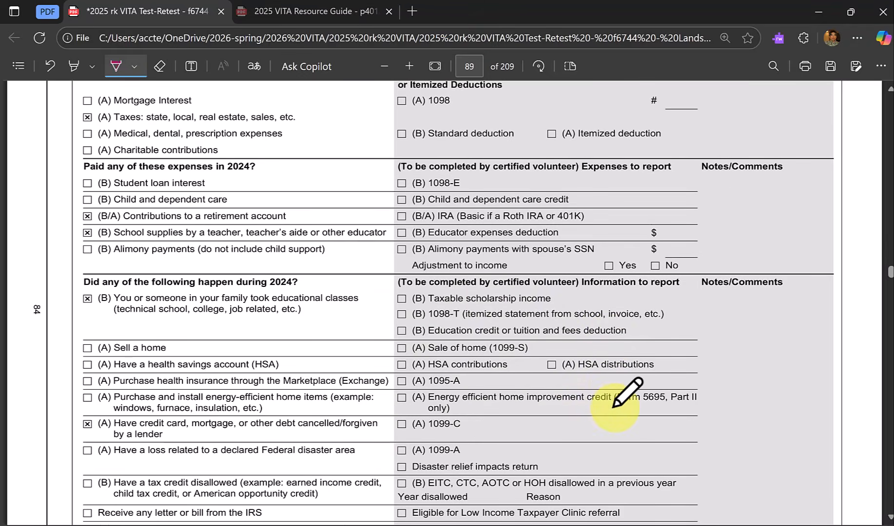
scroll(680, 390, down, 3)
scroll(672, 404, down, 5)
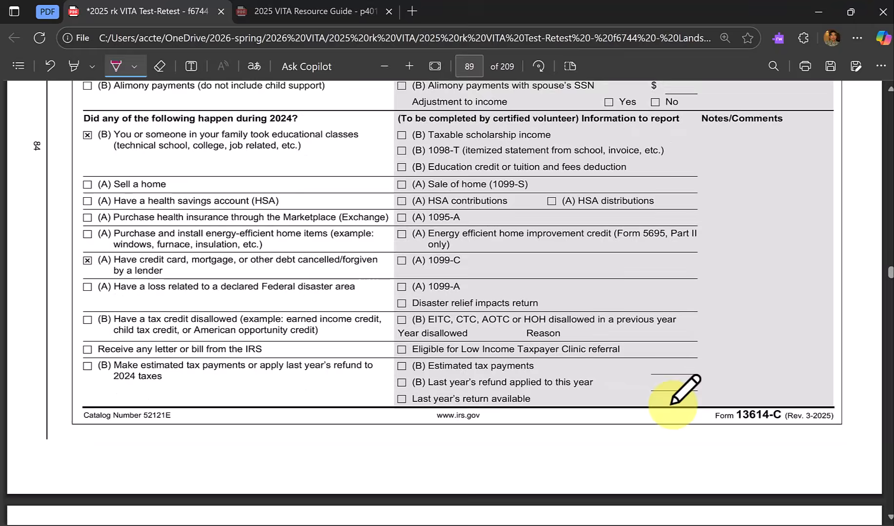
scroll(672, 404, down, 2)
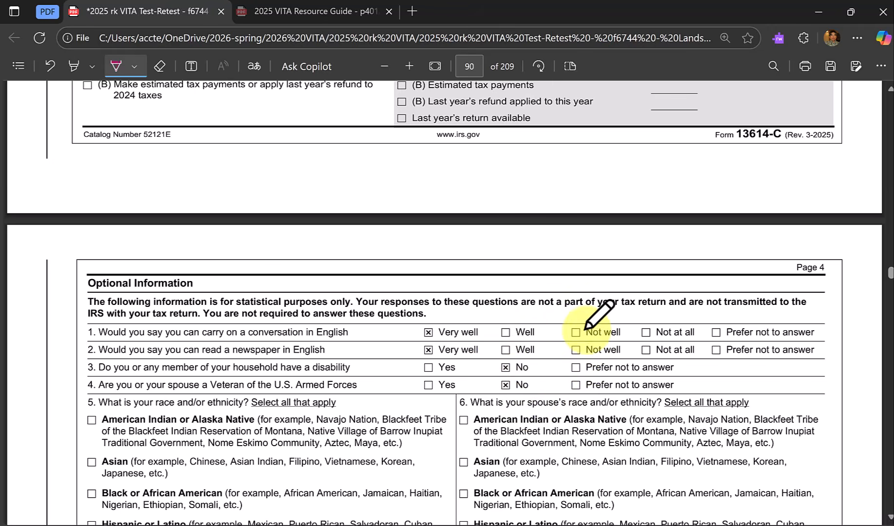
scroll(597, 405, down, 2)
scroll(598, 412, down, 7)
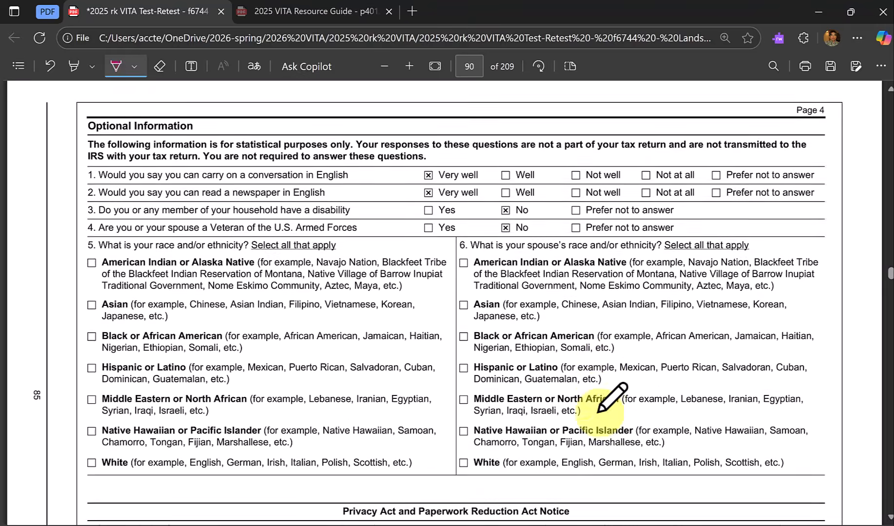
scroll(597, 412, down, 4)
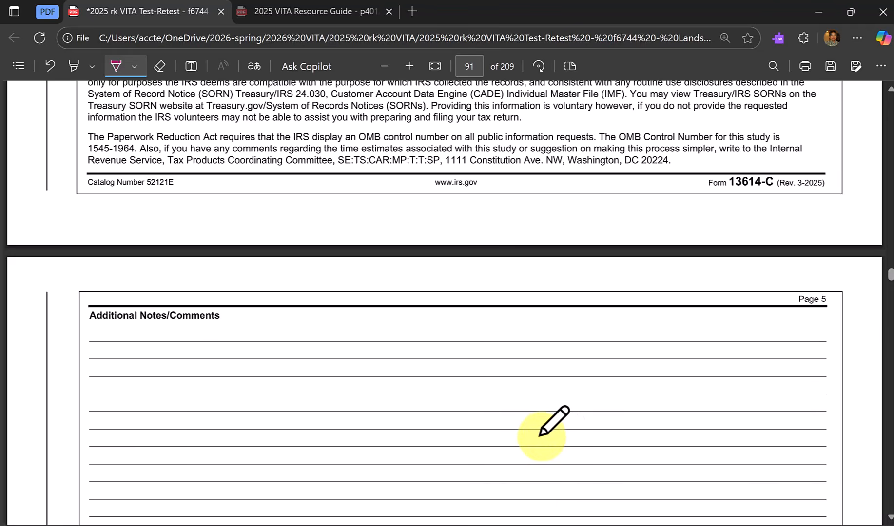
scroll(539, 434, down, 6)
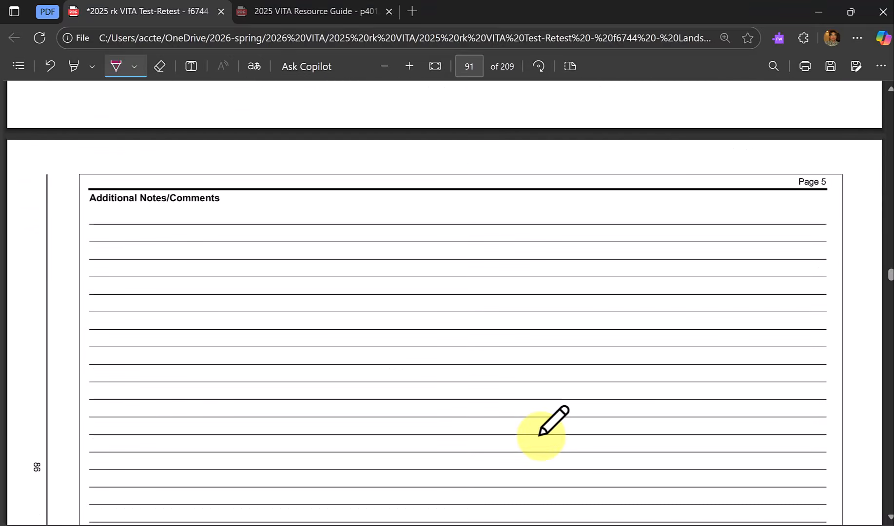
scroll(539, 435, down, 5)
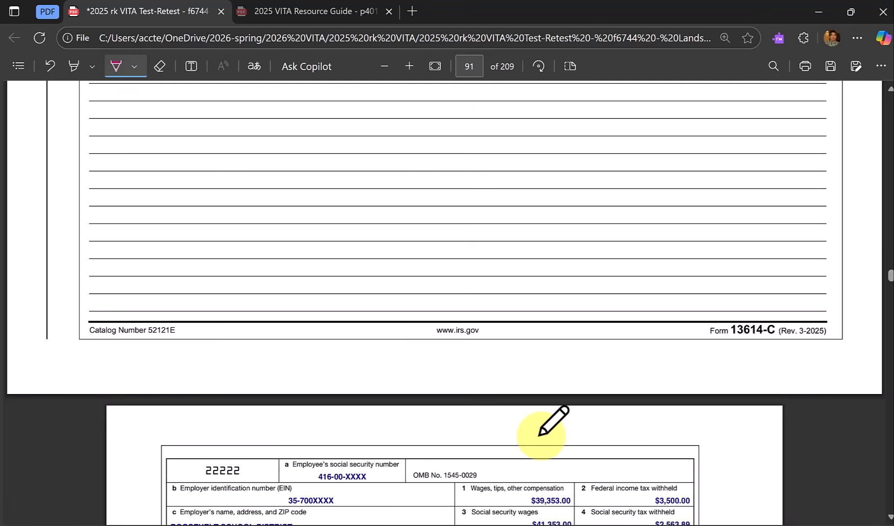
Examine the scenario's Form W-2 from Roosevelt School District and Form 1099-R from Liberty Enterprises, comparing the withholding and state tax boxes.
scroll(540, 435, down, 5)
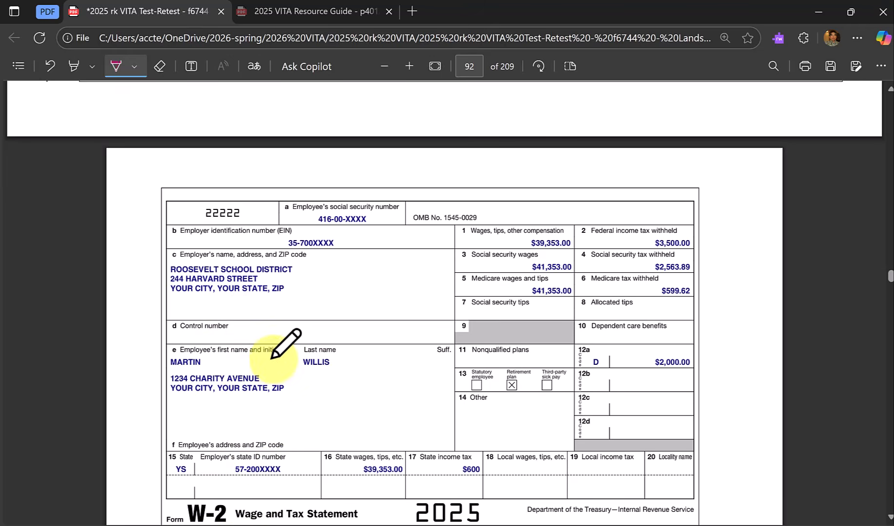
scroll(281, 358, down, 6)
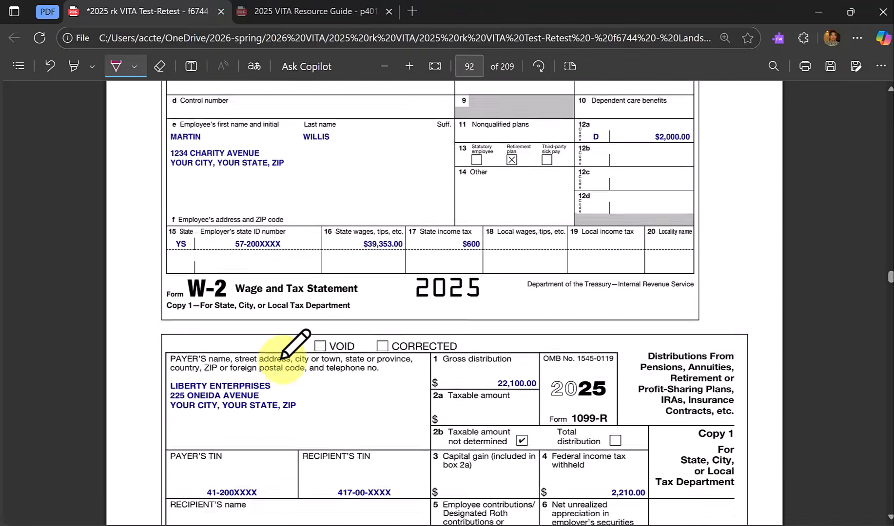
scroll(283, 366, down, 2)
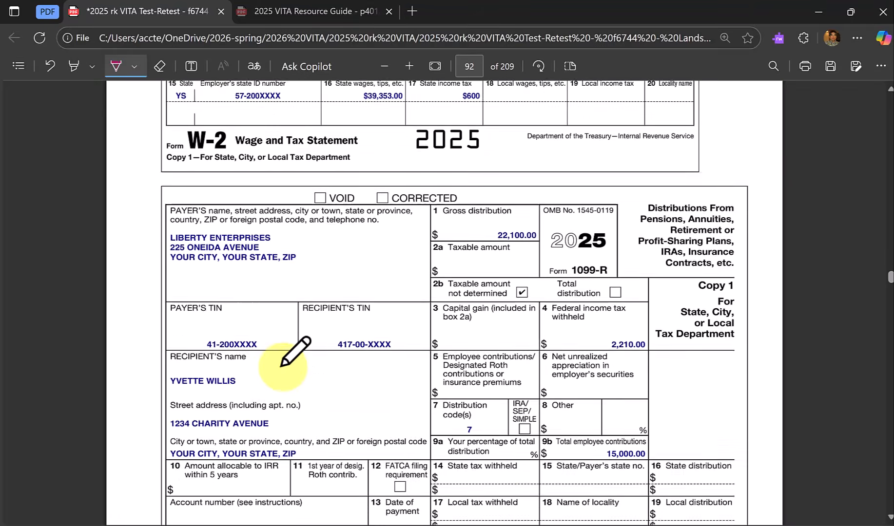
scroll(295, 355, down, 1)
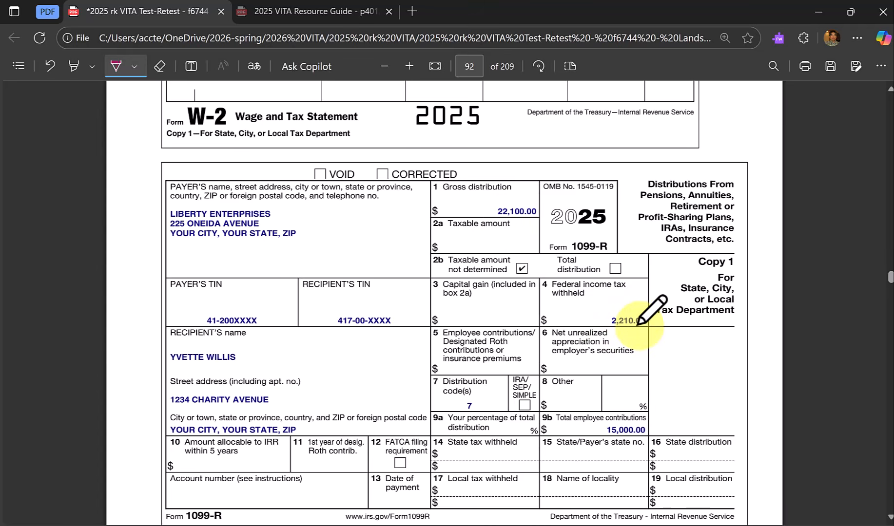
scroll(643, 317, up, 7)
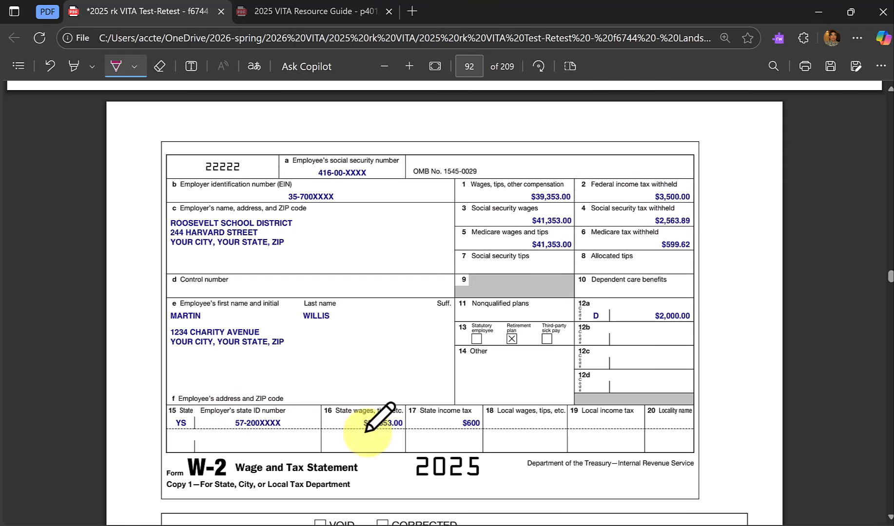
scroll(684, 378, down, 4)
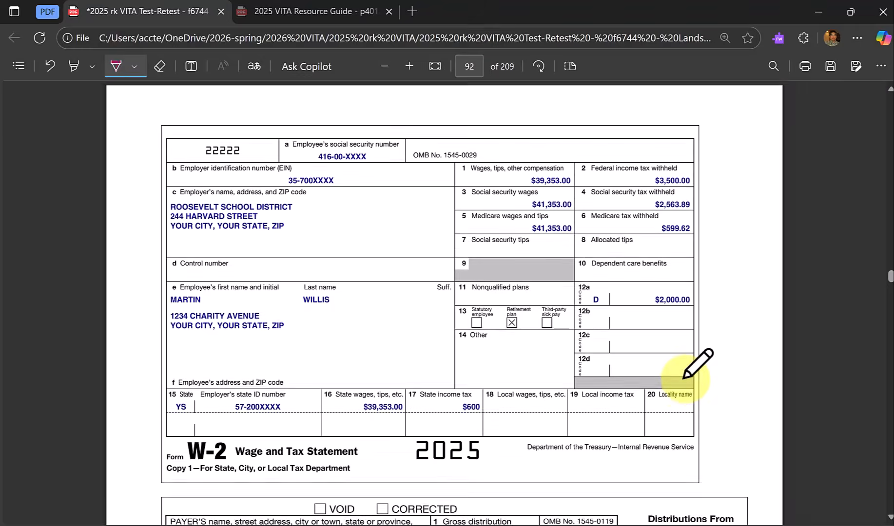
scroll(684, 378, down, 7)
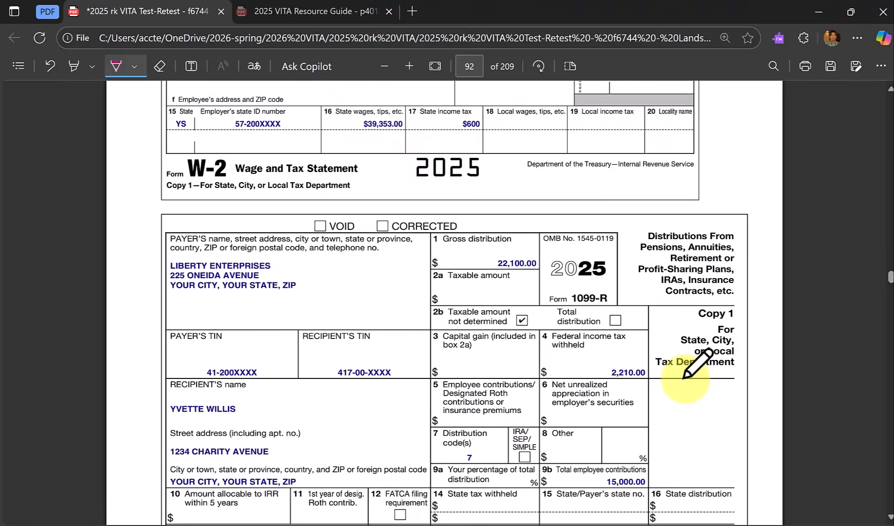
Examine the Form SSA-1099 benefit statement, the New Bank Form 1099-C and the Clark Community College Form 1098-T.
scroll(684, 378, down, 5)
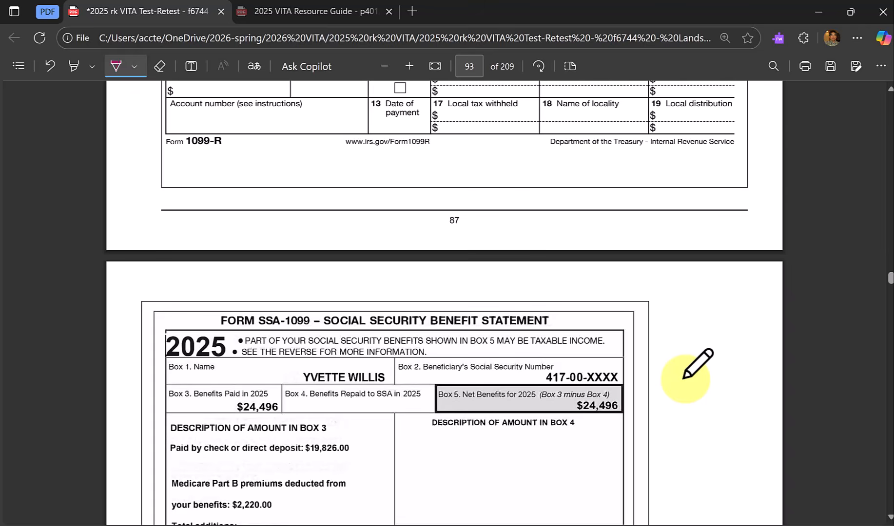
scroll(684, 377, down, 3)
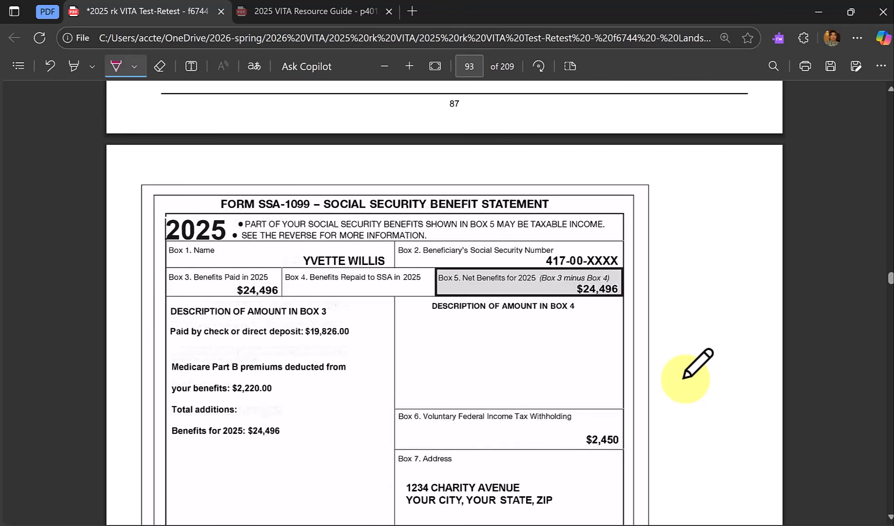
scroll(684, 377, down, 1)
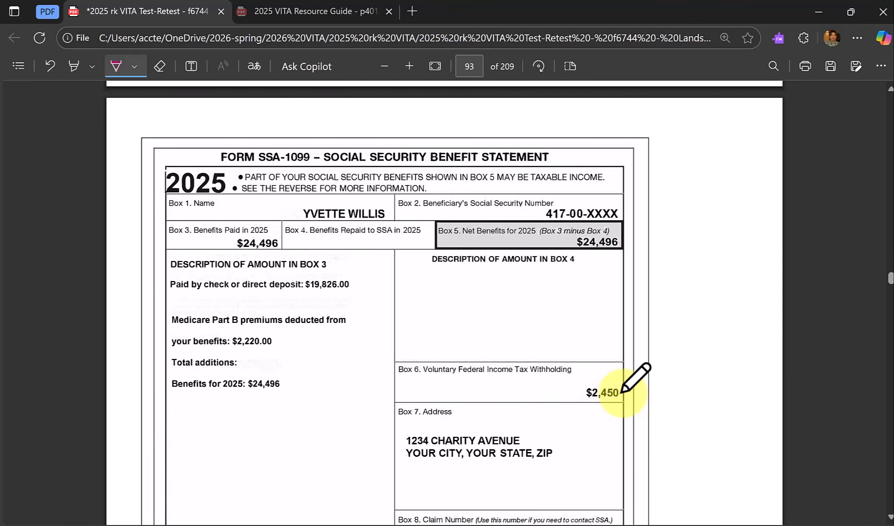
scroll(639, 387, down, 6)
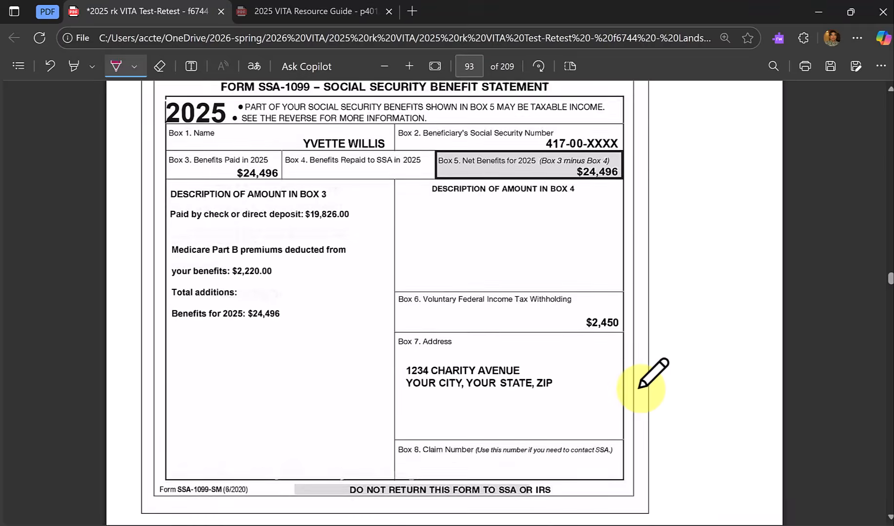
scroll(639, 387, down, 2)
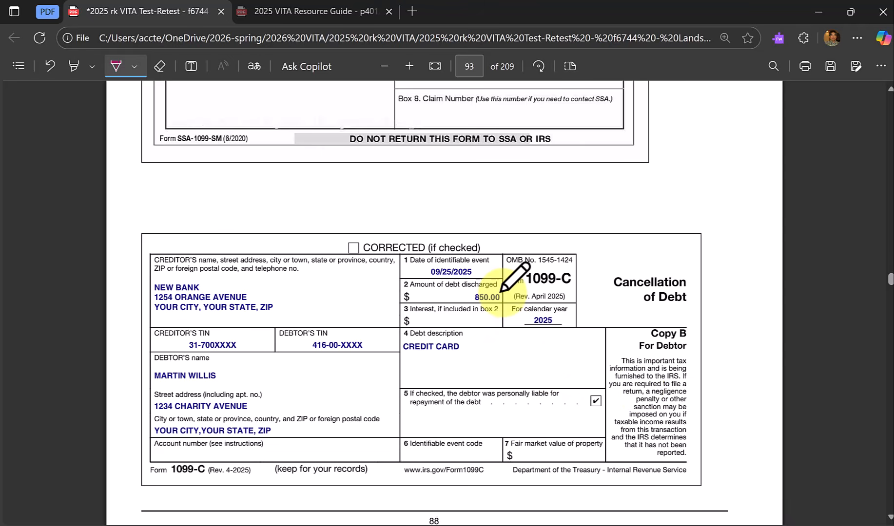
scroll(502, 291, down, 3)
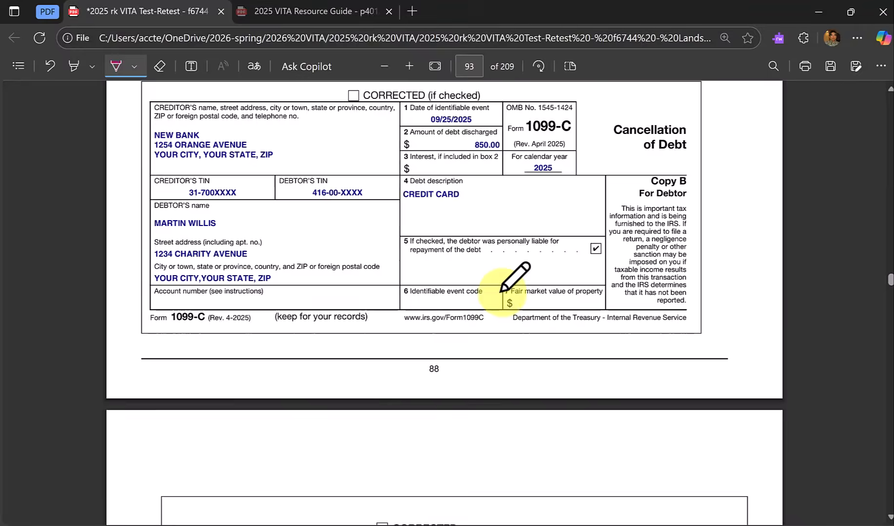
scroll(502, 291, down, 6)
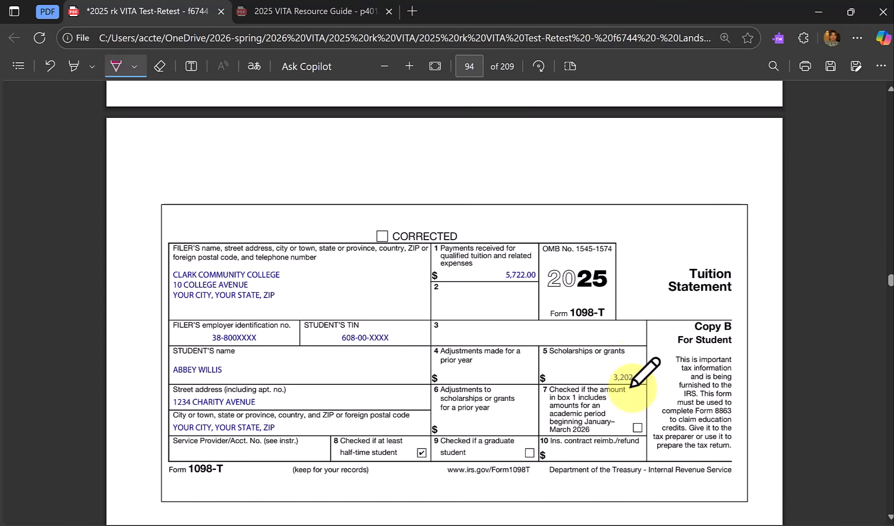
scroll(632, 386, down, 1)
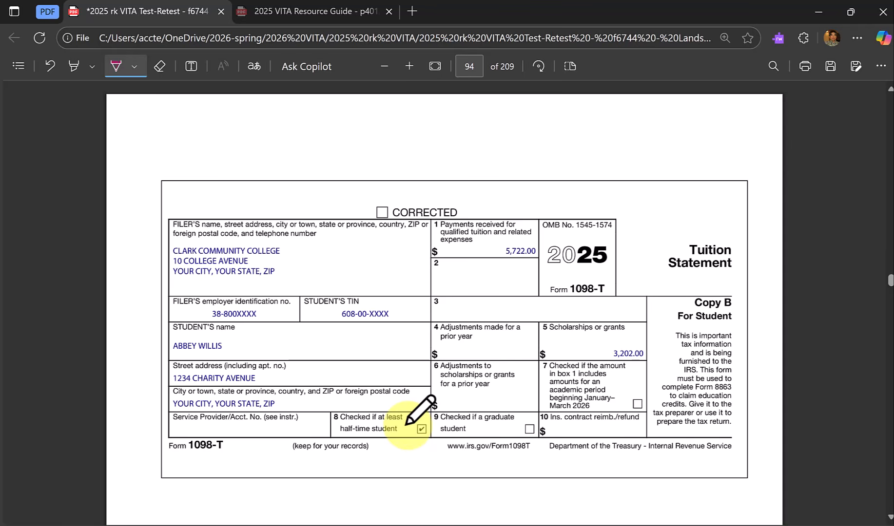
scroll(406, 424, down, 5)
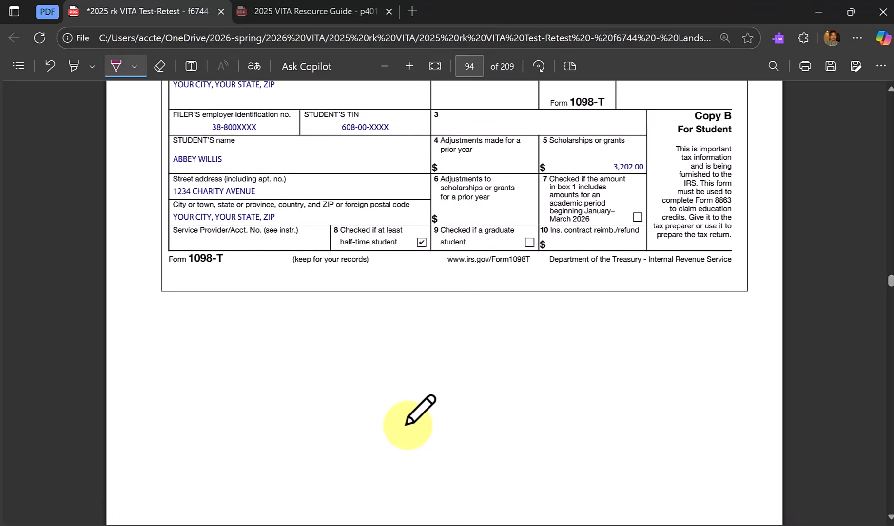
Examine the Clark Community College statement of account and the voided New Bank and Trust check.
scroll(407, 424, down, 10)
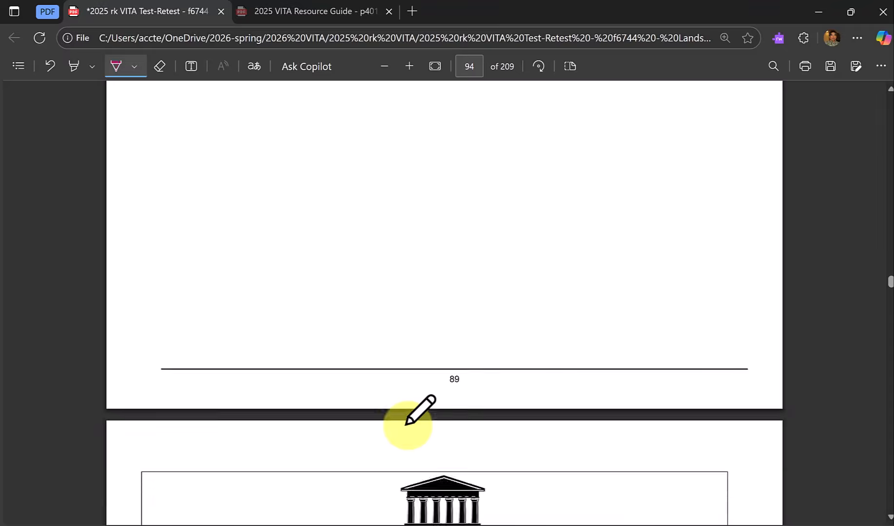
scroll(407, 423, down, 5)
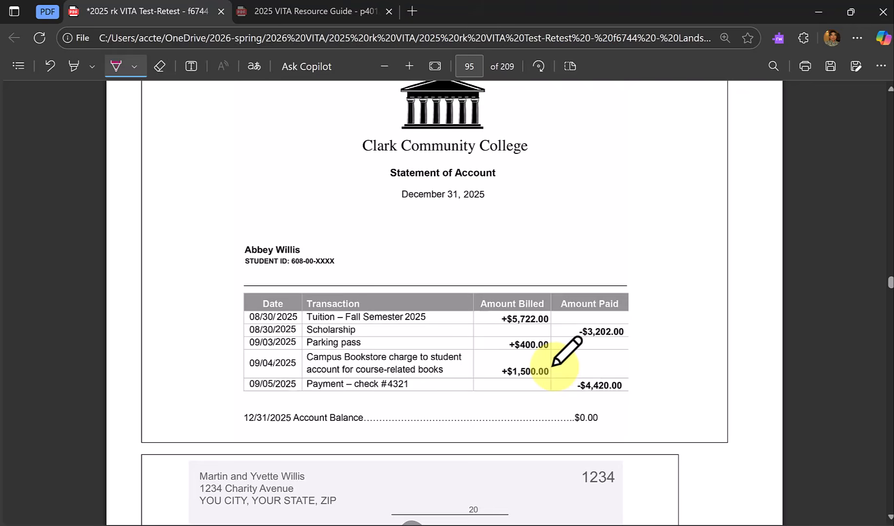
scroll(555, 366, down, 3)
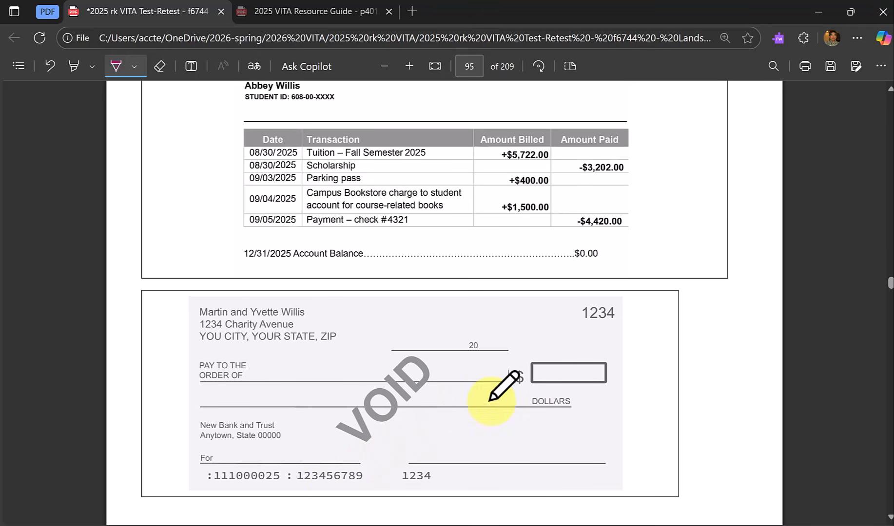
scroll(708, 401, down, 6)
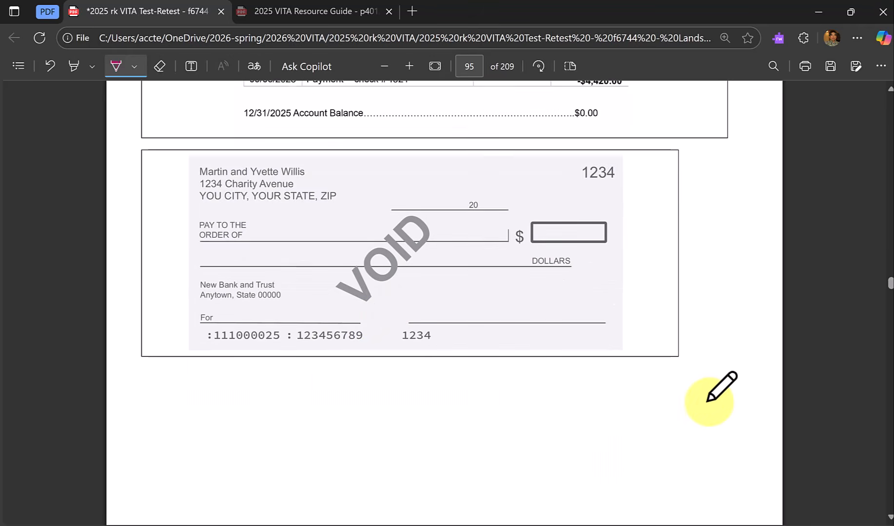
Read through the Advanced Scenario 7 test questions 15 to 22.
scroll(708, 401, down, 2)
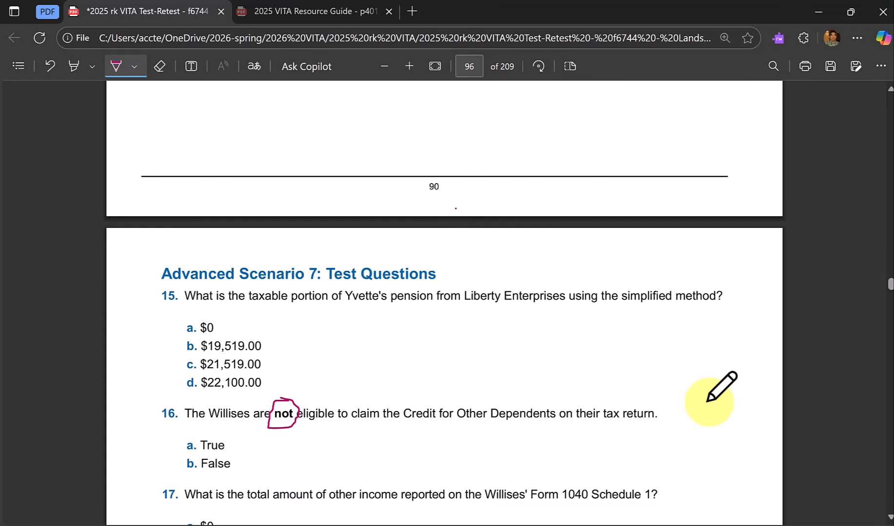
scroll(708, 401, down, 1)
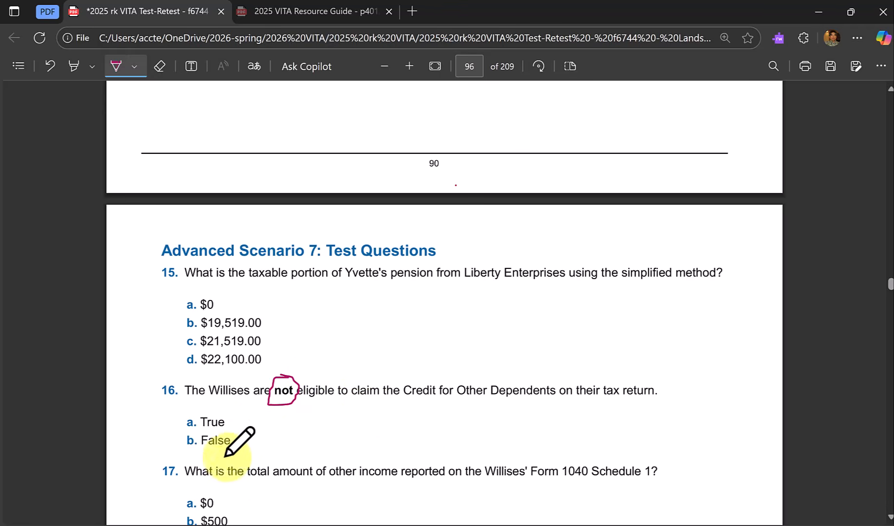
scroll(302, 481, down, 2)
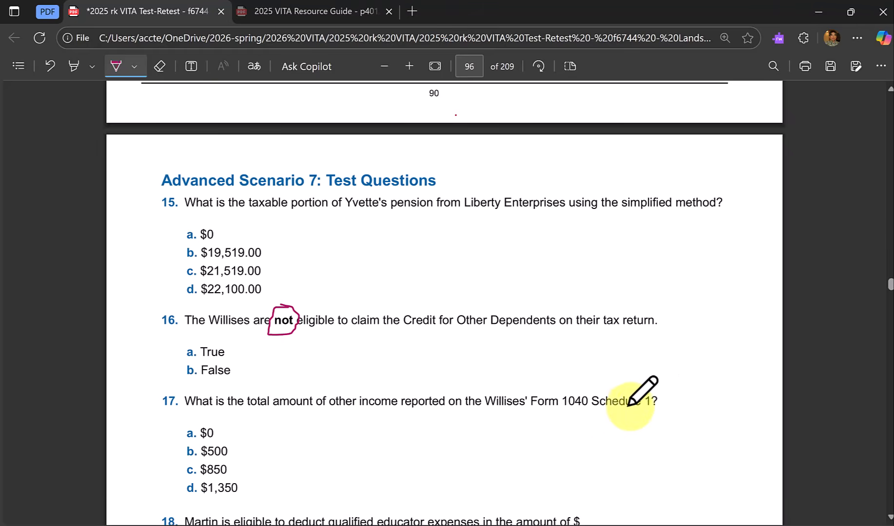
scroll(615, 414, down, 3)
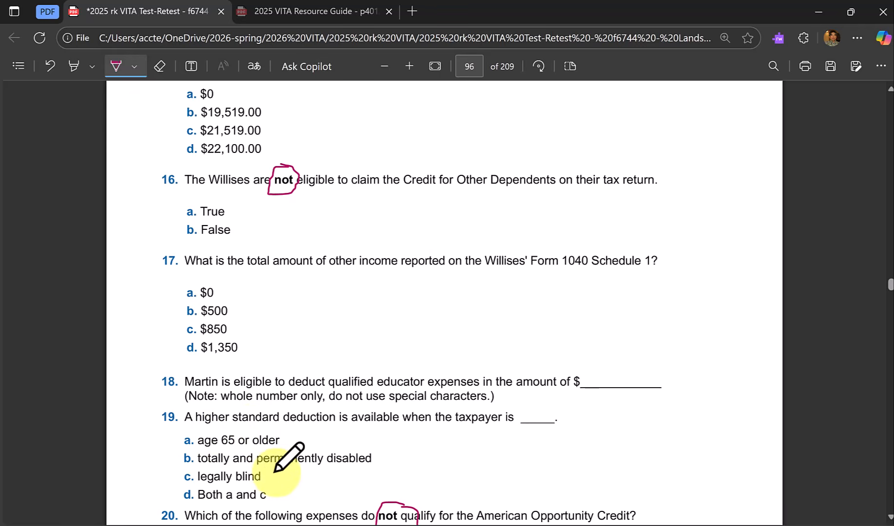
scroll(280, 468, down, 3)
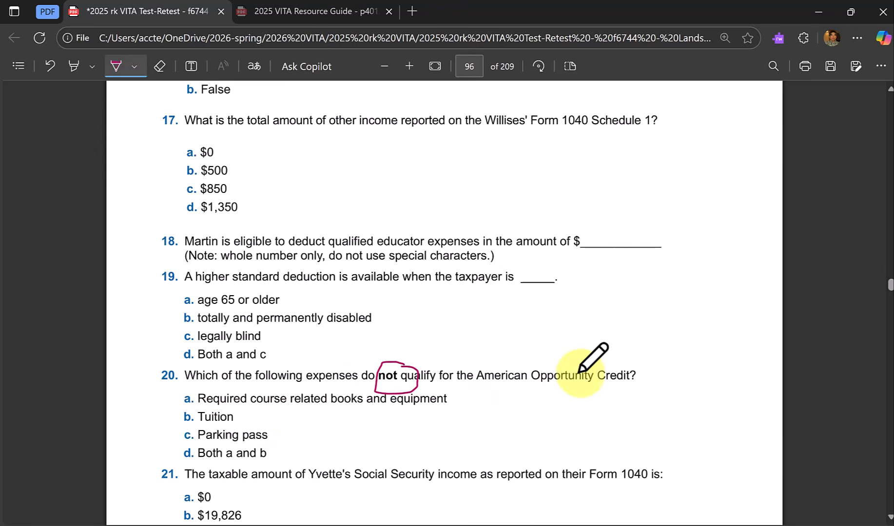
scroll(438, 439, down, 2)
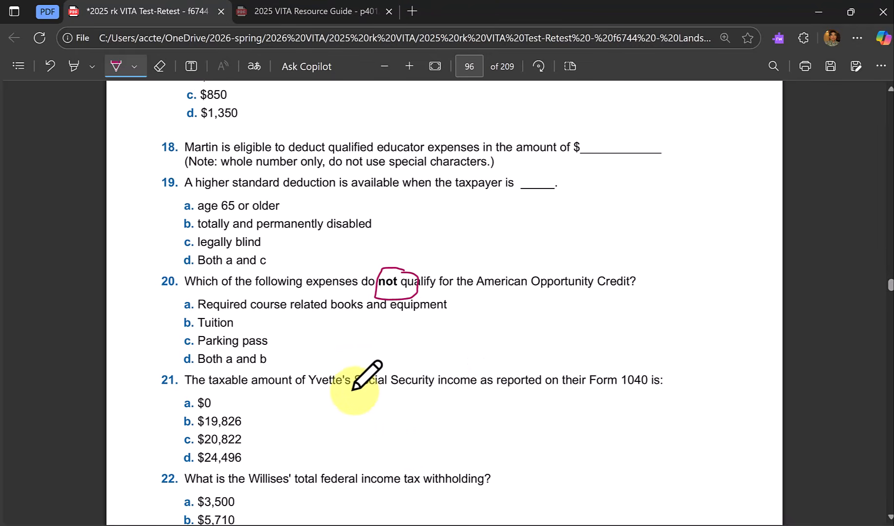
scroll(448, 389, down, 2)
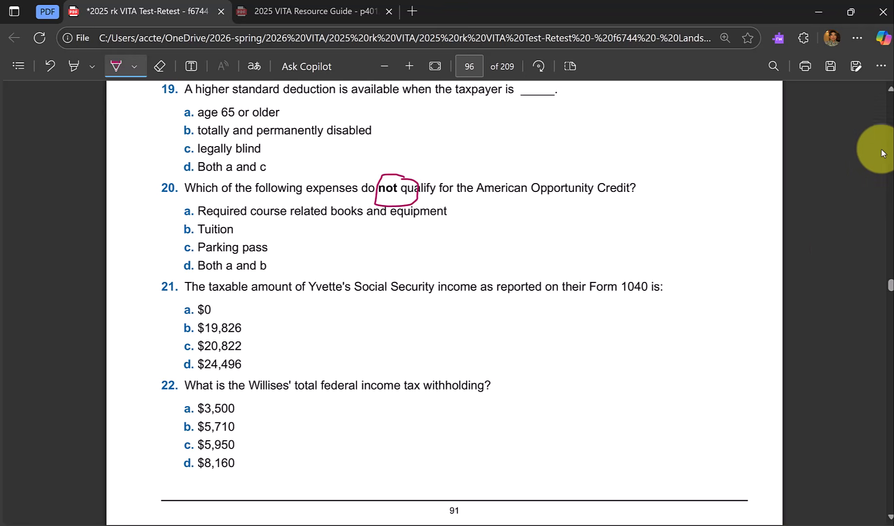
Go back through the scenario documents to the family's Social Security cards on PDF page 86.
scroll(891, 134, up, 20)
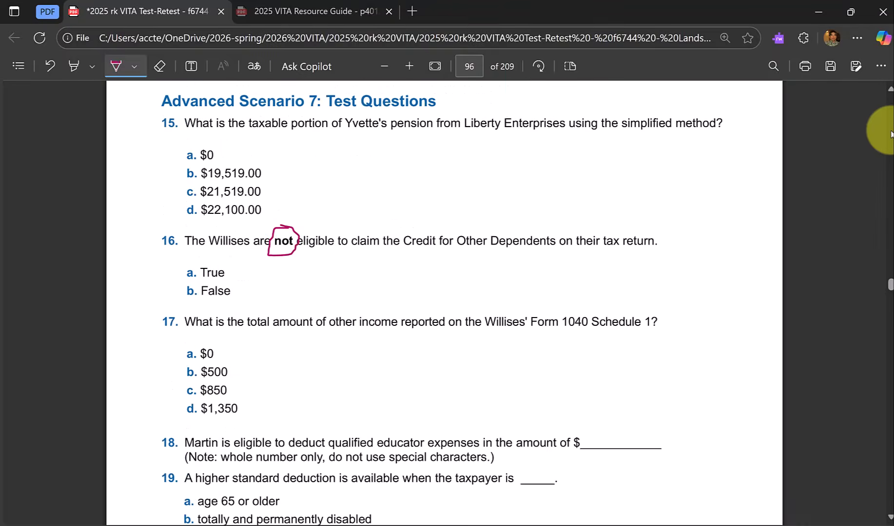
scroll(891, 134, up, 10)
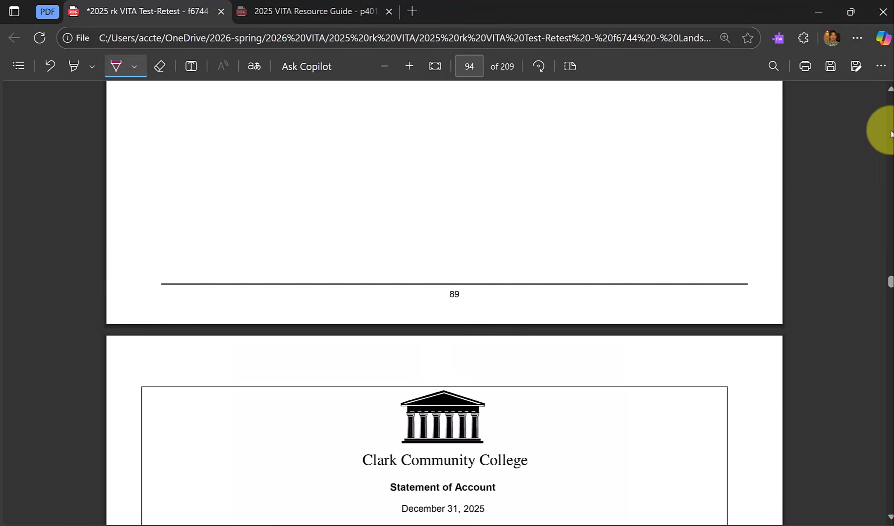
scroll(891, 135, up, 10)
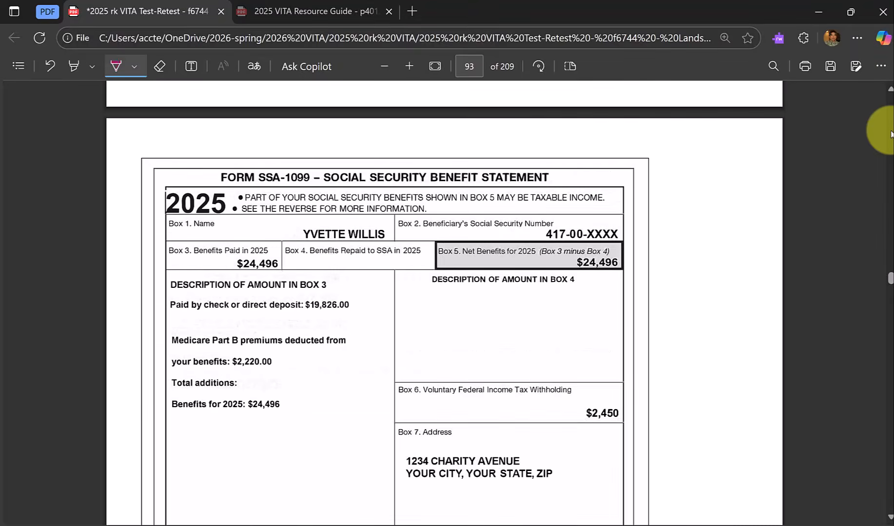
scroll(891, 134, up, 8)
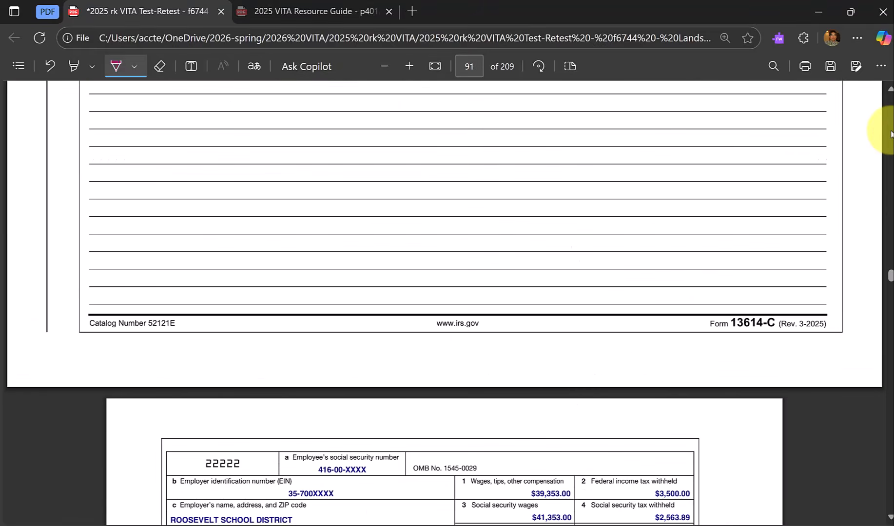
scroll(891, 134, up, 10)
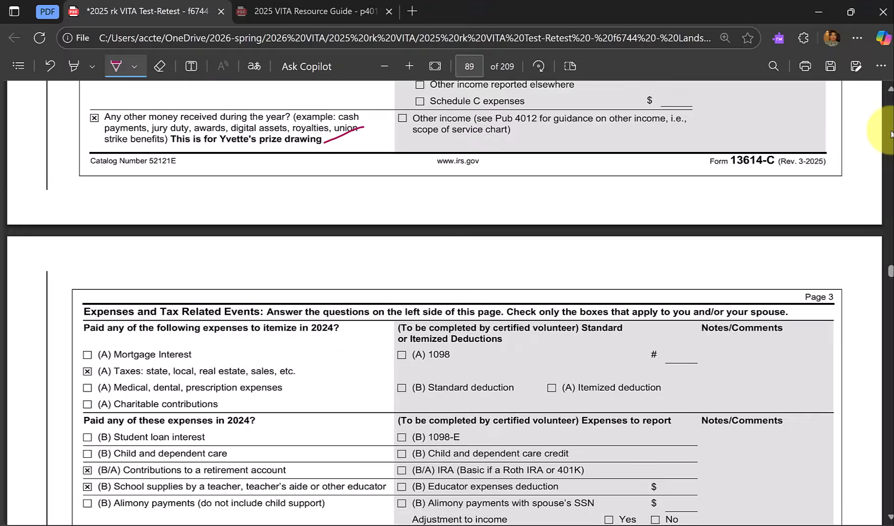
scroll(892, 134, up, 12)
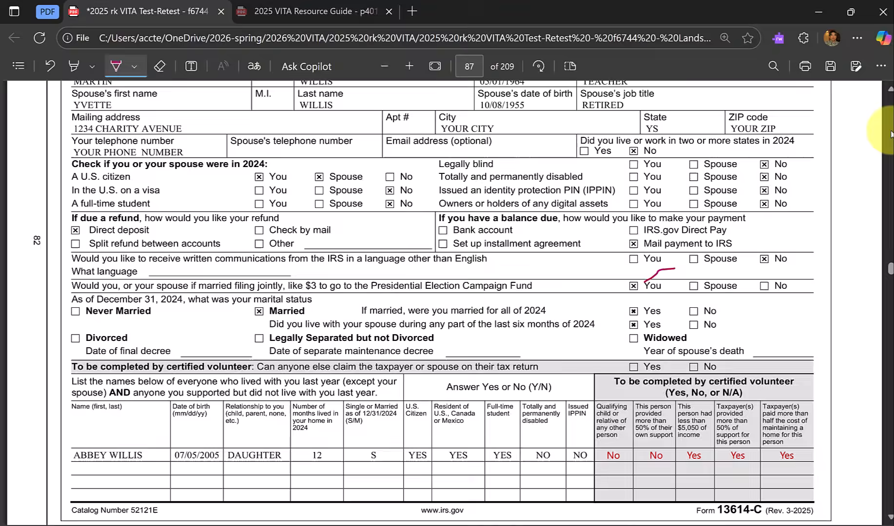
scroll(891, 134, up, 6)
scroll(829, 191, up, 1)
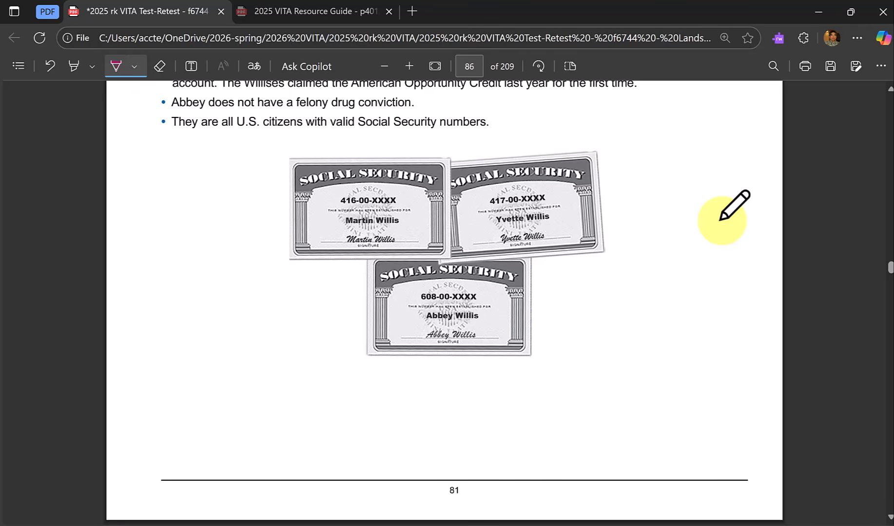
Open a new 2024 tax return in TaxSlayer Practice Lab, checking the primary taxpayer's Social Security card in the PDF.
key(alt+Tab)
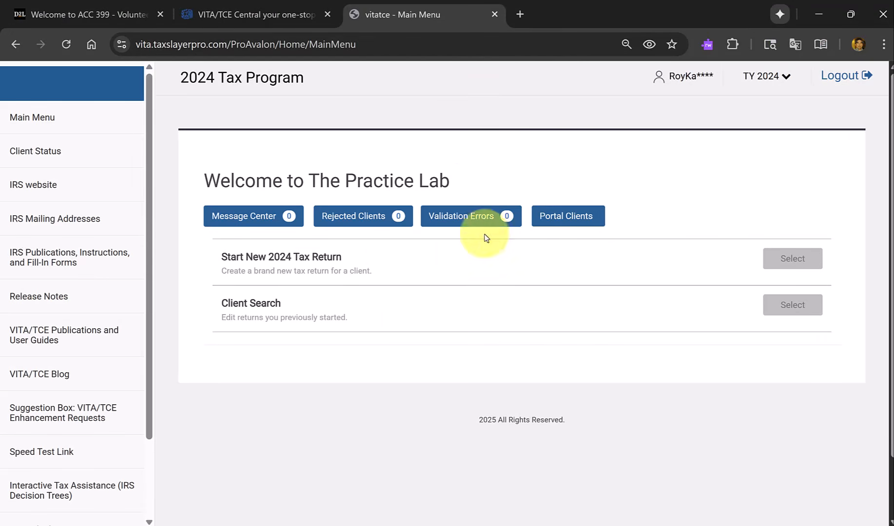
click(302, 261)
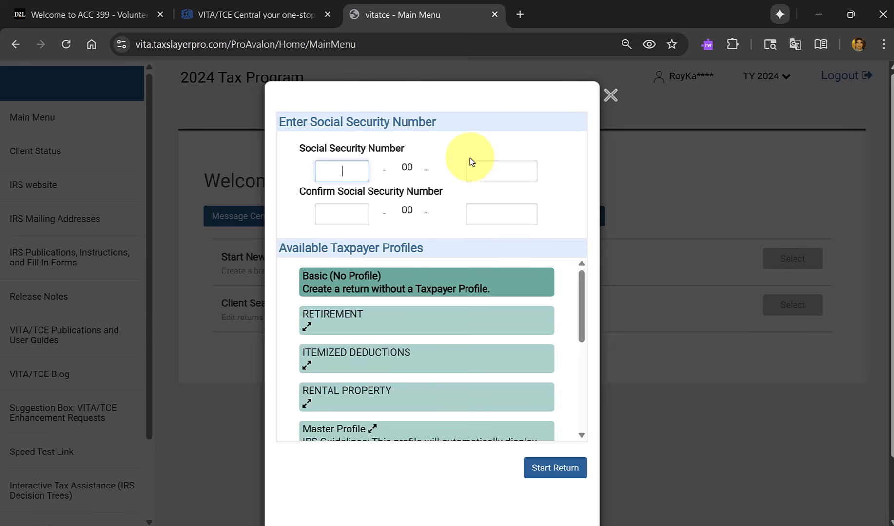
key(alt+Tab)
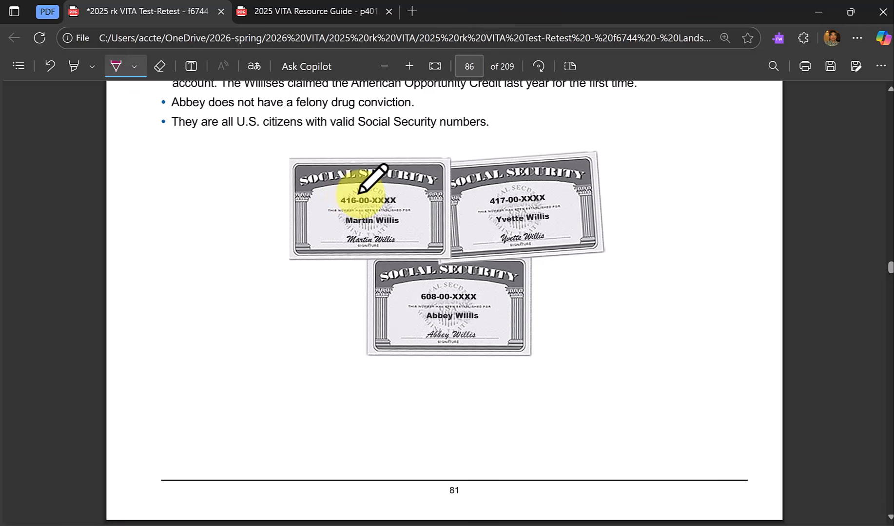
key(alt+Tab)
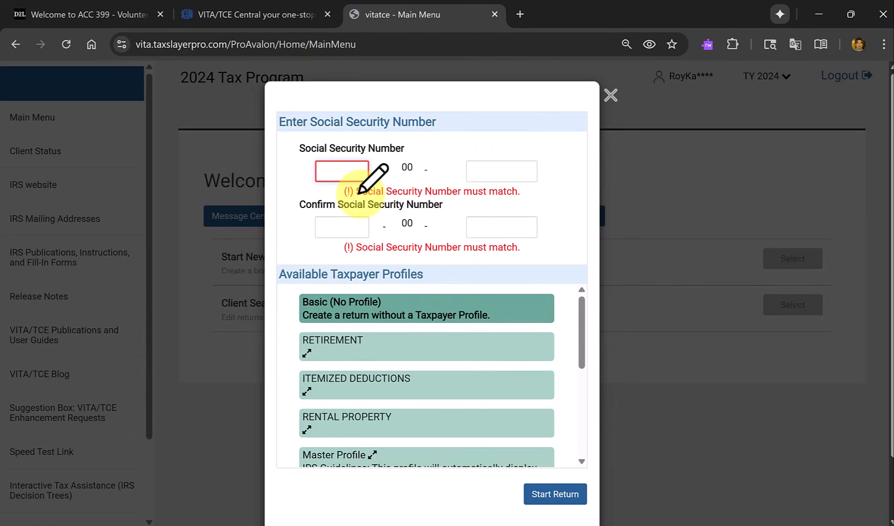
Enter and confirm the taxpayer's Social Security number and try to start the return with the Basic (No Profile) option.
text(416)
key(Tab)
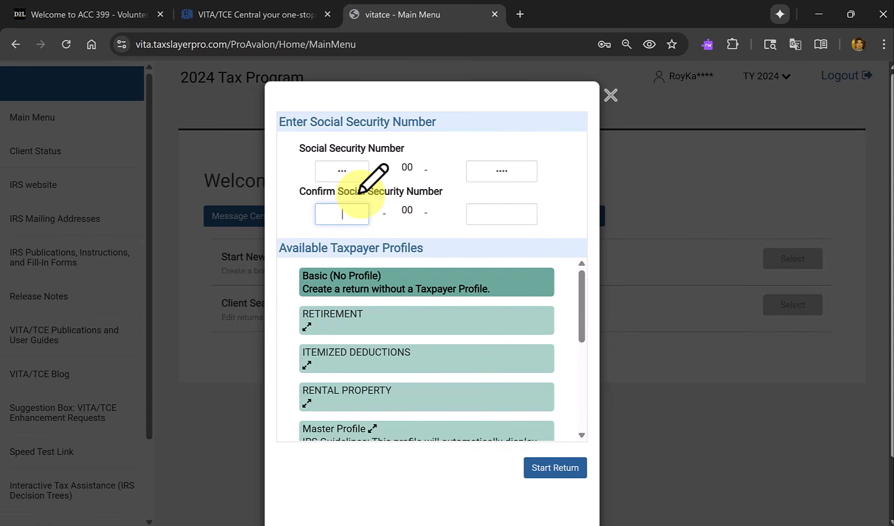
key(Tab)
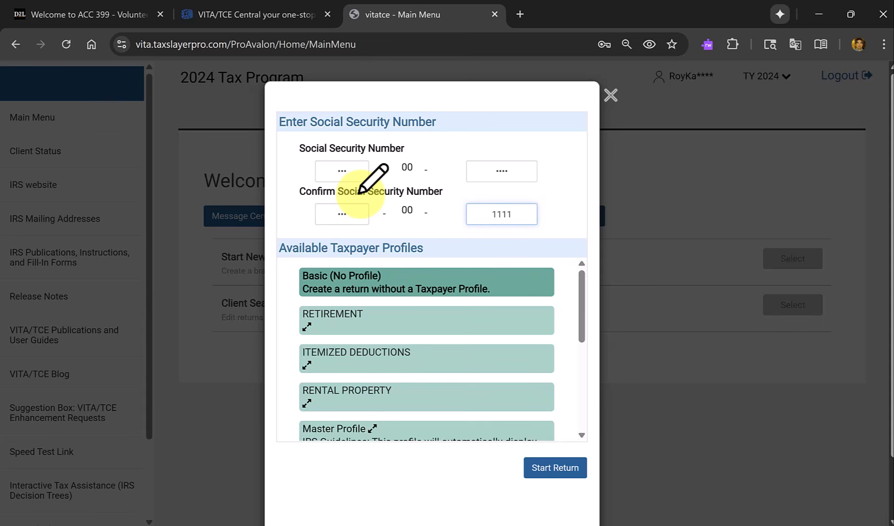
key(Return)
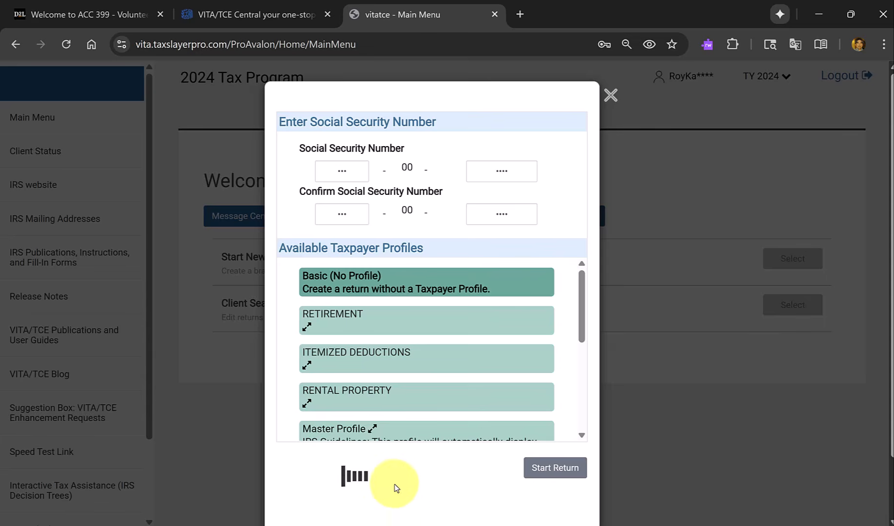
scroll(423, 476, down, 1)
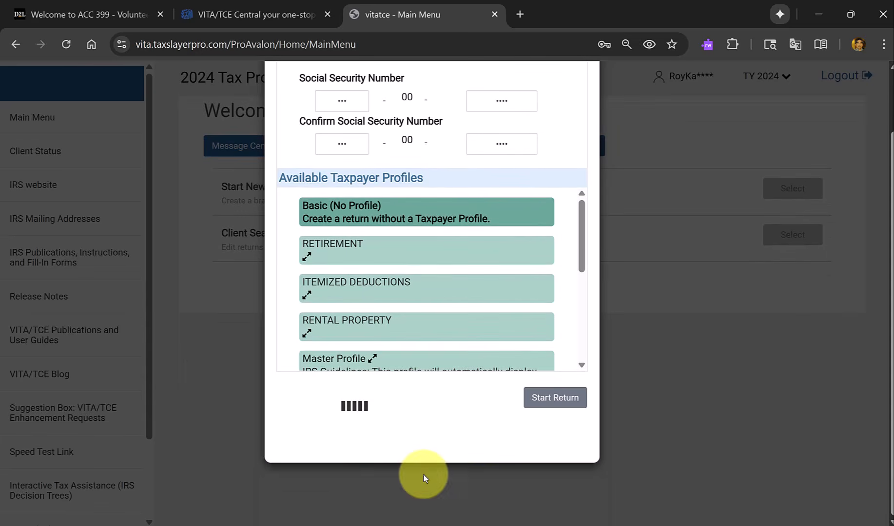
scroll(363, 422, up, 1)
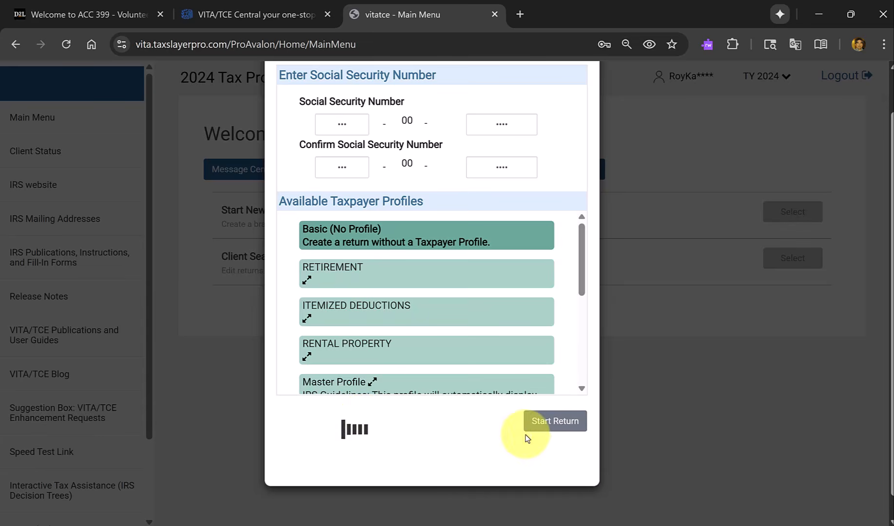
click(551, 423)
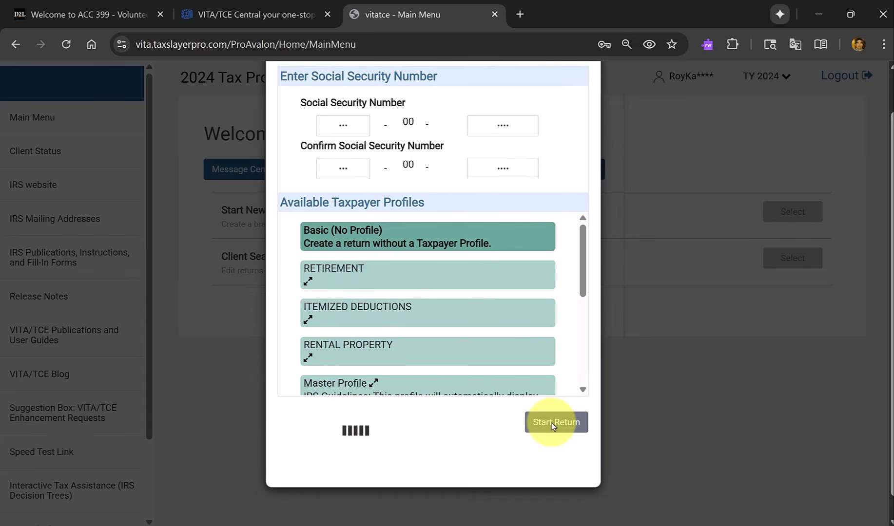
scroll(551, 424, down, 1)
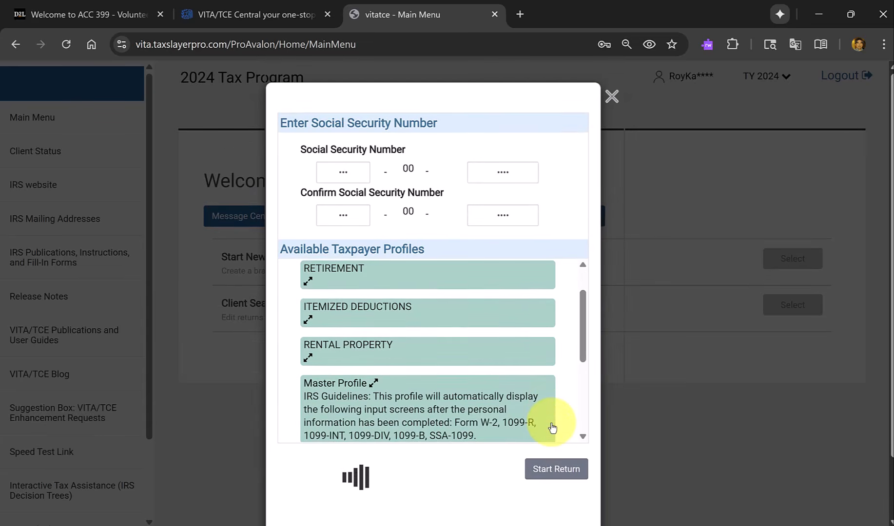
scroll(552, 428, down, 3)
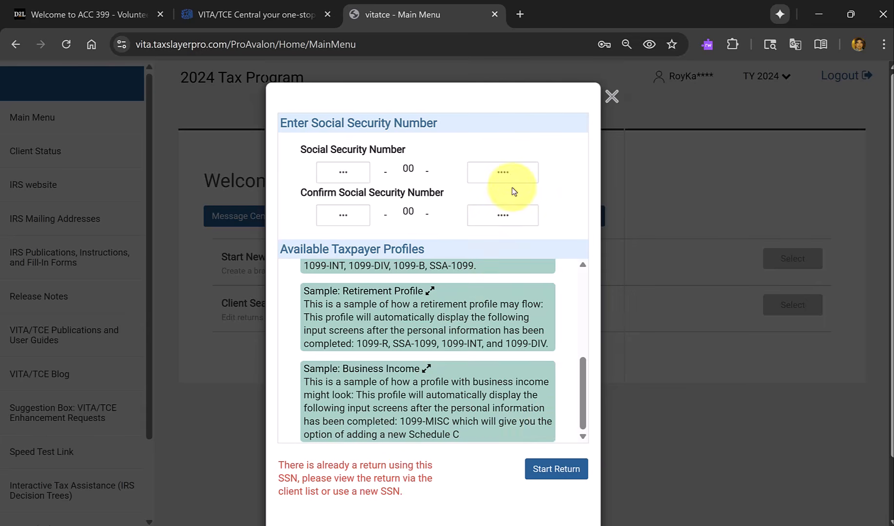
Replace the last four digits in both Social Security number entries with a different set and start the return.
click(520, 174)
text(1111)
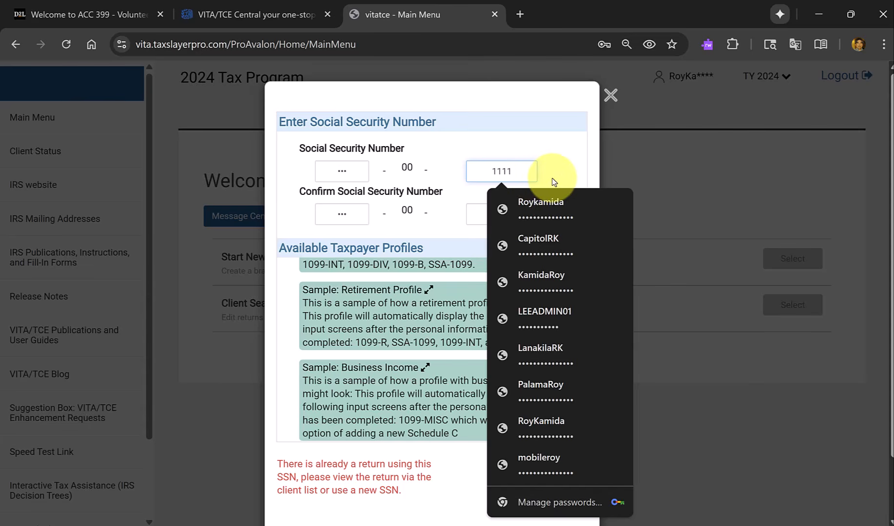
key(BackSpace)
key(BackSpace)
key(BackSpace)
key(BackSpace)
text(0)
text(111)
key(Tab)
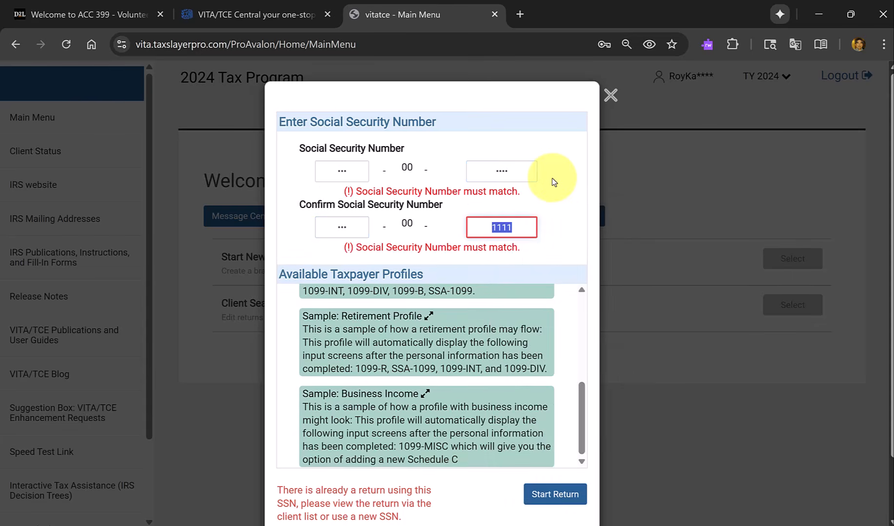
text(0100)
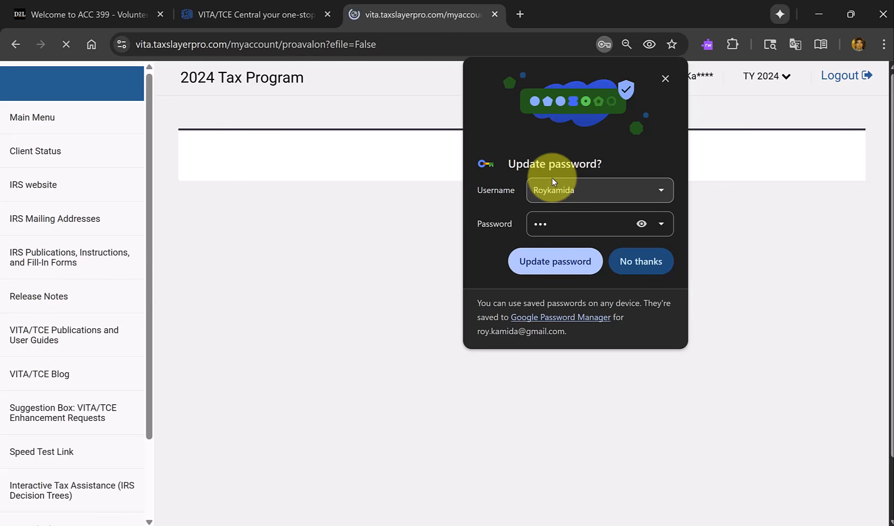
Dismiss the browser's password update offer and set the filing status to Married filing jointly.
click(663, 77)
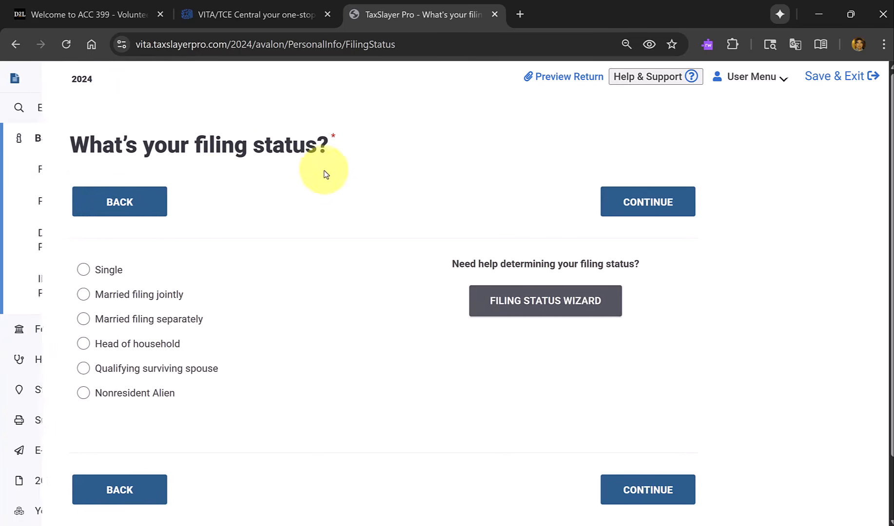
click(105, 301)
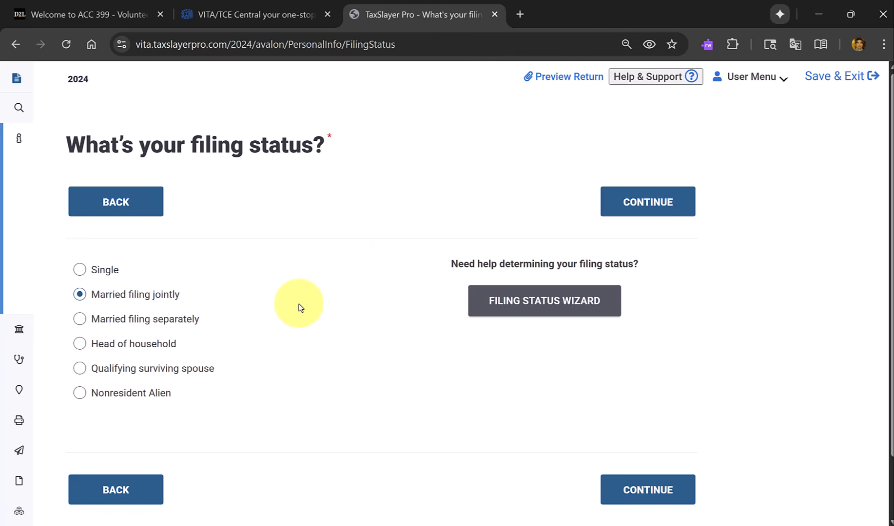
Continue to the personal information form and check the taxpayer's name on the Social Security card in the PDF.
click(656, 201)
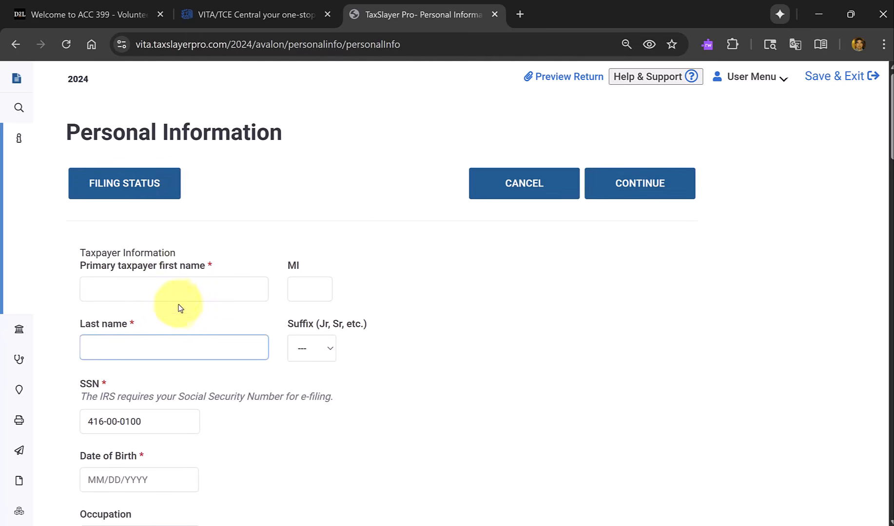
click(182, 287)
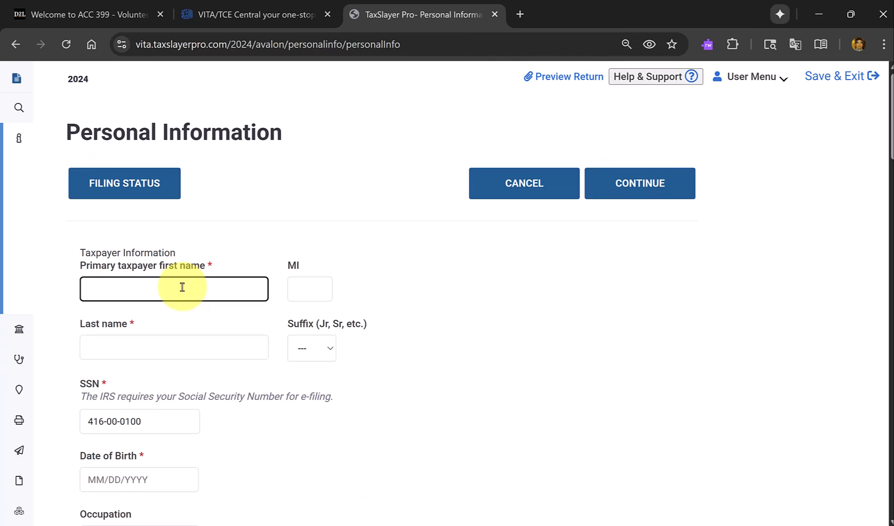
mouse_move(456, 525)
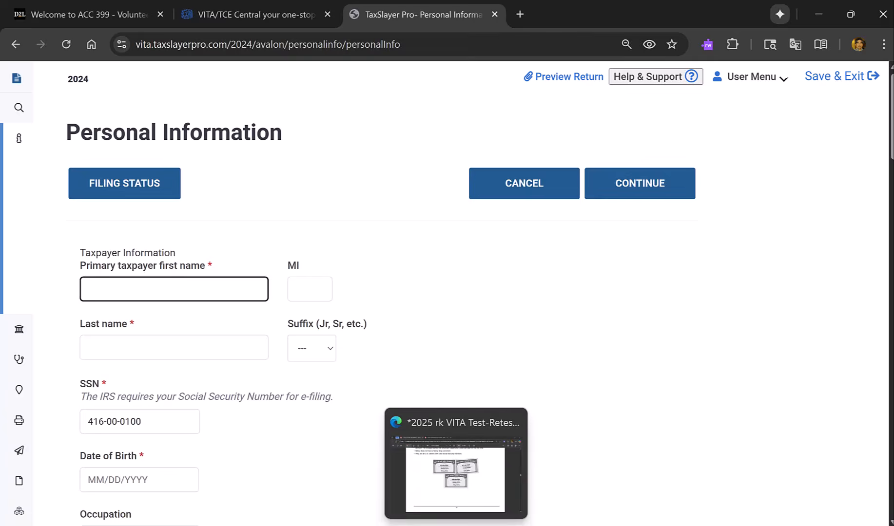
click(456, 463)
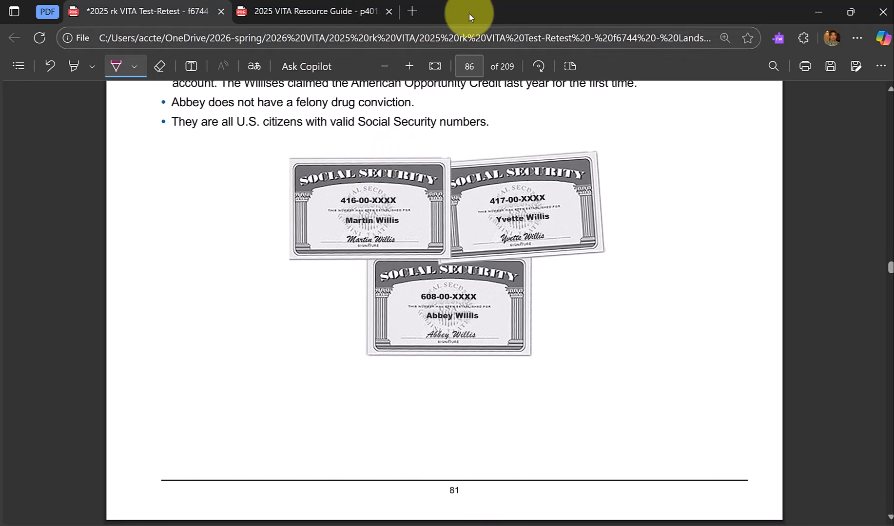
drag(502, 15, 493, 0)
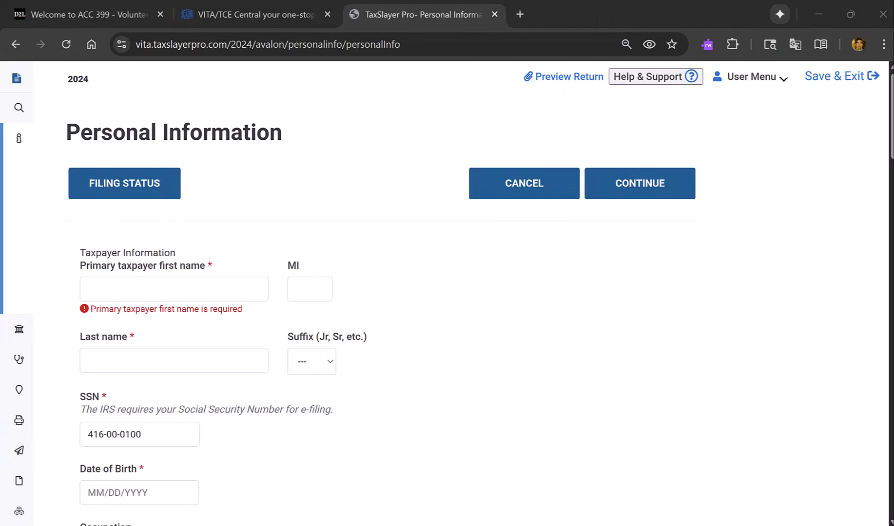
Enter the primary taxpayer's first and last name, leaving the middle initial and suffix blank.
click(191, 294)
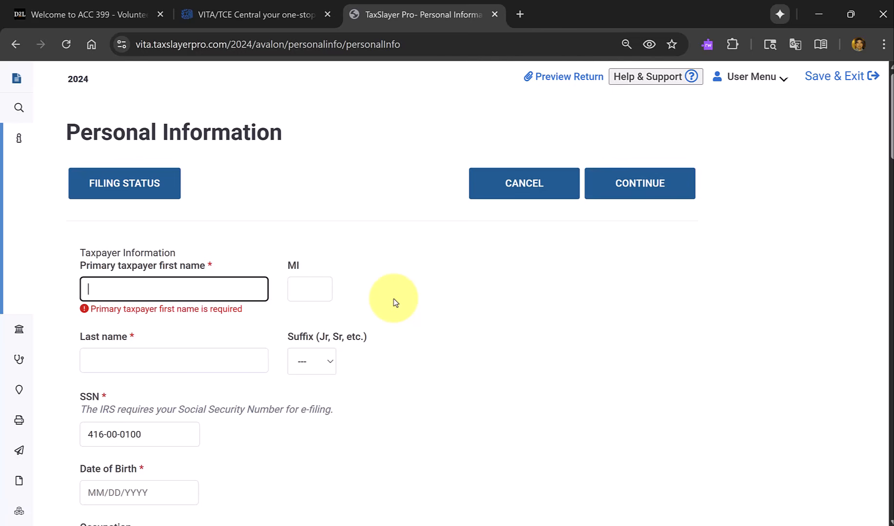
text(Marti)
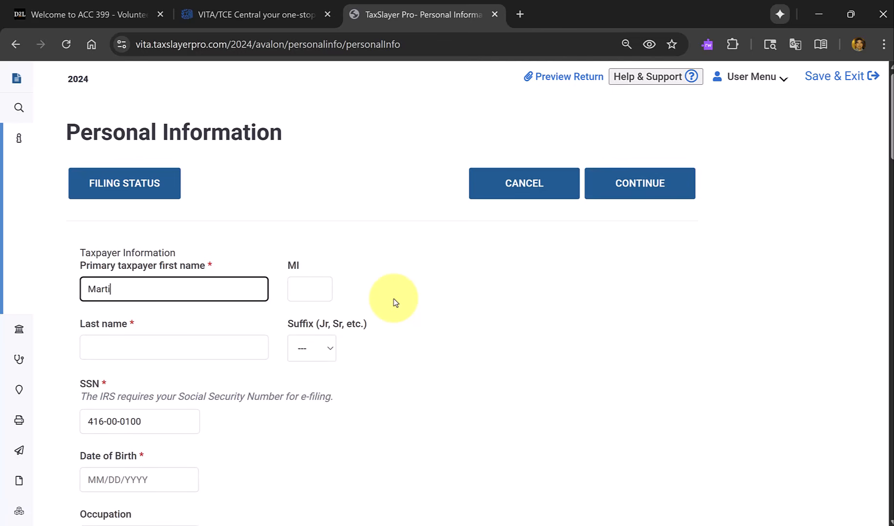
text(n)
key(Tab)
key(Tab)
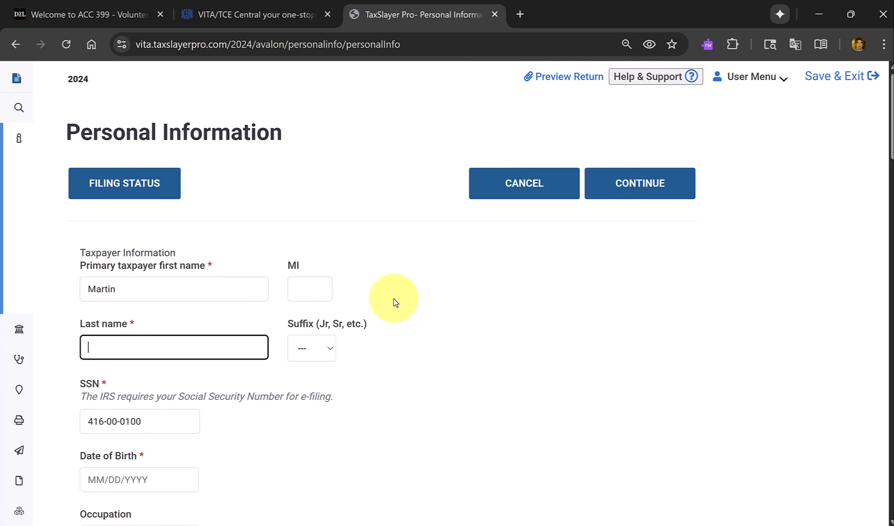
text(Willis)
key(Tab)
key(Tab)
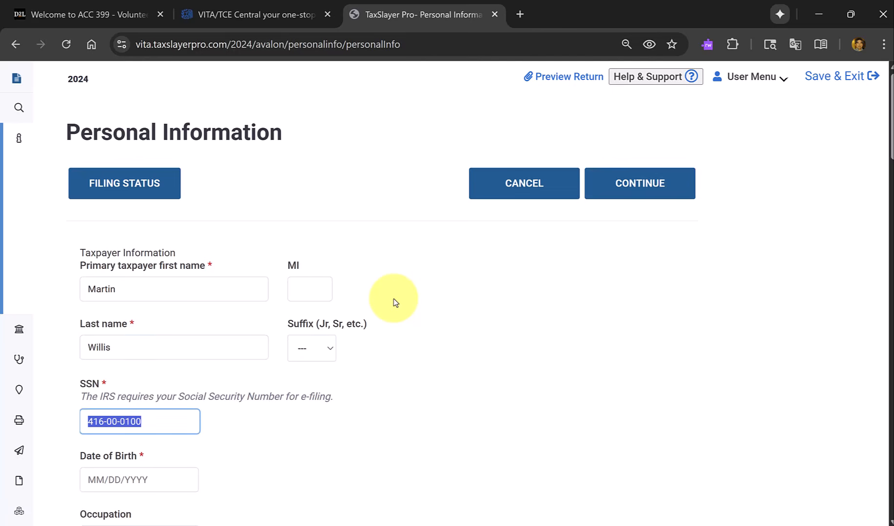
Enter the taxpayer's date of birth from the Form 13614-C intake sheet and set the occupation to Teacher.
key(Tab)
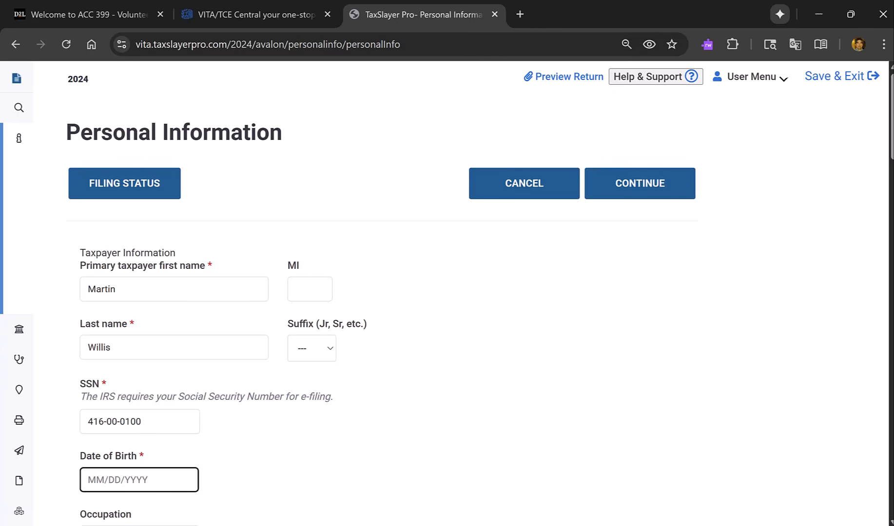
drag(549, 0, 452, 139)
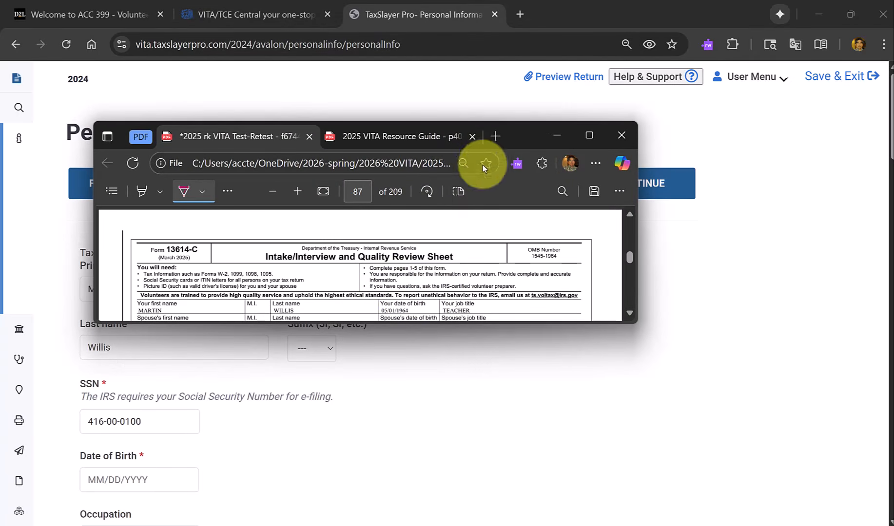
drag(520, 139, 524, 0)
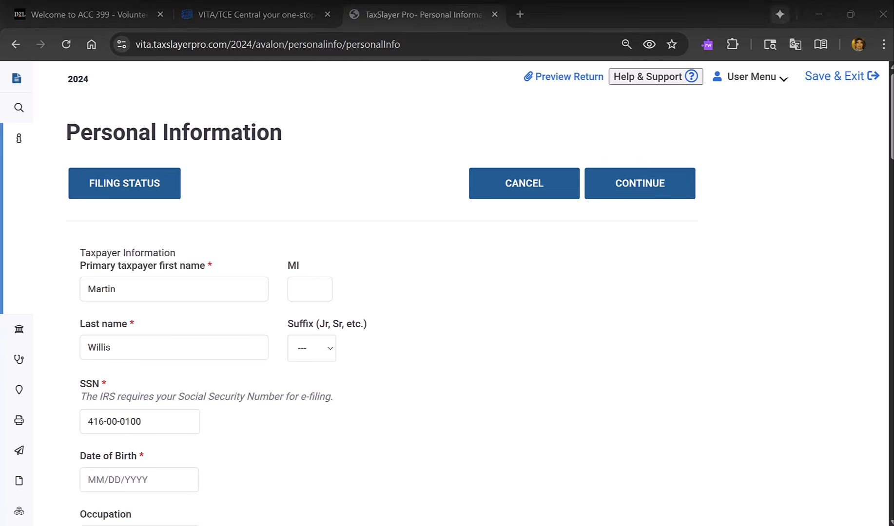
click(377, 97)
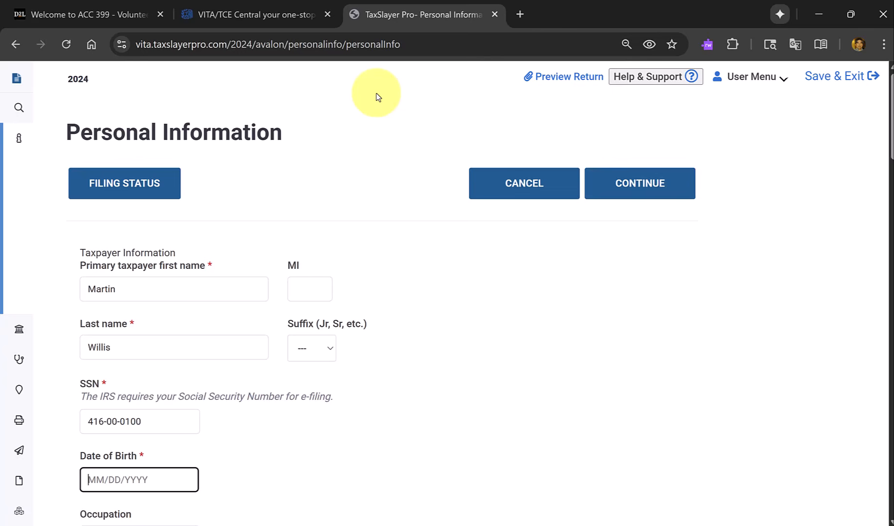
text(05/01/1)
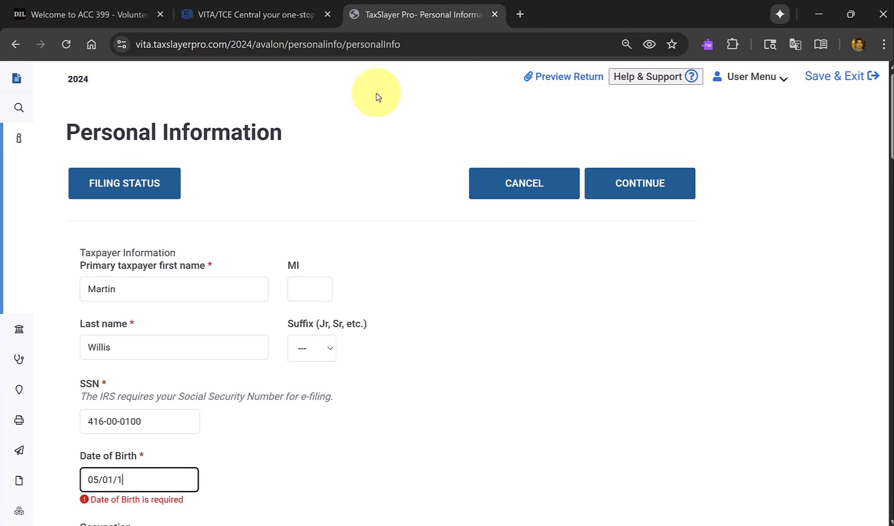
text(964)
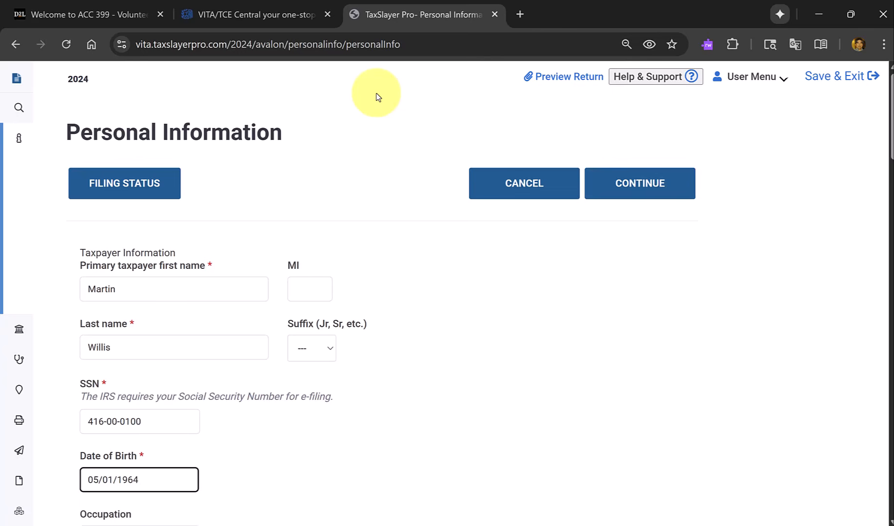
key(Tab)
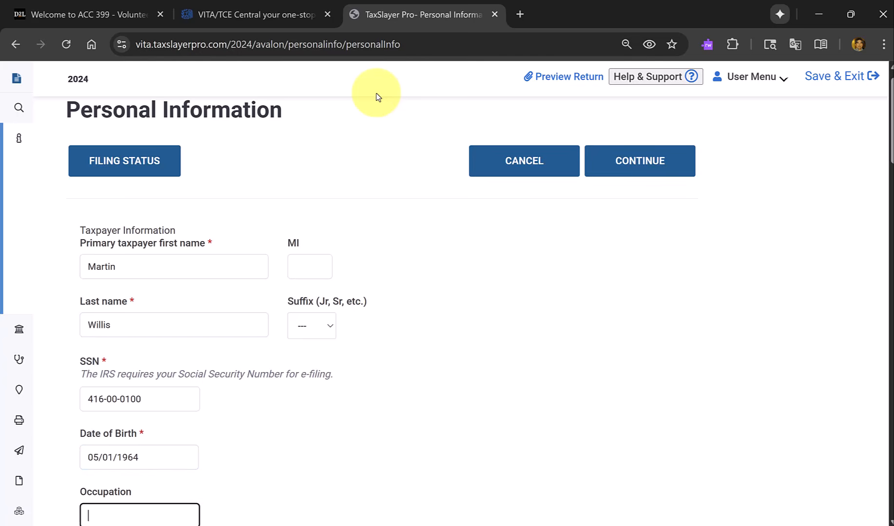
text(Teacher)
scroll(376, 97, down, 5)
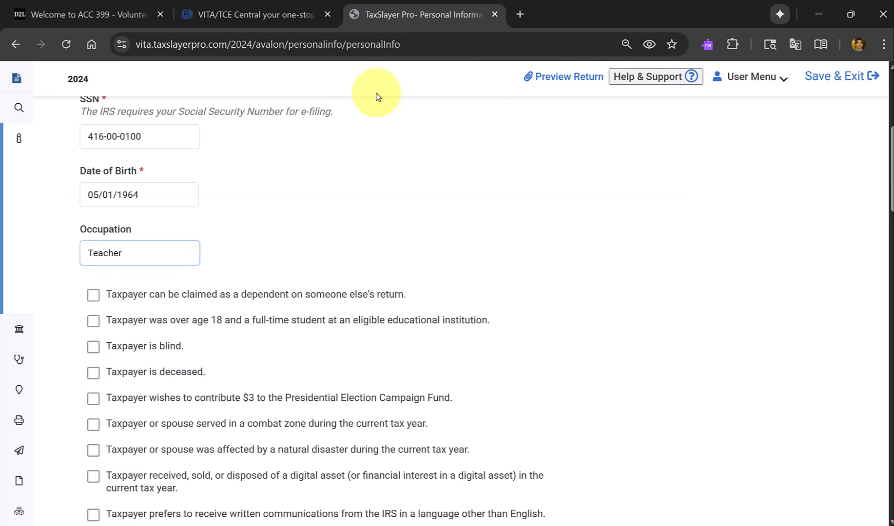
click(376, 97)
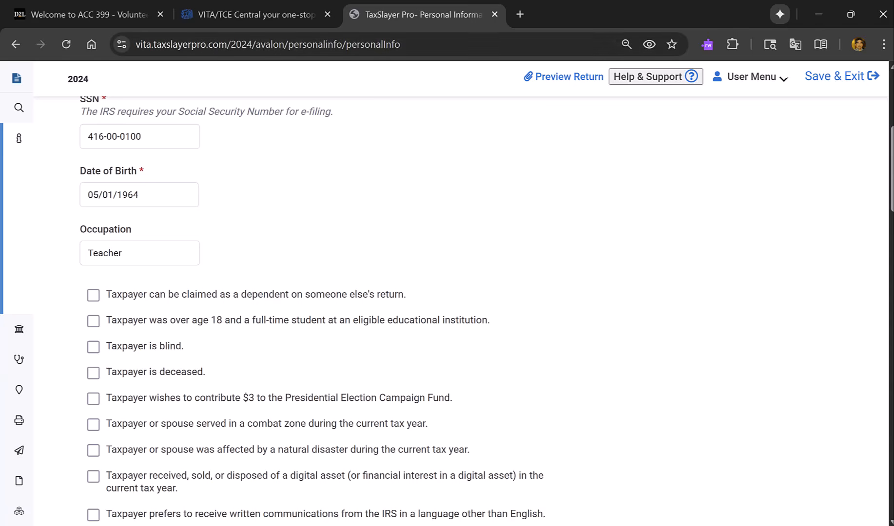
Check the taxpayer's answers on the intake sheet and select the taxpayer's $3 contribution to the Presidential Election Campaign Fund.
drag(397, 3, 412, 179)
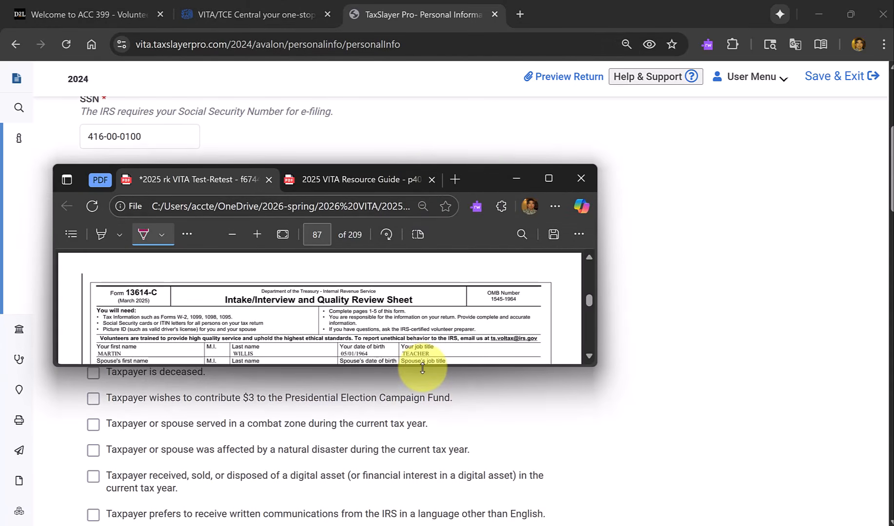
drag(410, 367, 428, 465)
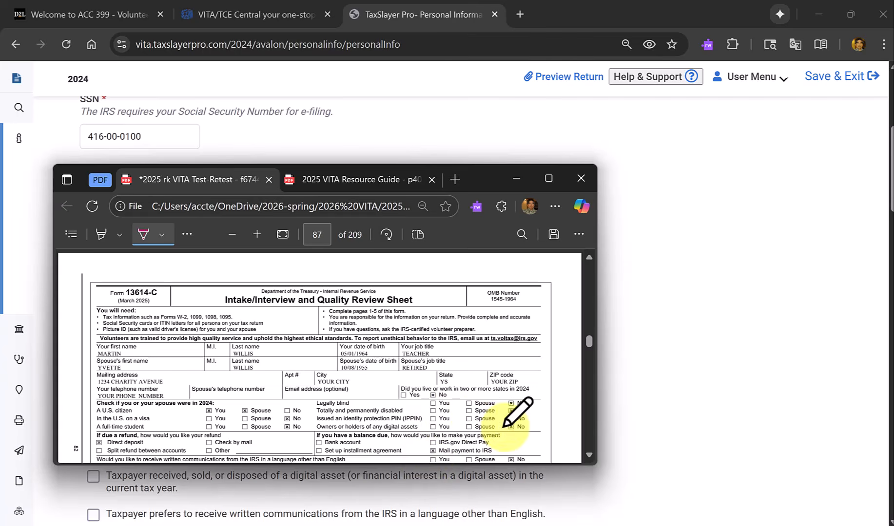
scroll(429, 412, down, 1)
scroll(474, 416, down, 1)
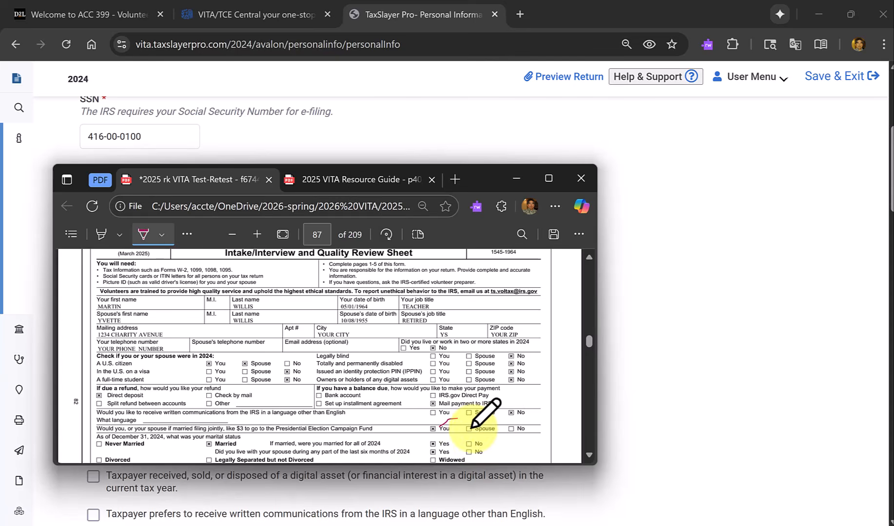
drag(472, 180, 494, 0)
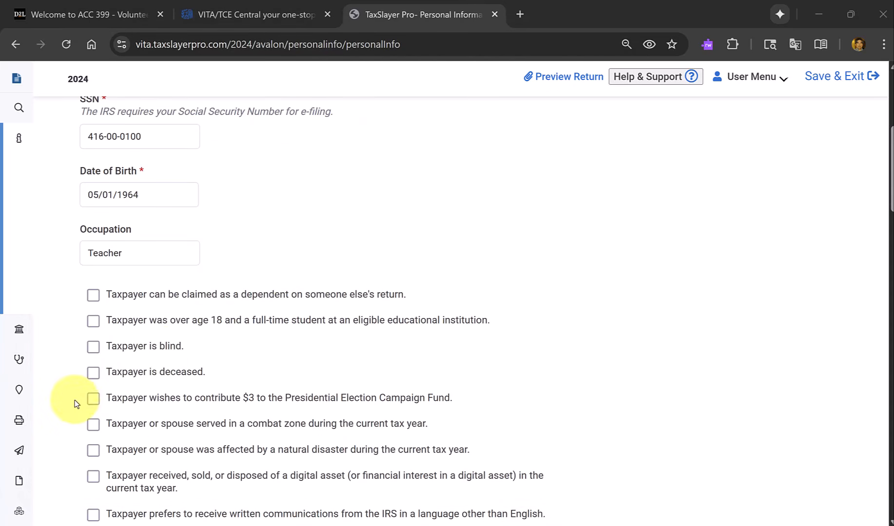
click(93, 403)
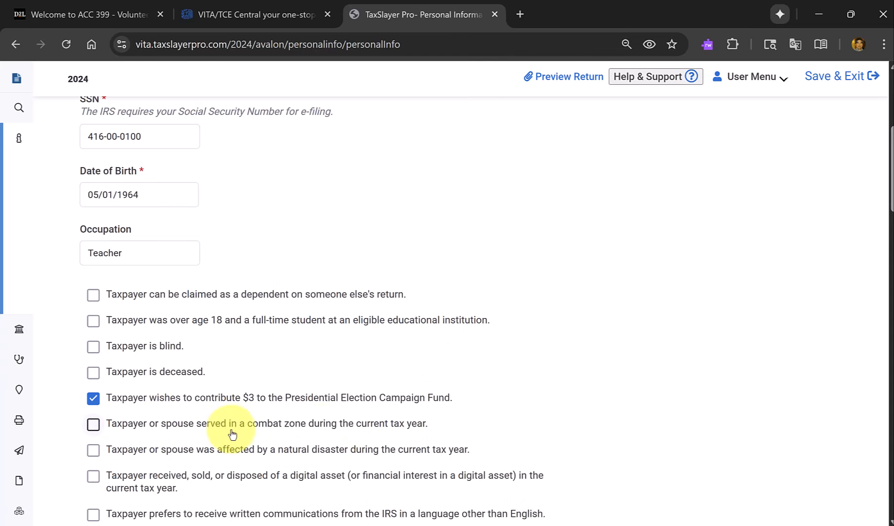
Enter the spouse's first name in the spouse information, keeping the prefilled last name and leaving the middle initial and suffix blank.
scroll(324, 434, down, 1)
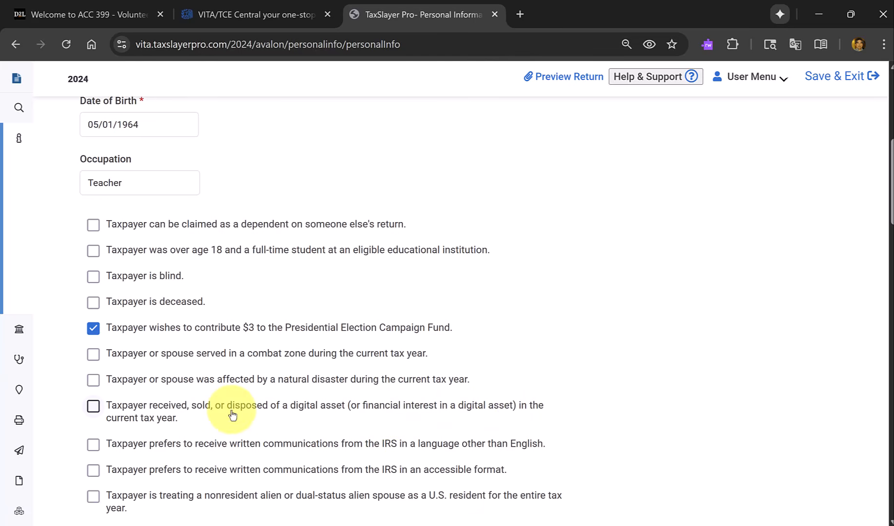
scroll(236, 410, down, 1)
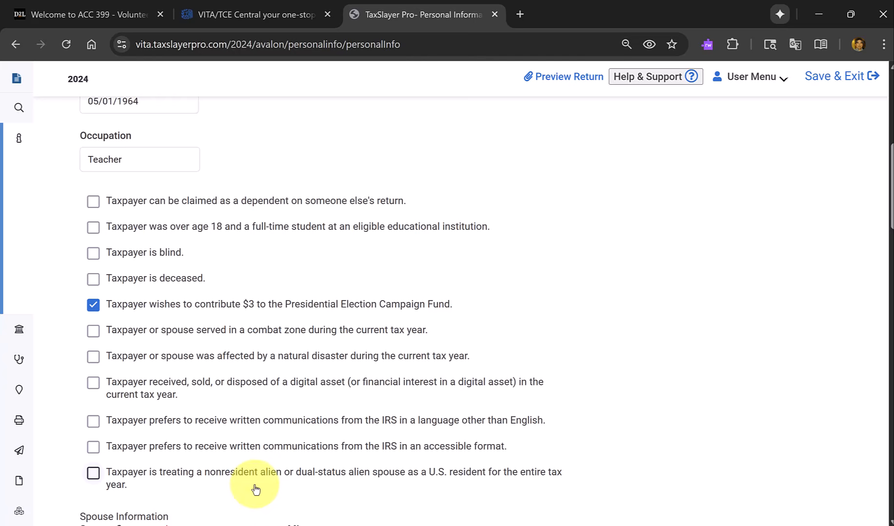
scroll(256, 490, down, 1)
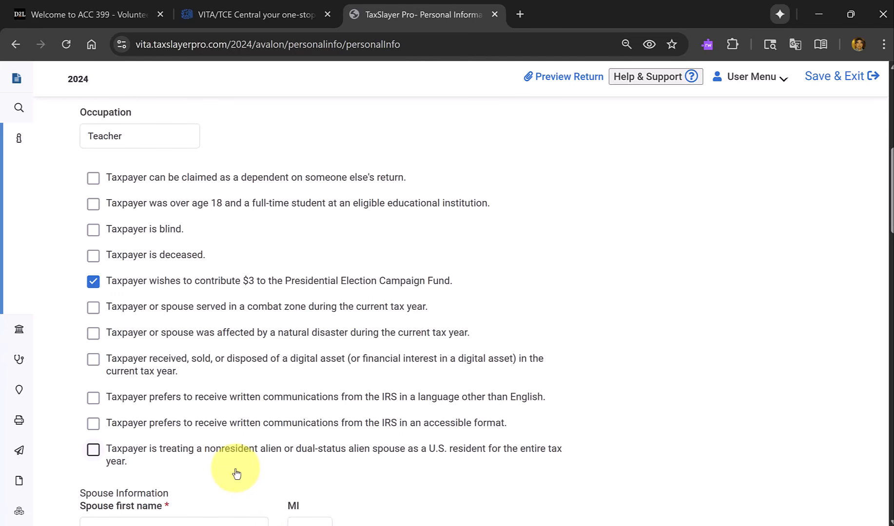
scroll(236, 473, down, 2)
click(205, 432)
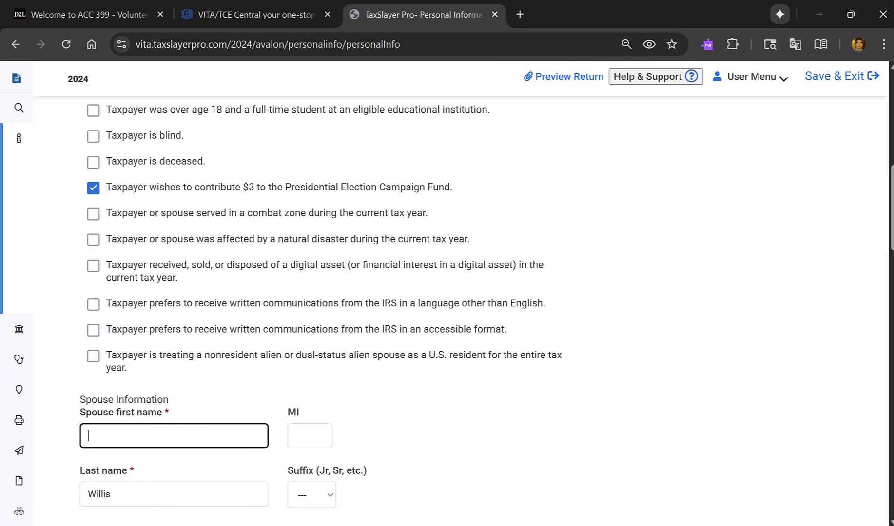
text(Yvette)
key(Tab)
key(Tab)
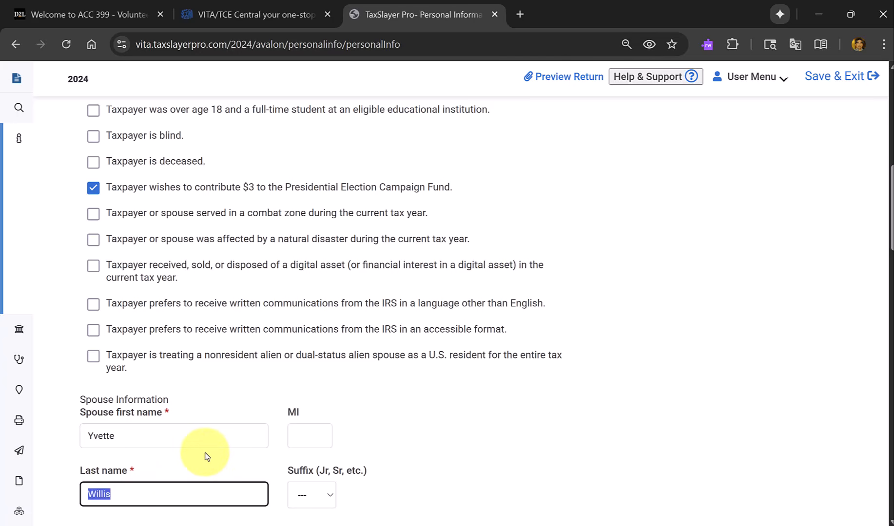
key(Tab)
scroll(206, 451, down, 2)
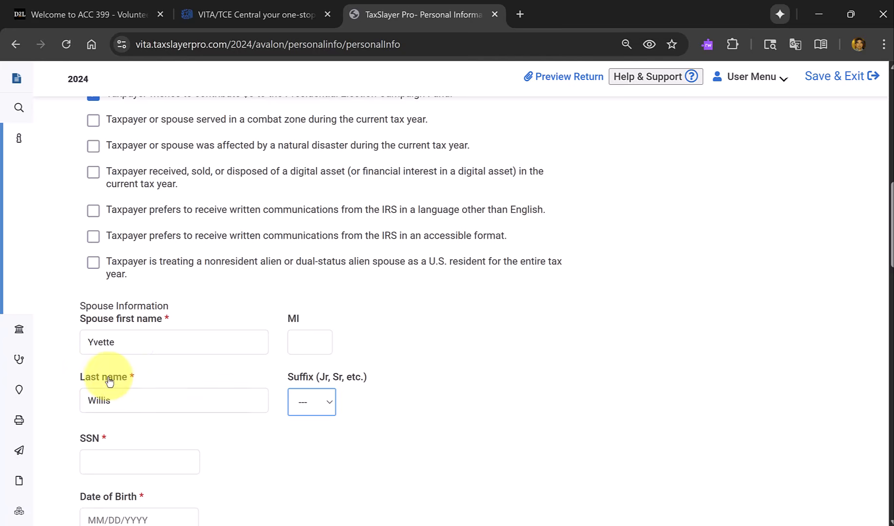
click(85, 390)
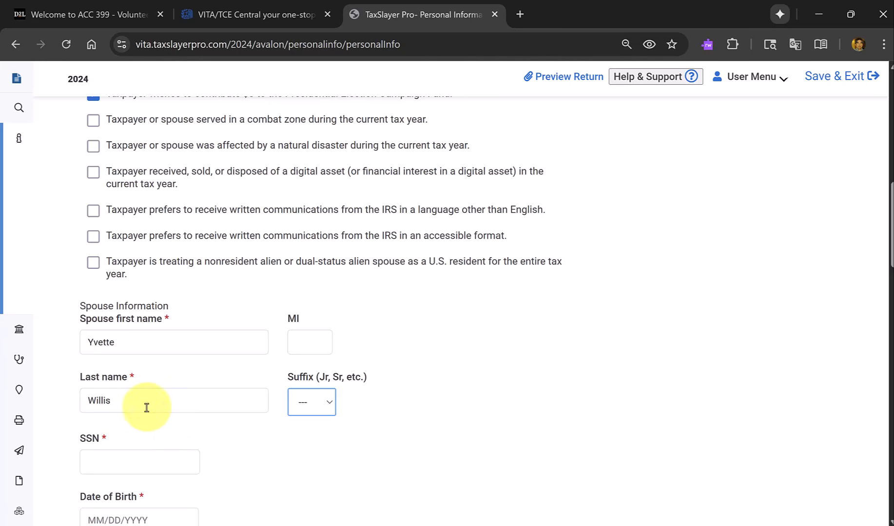
Enter a Social Security number for the spouse.
click(156, 462)
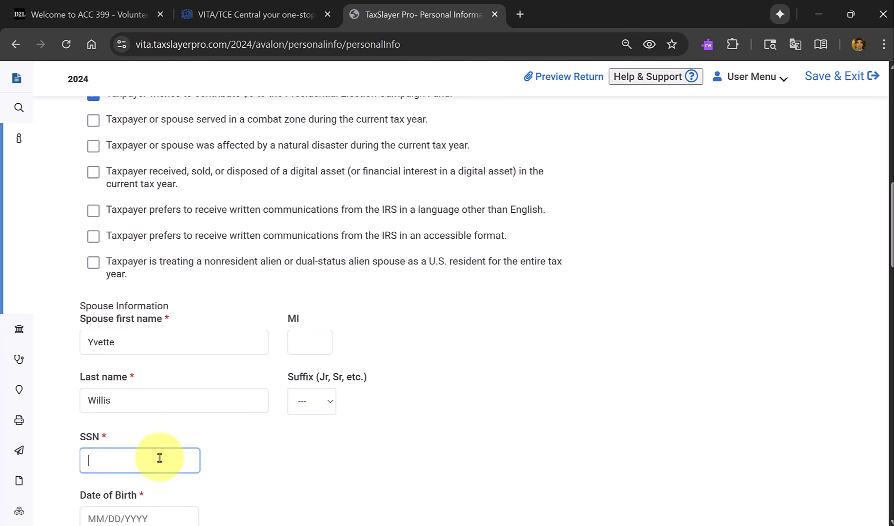
text(608-00-0100)
scroll(210, 488, down, 1)
key(Tab)
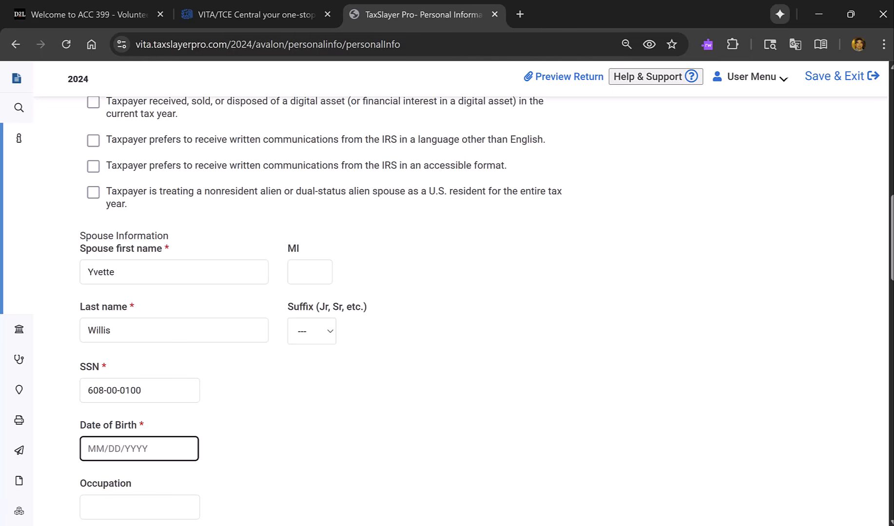
Enter the spouse's date of birth and set the spouse's occupation to Retired.
text(10/08/1955)
key(Tab)
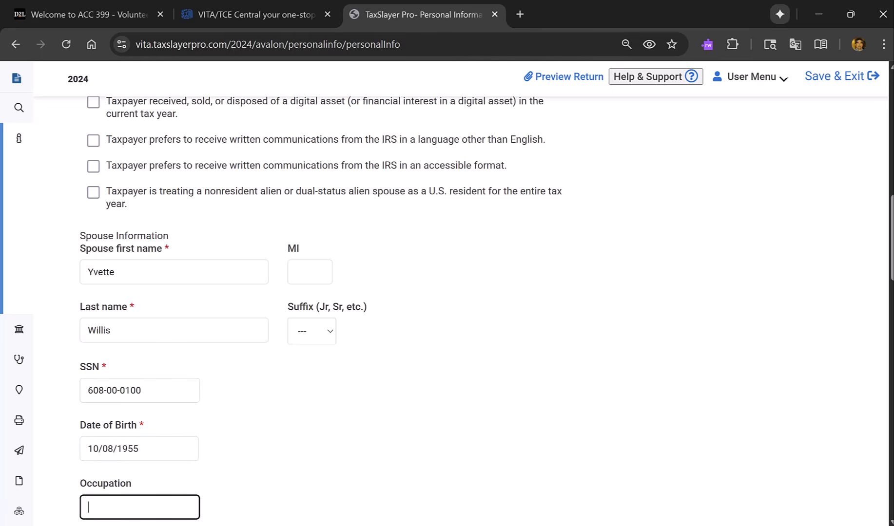
text(Retired)
key(Tab)
key(Tab)
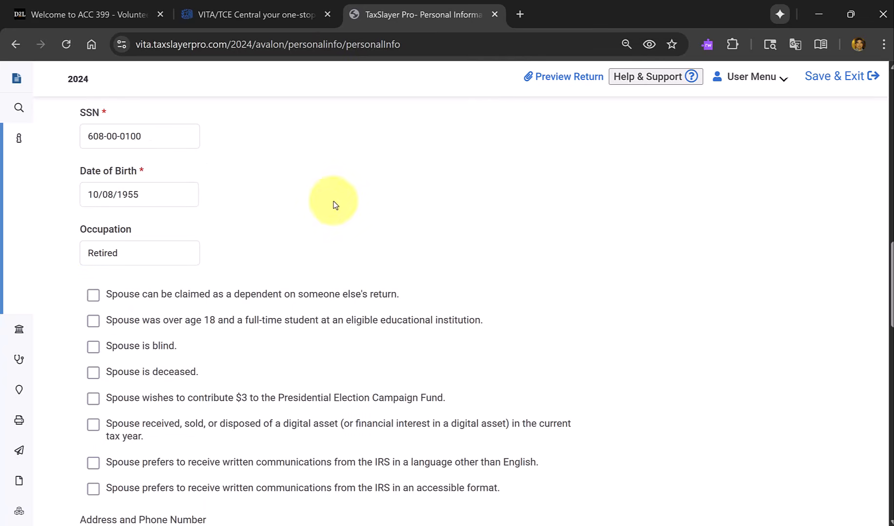
key(Tab)
scroll(160, 350, down, 2)
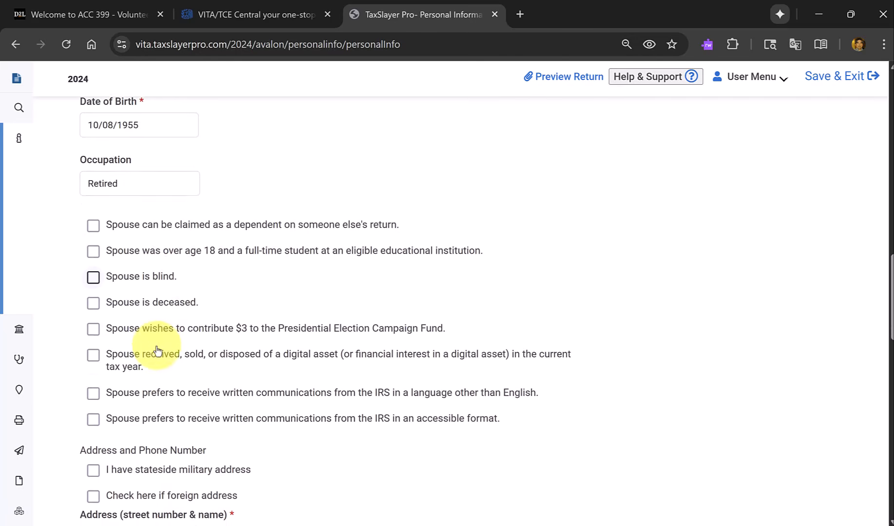
Enter the taxpayers' street address in the address and phone section, leaving the spouse's checkboxes unselected and the apartment number blank.
scroll(159, 352, down, 1)
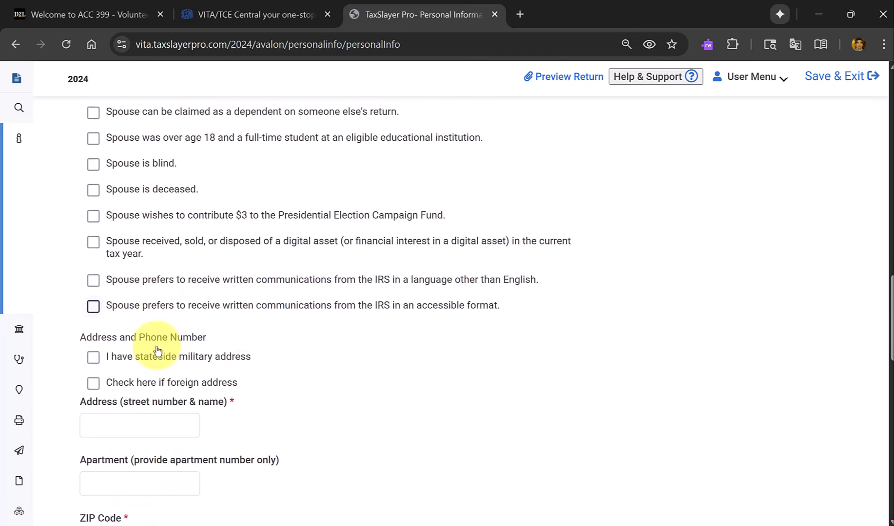
scroll(275, 363, down, 1)
click(135, 376)
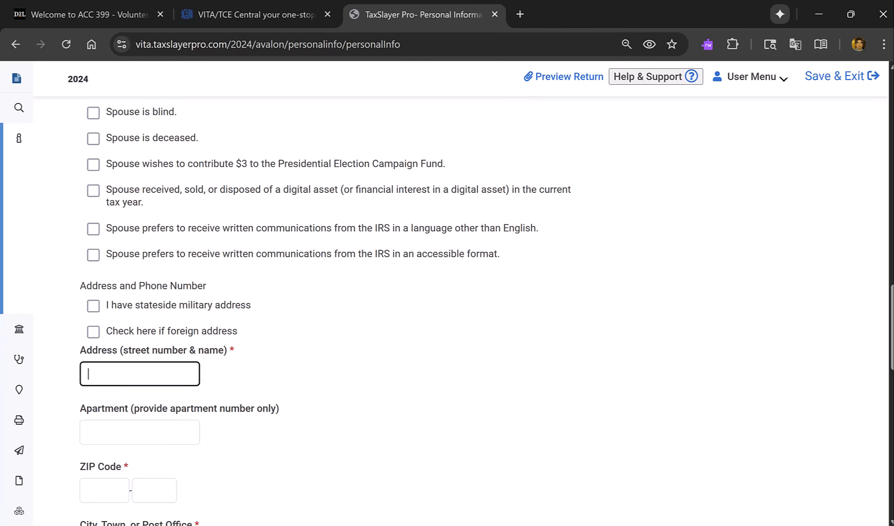
text(1234 Charity Avenue)
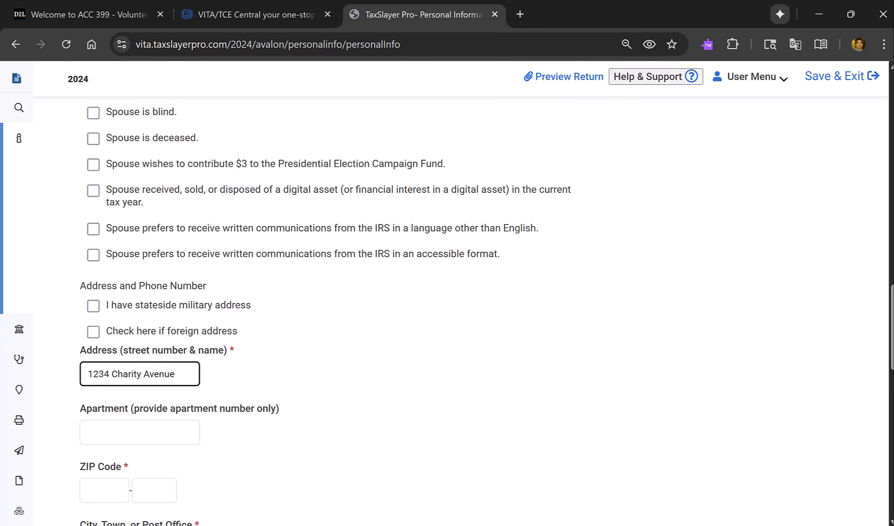
key(Tab)
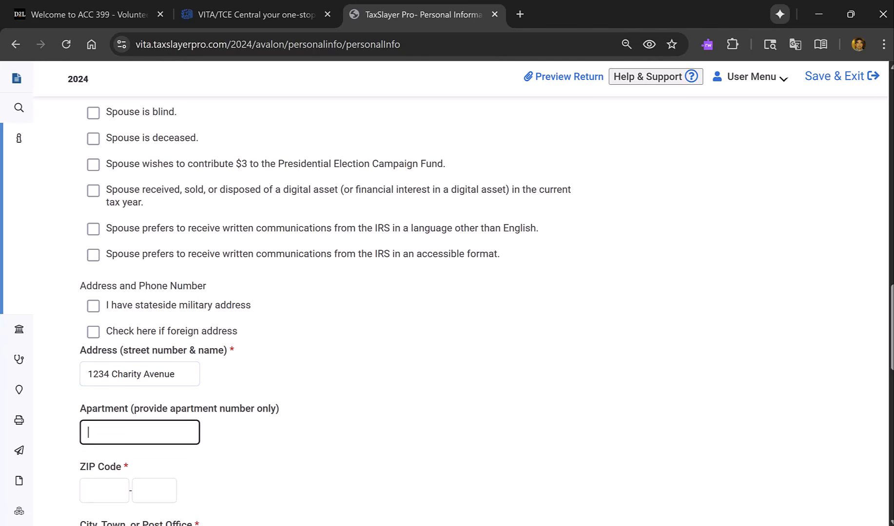
key(Tab)
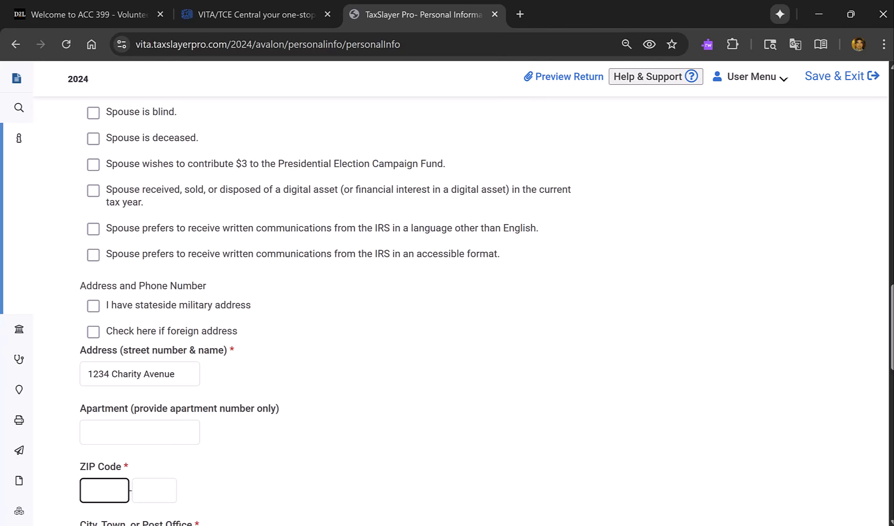
Enter the five-digit ZIP code of the address, leaving its extension blank and keeping the autofilled city, state and resident state.
text(96822)
key(Tab)
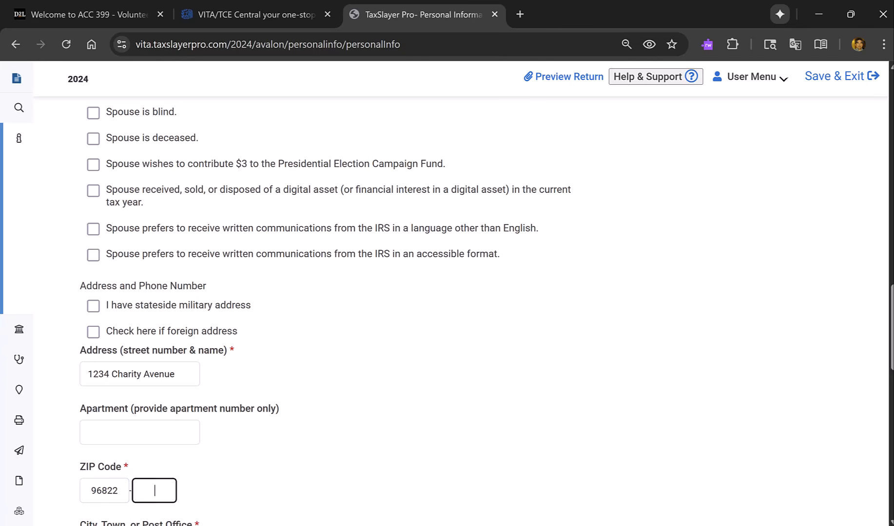
key(Tab)
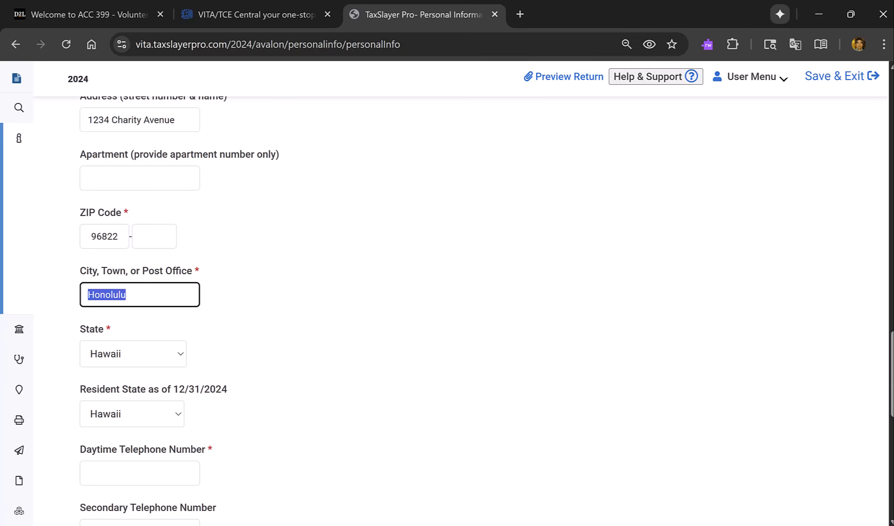
key(Tab)
key(Tab)
key(Tab)
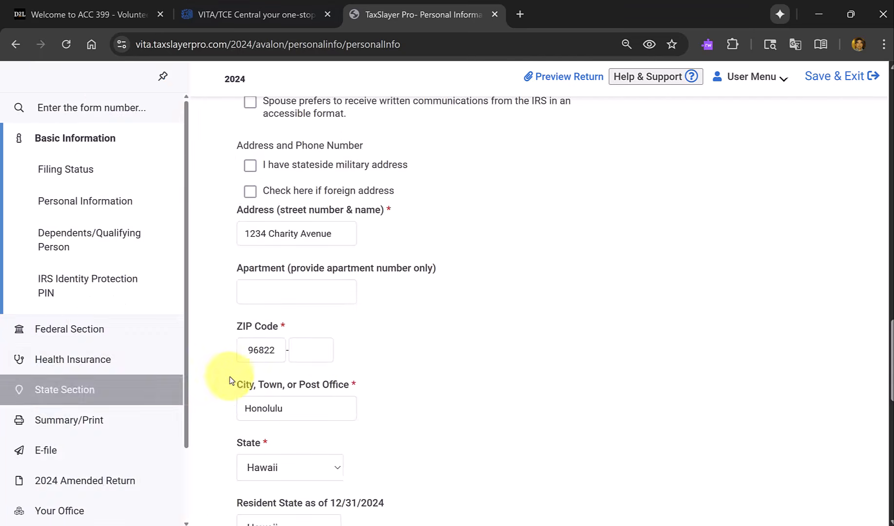
Enter the daytime telephone number, leave the secondary phone and client emails blank, and save the personal information.
scroll(222, 428, down, 2)
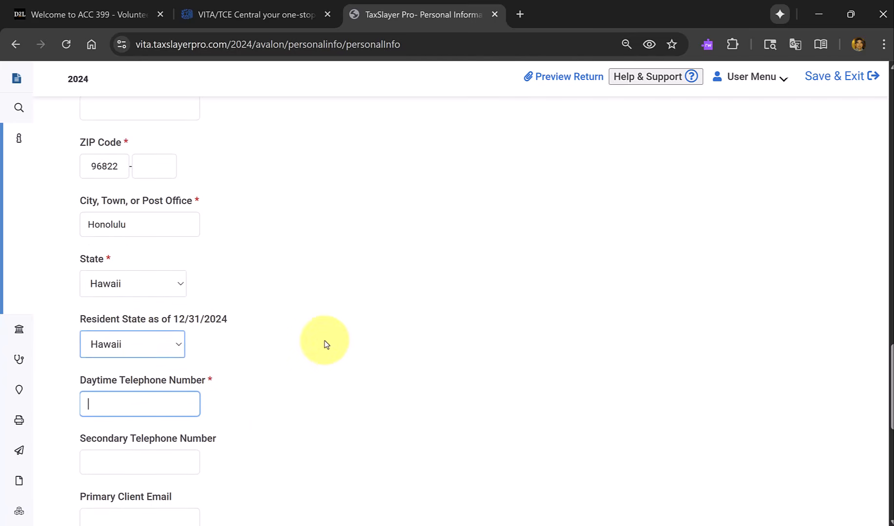
text(808))
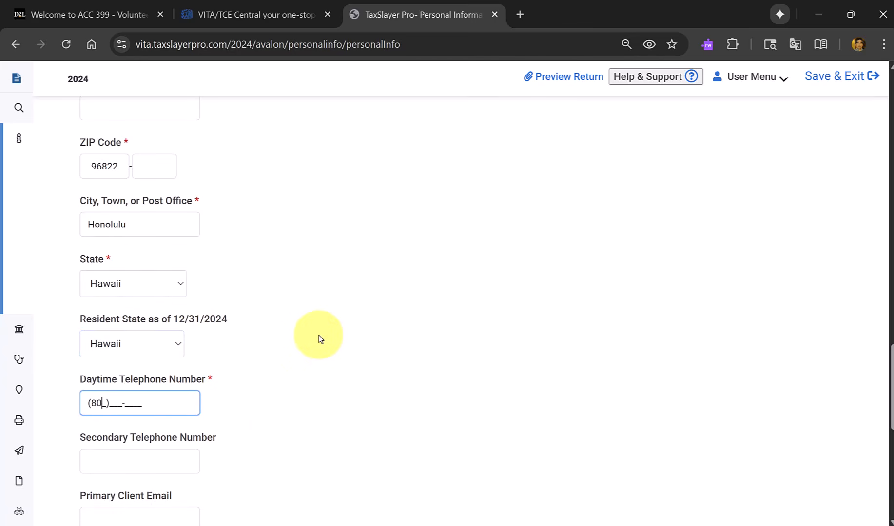
text(111-000)
key(Tab)
key(Tab)
scroll(320, 340, down, 6)
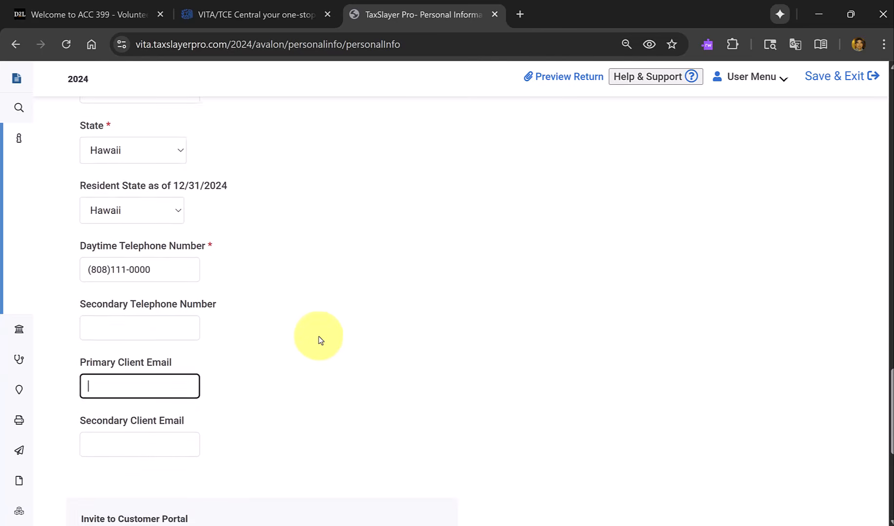
scroll(276, 325, down, 3)
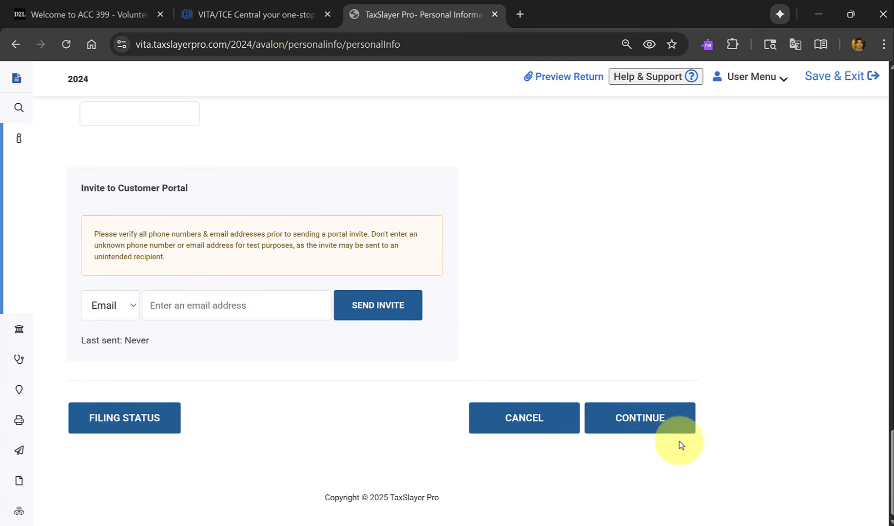
click(678, 433)
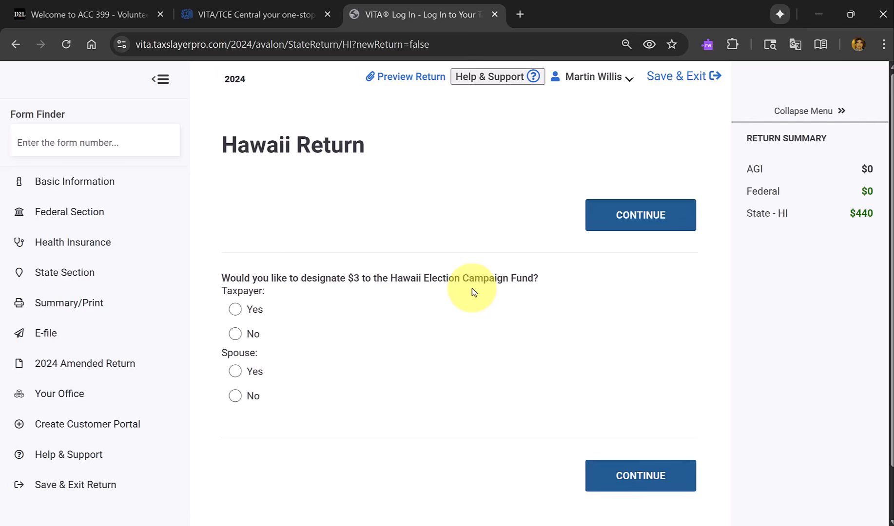
Continue past the Hawaii Election Campaign Fund question unanswered and answer Yes to having dependents or qualifying persons to claim.
click(662, 215)
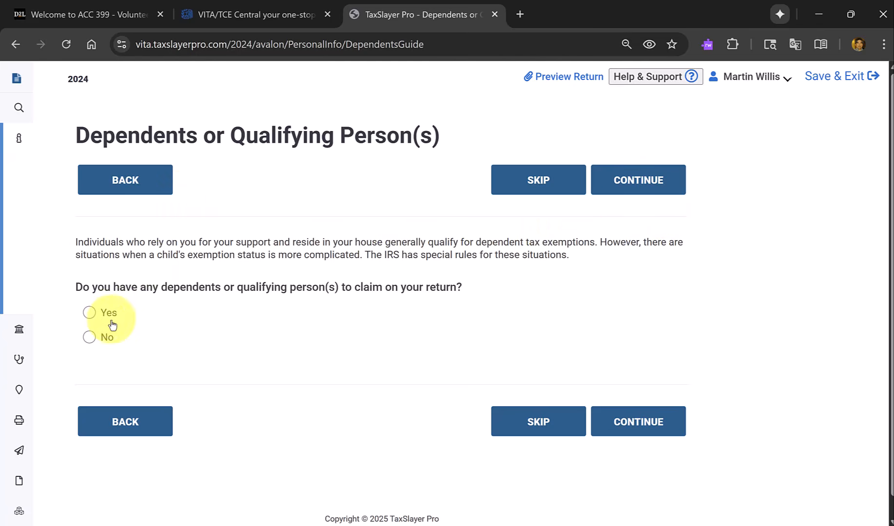
click(91, 315)
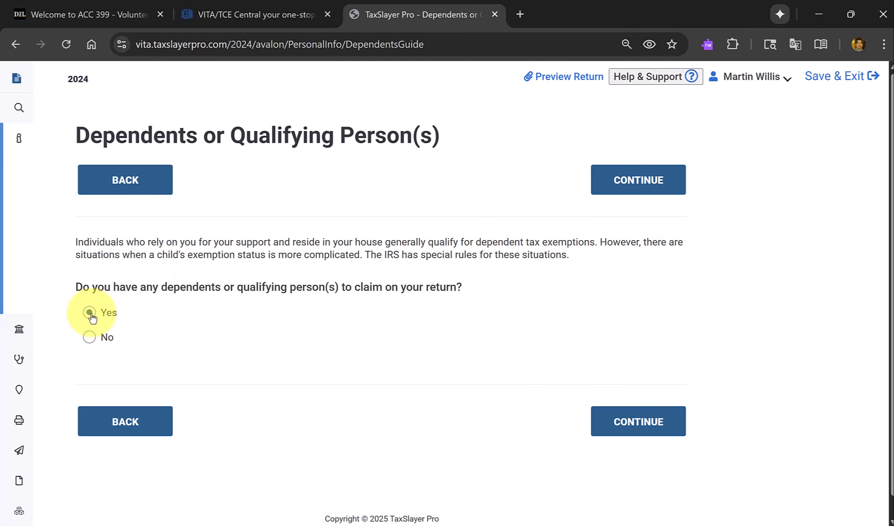
click(661, 198)
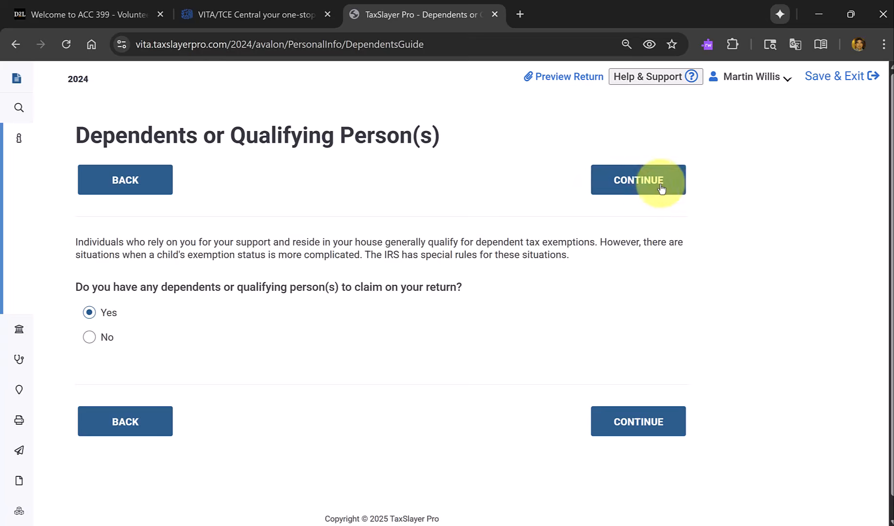
Enter the dependent's first name, date of birth and Social Security number, keeping the prefilled last name and leaving the middle initial blank.
click(349, 264)
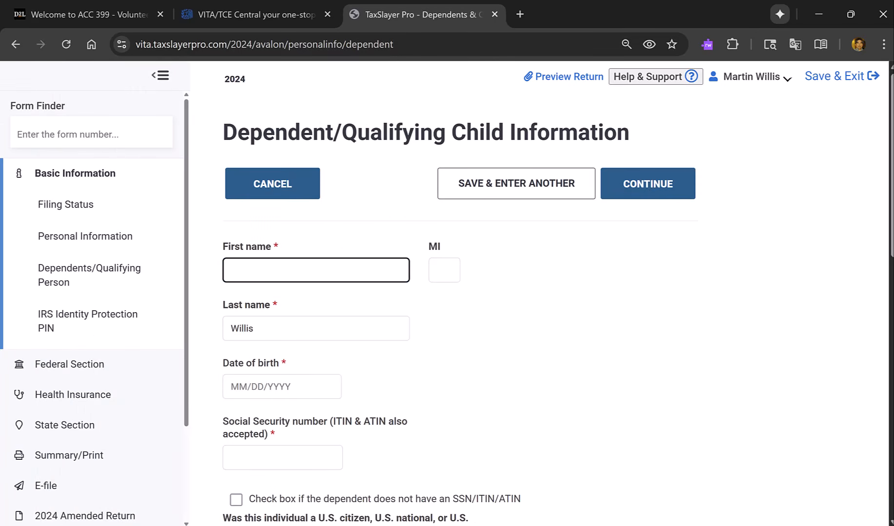
key(alt+Tab)
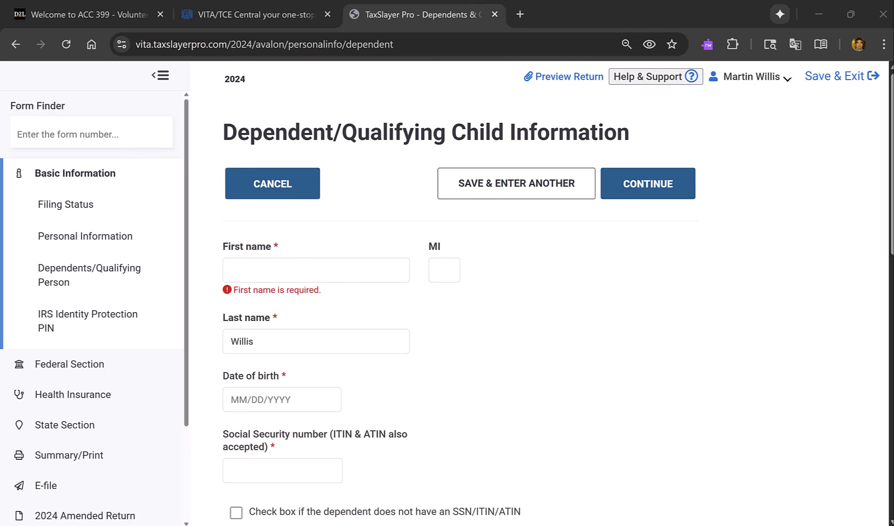
key(alt+Tab)
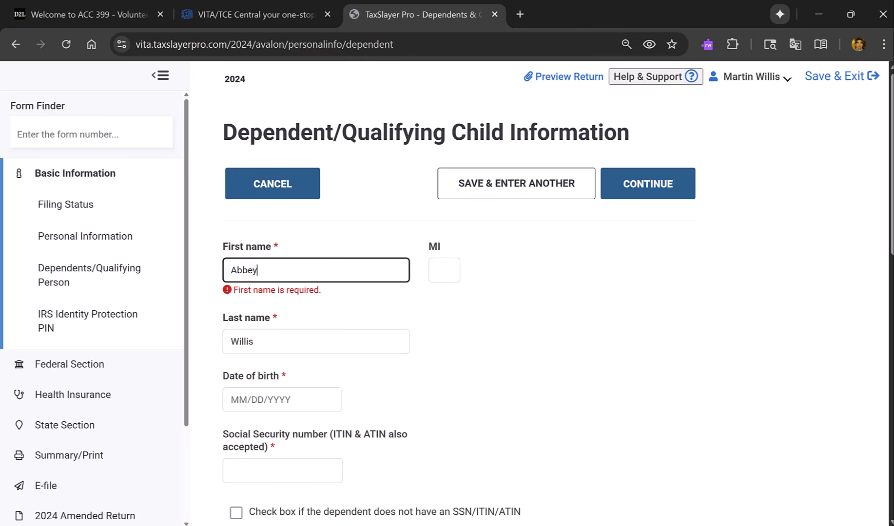
key(Tab)
key(Tab)
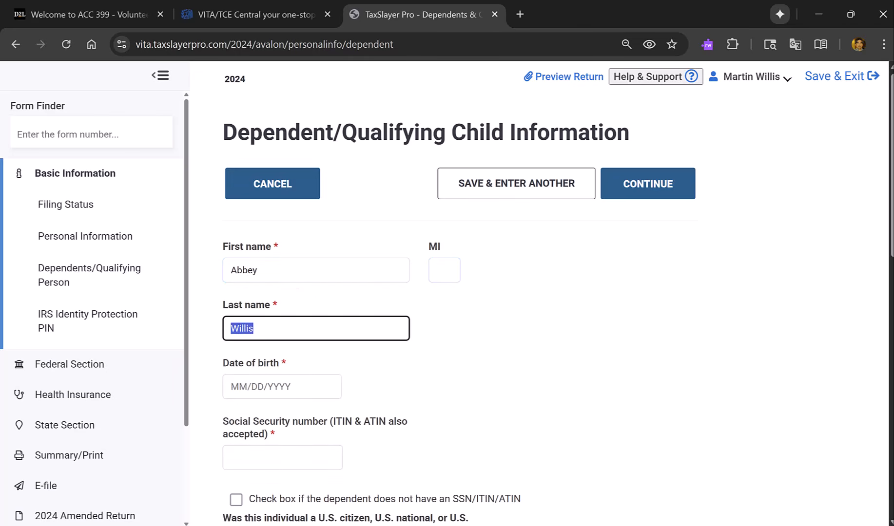
key(Tab)
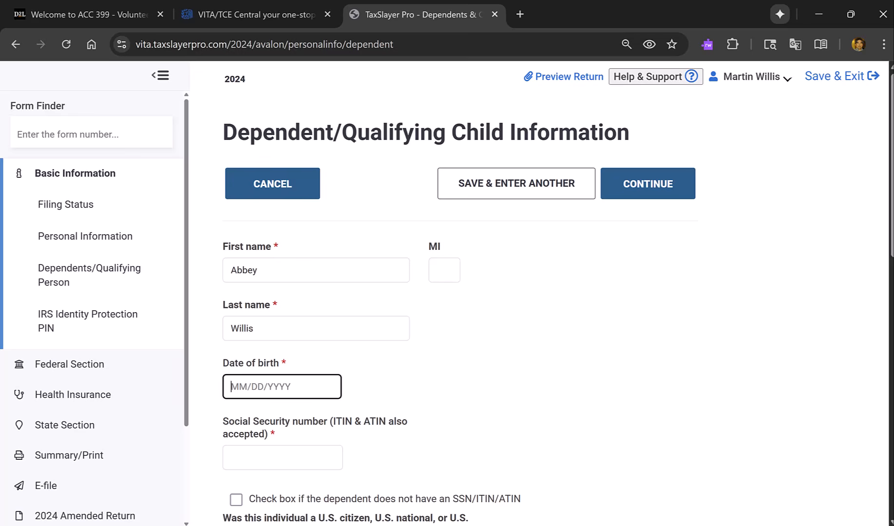
text(07/05/2005)
key(Tab)
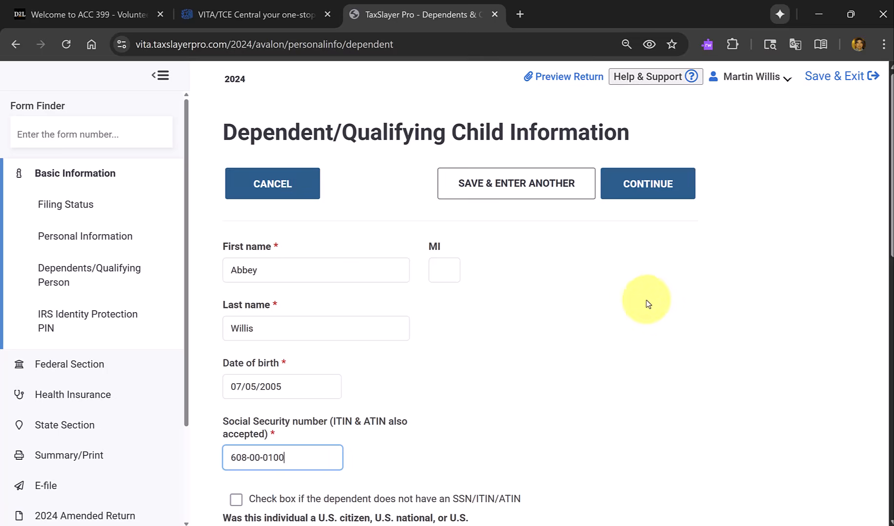
Answer Yes to the dependent's U.S. citizen, national or resident alien question and set the relationship to Daughter.
scroll(645, 303, down, 4)
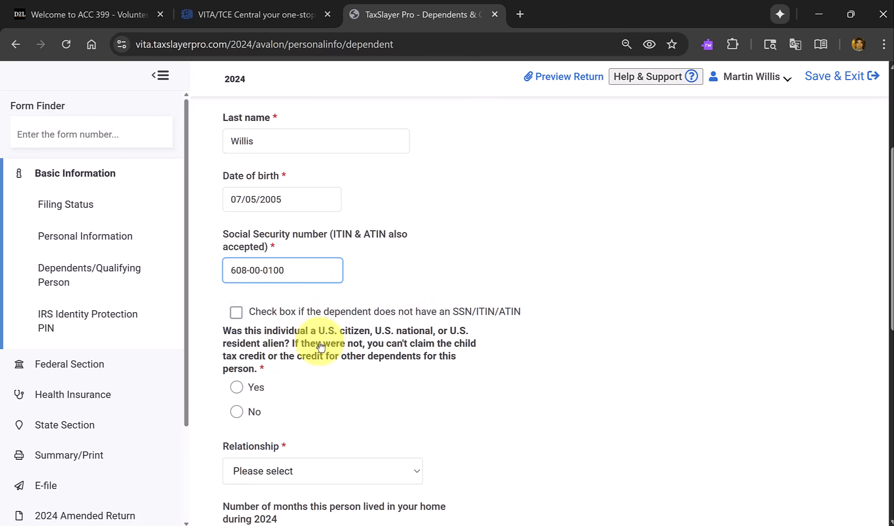
click(246, 393)
click(245, 393)
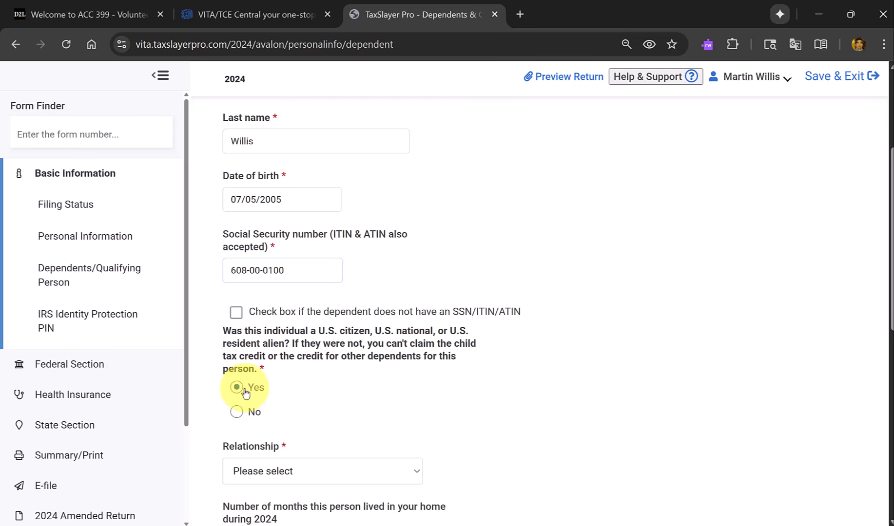
scroll(441, 392, down, 2)
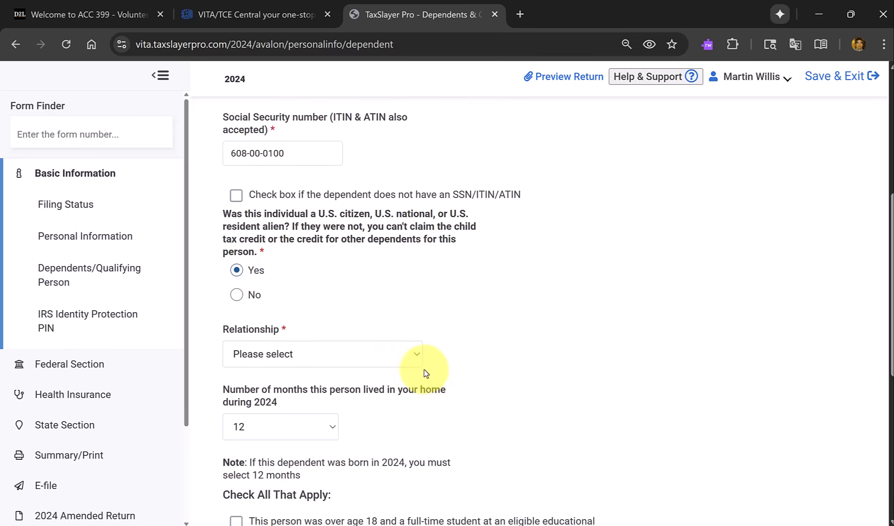
click(403, 362)
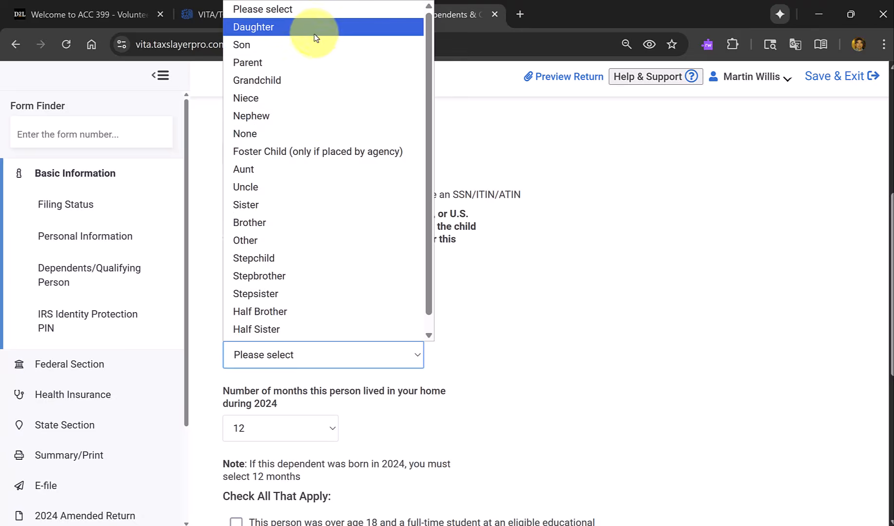
click(299, 27)
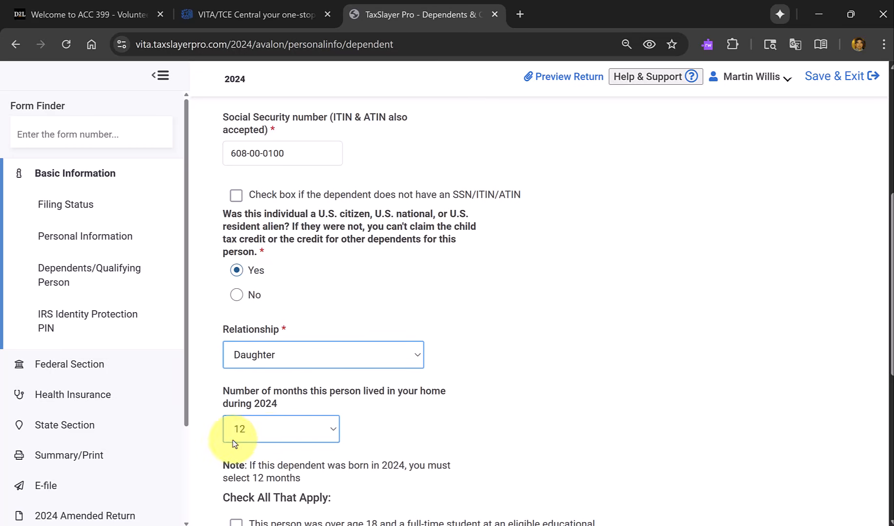
Mark the dependent as over age 18 and a full-time student, leave the other statements unchecked, and try to save the dependent.
scroll(300, 433, down, 2)
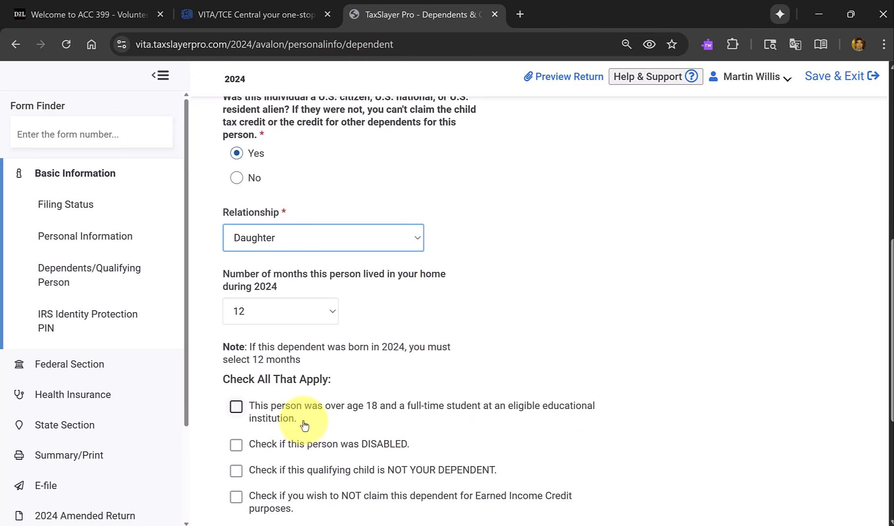
click(236, 406)
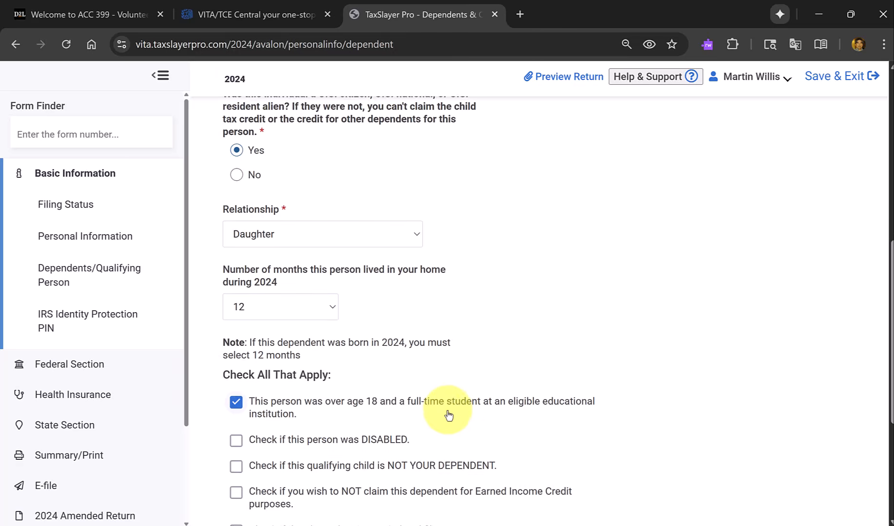
scroll(441, 407, down, 1)
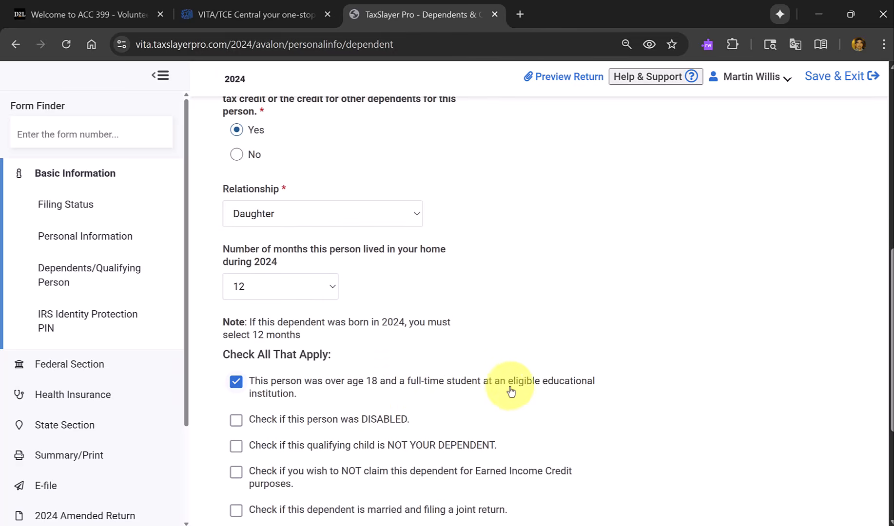
scroll(497, 390, down, 3)
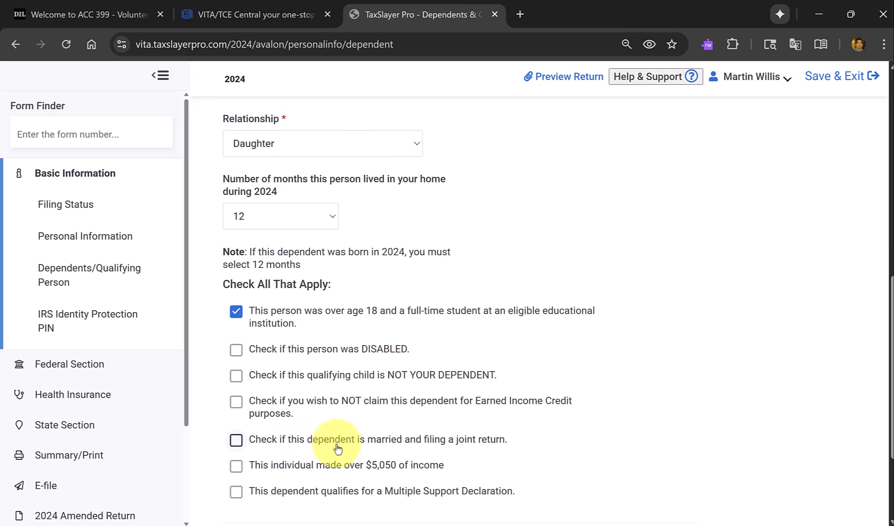
scroll(336, 451, down, 1)
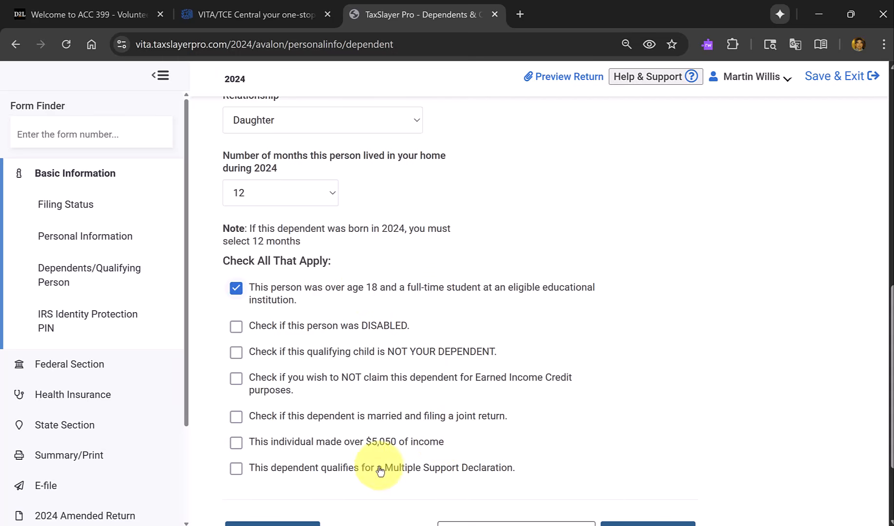
scroll(349, 463, down, 2)
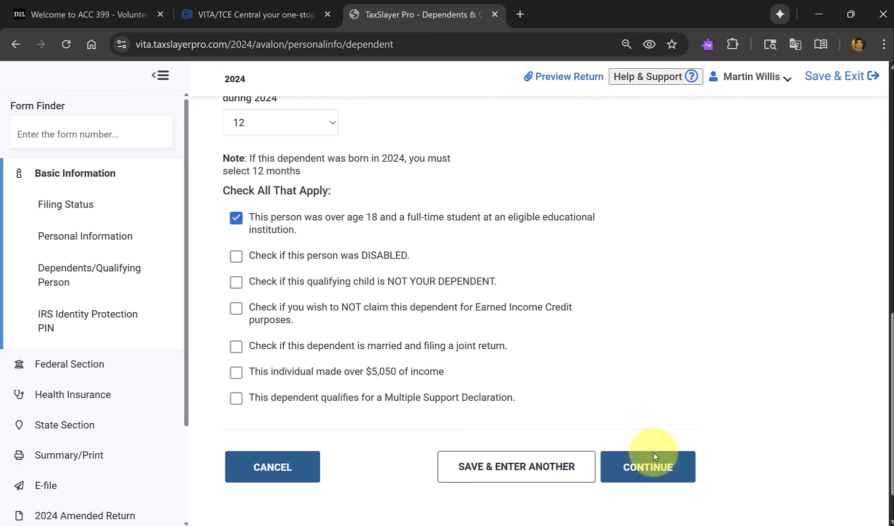
scroll(658, 459, down, 1)
click(657, 438)
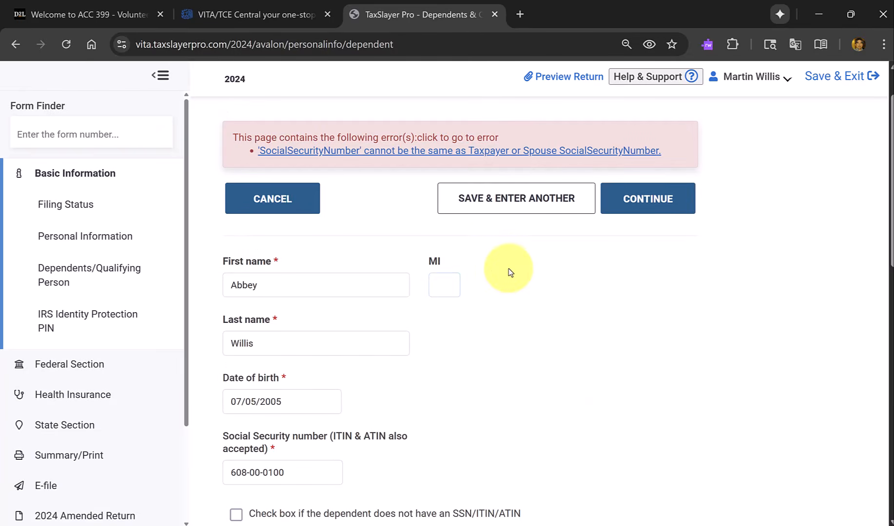
Examine the dependent's entries to find the cause of the reported Social Security number error.
click(365, 281)
scroll(371, 362, down, 3)
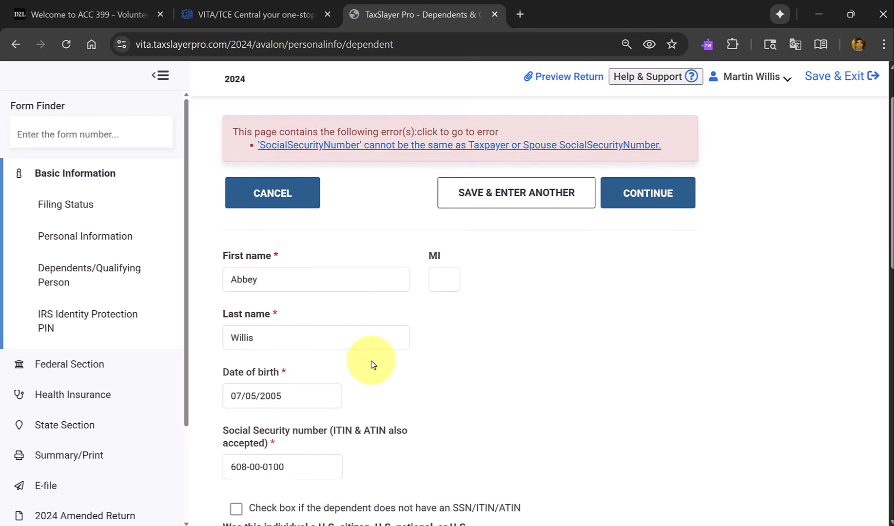
scroll(371, 362, down, 5)
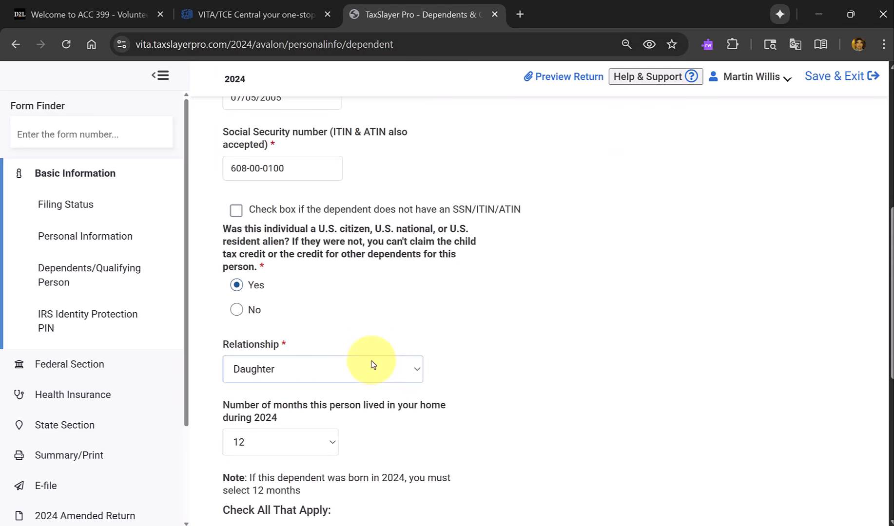
scroll(371, 365, down, 5)
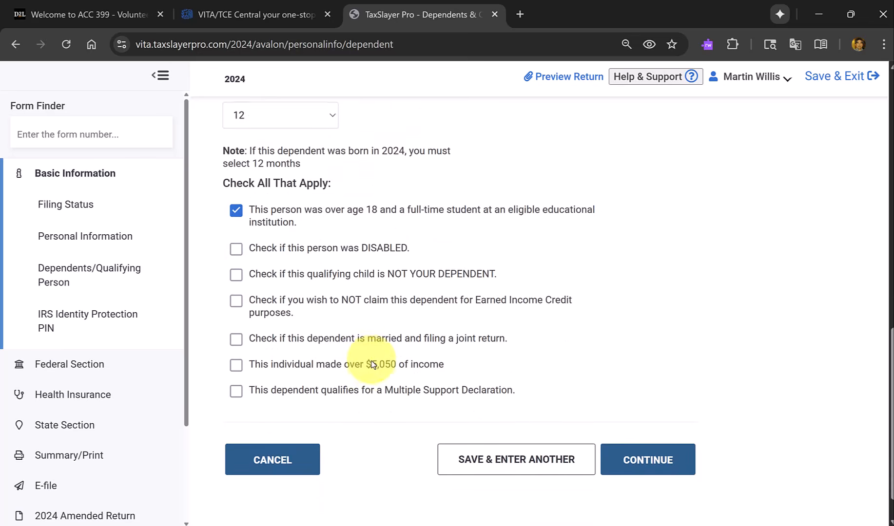
scroll(372, 365, up, 8)
scroll(371, 364, up, 7)
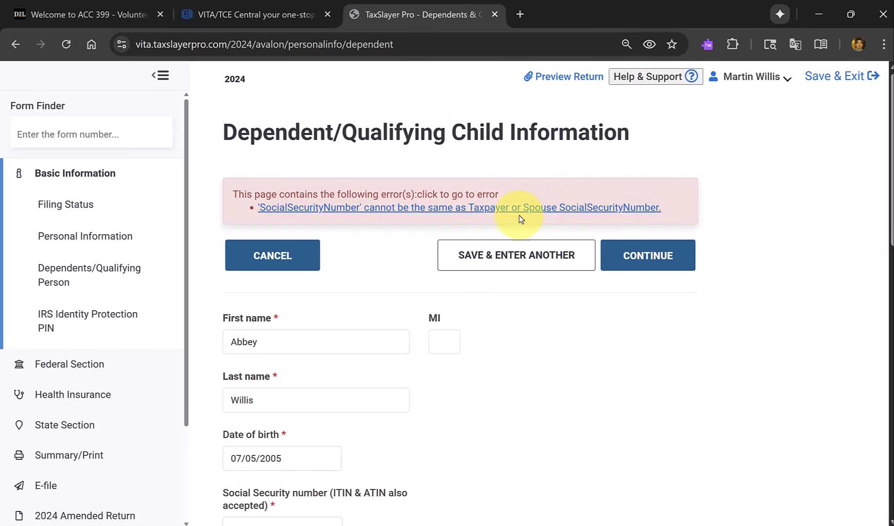
scroll(577, 259, down, 2)
scroll(576, 260, down, 2)
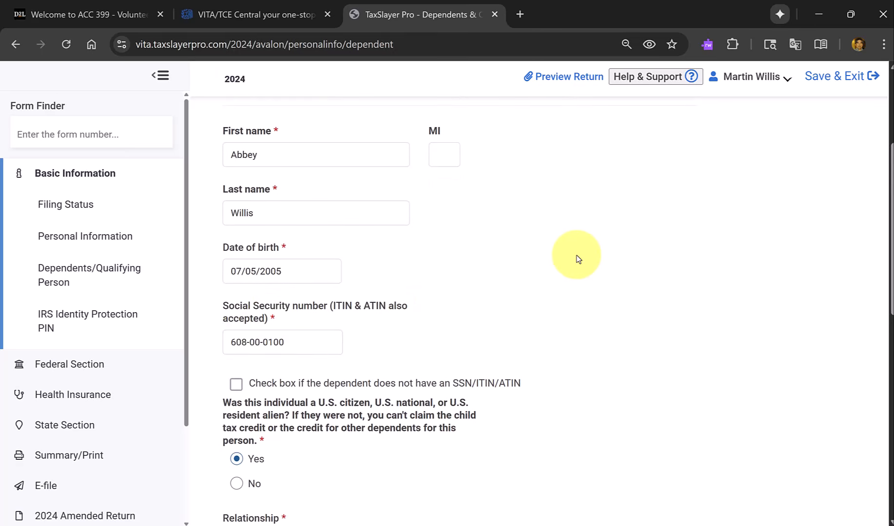
Replace the dependent's Social Security number with a different one and compare it with the Social Security card in the scenario PDF.
click(243, 346)
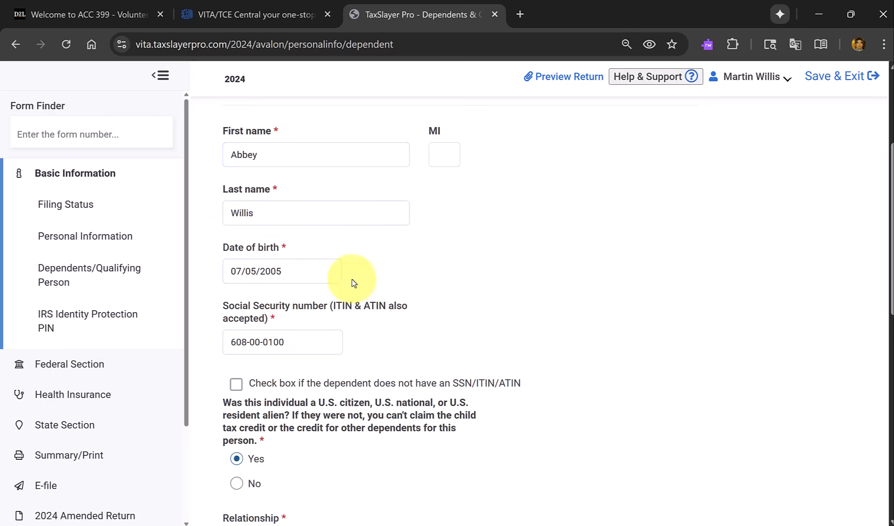
triple_click(280, 342)
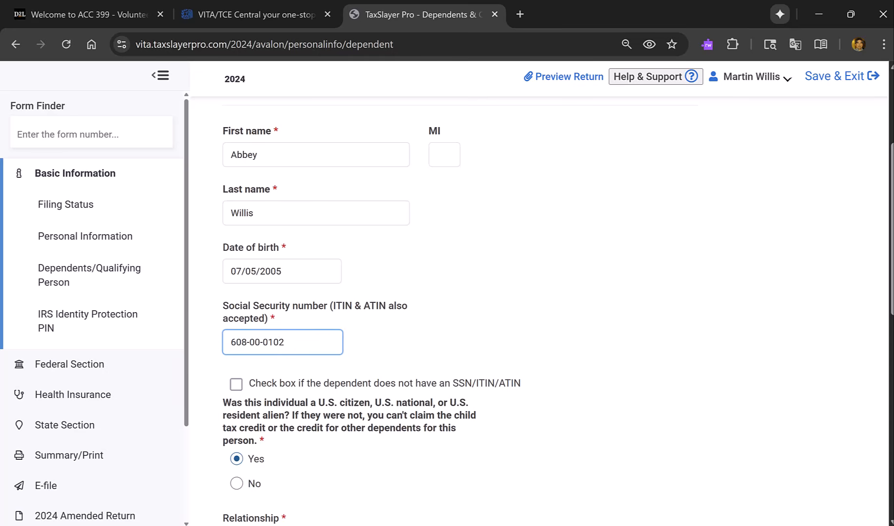
drag(706, 0, 505, 231)
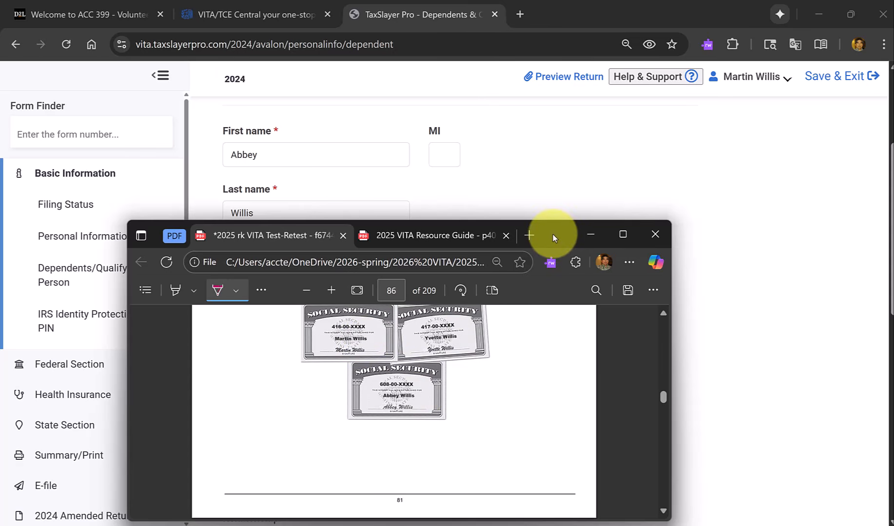
drag(552, 234, 604, 0)
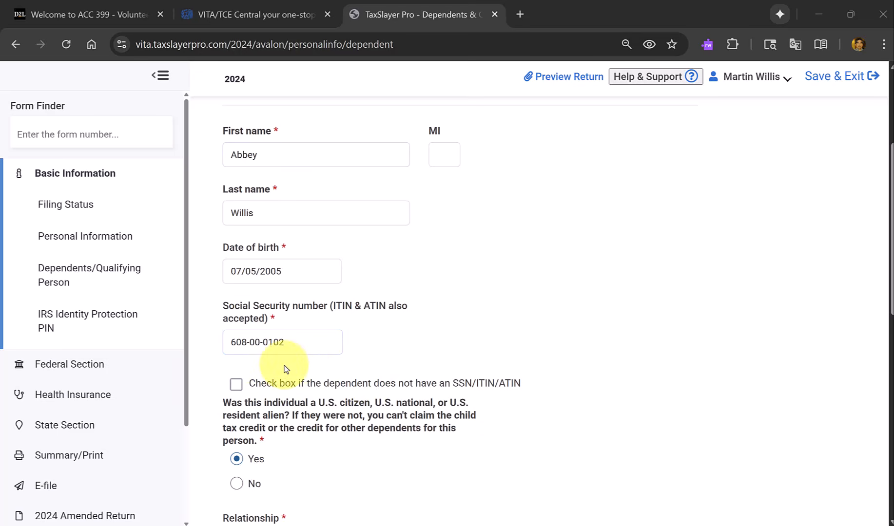
Save the dependent with the corrected Social Security number and continue past the dependents list to the federal Income section.
click(292, 345)
scroll(294, 348, down, 8)
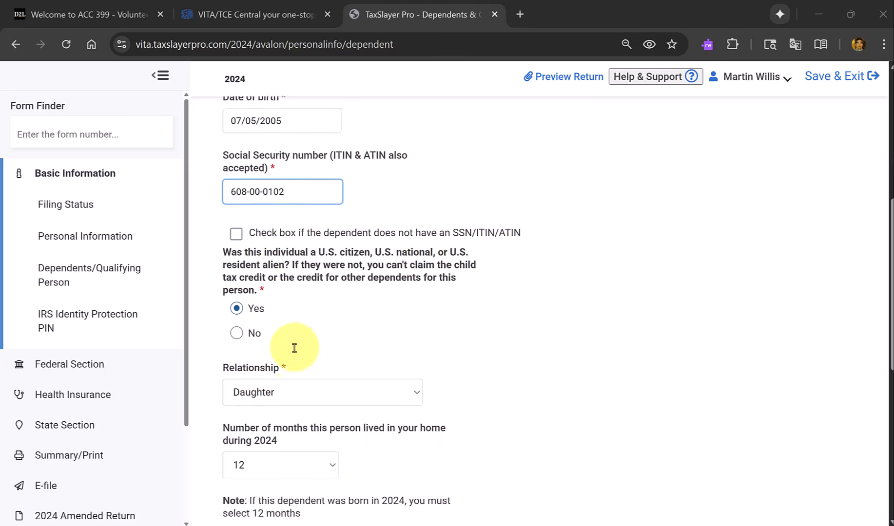
scroll(294, 348, down, 5)
click(634, 422)
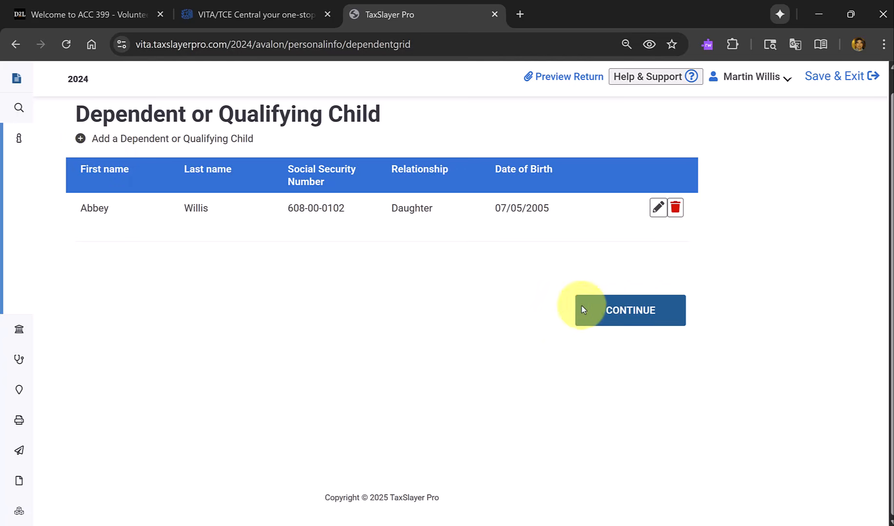
click(610, 313)
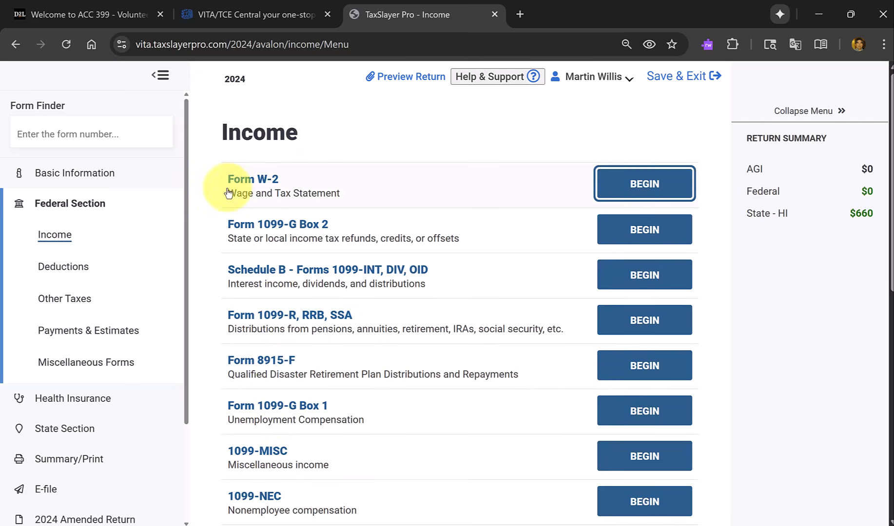
Begin a Form W-2 entry and assign it to the Taxpayer, keeping it as a standard W-2.
click(266, 185)
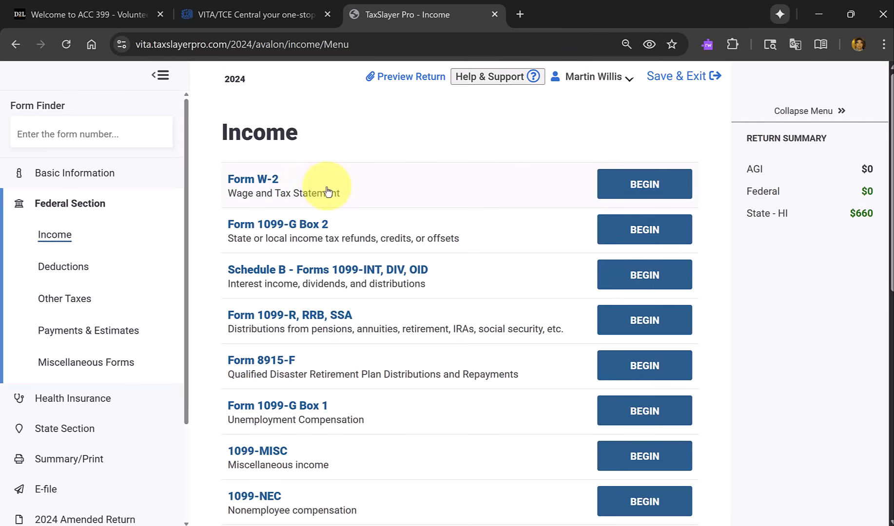
click(626, 180)
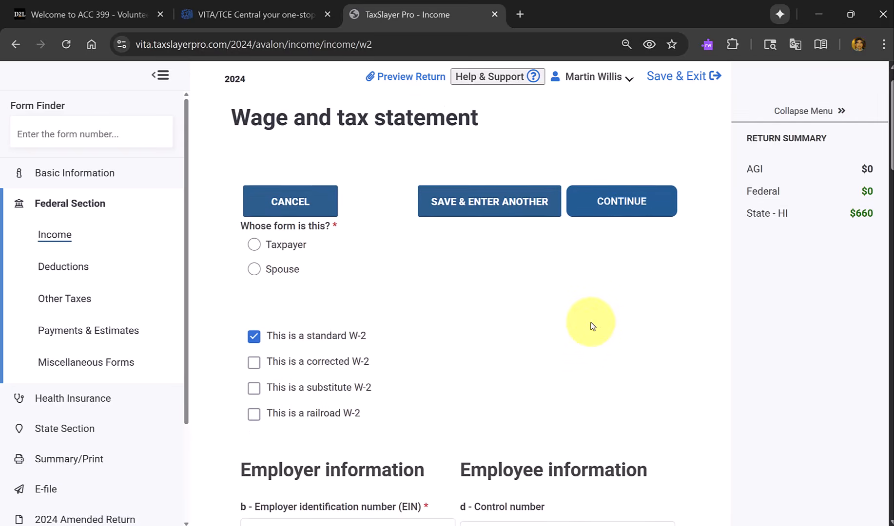
scroll(592, 326, down, 1)
scroll(585, 323, up, 2)
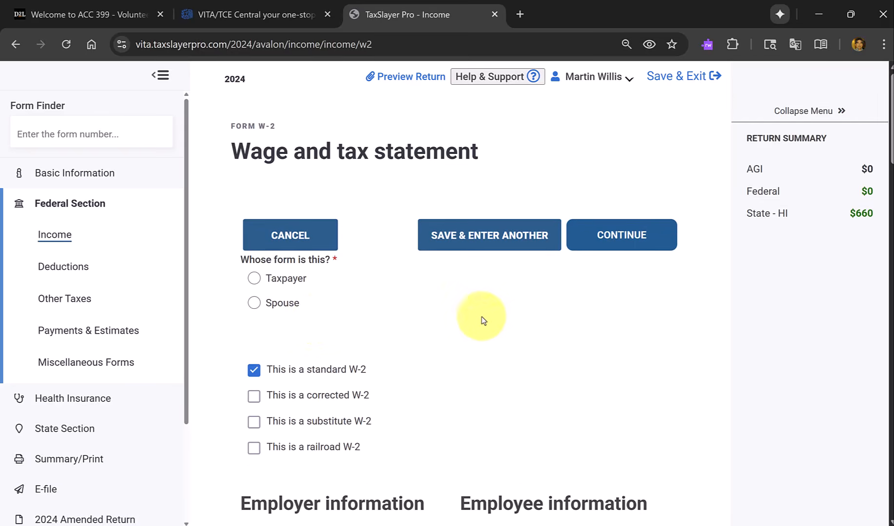
click(254, 279)
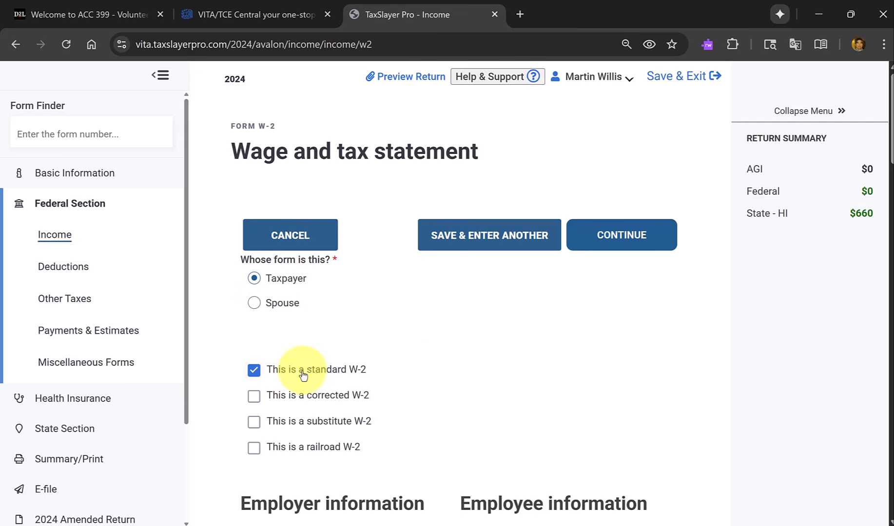
Open the employer identification number (EIN) field of the W-2 for entry and consult the scenario document.
scroll(429, 373, down, 5)
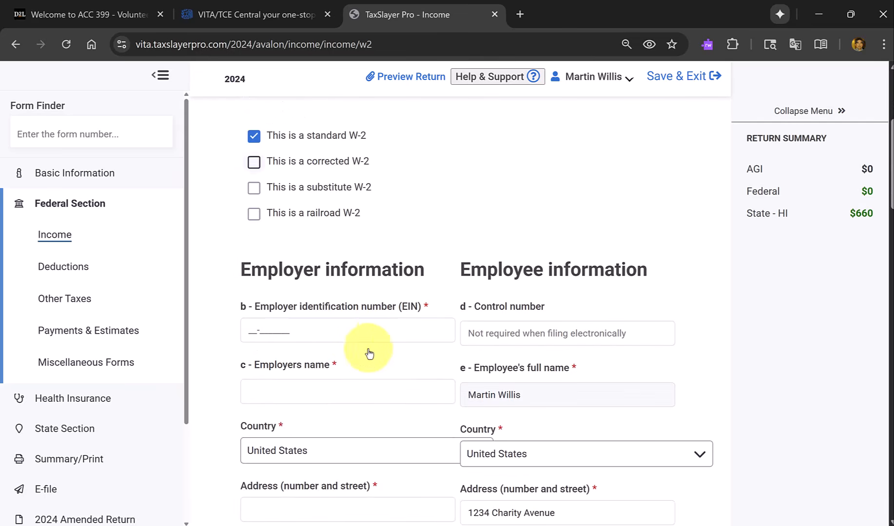
click(322, 334)
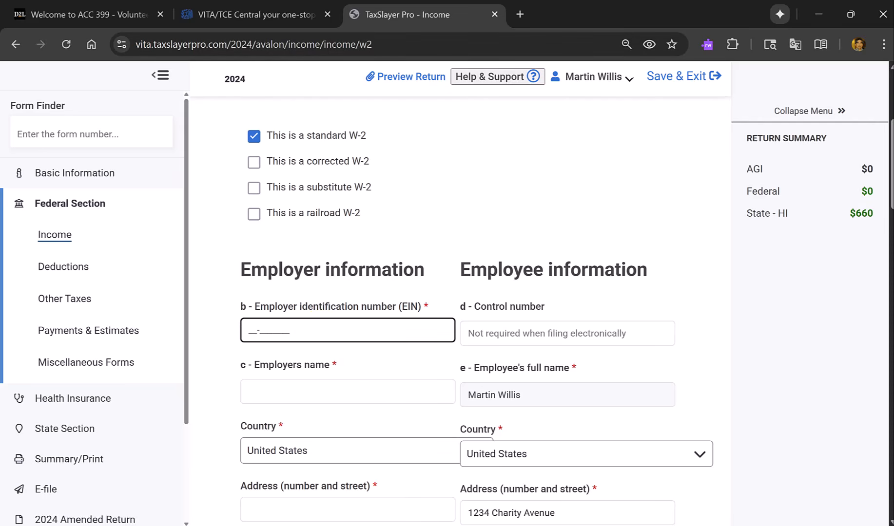
key(alt+Tab)
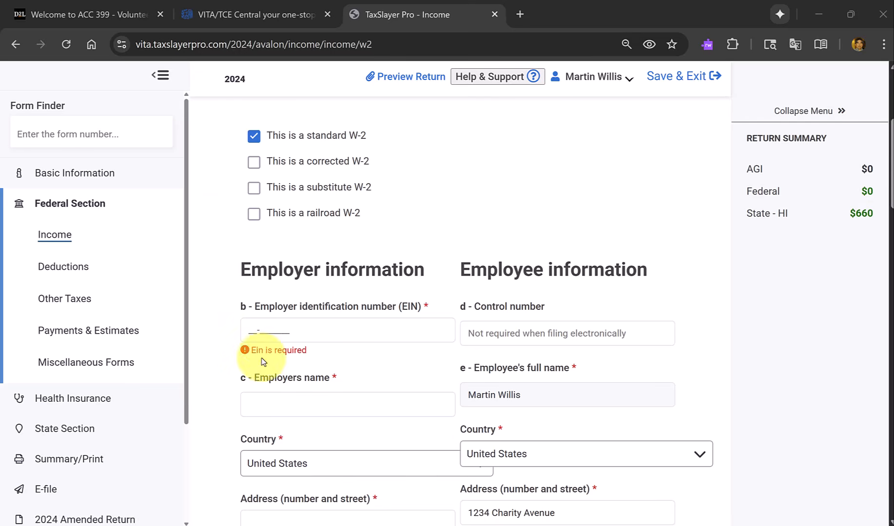
click(253, 330)
click(253, 330)
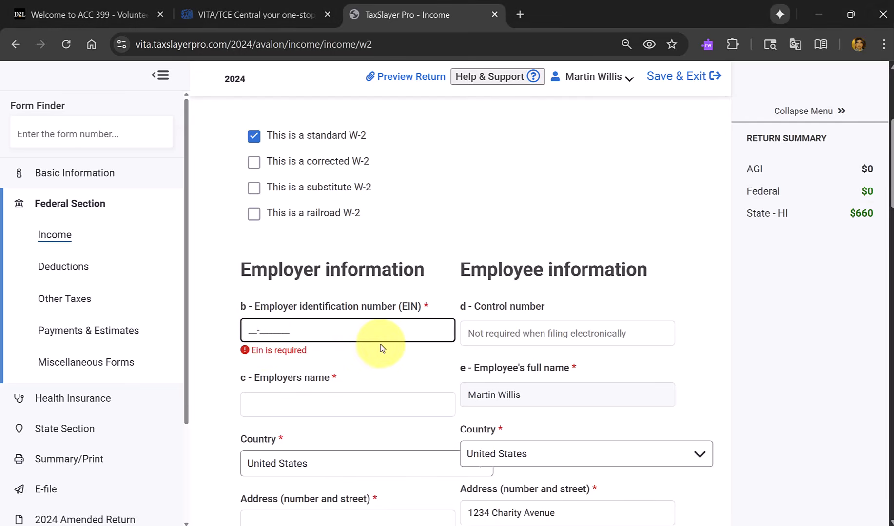
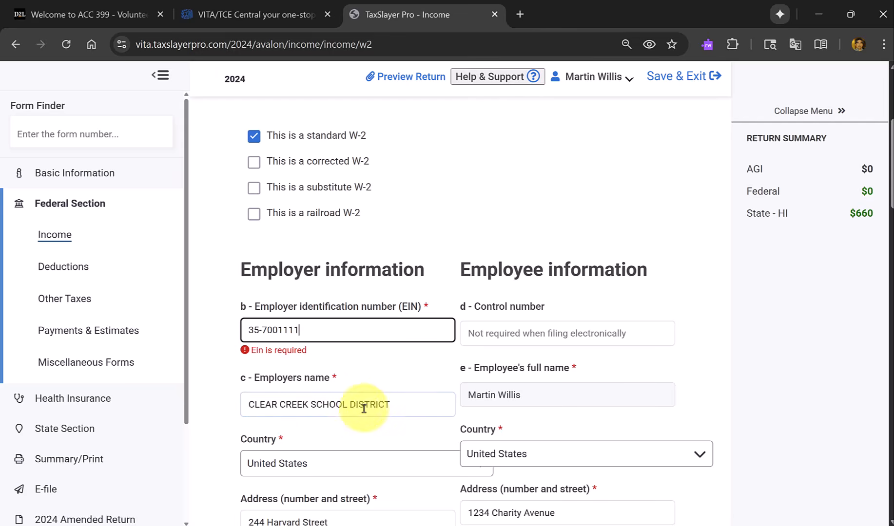
Review the W-2 employer details and replace the employer's ZIP code with 96822.
scroll(320, 423, down, 1)
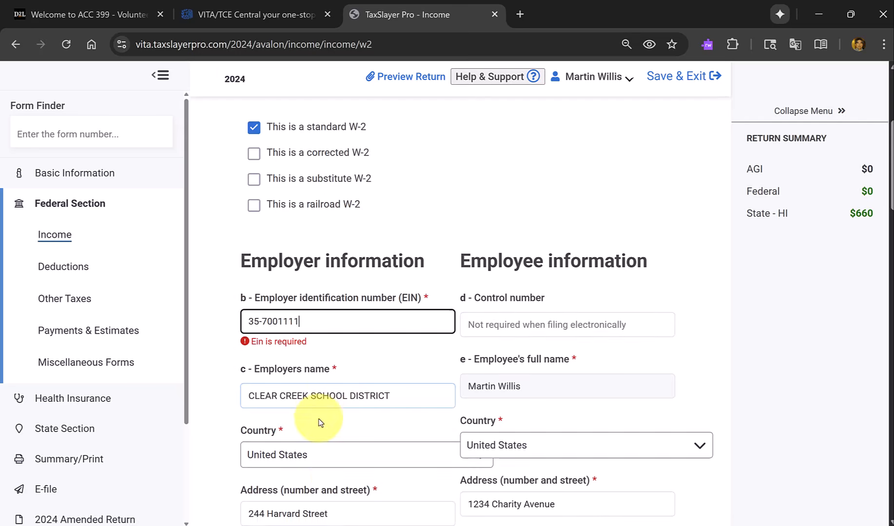
scroll(409, 373, down, 1)
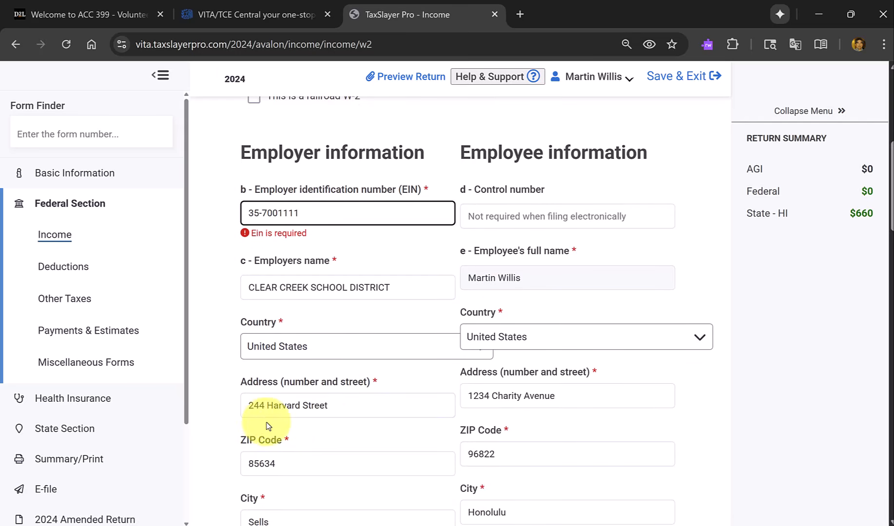
click(322, 408)
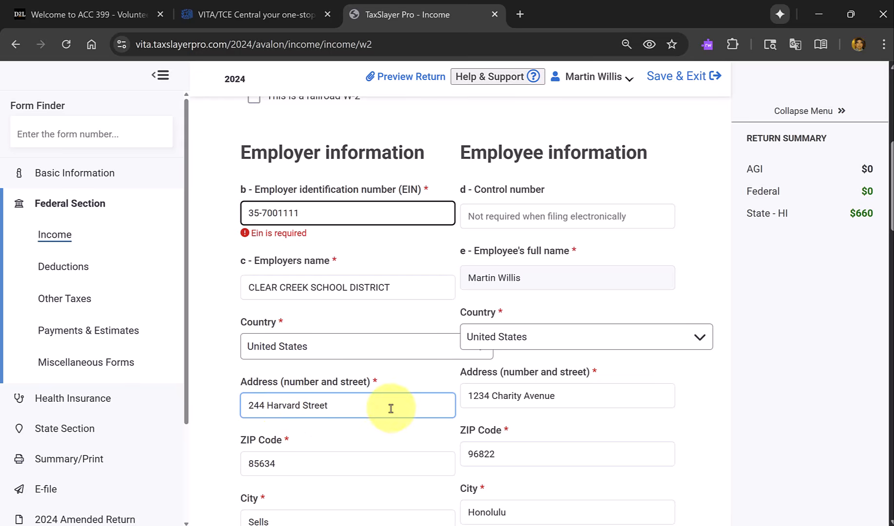
click(543, 397)
click(369, 407)
scroll(369, 409, down, 1)
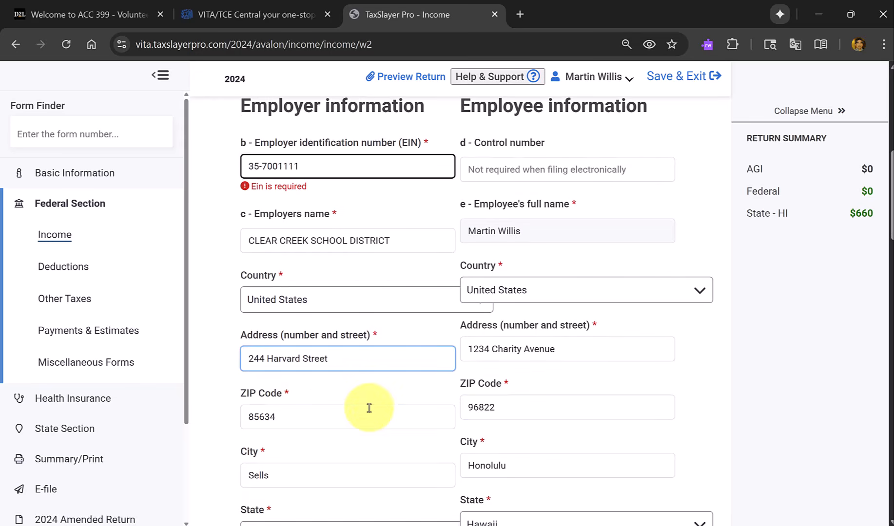
click(369, 409)
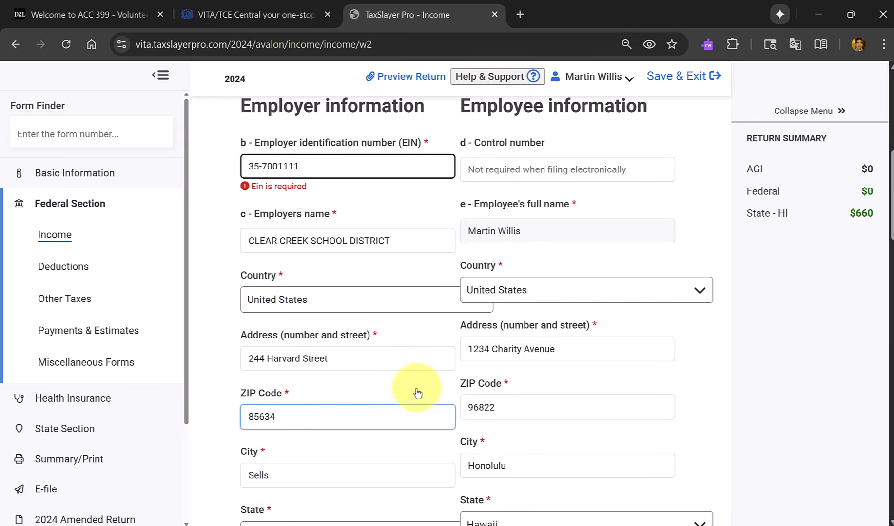
drag(304, 416, 119, 423)
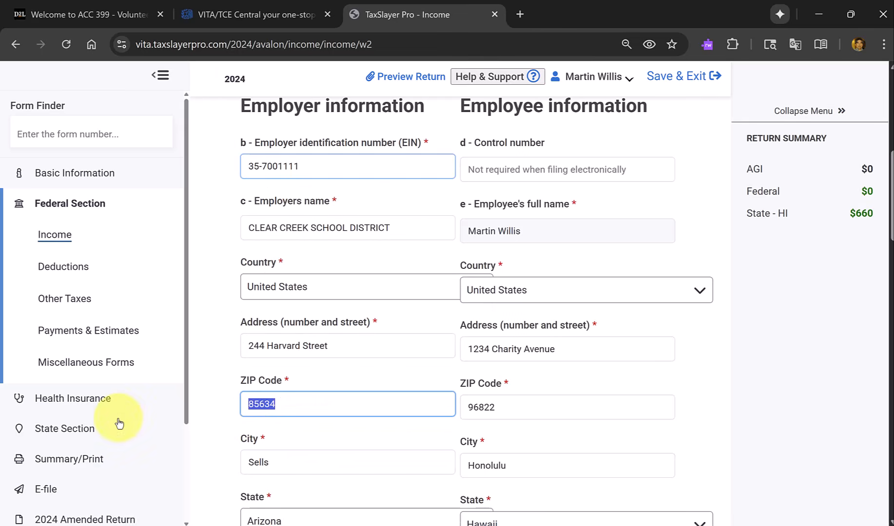
text(9)
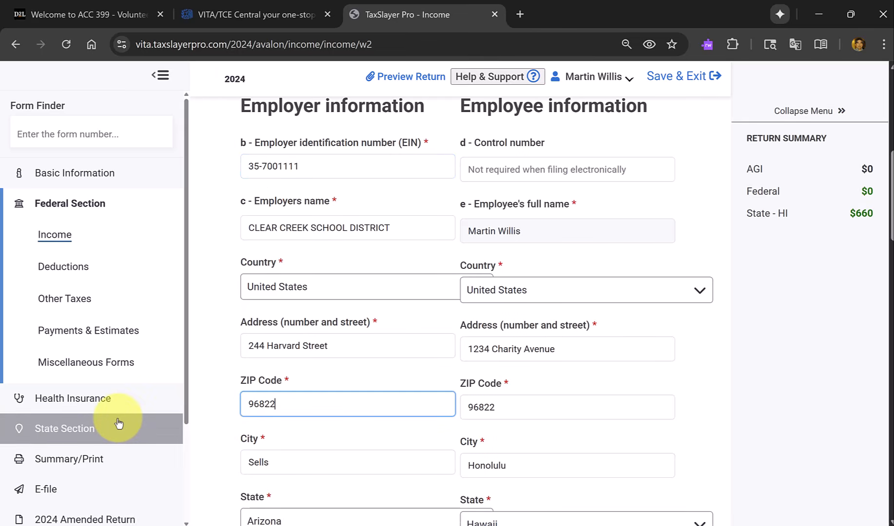
text(6822)
key(Tab)
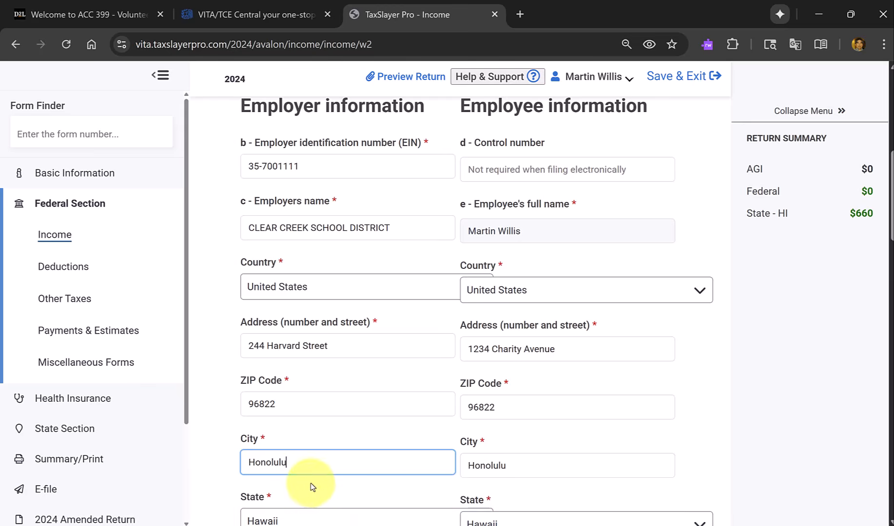
Enter box 1 wages of $39353 and box 2 federal income tax withheld of $3500 on the W-2.
scroll(311, 484, down, 2)
scroll(311, 483, down, 1)
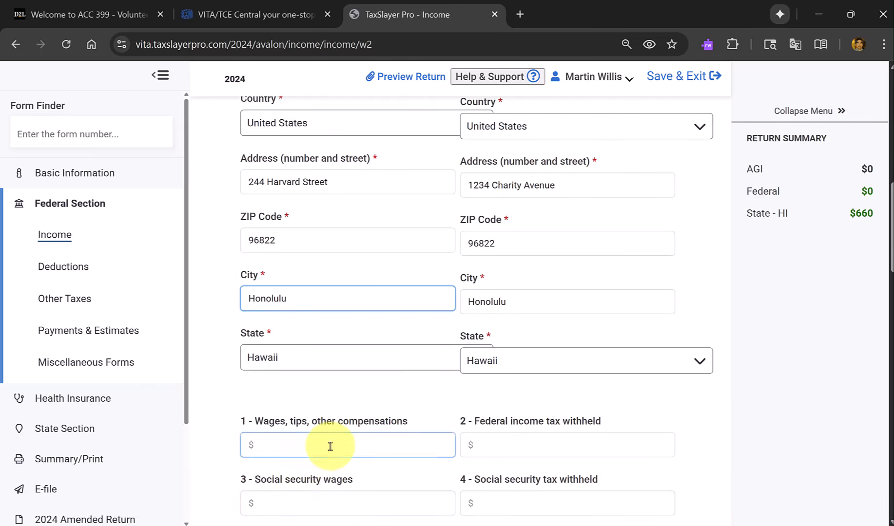
scroll(330, 447, up, 2)
scroll(330, 447, up, 2)
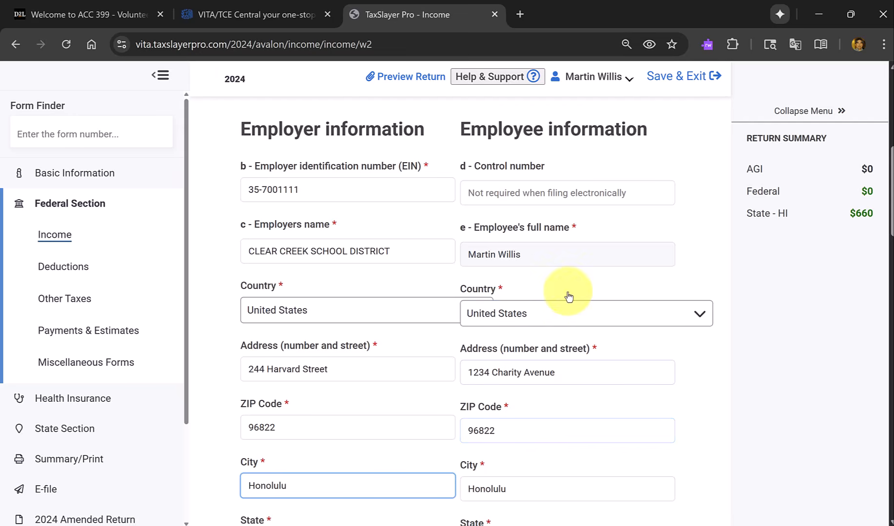
scroll(556, 305, down, 2)
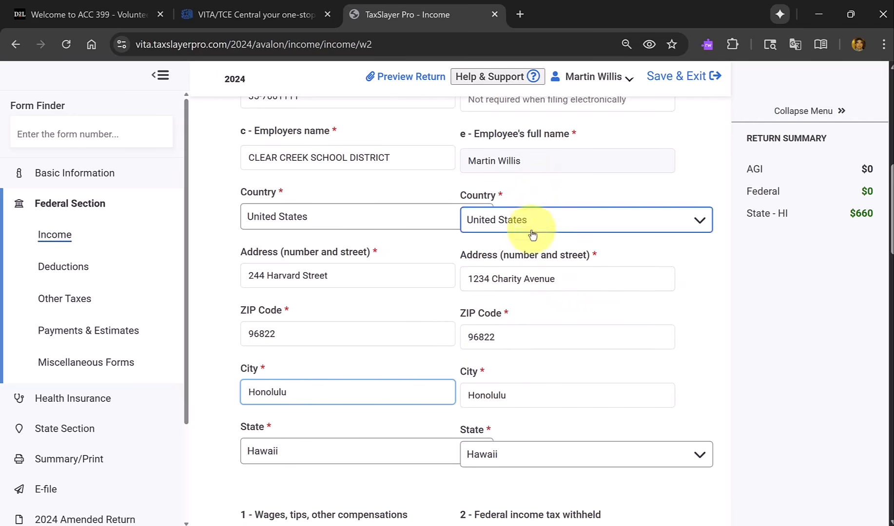
scroll(477, 384, down, 3)
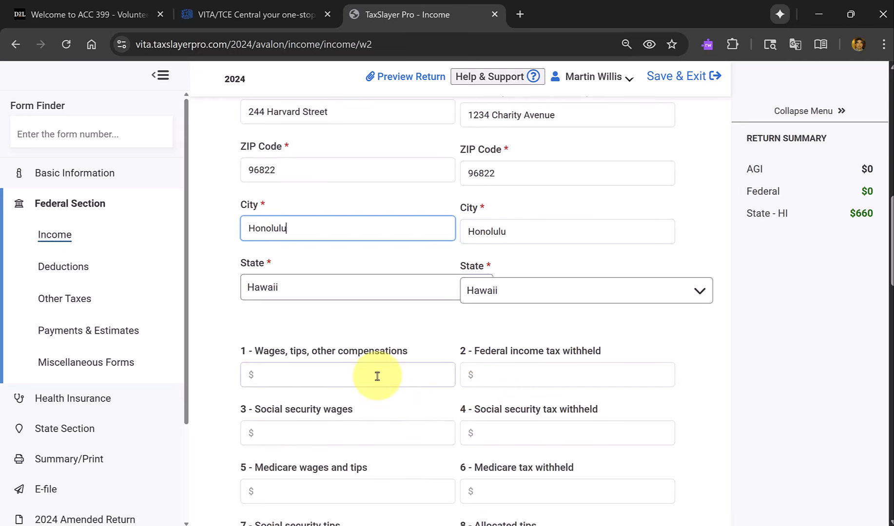
click(378, 376)
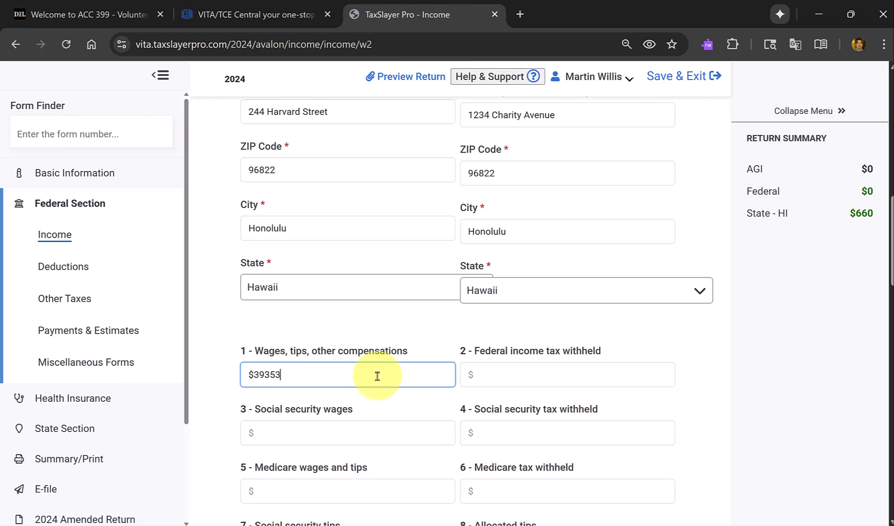
key(Tab)
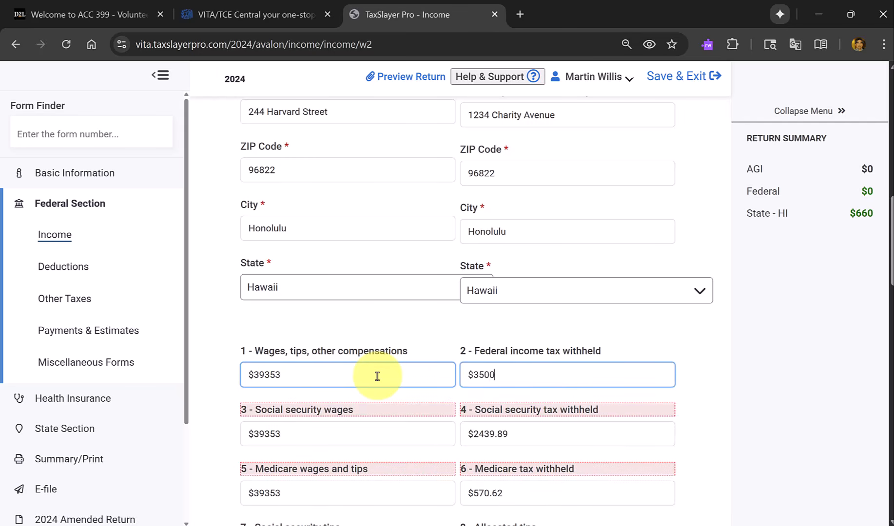
key(Tab)
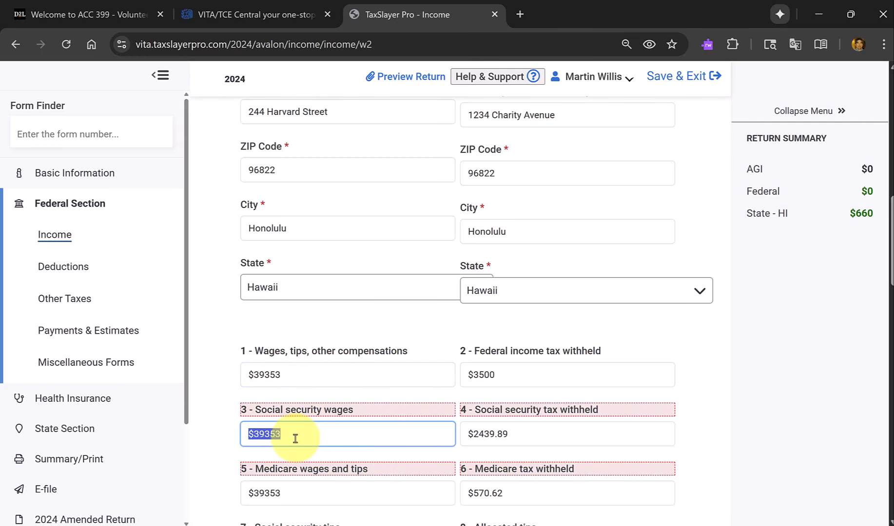
Change both the box 3 Social Security wages and the box 5 Medicare wages and tips to $41353.
text(41)
text(53)
key(Tab)
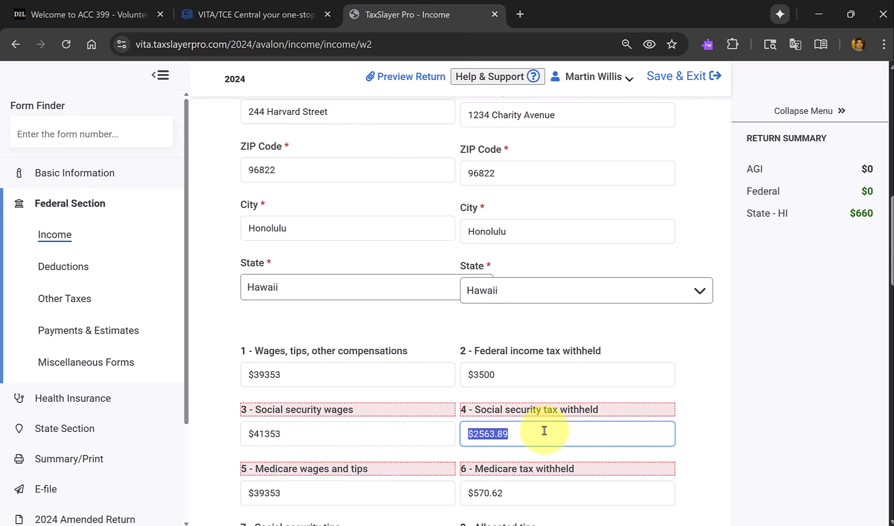
key(Tab)
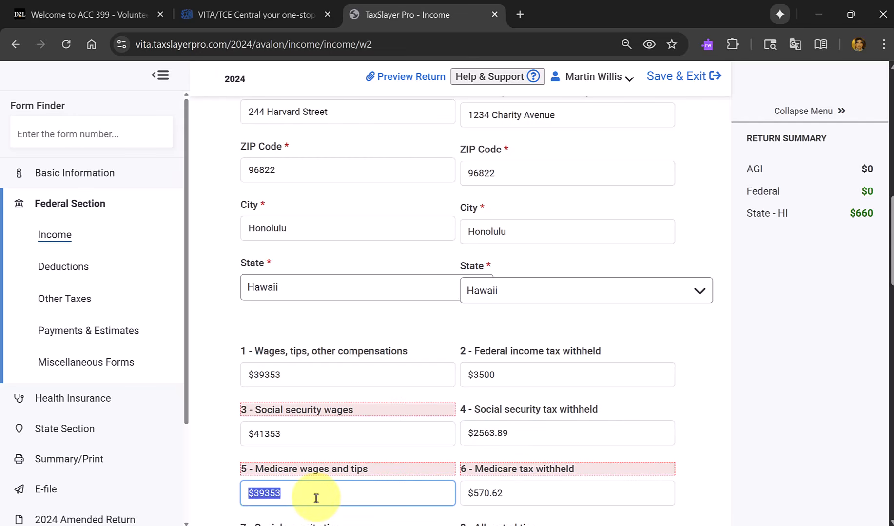
text($41353)
key(Tab)
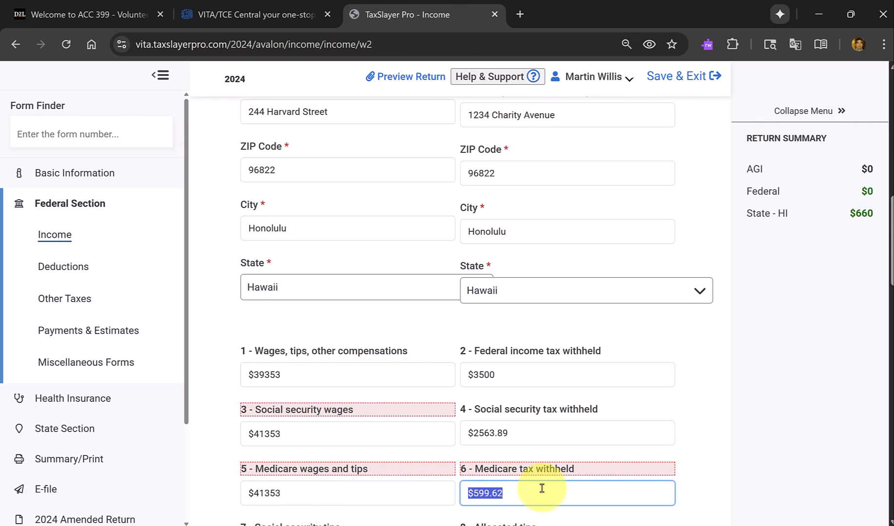
Report code D with an amount of $2000 in box 12a of the W-2.
scroll(540, 486, down, 2)
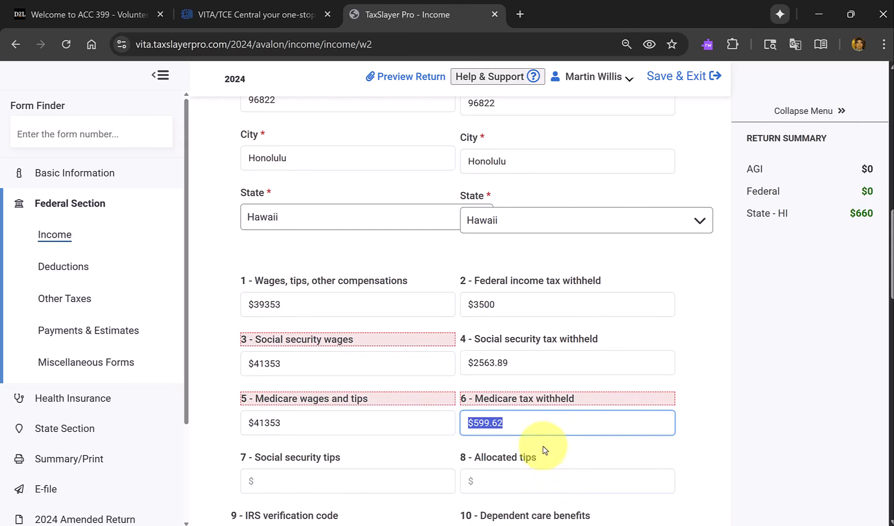
scroll(542, 443, down, 3)
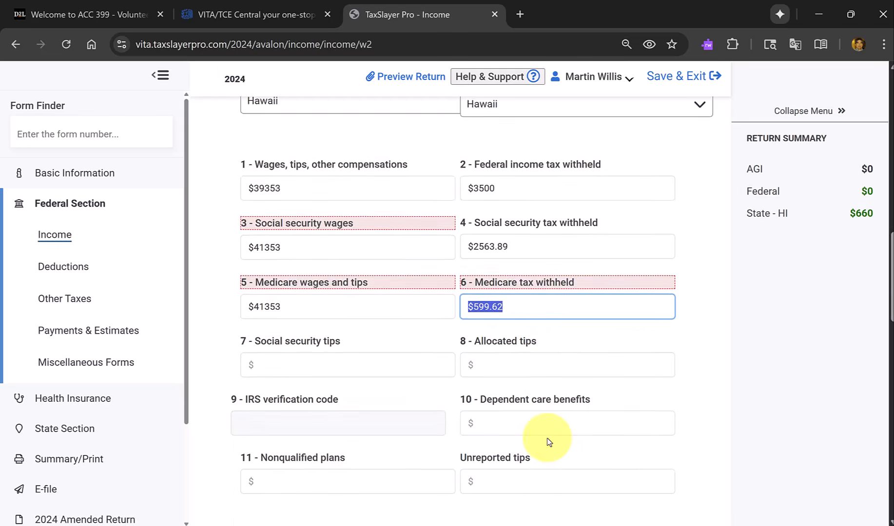
scroll(547, 439, down, 4)
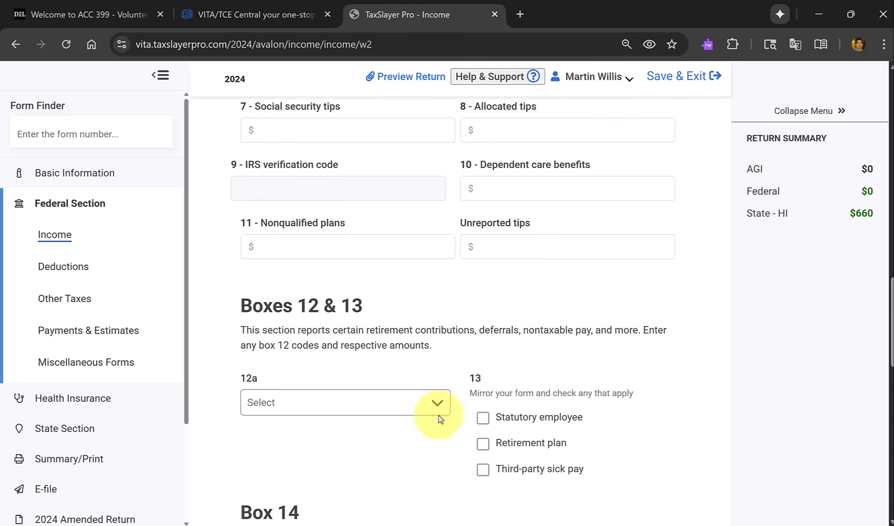
click(429, 413)
scroll(428, 414, down, 4)
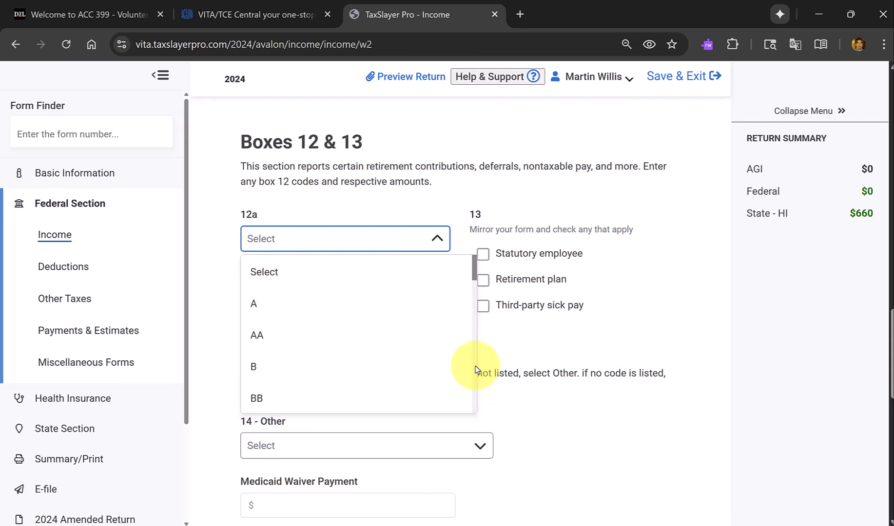
scroll(477, 374, down, 3)
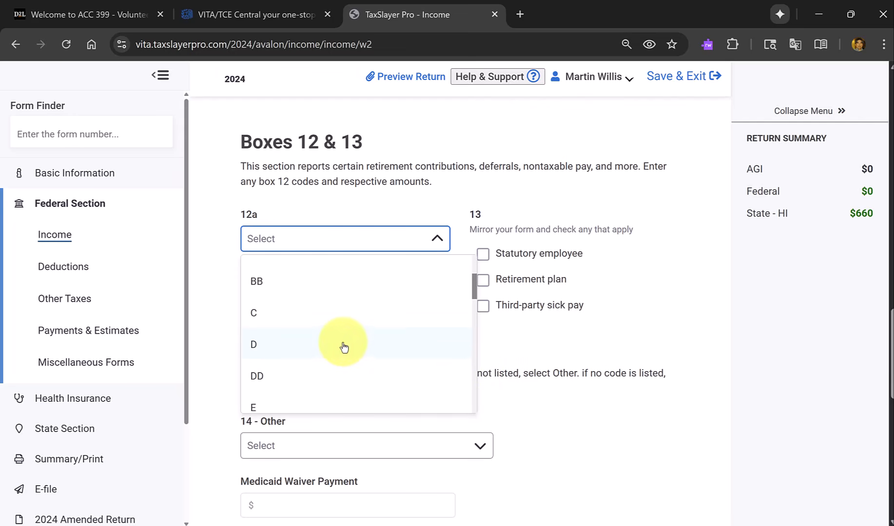
click(344, 347)
click(380, 304)
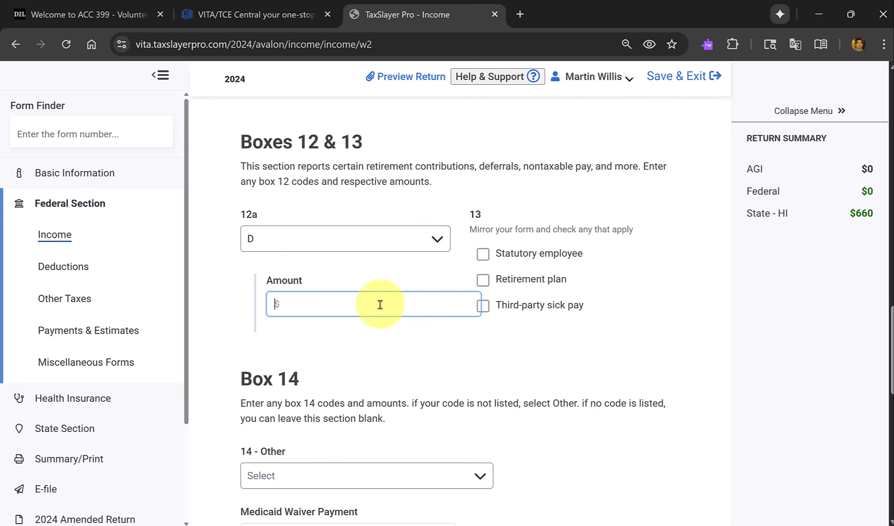
text(2000)
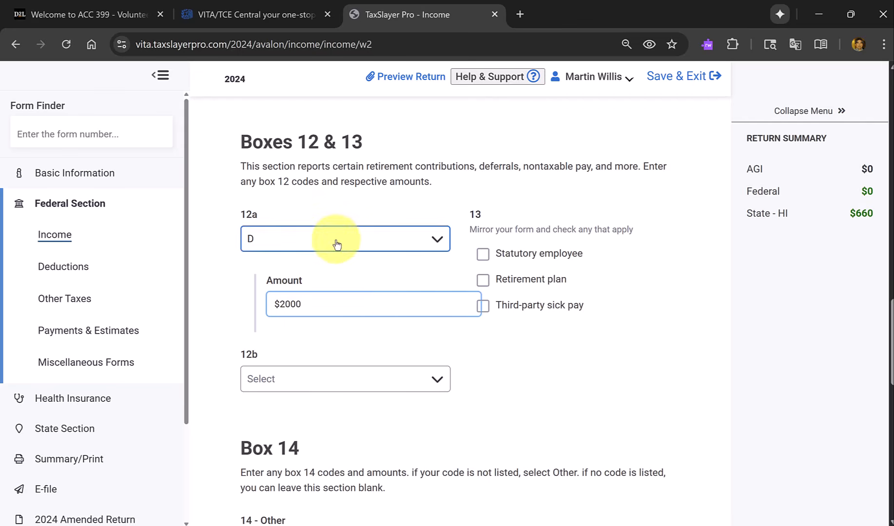
Compare the box 1 wages with the box 3 and box 5 wages, and mark Retirement plan in box 13.
scroll(415, 272, up, 9)
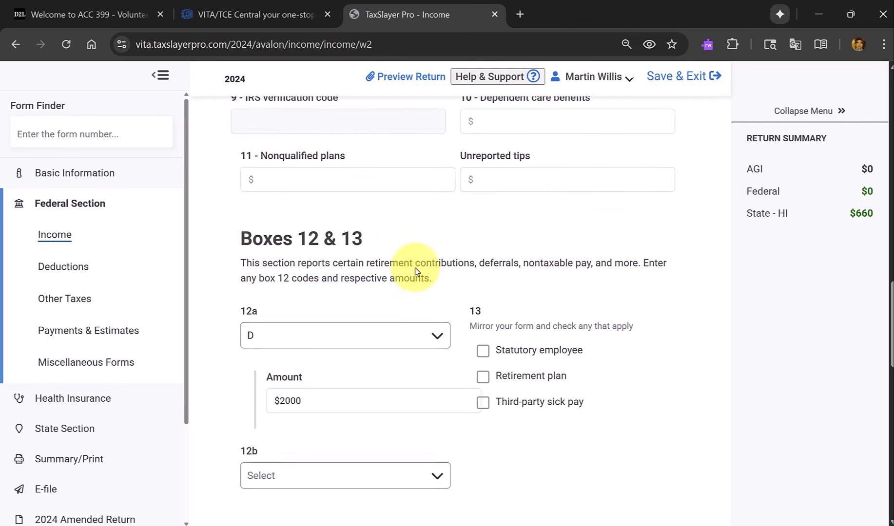
scroll(415, 271, up, 2)
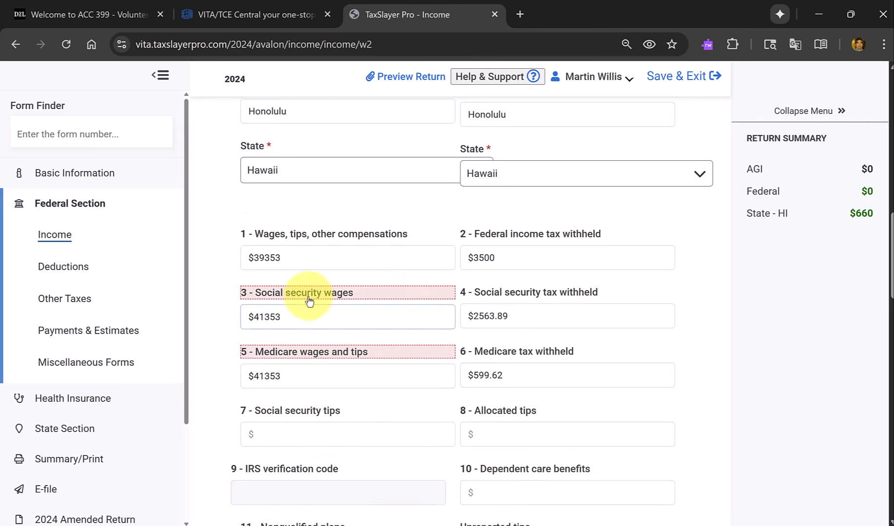
click(273, 269)
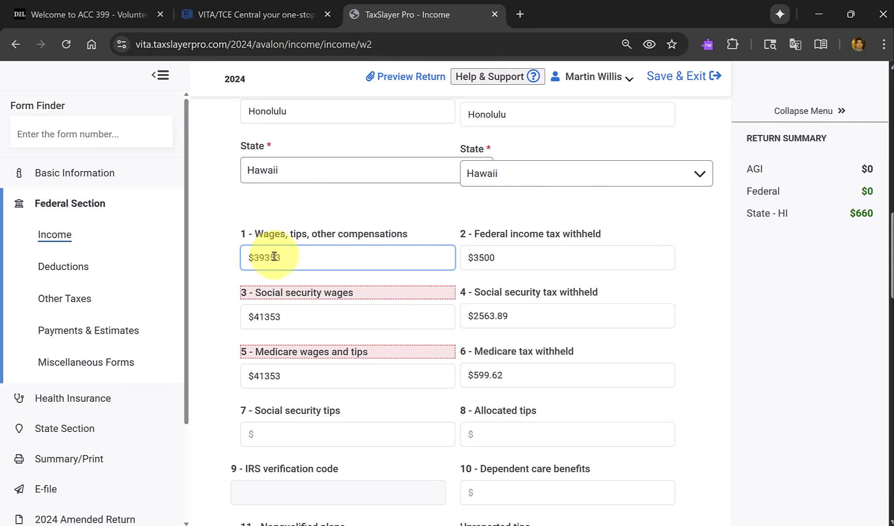
click(284, 337)
click(296, 312)
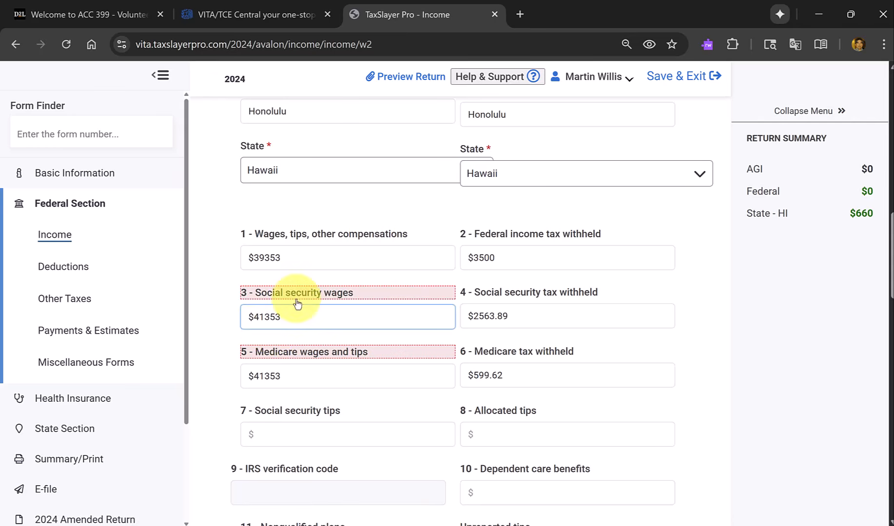
click(274, 378)
scroll(286, 374, down, 1)
scroll(286, 374, down, 6)
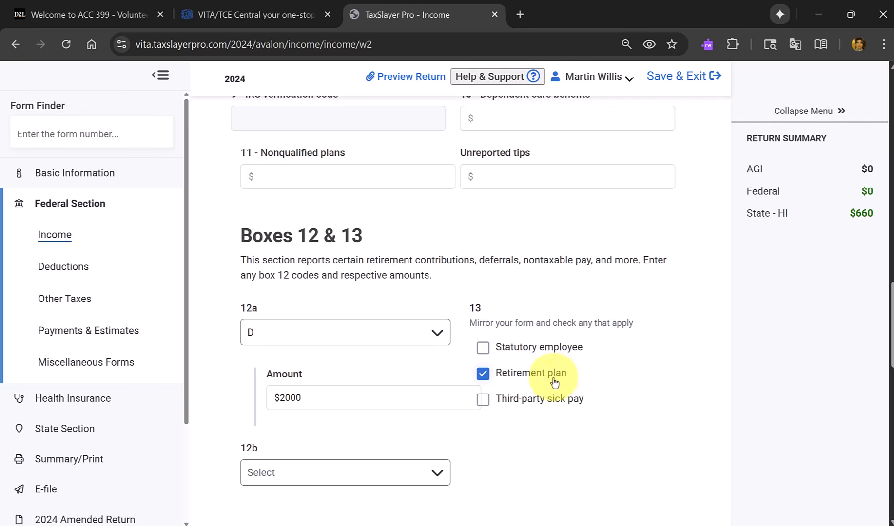
Set the box 15 state on the W-2 to Hawaii.
scroll(554, 390, down, 1)
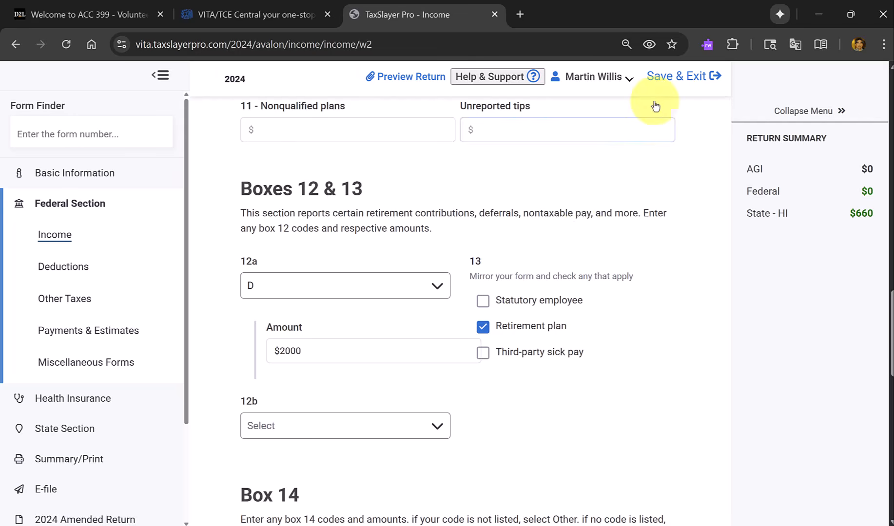
scroll(589, 205, down, 1)
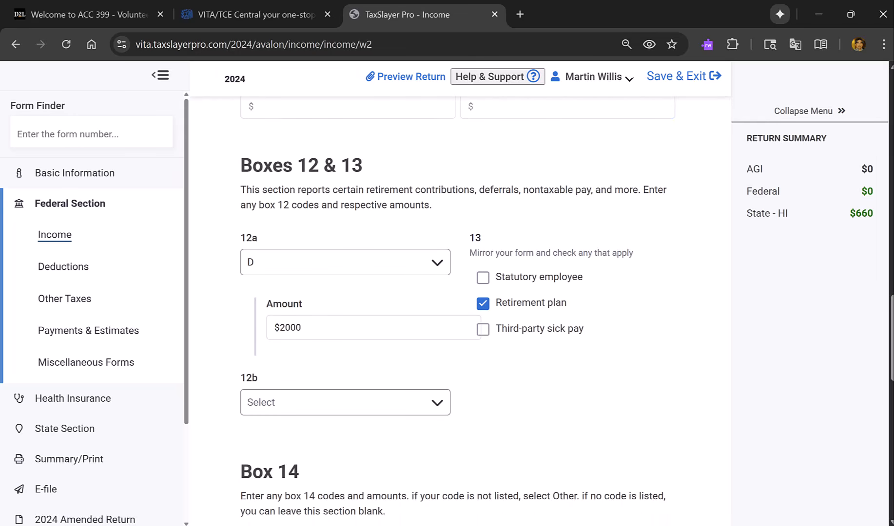
scroll(390, 363, down, 6)
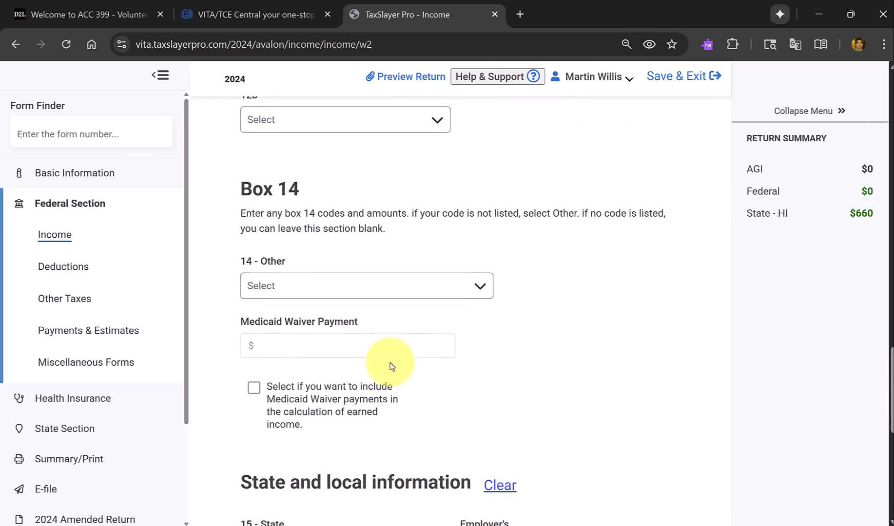
scroll(390, 366, down, 3)
click(383, 386)
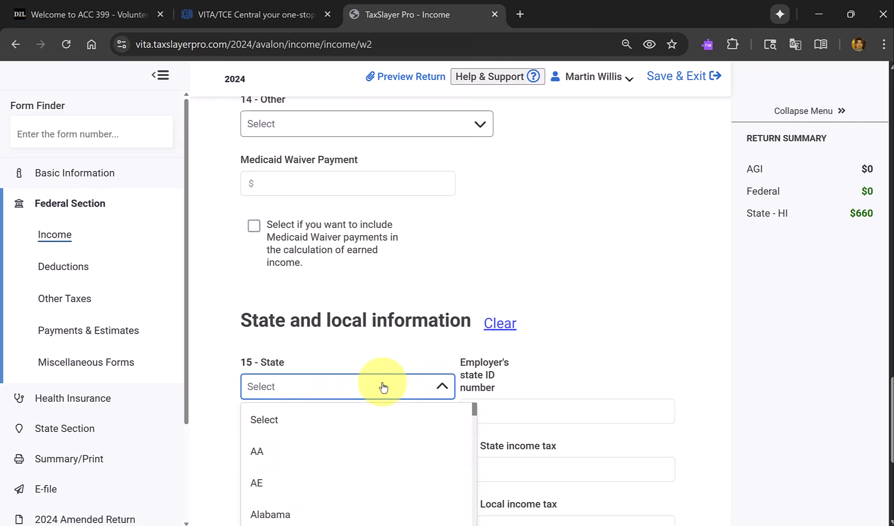
scroll(373, 487, down, 7)
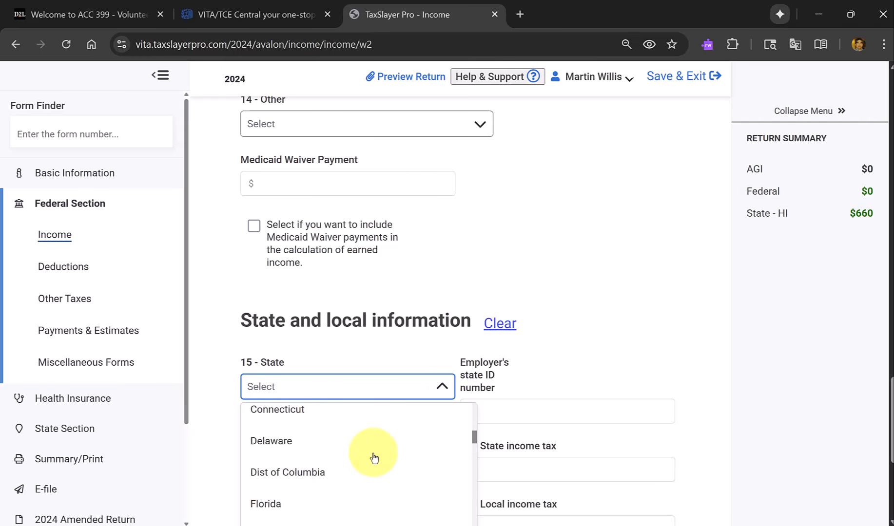
scroll(373, 458, down, 4)
click(360, 488)
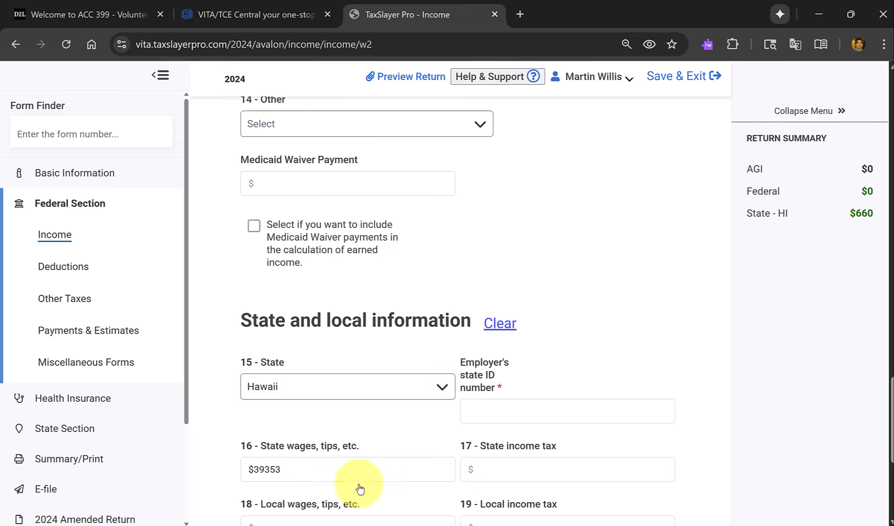
Enter the employer's state ID number, keep the box 16 state wages, and enter $600 as the box 17 state income tax.
click(520, 410)
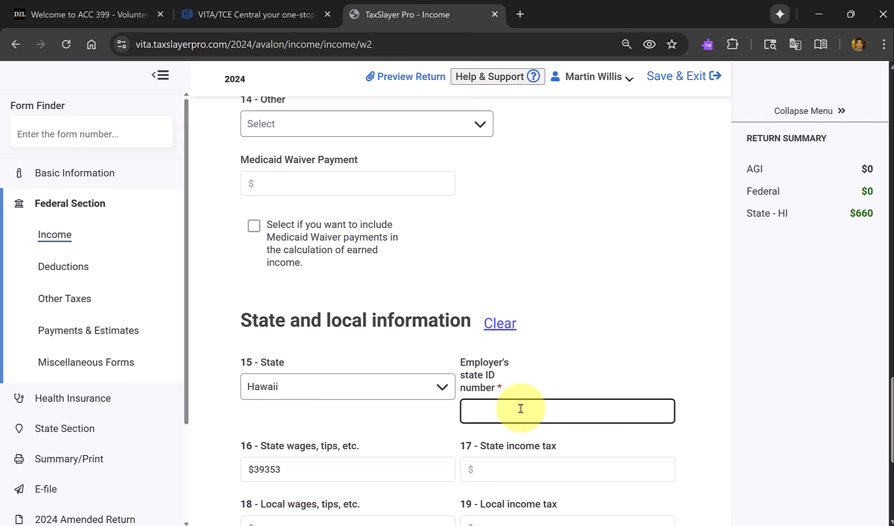
text(572001111111111)
key(Tab)
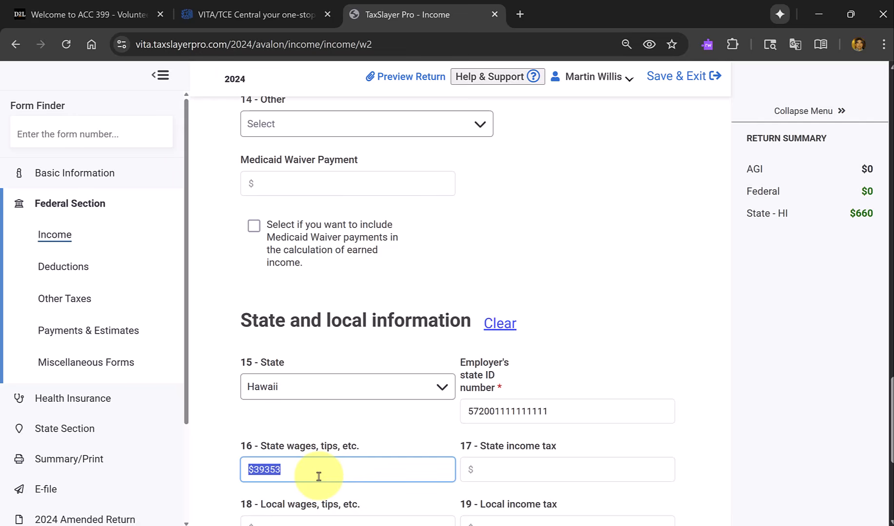
key(Tab)
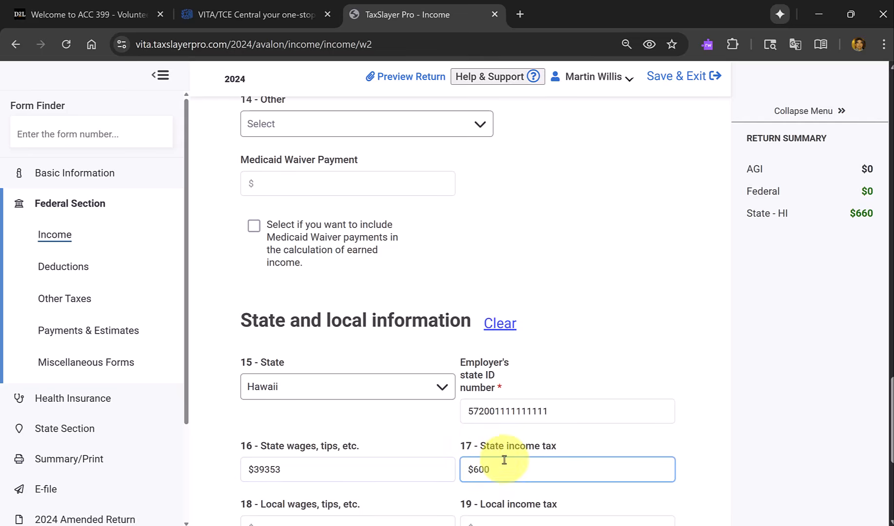
Save the completed W-2 and continue from the wage statement list back to the Income forms list.
scroll(537, 481, down, 3)
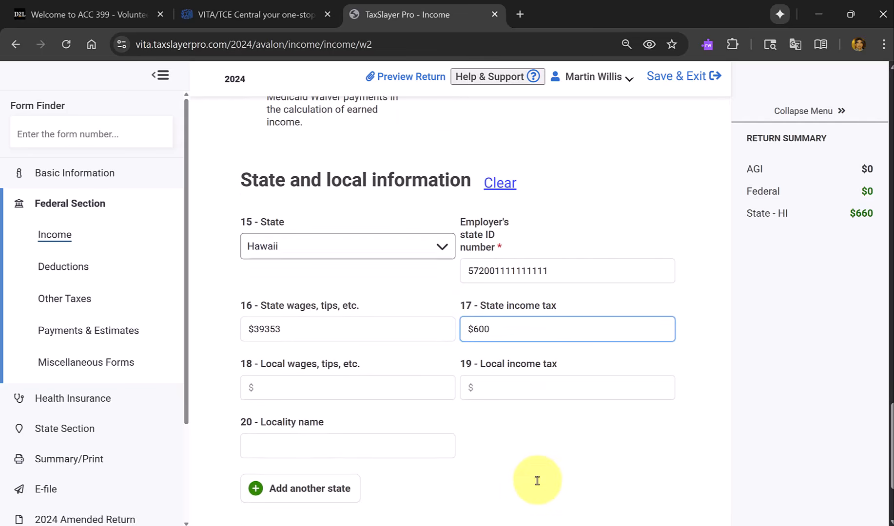
scroll(537, 481, down, 3)
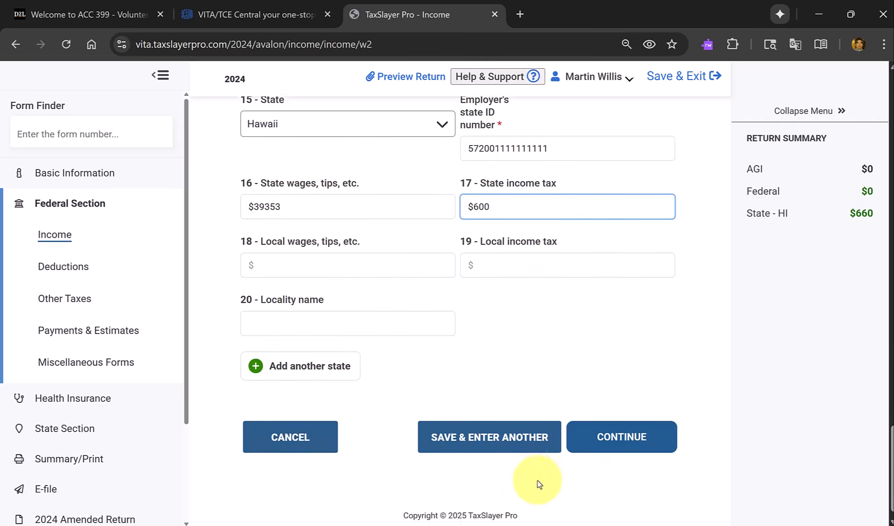
click(609, 423)
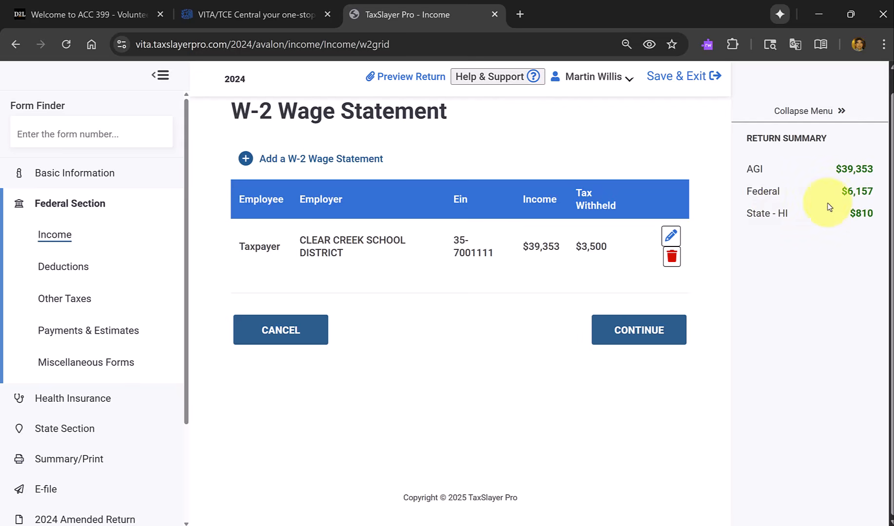
click(629, 329)
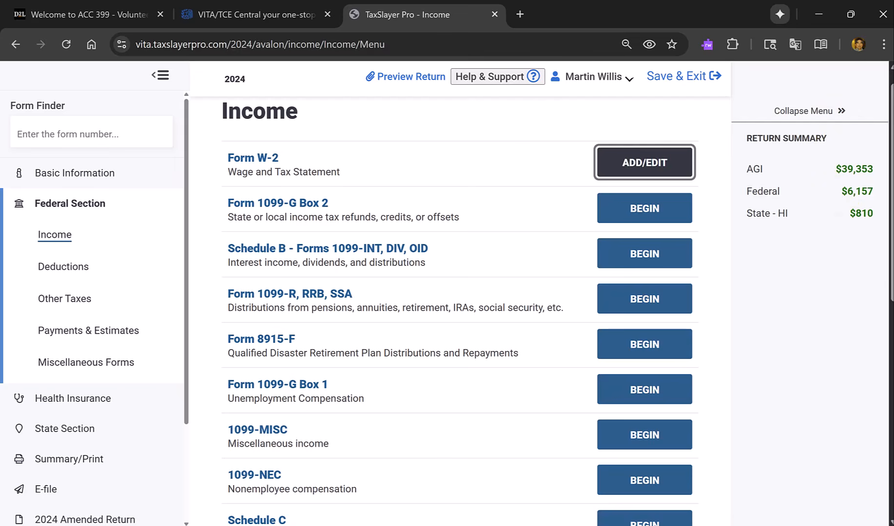
Bring up the scenario PDF and review the W-2 and the Liberty Enterprises Form 1099-R on page 92.
drag(539, 0, 458, 164)
scroll(493, 331, down, 2)
scroll(492, 331, up, 4)
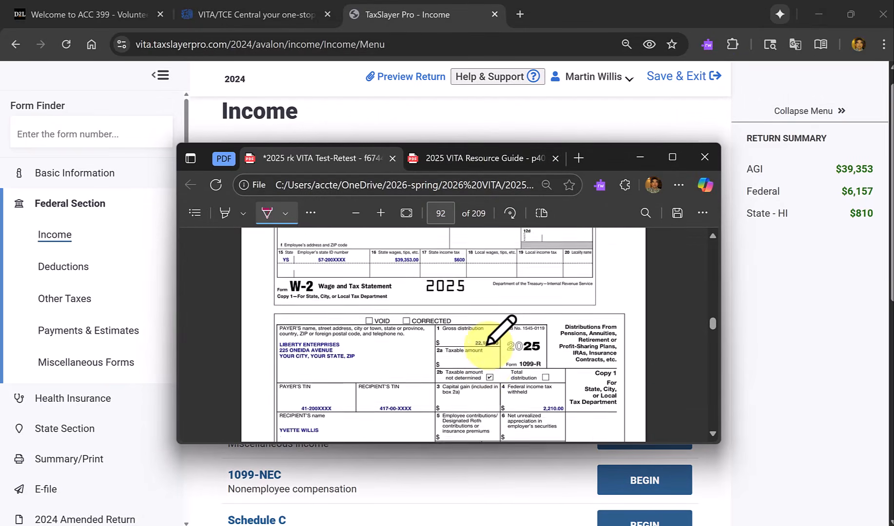
scroll(488, 345, up, 3)
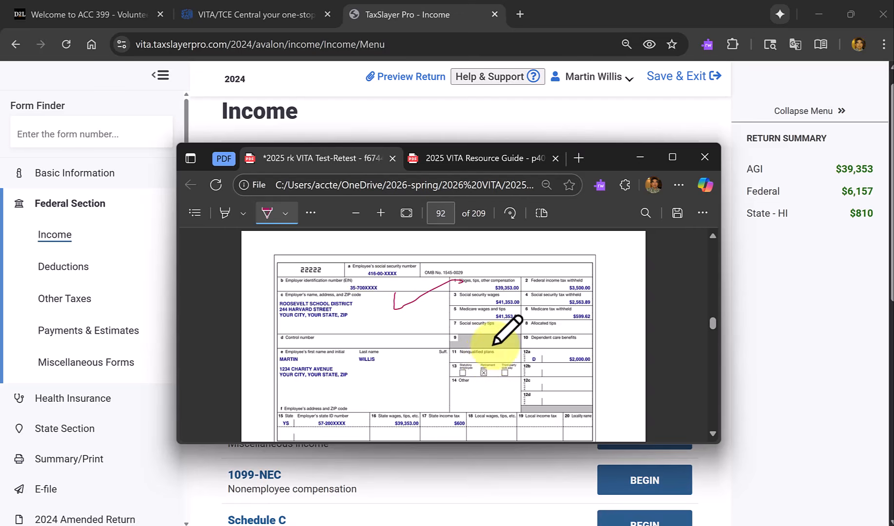
scroll(496, 343, down, 3)
scroll(496, 342, down, 4)
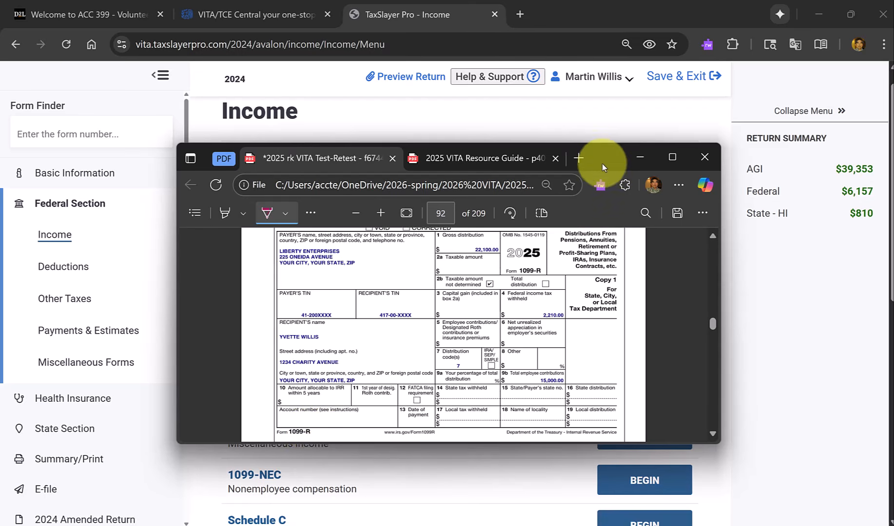
drag(603, 164, 638, 0)
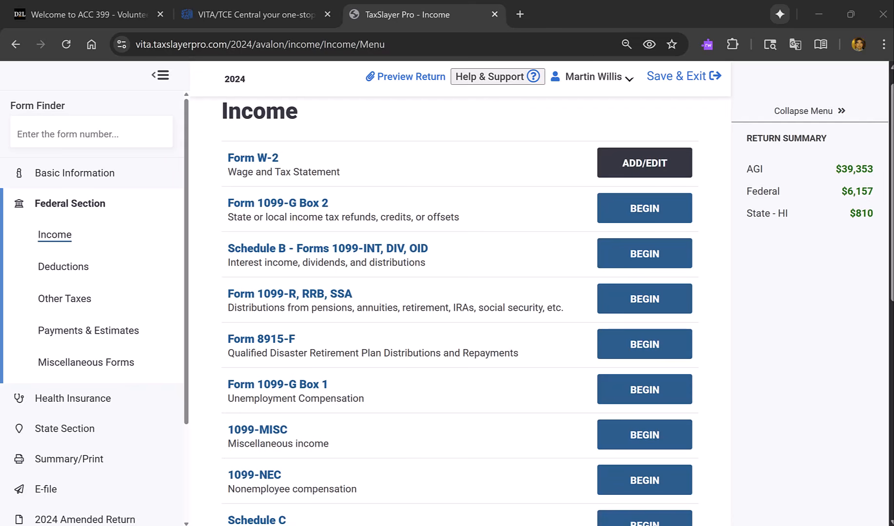
Start a new Form 1099-R from the IRA/Pension Distributions section.
scroll(515, 272, up, 1)
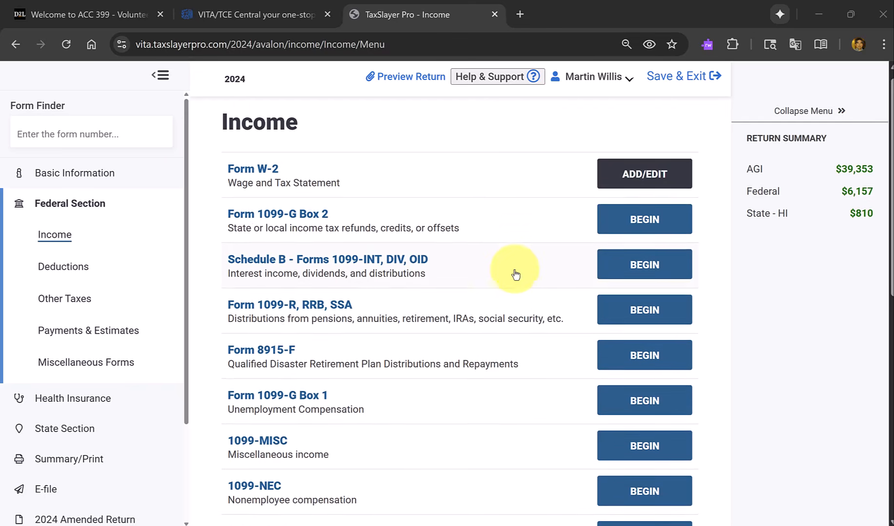
scroll(515, 273, down, 1)
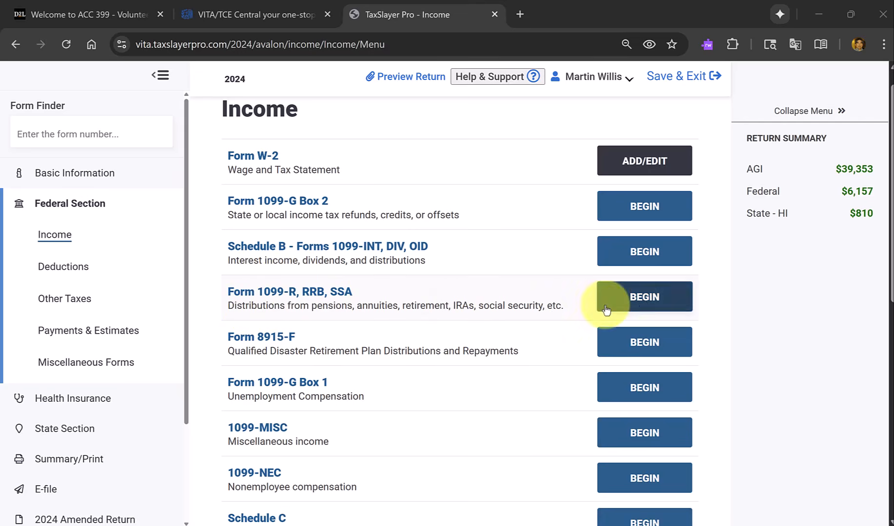
click(643, 306)
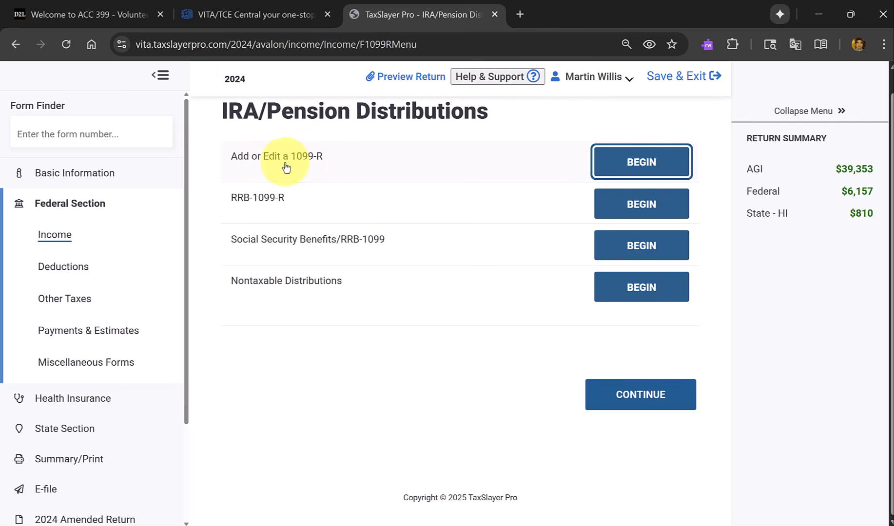
click(633, 167)
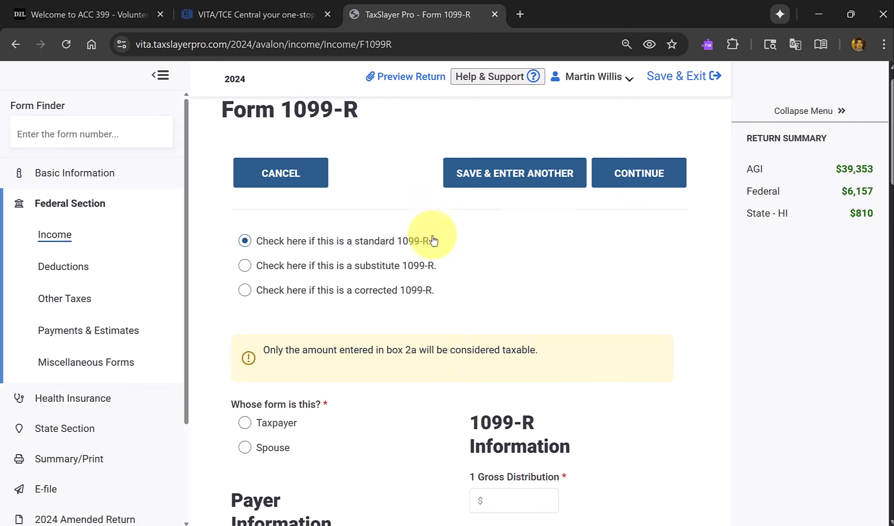
Assign the 1099-R to the spouse, enter the payer's ID number, and fill in the payer name Liberty Enterprises.
scroll(433, 241, down, 1)
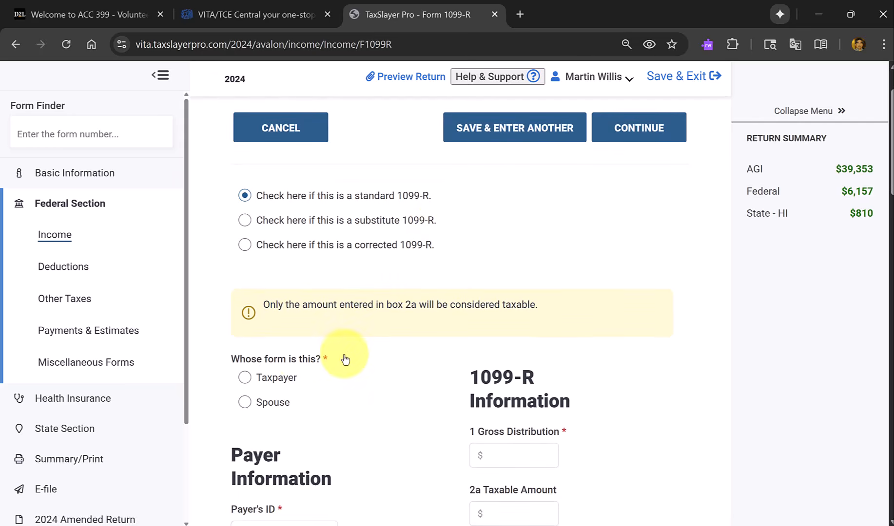
click(245, 403)
scroll(369, 413, down, 2)
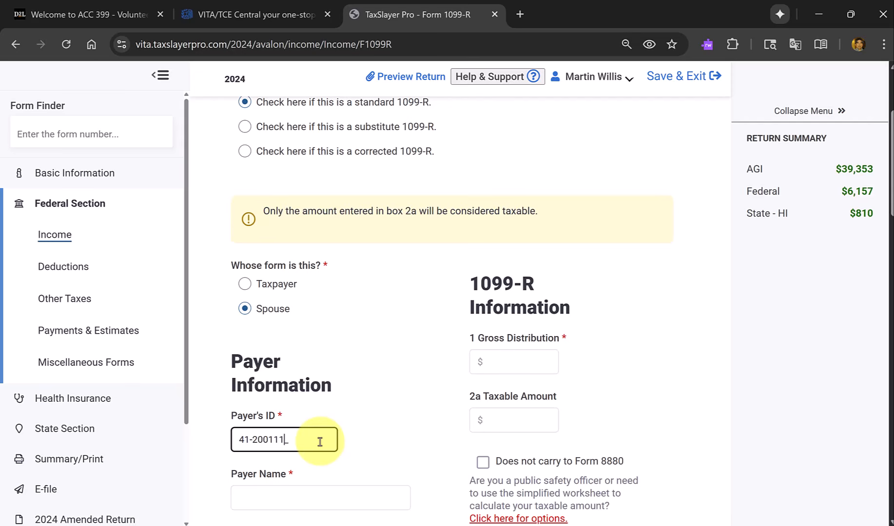
key(Tab)
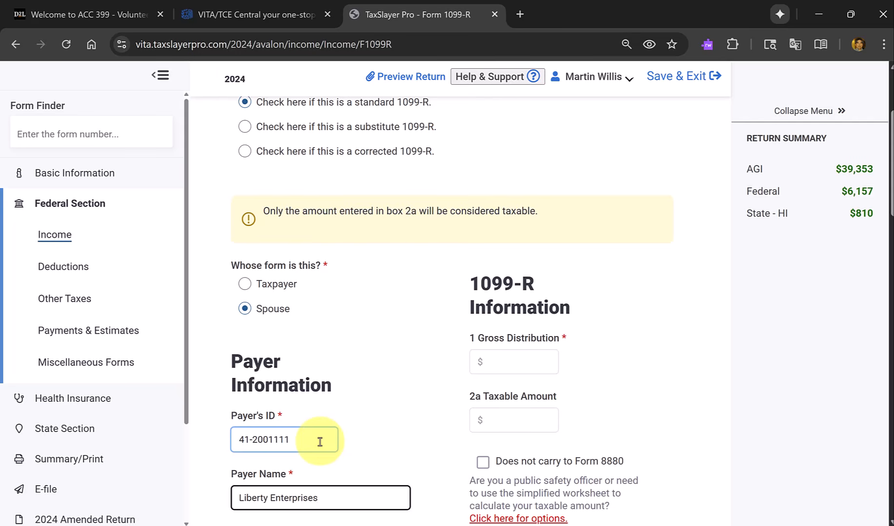
Check the payer's address and replace its ZIP code with the Honolulu, Hawaii one.
scroll(365, 455, down, 1)
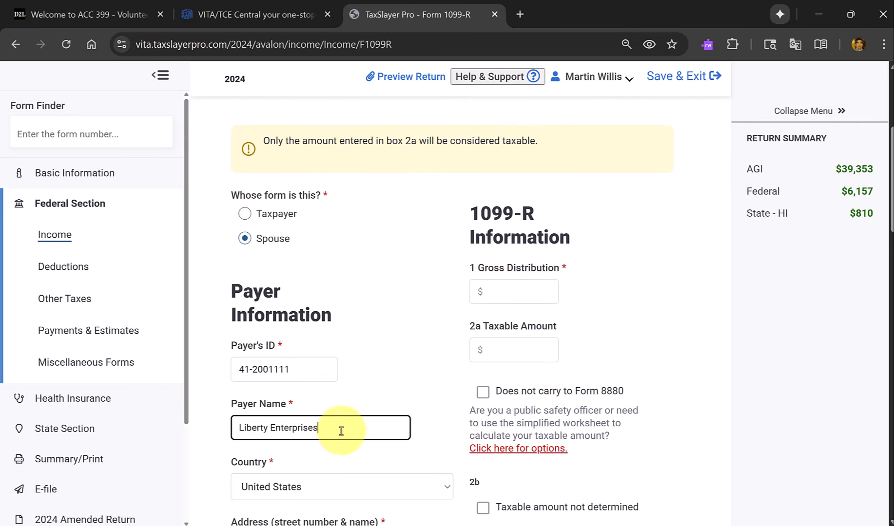
scroll(341, 432, down, 2)
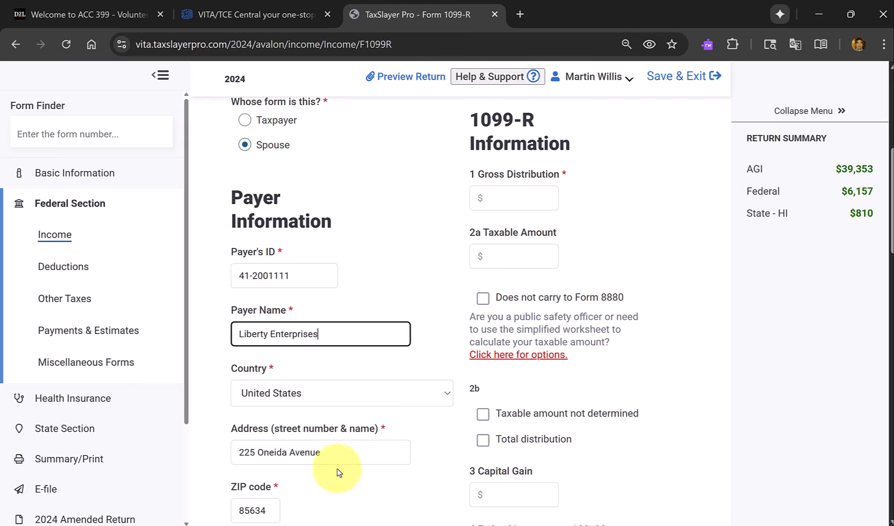
scroll(343, 458, down, 1)
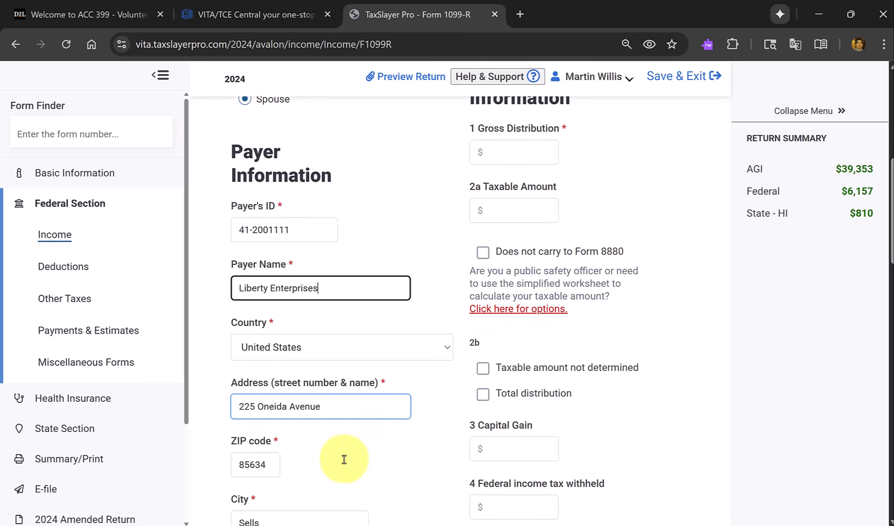
drag(269, 464, 211, 472)
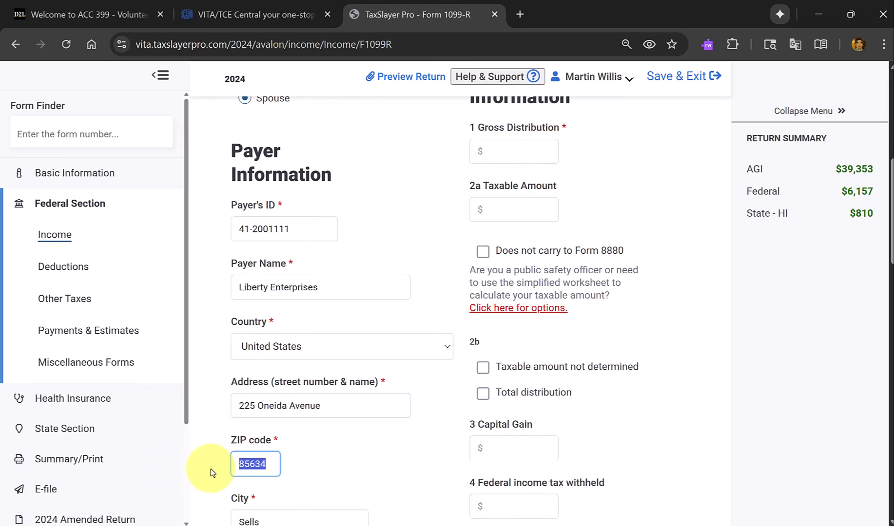
text(96822)
key(Tab)
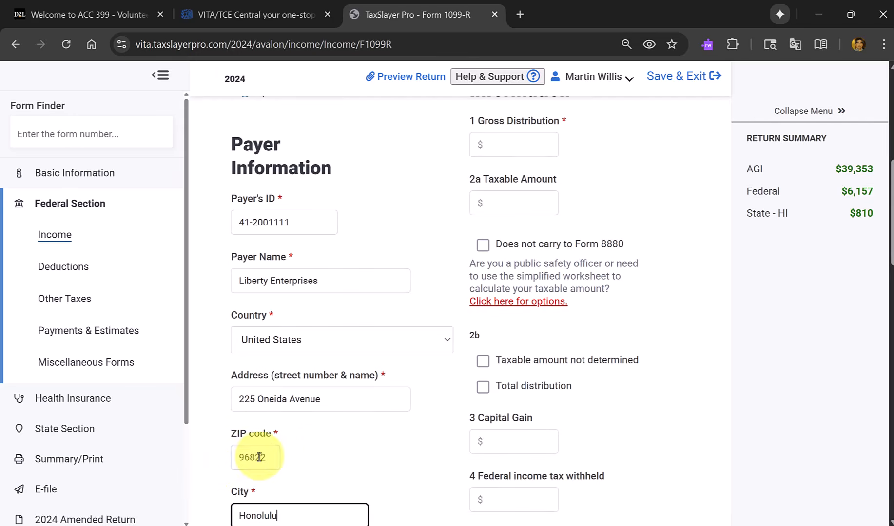
scroll(254, 456, down, 2)
scroll(268, 458, down, 2)
click(278, 458)
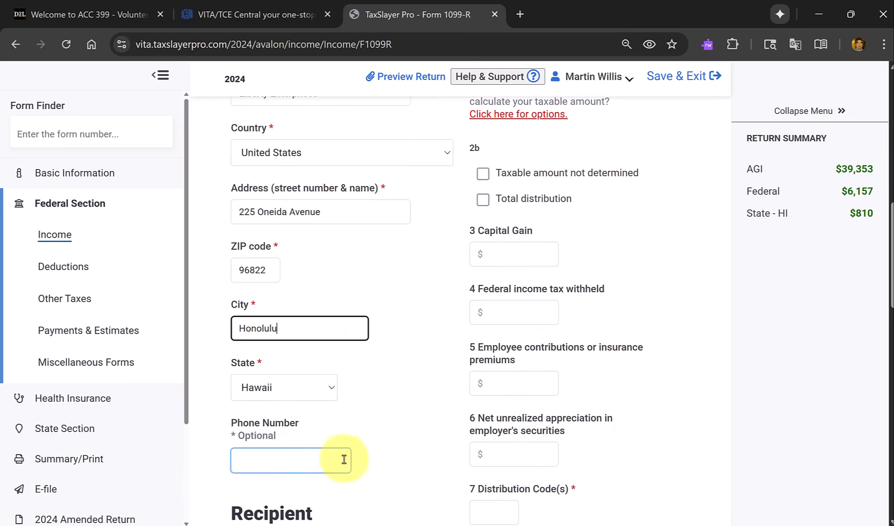
Enter $22100 as the box 1 gross distribution and let it carry to the box 2a taxable amount.
scroll(345, 458, down, 2)
scroll(347, 457, up, 8)
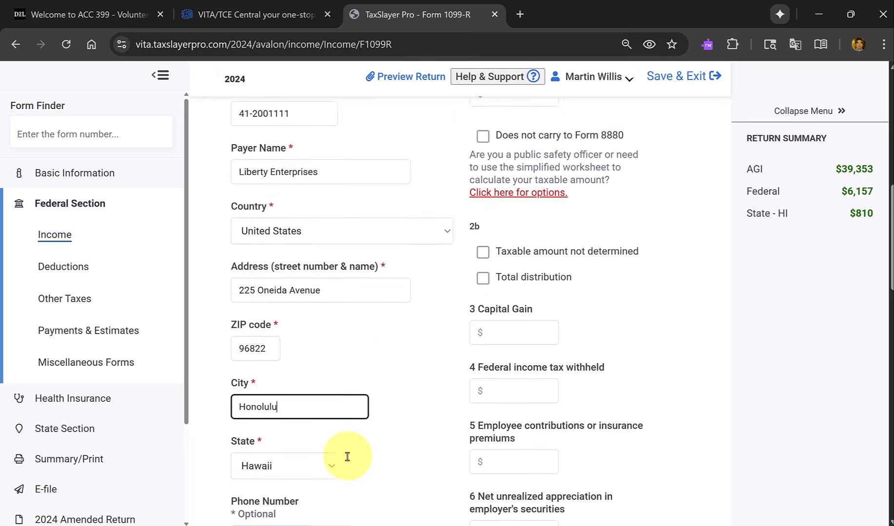
click(529, 261)
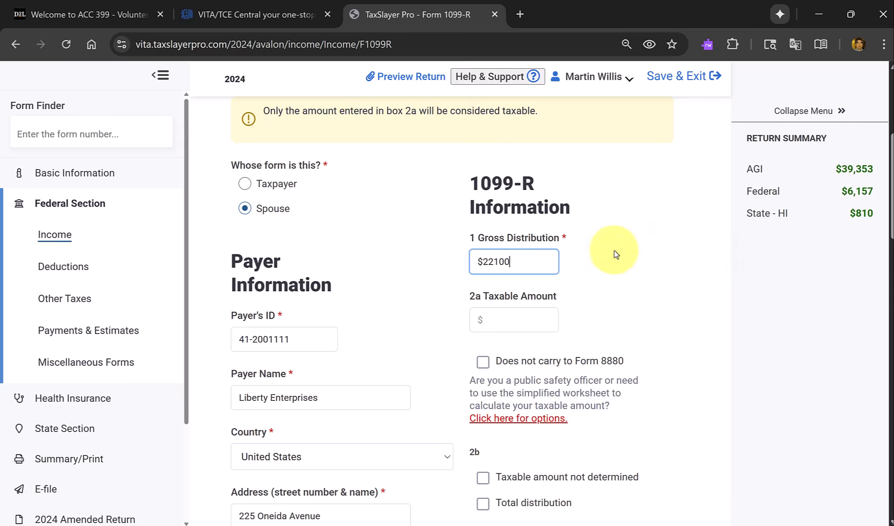
key(Tab)
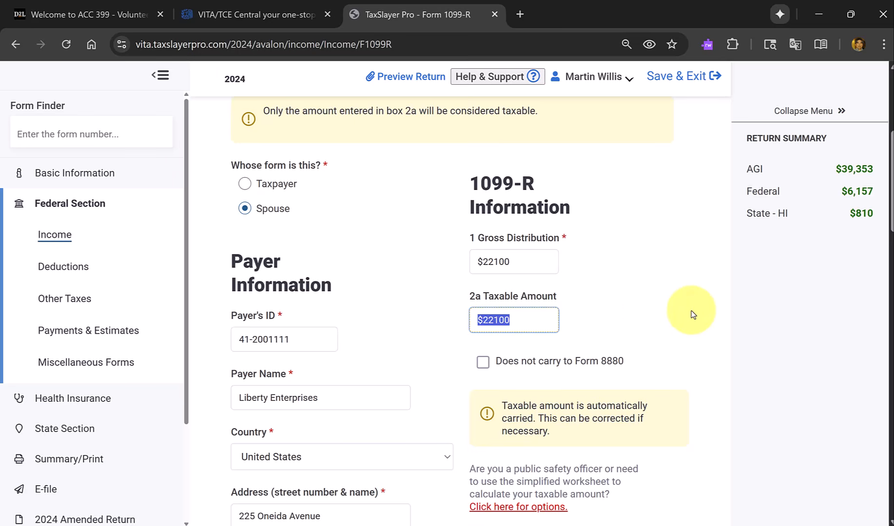
scroll(693, 315, down, 3)
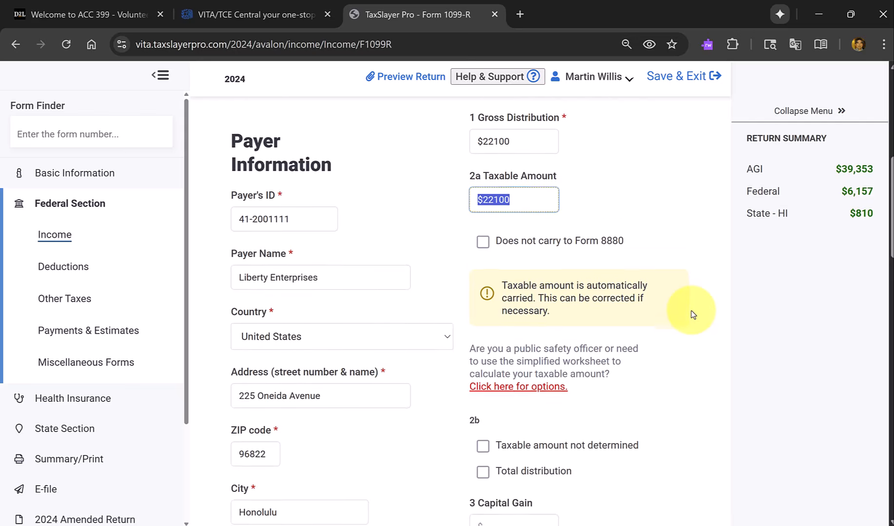
scroll(690, 314, up, 2)
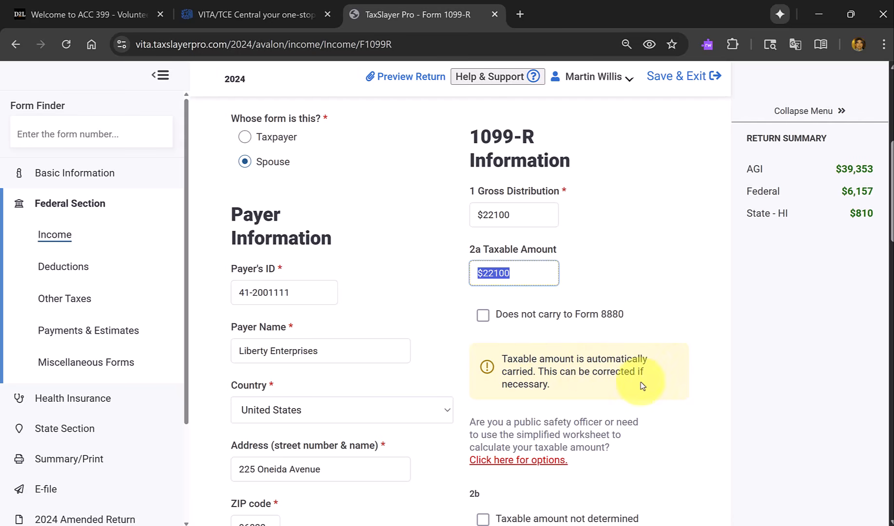
Open the Simplified Method Worksheet for calculating the 1099-R's taxable amount and continue past its qualification page.
scroll(593, 372, down, 2)
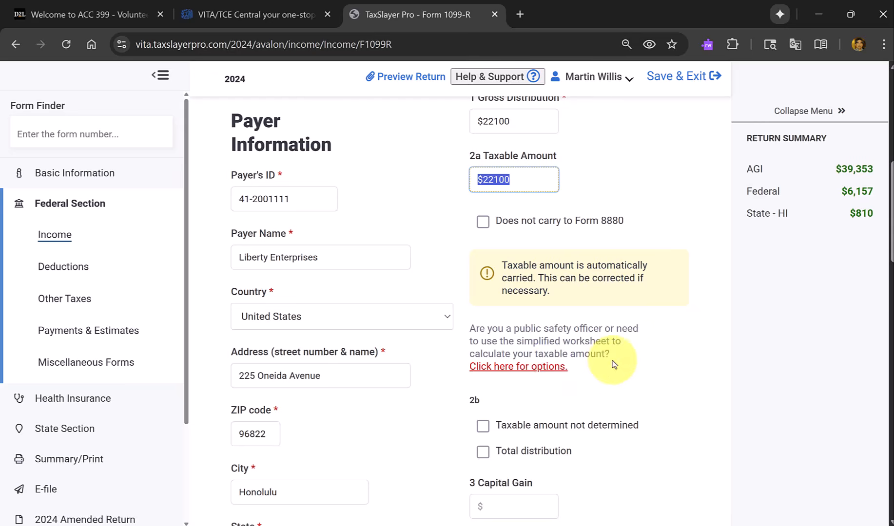
scroll(622, 339, down, 1)
scroll(623, 339, down, 2)
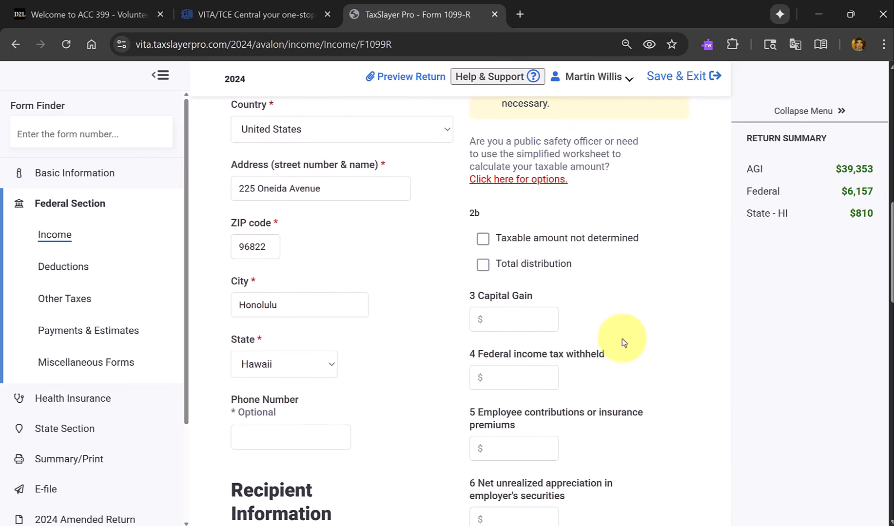
scroll(622, 339, up, 2)
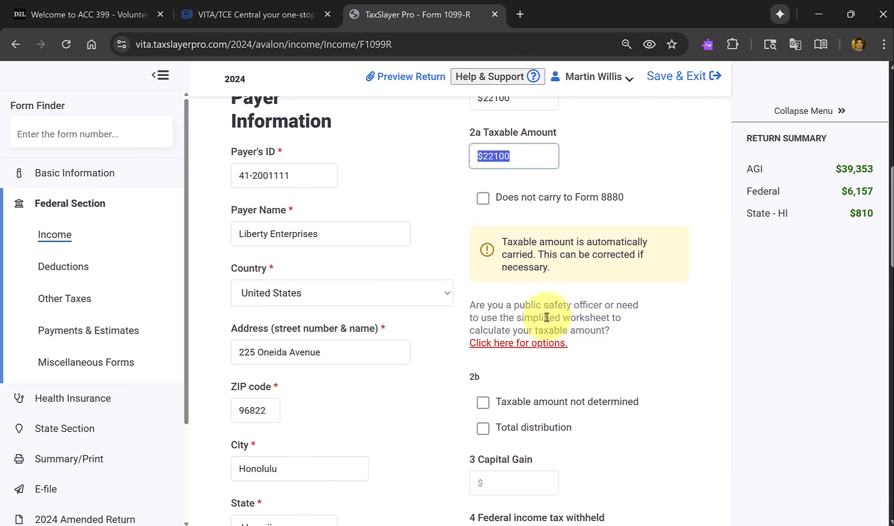
click(524, 344)
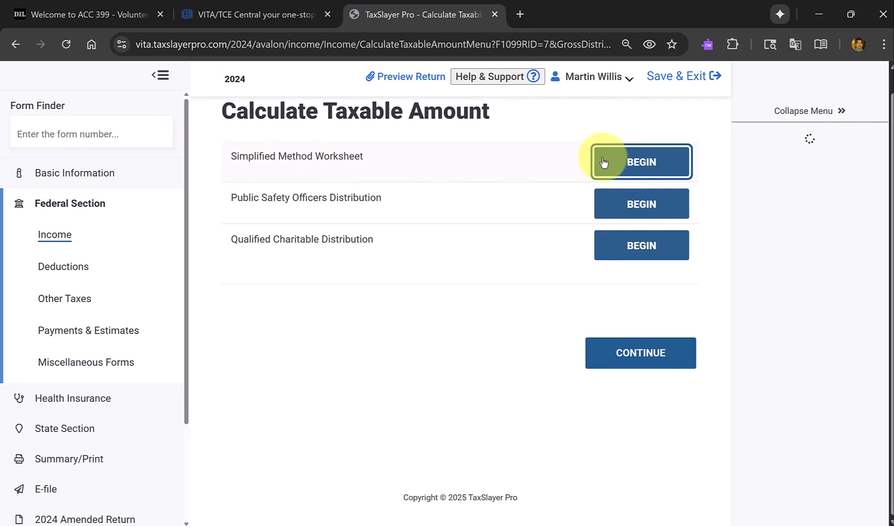
click(639, 164)
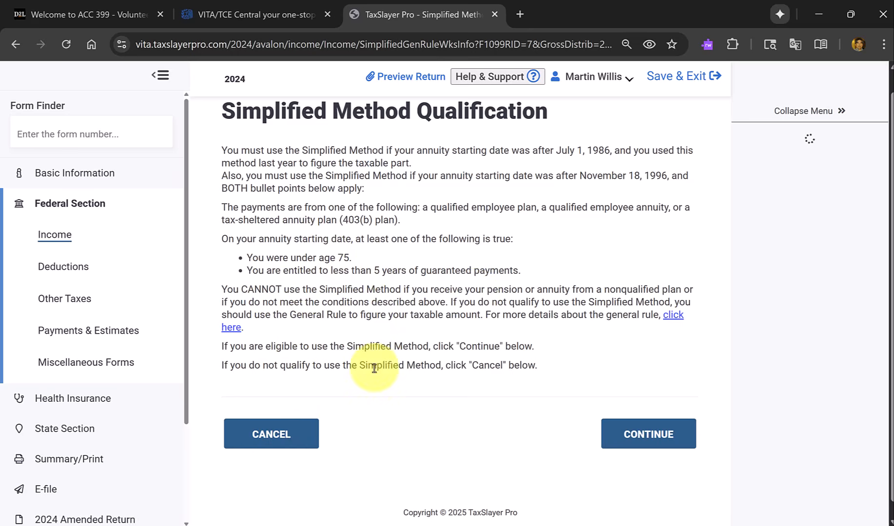
click(650, 438)
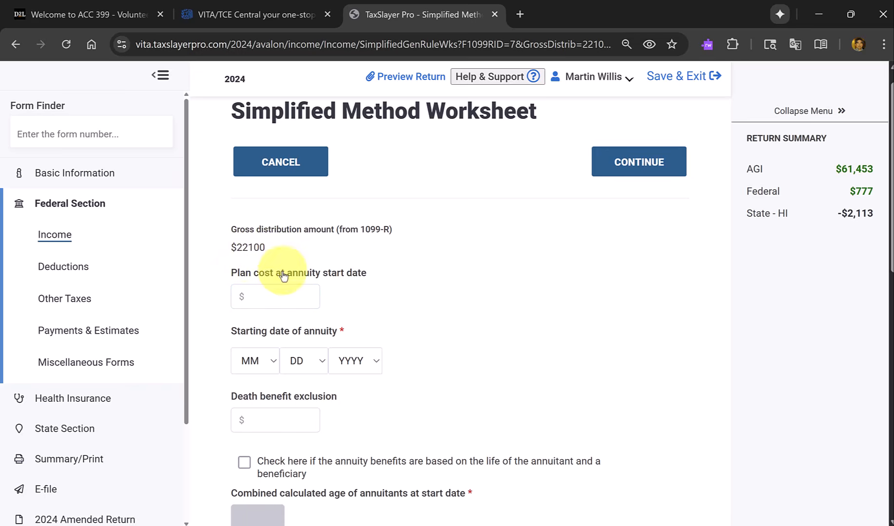
Check the total employee contributions on the Form 1099-R in the scenario PDF and enter $15000 as the plan cost at annuity start date.
click(289, 307)
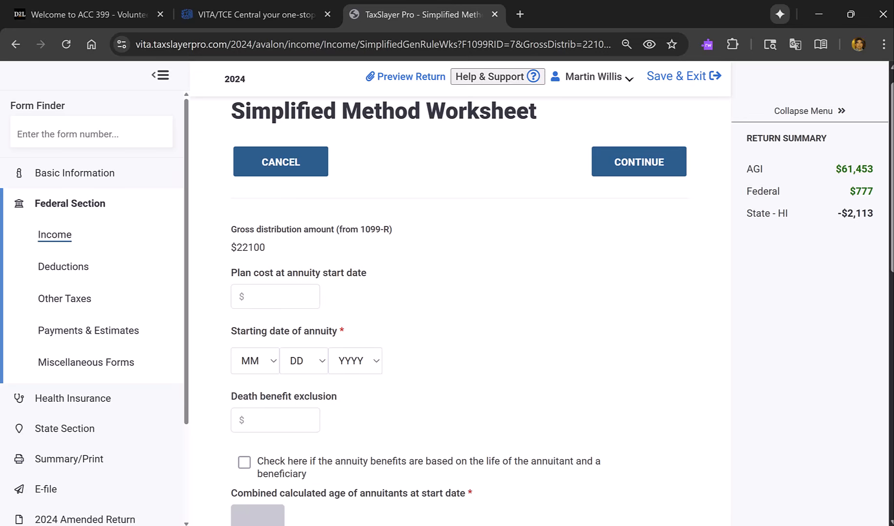
drag(543, 0, 463, 139)
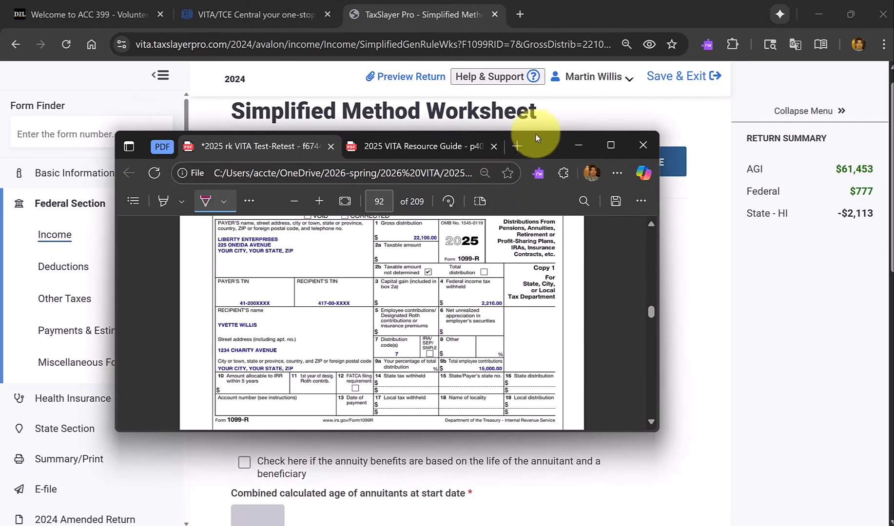
double_click(538, 147)
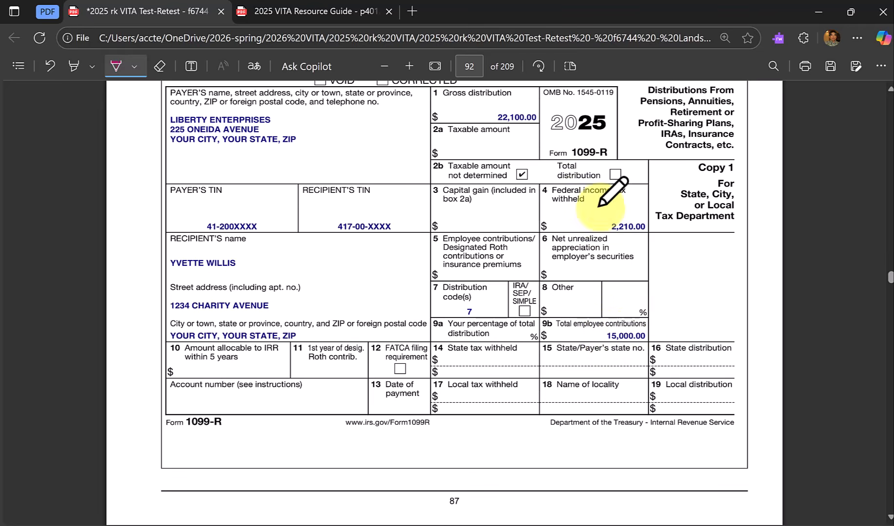
drag(551, 14, 551, 0)
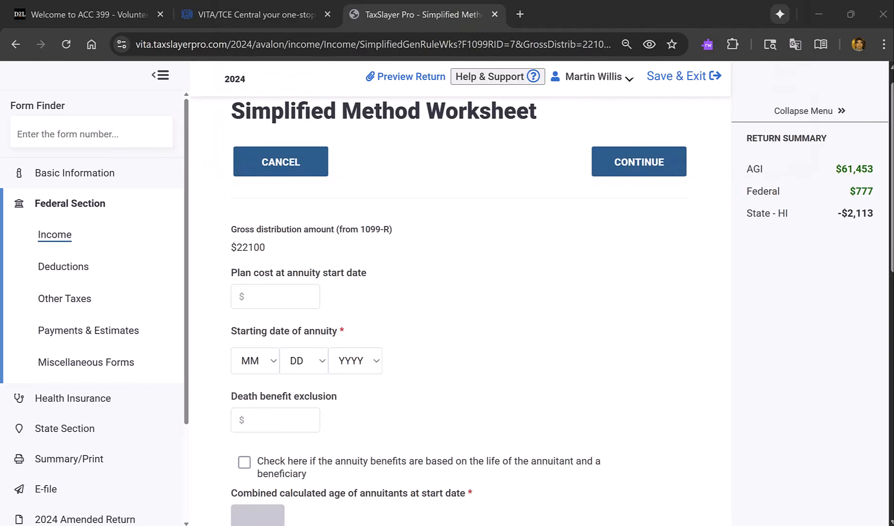
click(298, 298)
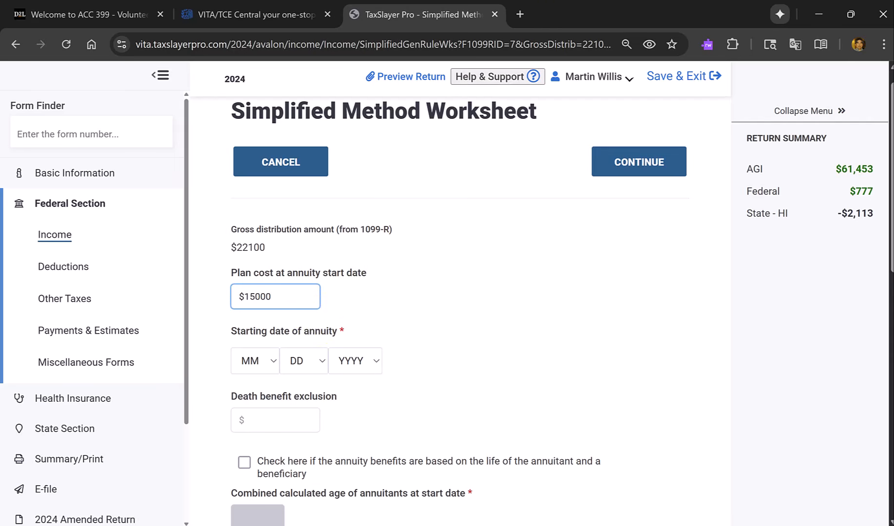
Go back to the Interview Notes on page 86 of the scenario PDF and ink a mark beside the spouse's retirement and pension note.
drag(576, 0, 563, 153)
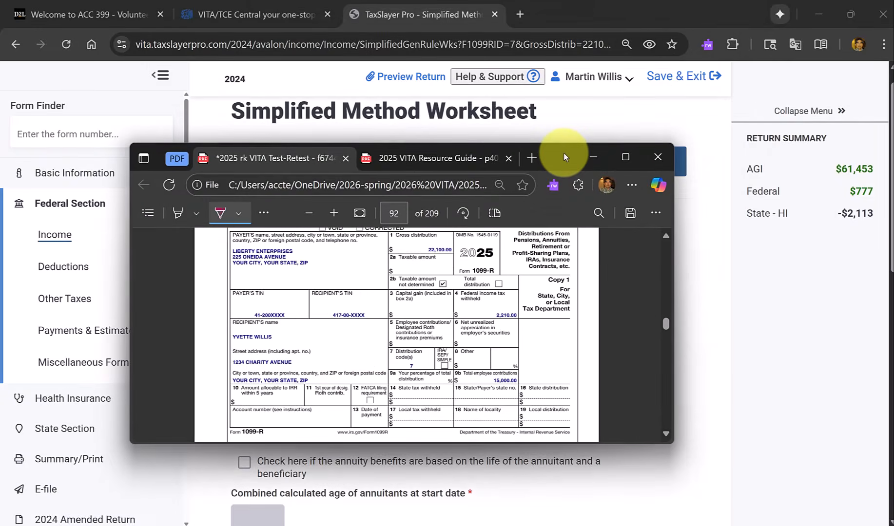
double_click(564, 153)
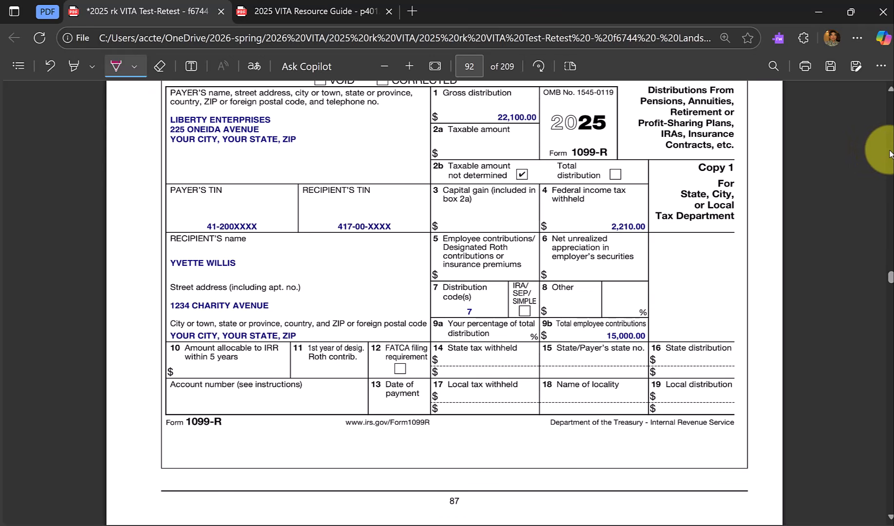
scroll(886, 153, up, 15)
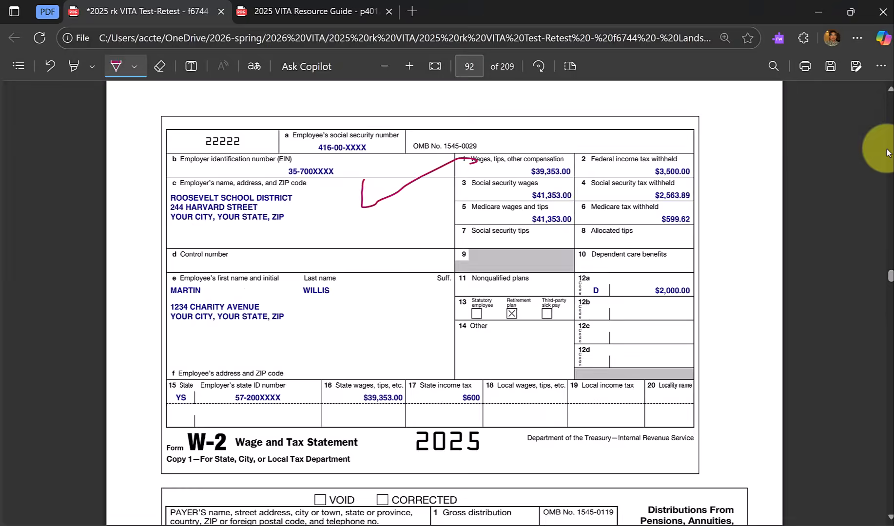
scroll(886, 152, up, 20)
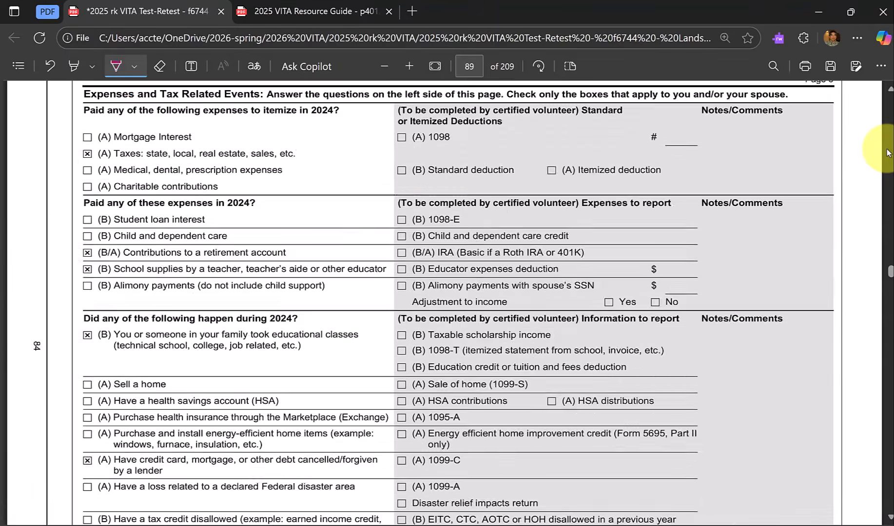
scroll(886, 153, up, 15)
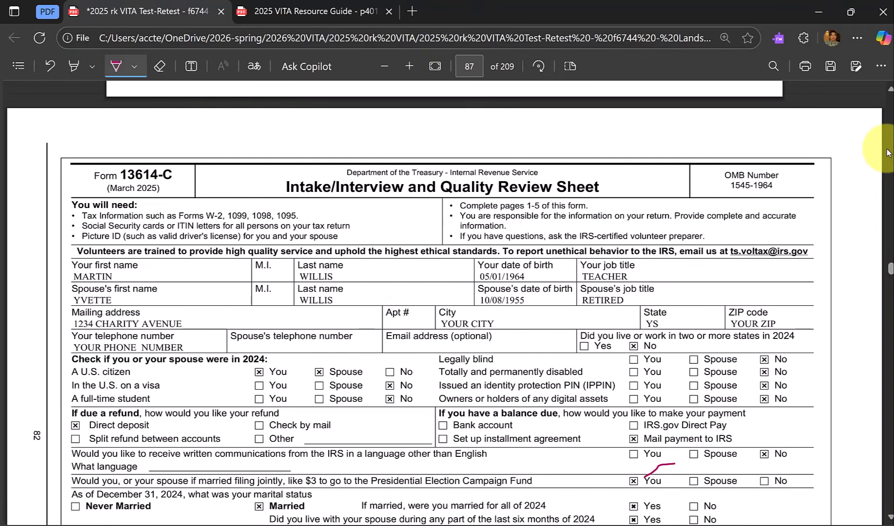
scroll(797, 212, up, 6)
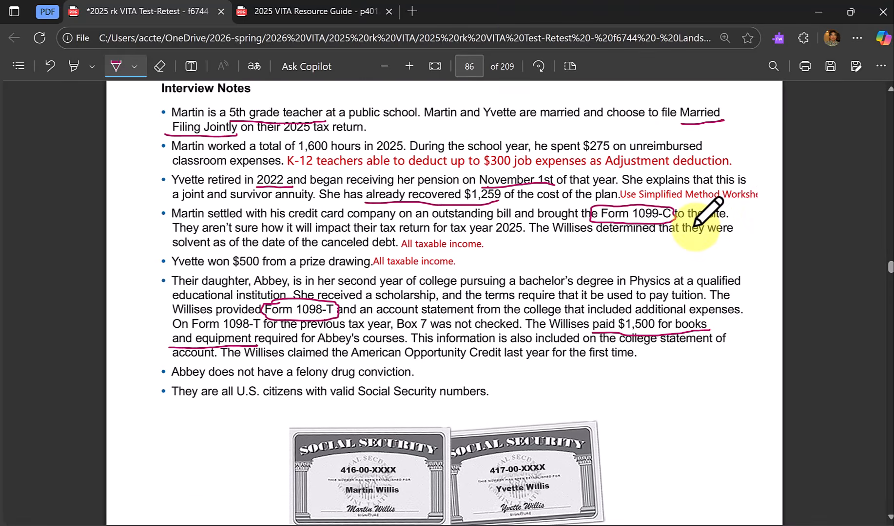
scroll(693, 226, up, 2)
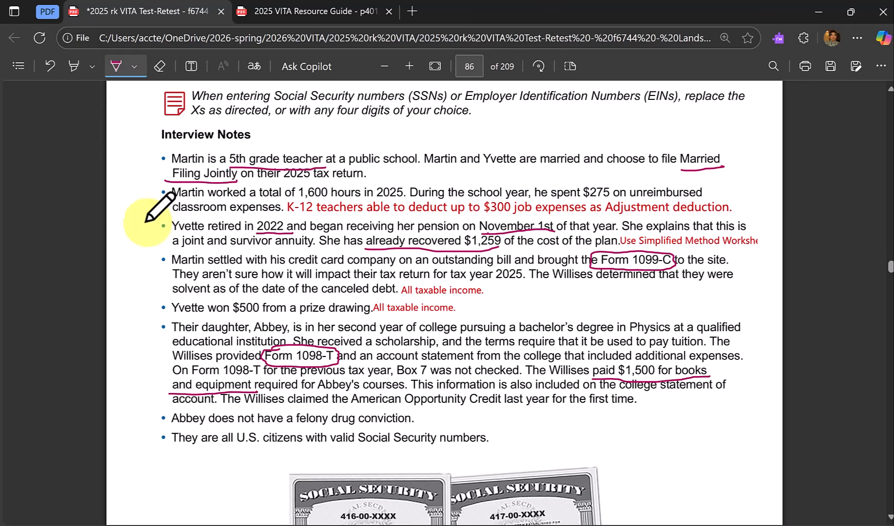
drag(131, 218, 164, 225)
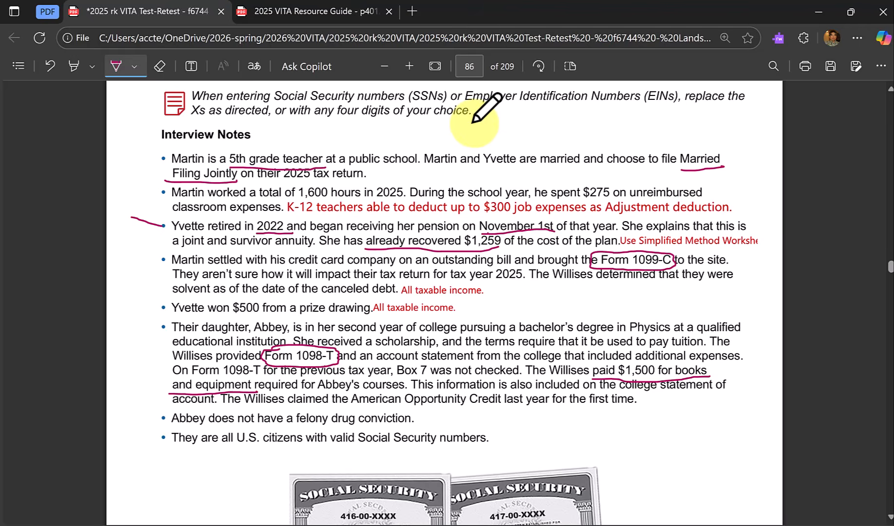
Return to the TaxSlayer Simplified Method Worksheet and set the starting date of the annuity to 11/1/2022.
key(alt+Tab)
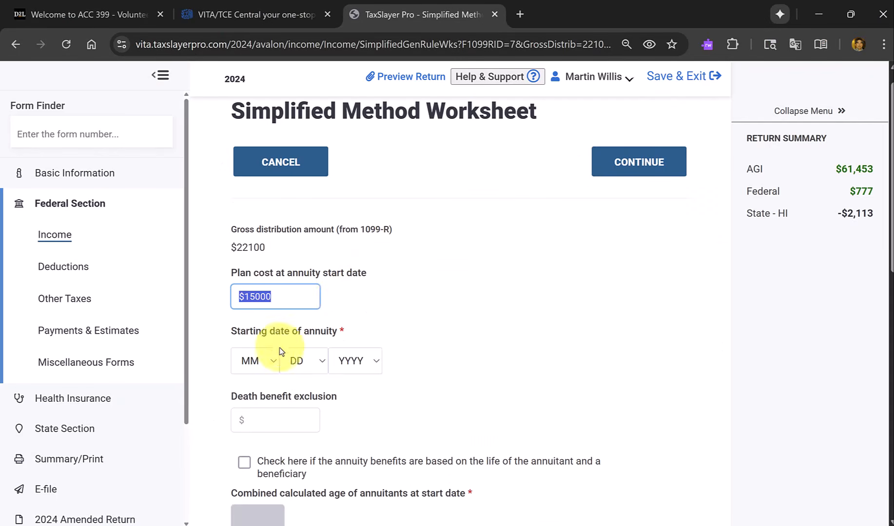
click(263, 361)
click(264, 320)
click(302, 362)
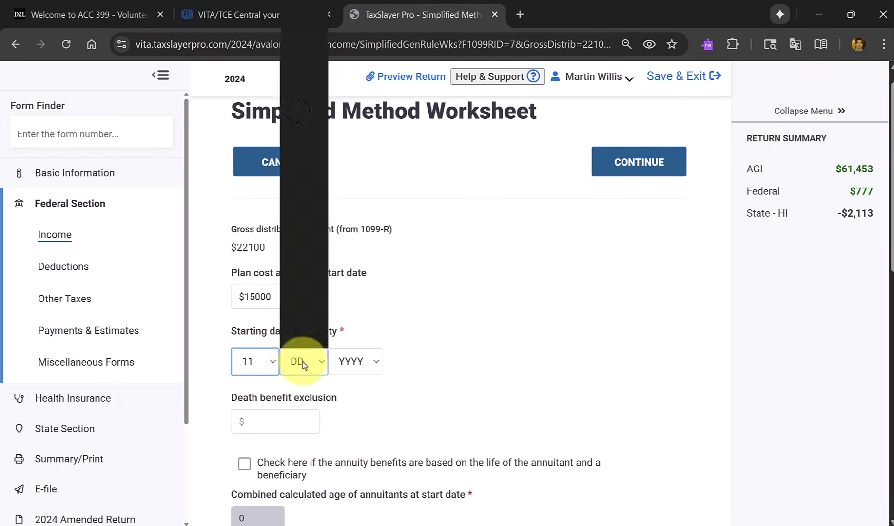
click(292, 18)
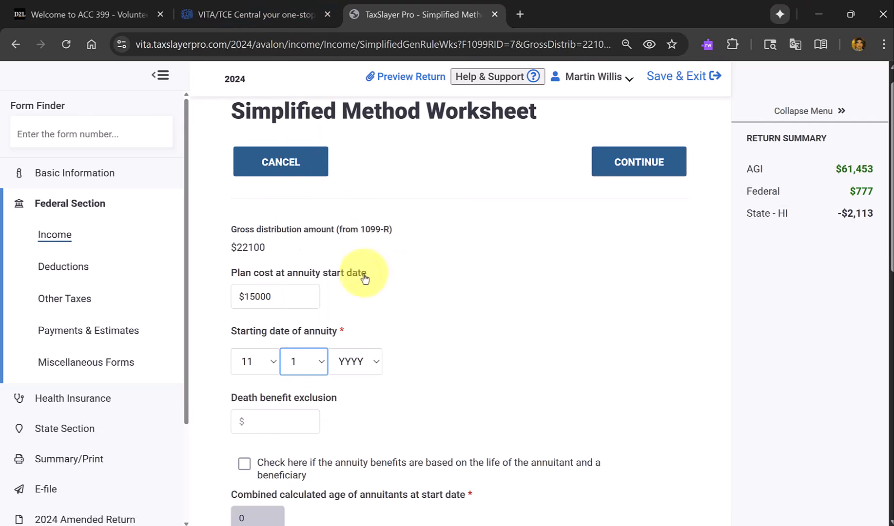
click(361, 365)
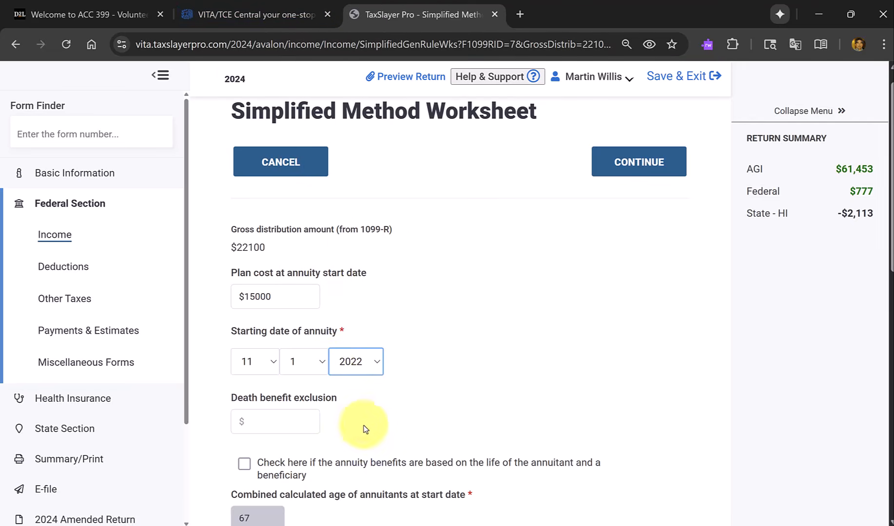
click(293, 422)
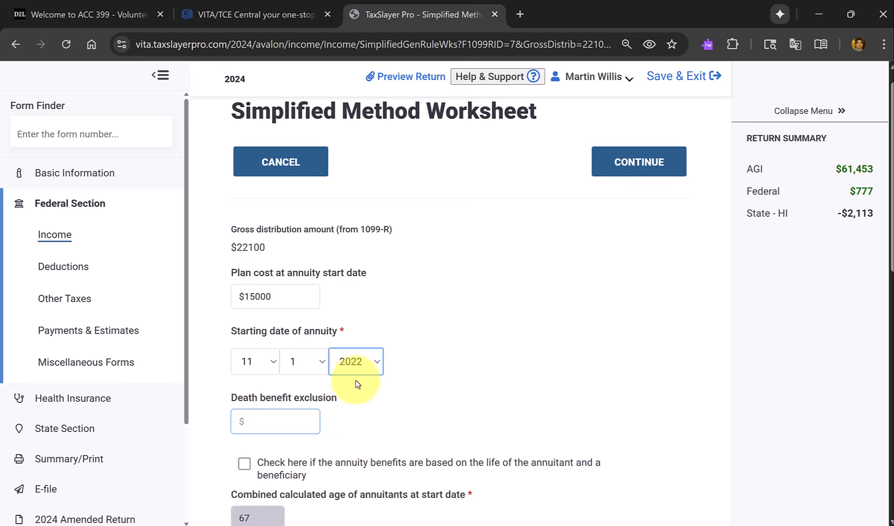
Underline "a joint and survivor annuity" in the PDF's interview notes, and flag the worksheet's annuity benefits as based on the annuitant and a beneficiary.
scroll(357, 383, down, 2)
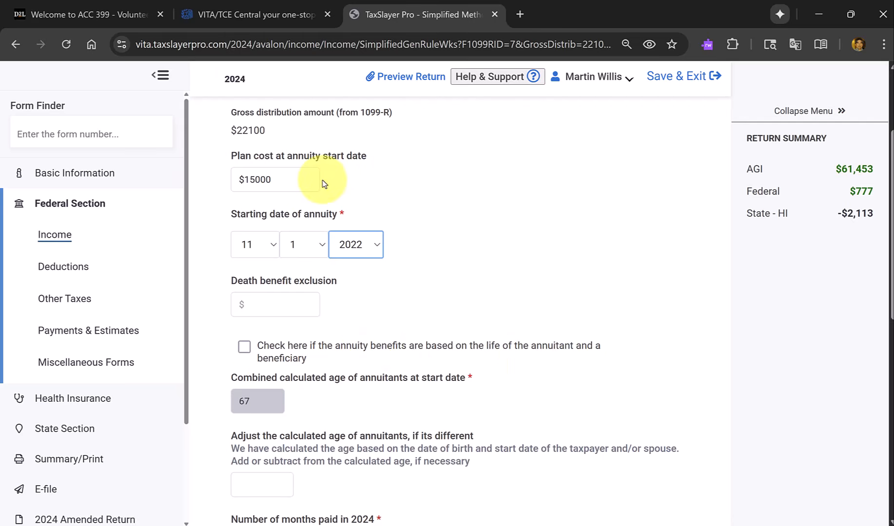
key(alt+Tab)
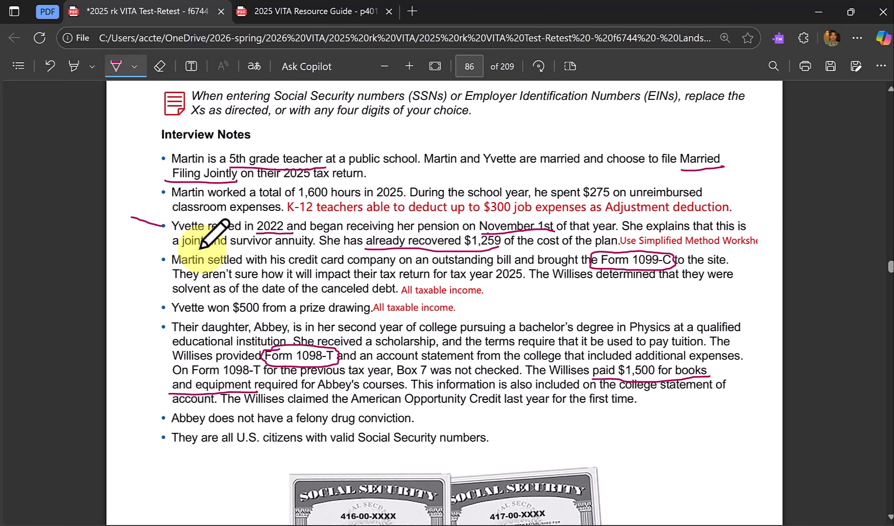
drag(175, 250, 224, 251)
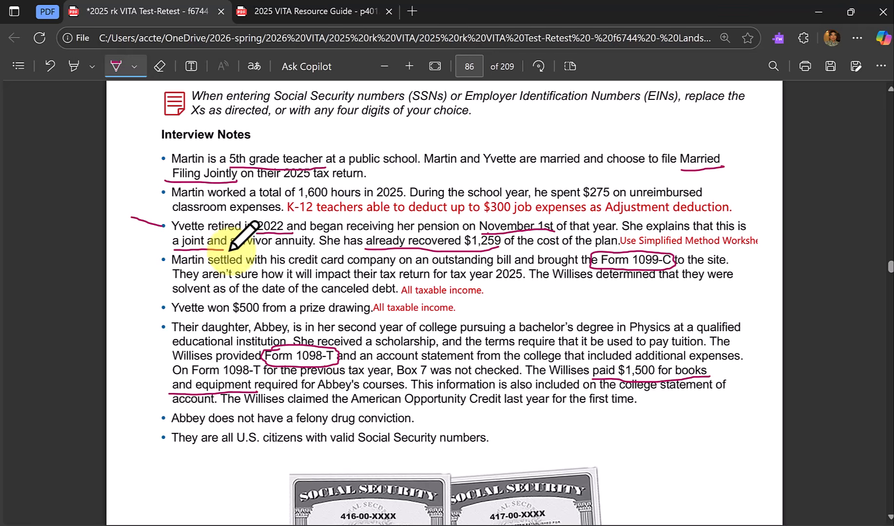
drag(223, 250, 307, 250)
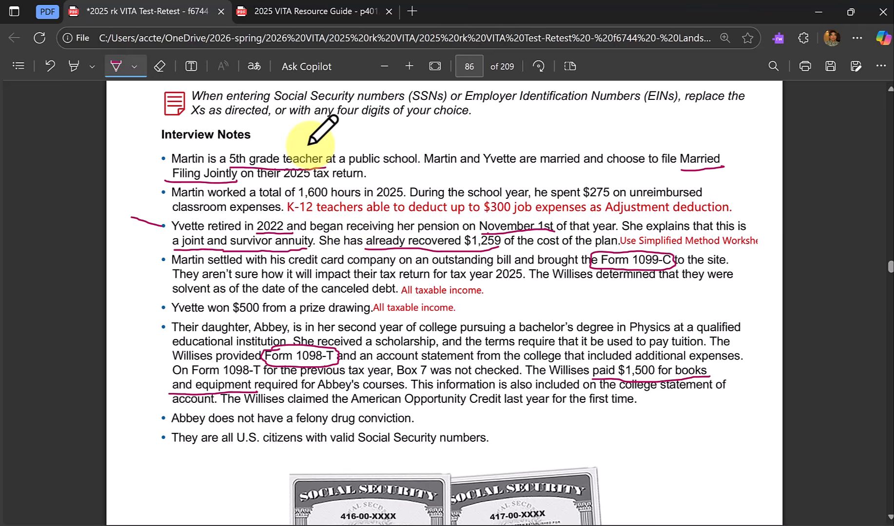
key(alt+Tab)
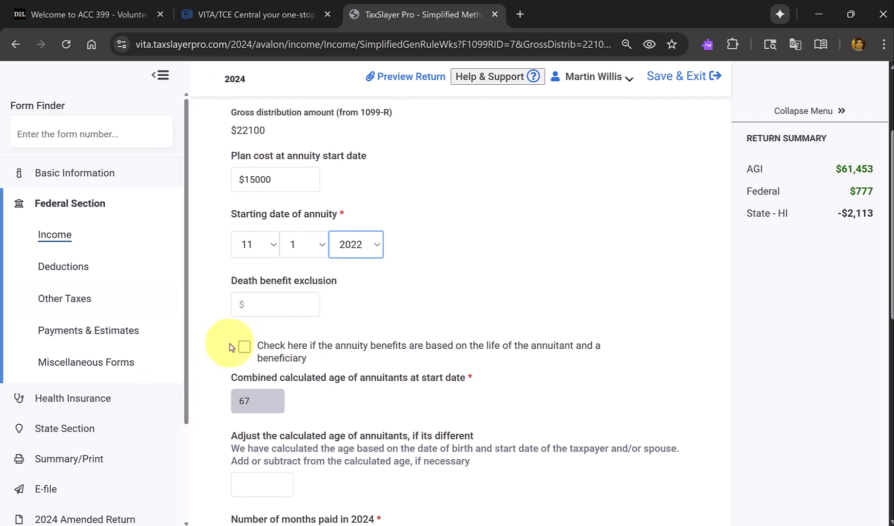
click(245, 347)
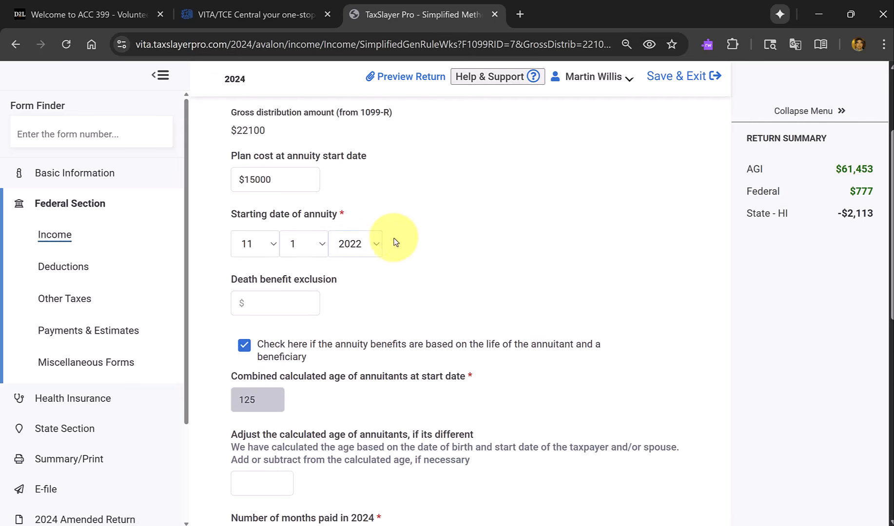
Set the number of months paid in 2024 to 12 on the Simplified Method Worksheet.
scroll(415, 267, down, 2)
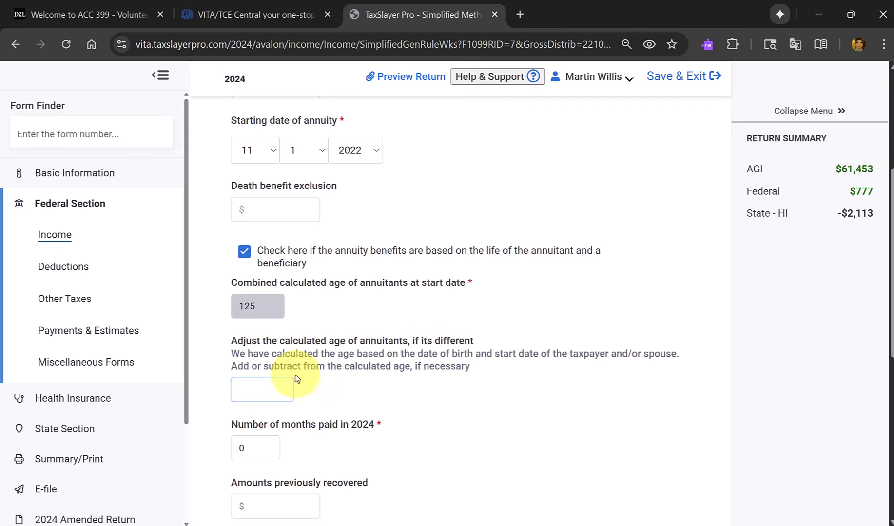
click(262, 307)
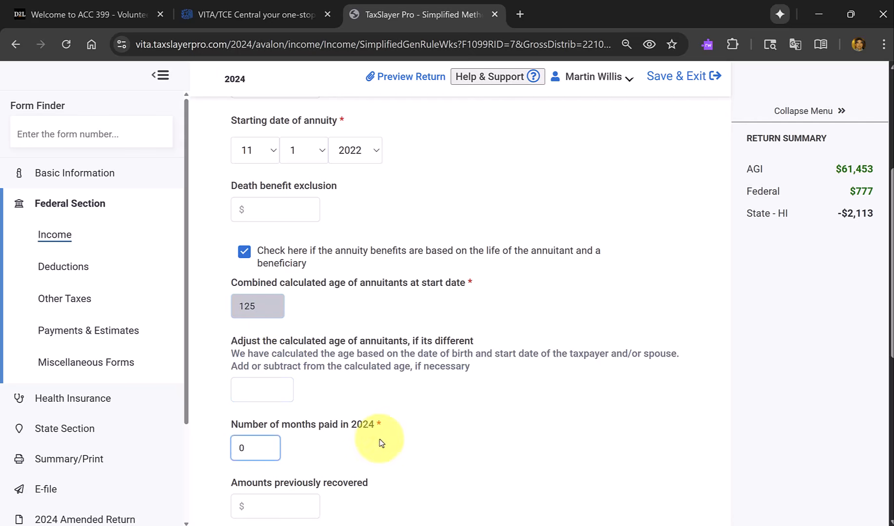
click(267, 452)
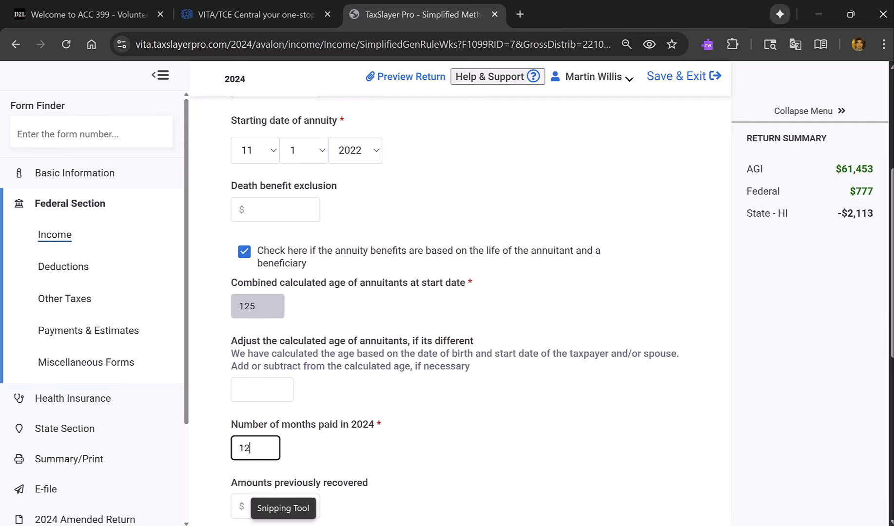
Check the already recovered plan cost in the scenario PDF's interview notes and enter $1259 as the worksheet's amounts previously recovered.
scroll(397, 415, down, 2)
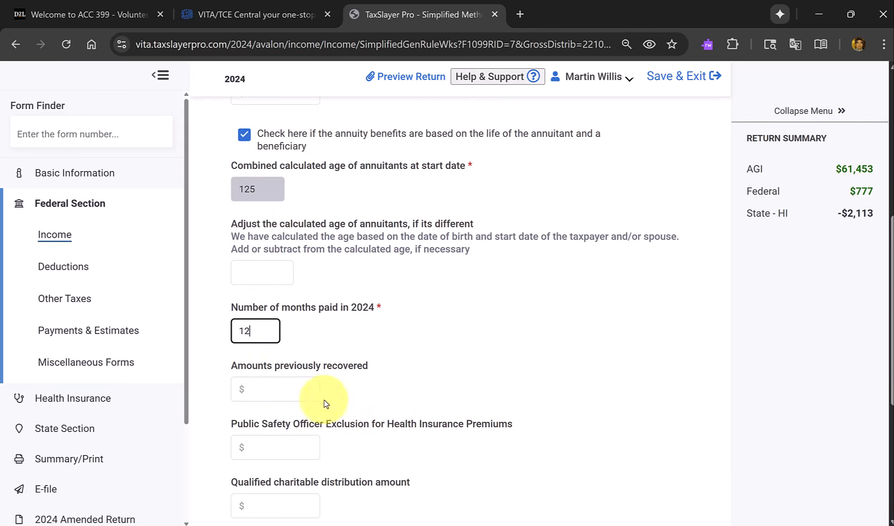
click(288, 387)
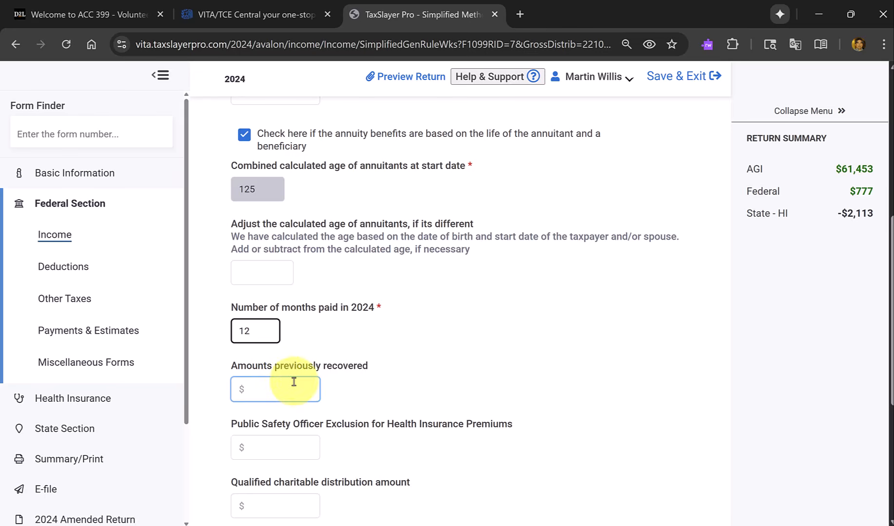
click(341, 385)
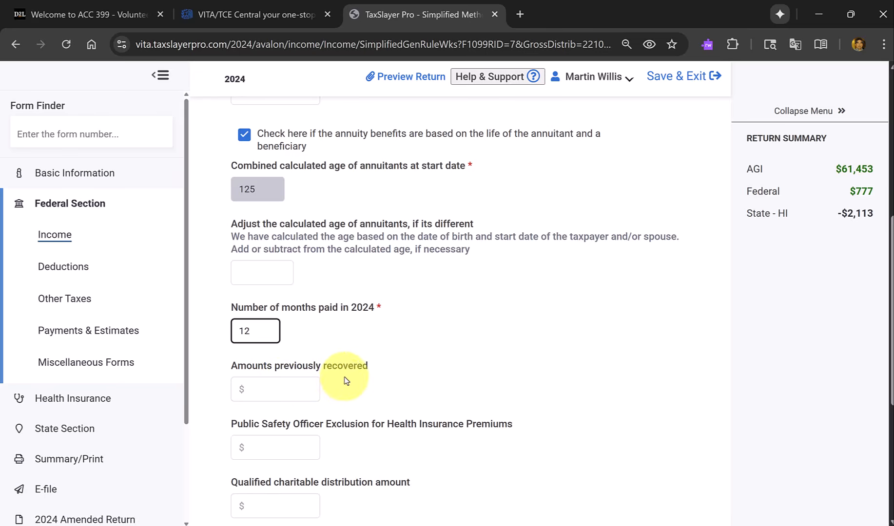
click(279, 390)
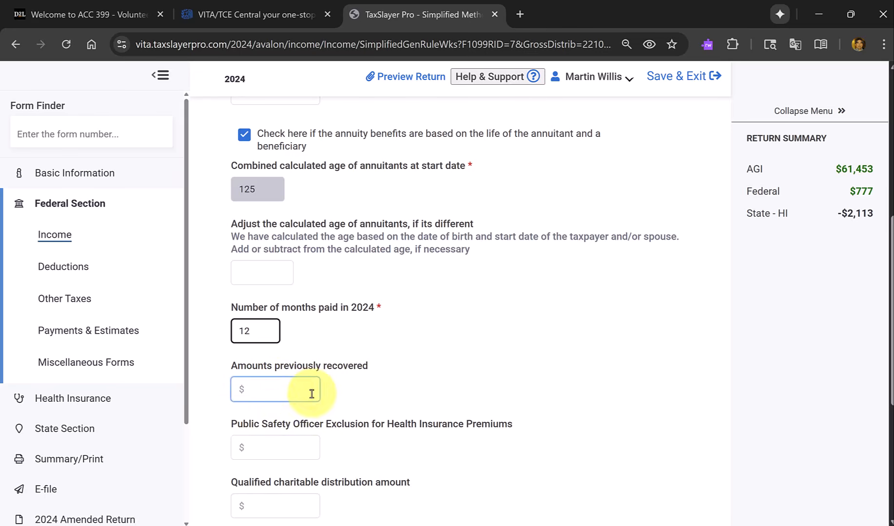
click(272, 14)
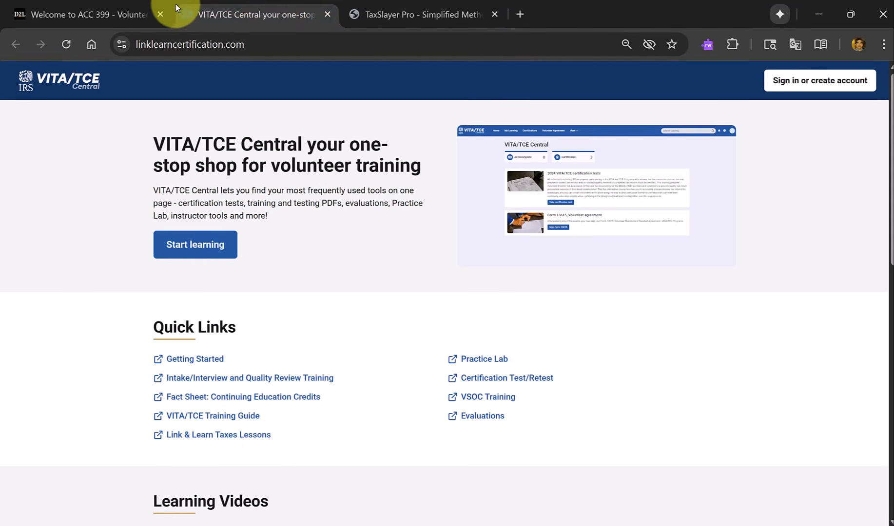
click(429, 10)
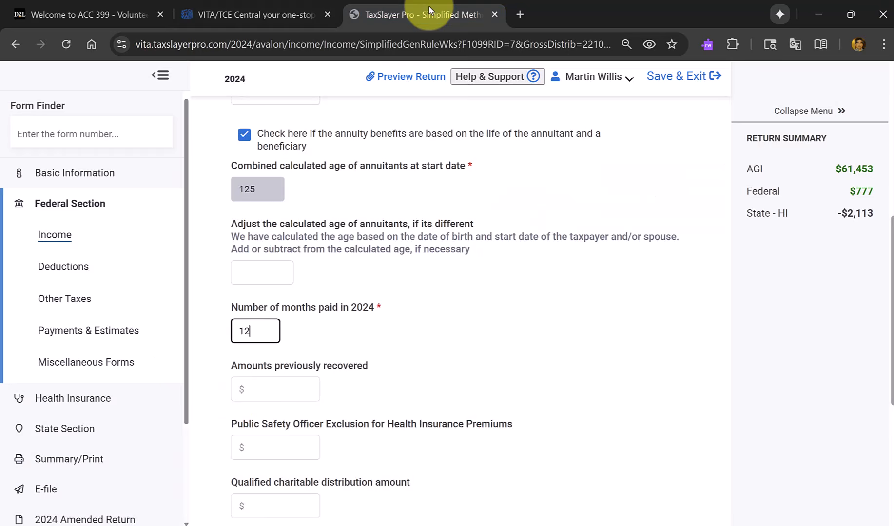
key(alt+Tab)
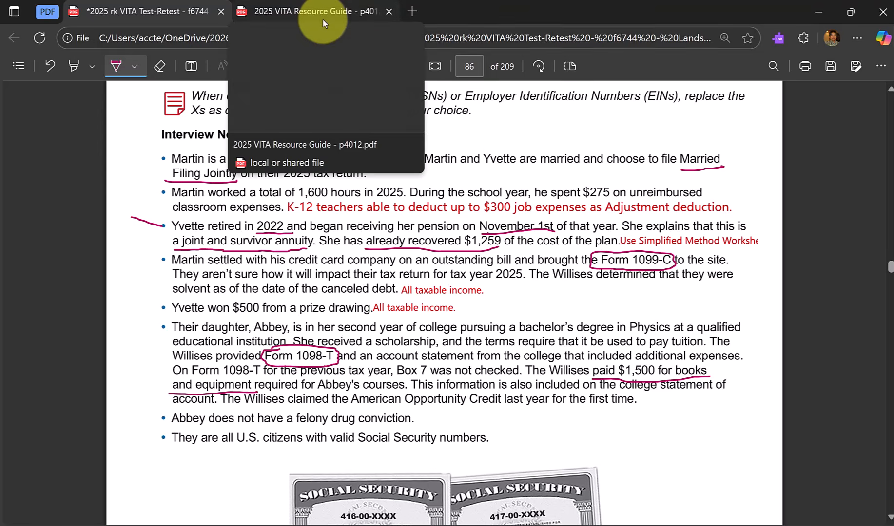
key(alt+Tab)
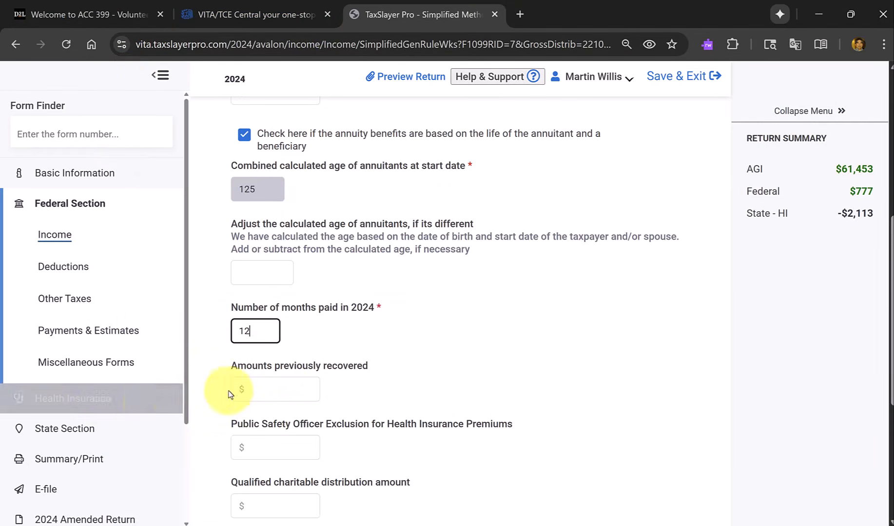
click(283, 386)
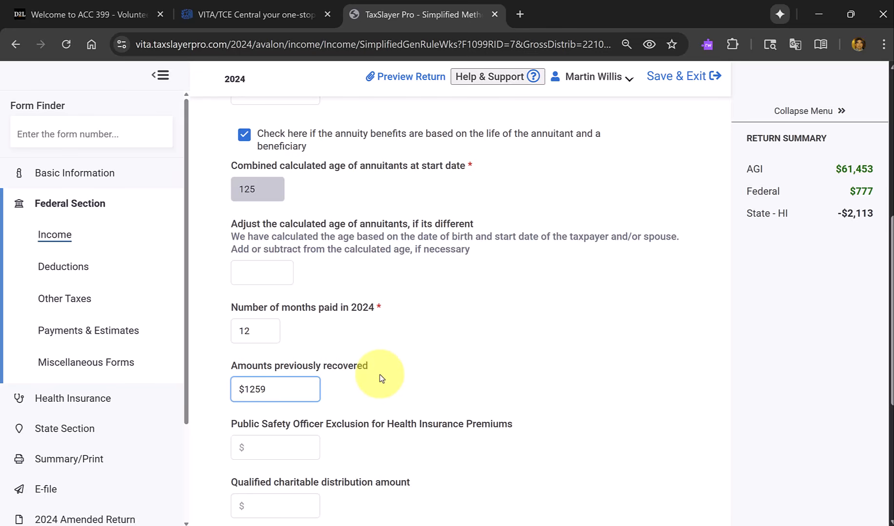
Submit the Simplified Method Worksheet, leaving the public safety officer exclusion and qualified charitable distribution amounts blank.
scroll(382, 377, down, 2)
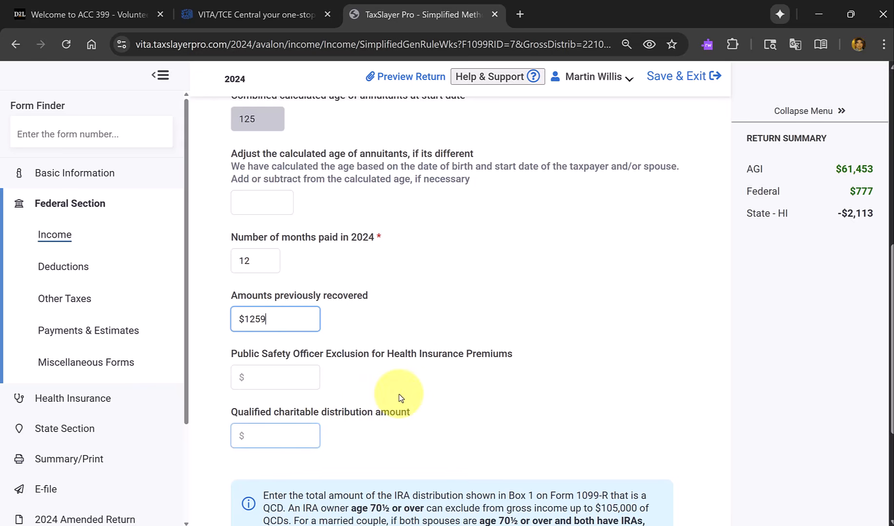
scroll(419, 375, down, 3)
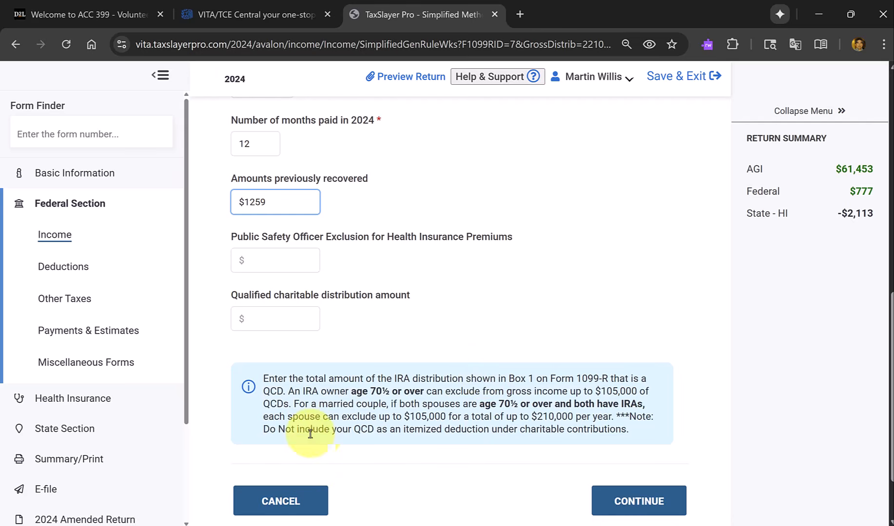
click(661, 507)
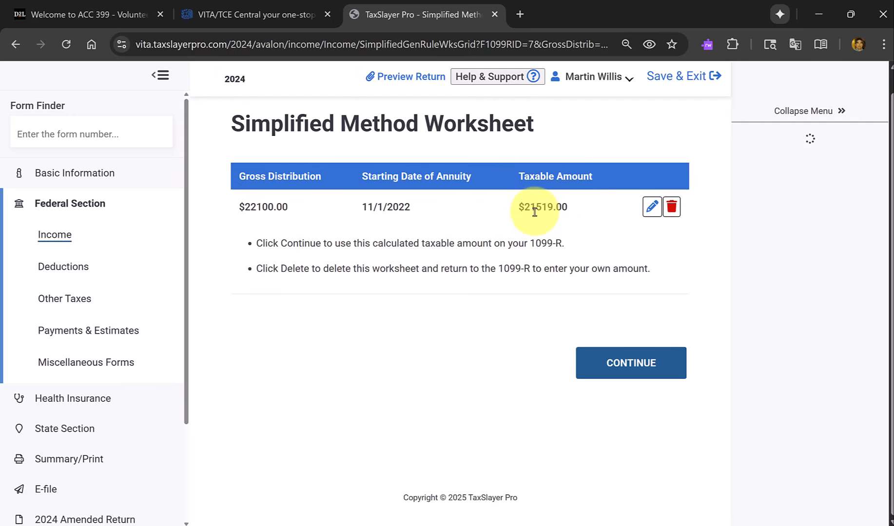
Examine the gross distribution and taxable amount boxes of the spouse's Form 1099-R on page 92 of the scenario PDF.
key(alt+Tab)
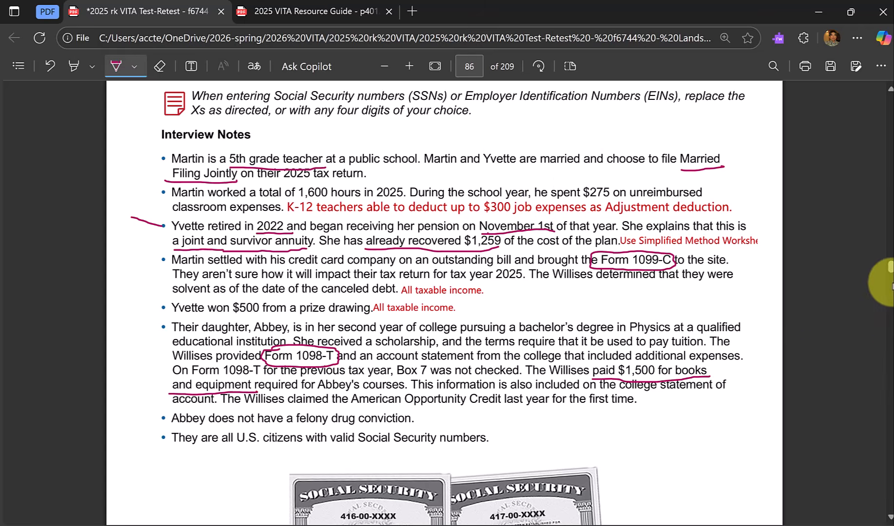
drag(890, 273, 890, 283)
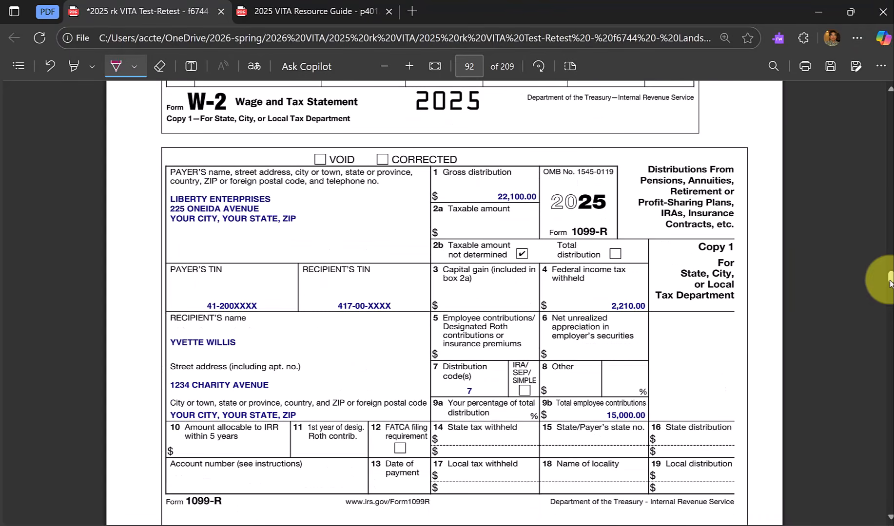
scroll(789, 278, up, 2)
scroll(789, 278, up, 4)
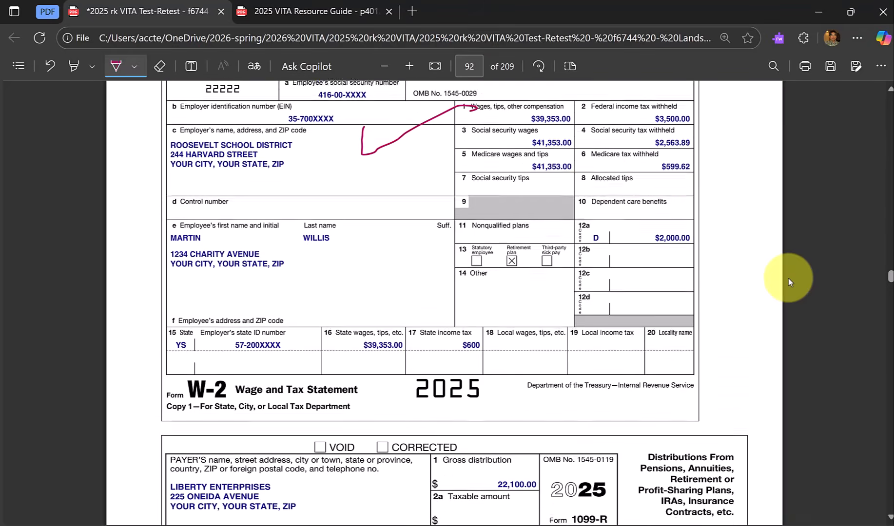
scroll(617, 434, down, 3)
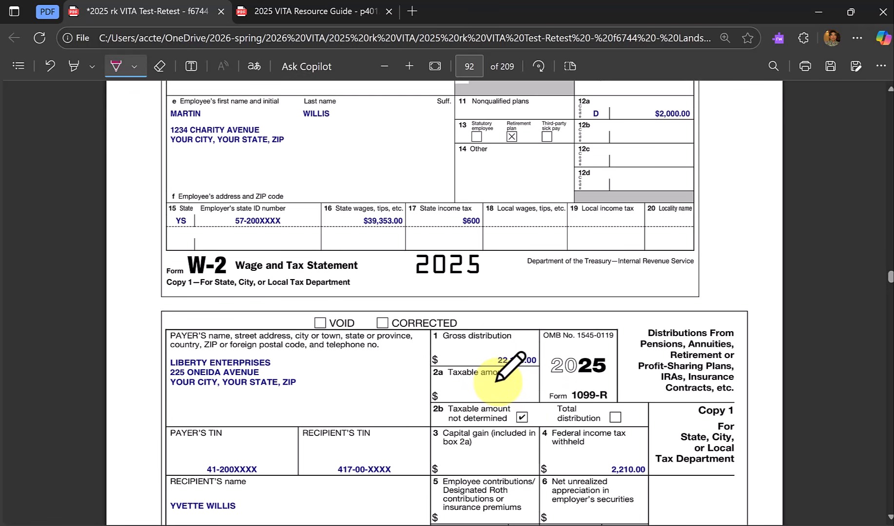
key(alt+Tab)
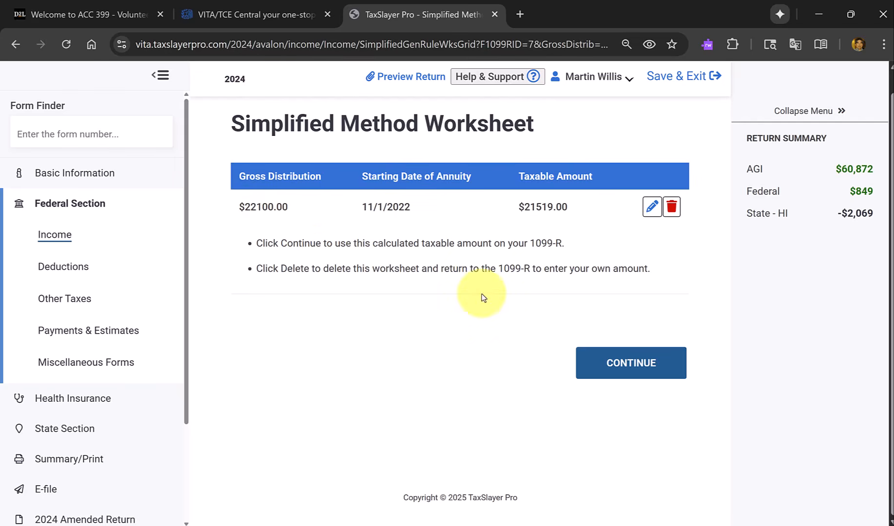
Apply the worksheet's taxable amount to the spouse's Form 1099-R, try to save the form, and go to its Distribution Code(s) box.
click(626, 373)
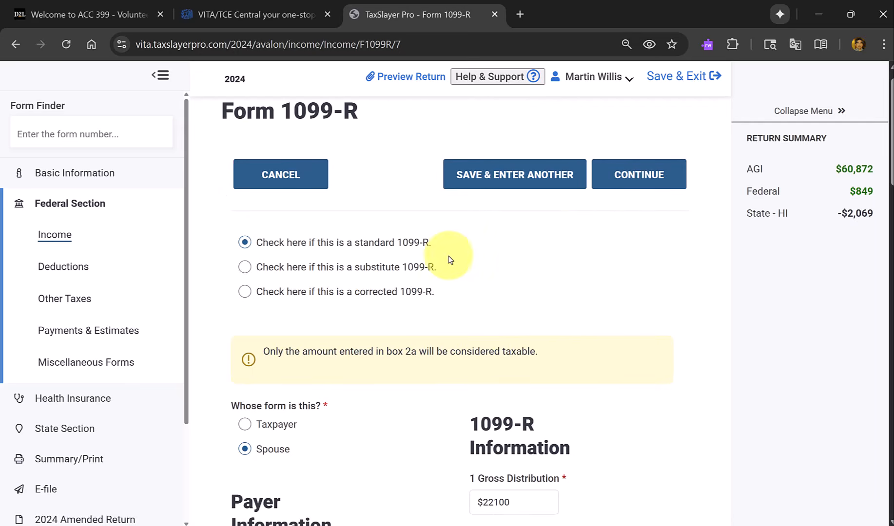
click(657, 175)
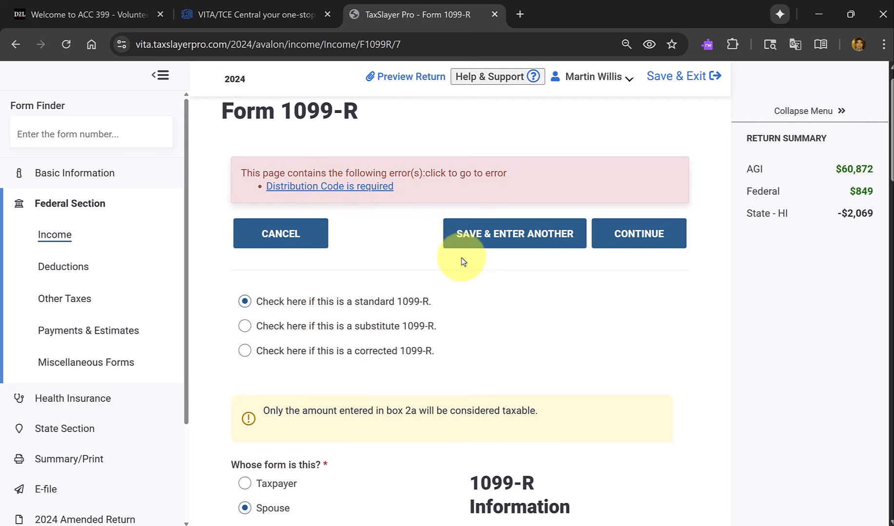
scroll(463, 260, down, 1)
scroll(477, 287, down, 7)
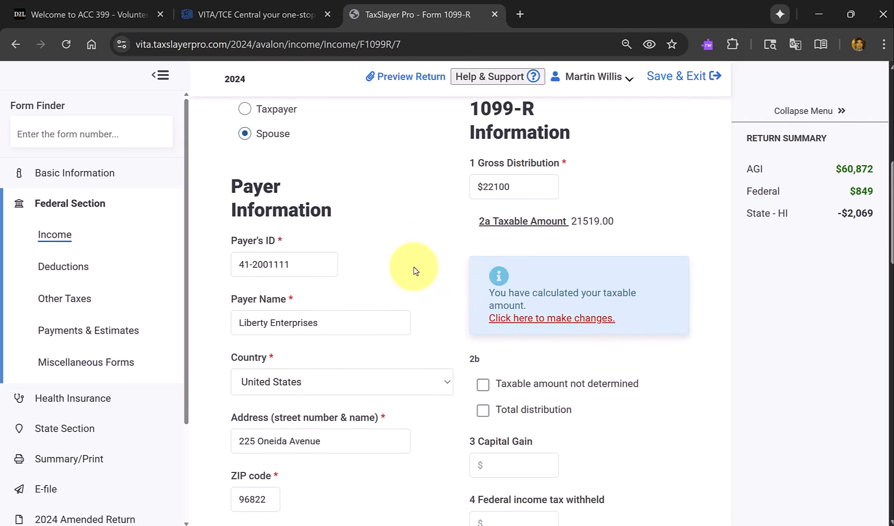
click(520, 187)
click(404, 265)
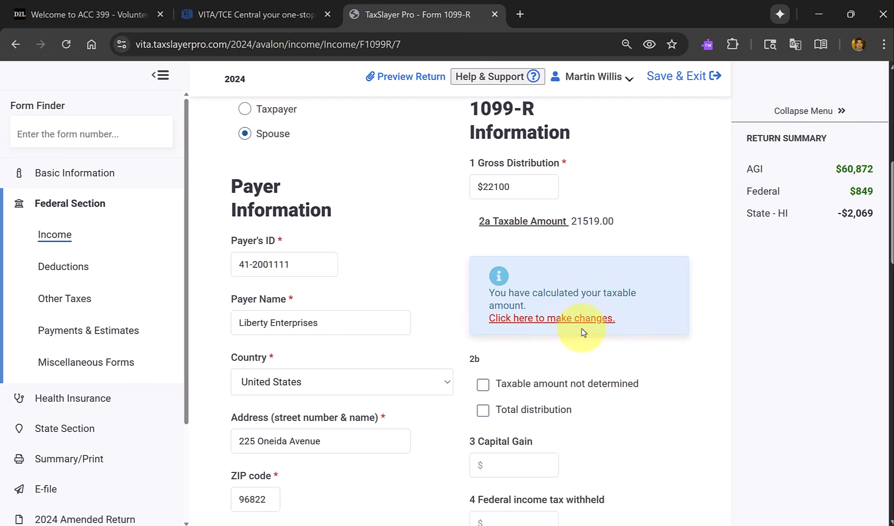
scroll(616, 346, down, 2)
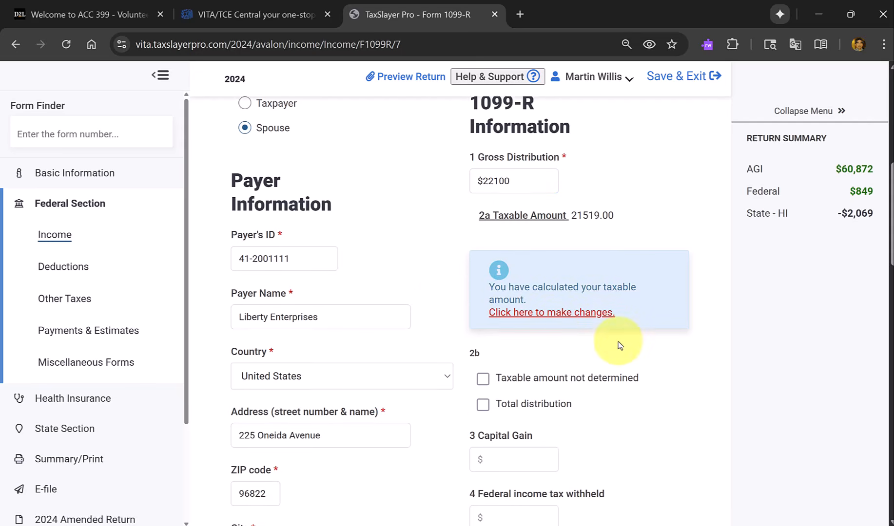
scroll(618, 344, down, 5)
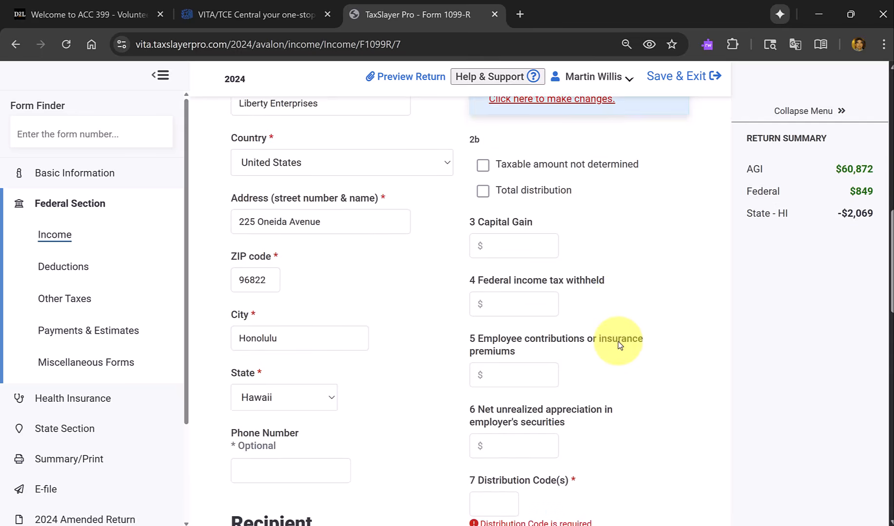
click(514, 397)
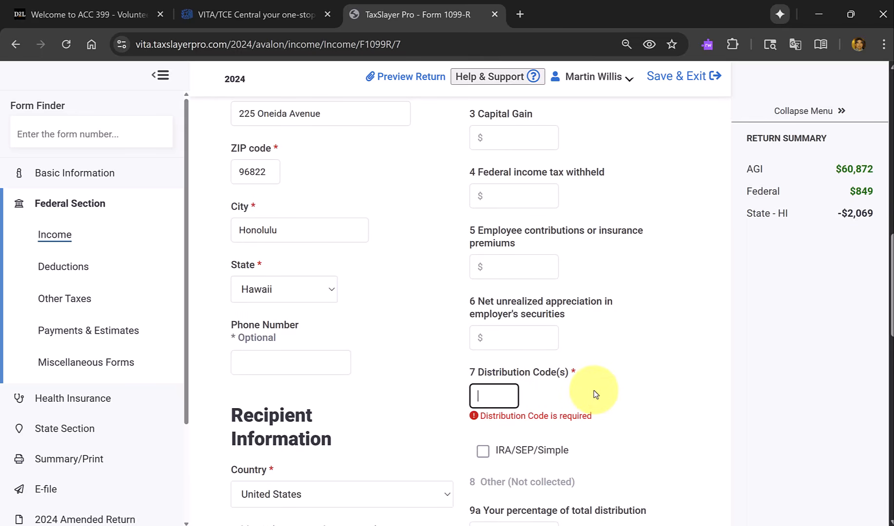
Compare the entry with the PDF's Form 1099-R and flag box 2b as "Taxable amount not determined" in TaxSlayer.
key(alt+Tab)
scroll(591, 359, down, 3)
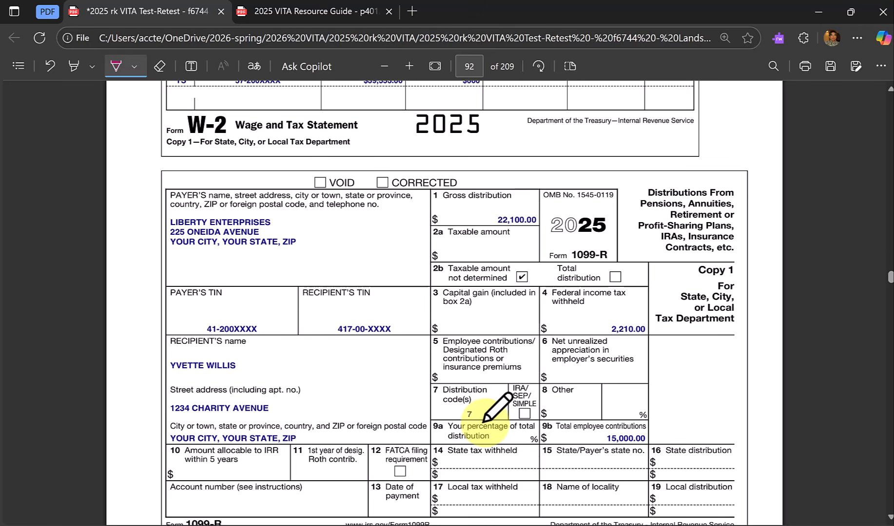
key(alt+Tab)
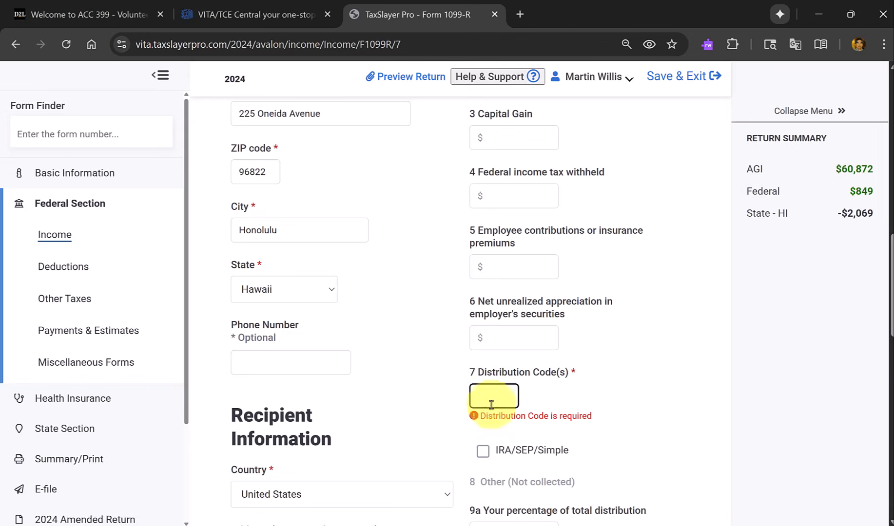
click(490, 348)
scroll(491, 347, up, 3)
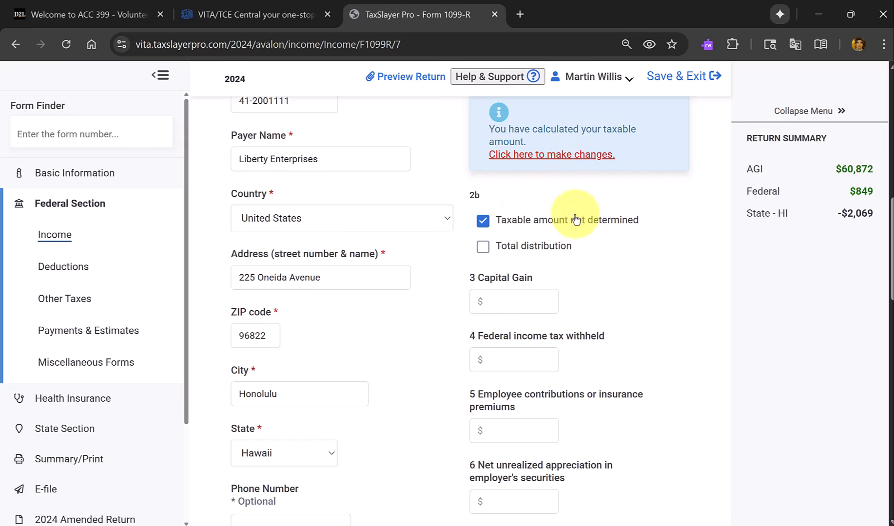
Check box 4 on the PDF's Form 1099-R and enter $2210 as the federal income tax withheld in TaxSlayer.
scroll(536, 229, down, 1)
click(539, 312)
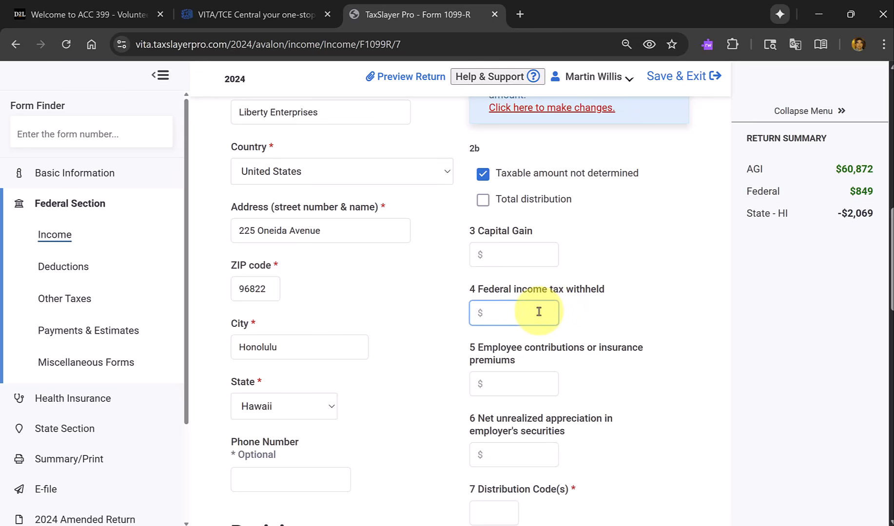
key(alt+Tab)
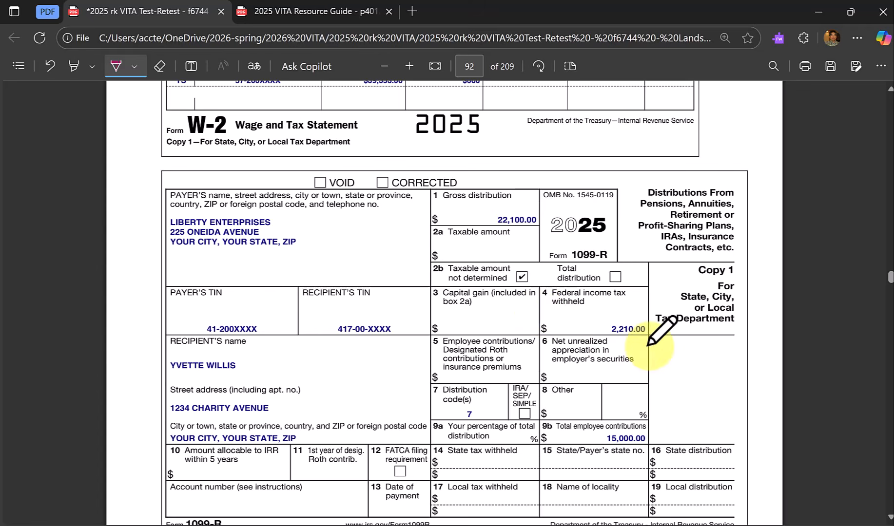
key(alt+Tab)
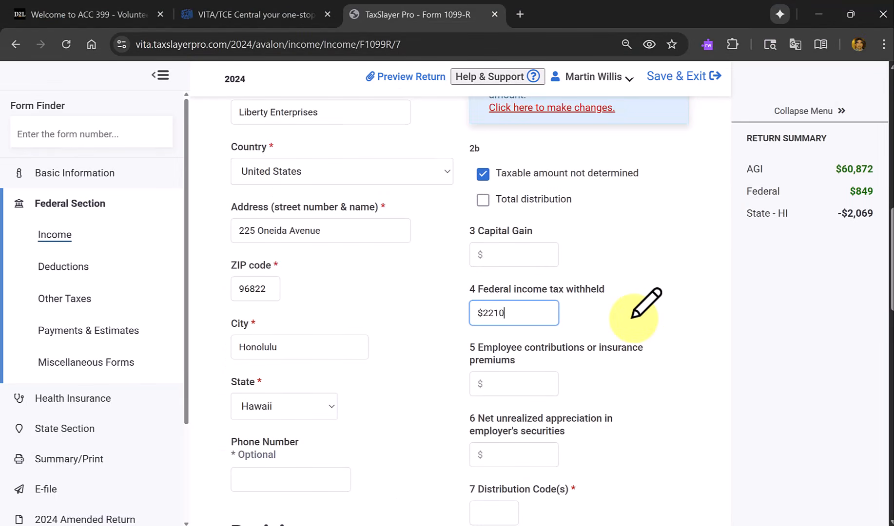
Enter 7 as the box 7 distribution code on the spouse's Form 1099-R.
scroll(607, 375, down, 2)
click(501, 396)
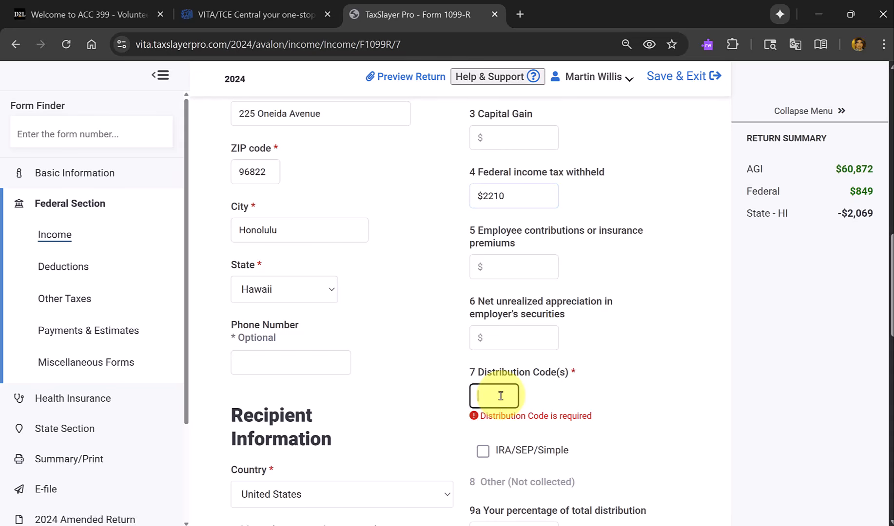
text(7)
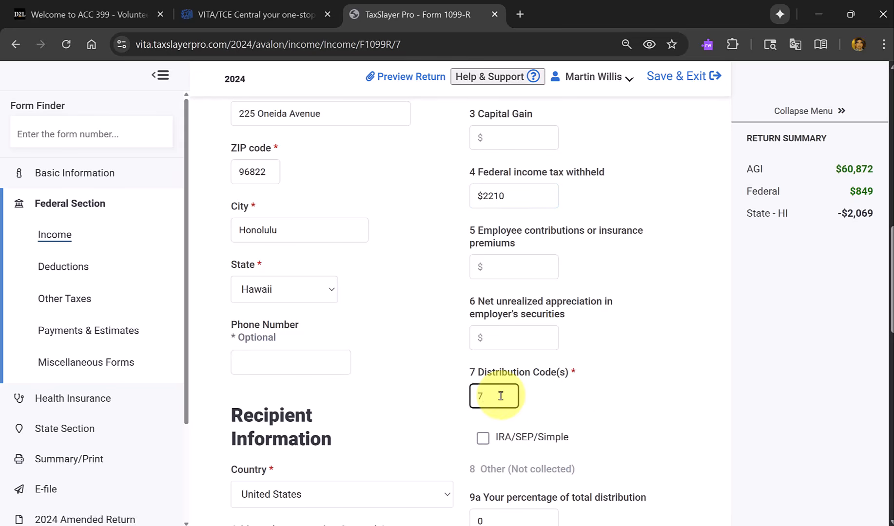
Compare the remaining boxes with the PDF's Form 1099-R and save the spouse's Form 1099-R in TaxSlayer.
key(alt+Tab)
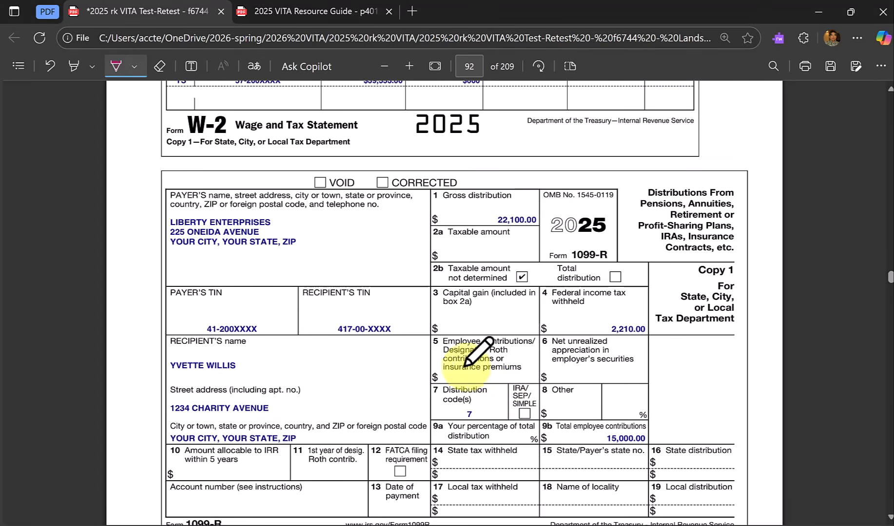
scroll(502, 371, down, 2)
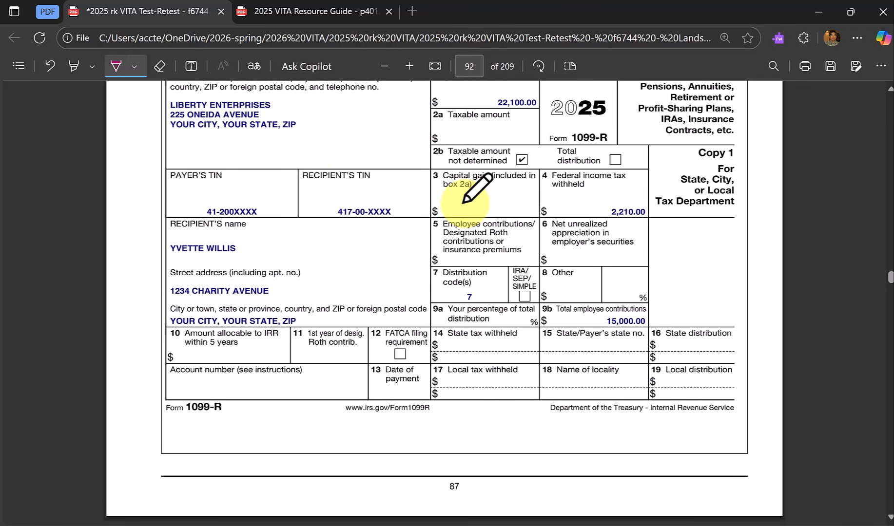
key(alt+Tab)
scroll(487, 317, down, 2)
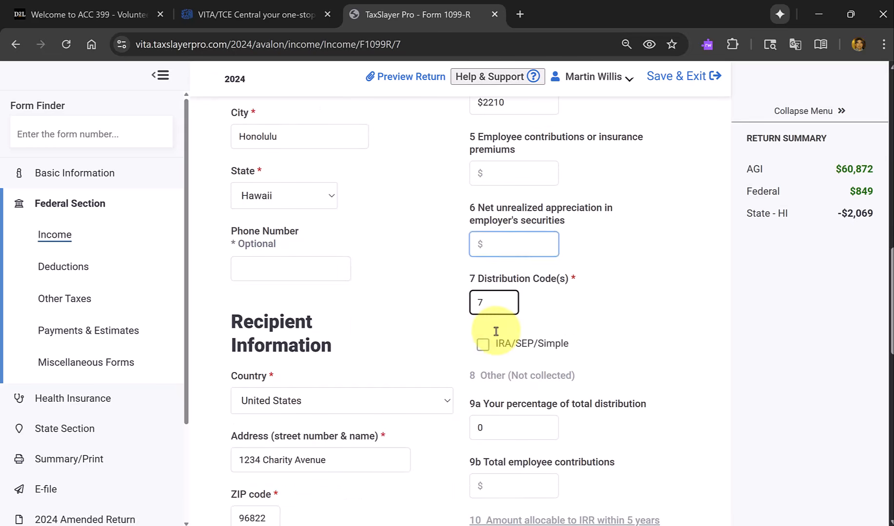
scroll(495, 334, down, 13)
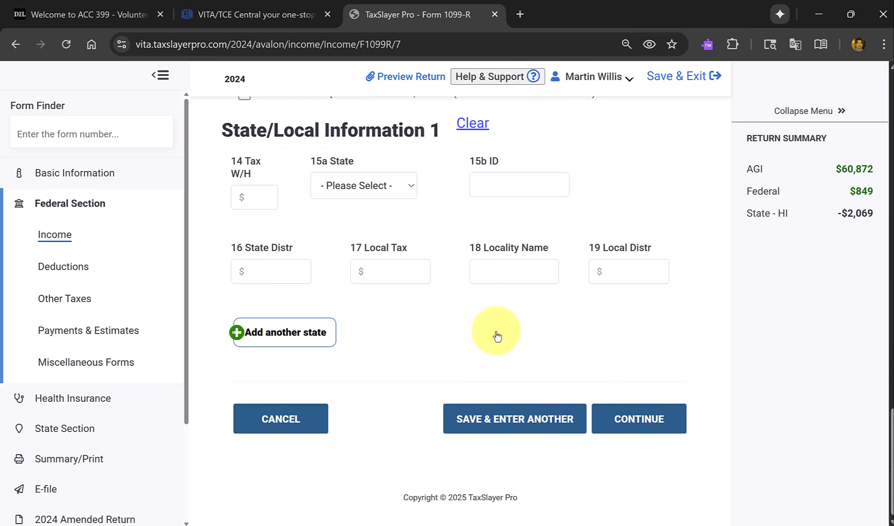
click(626, 428)
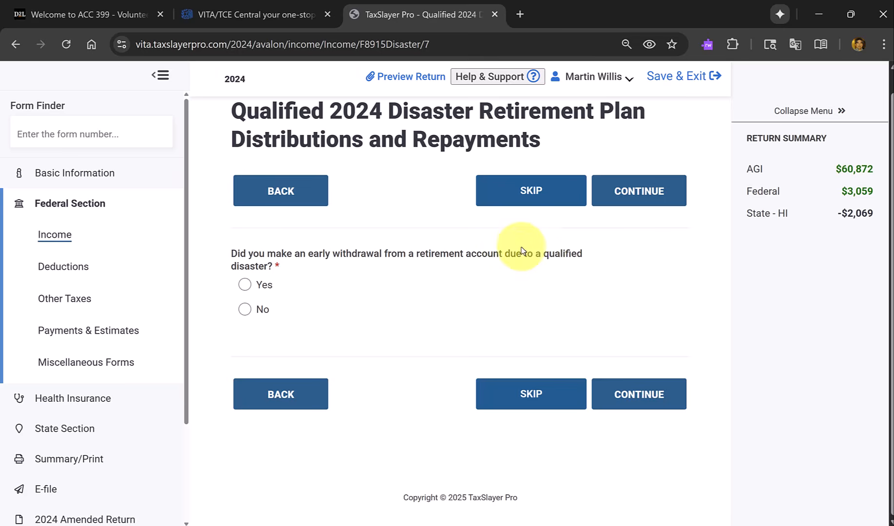
Answer No to the qualified disaster early withdrawal question and continue past the Form 1099-R distribution list.
click(246, 312)
click(649, 393)
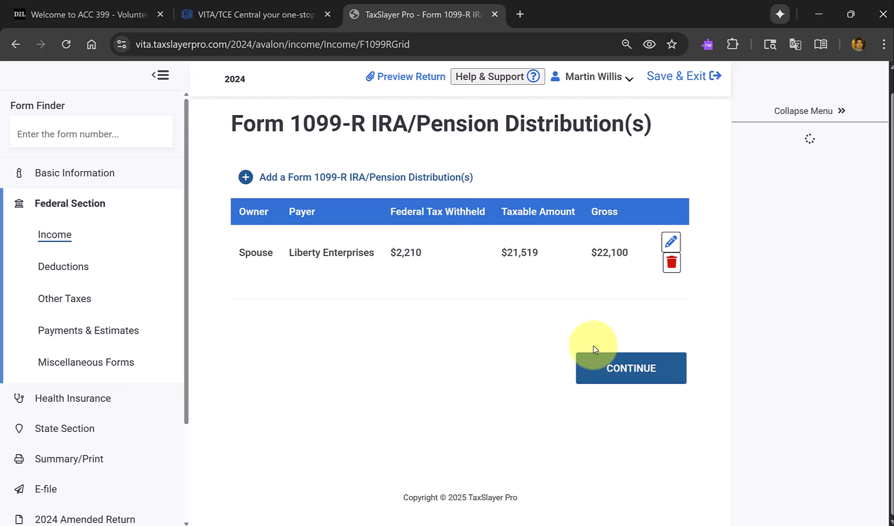
click(625, 369)
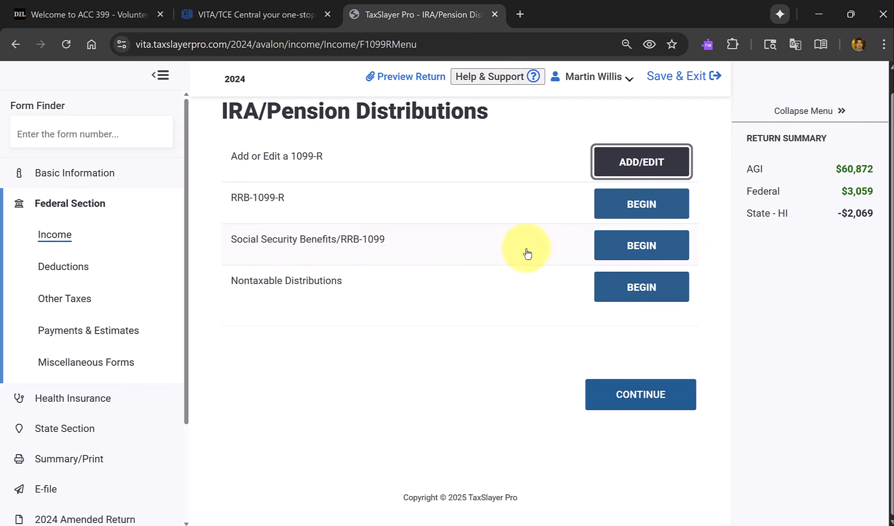
Open the Social Security Benefits/RRB-1099 entry, marking box 5 on the PDF's SSA-1099 and entering $24496 as the taxpayer's benefit.
click(658, 253)
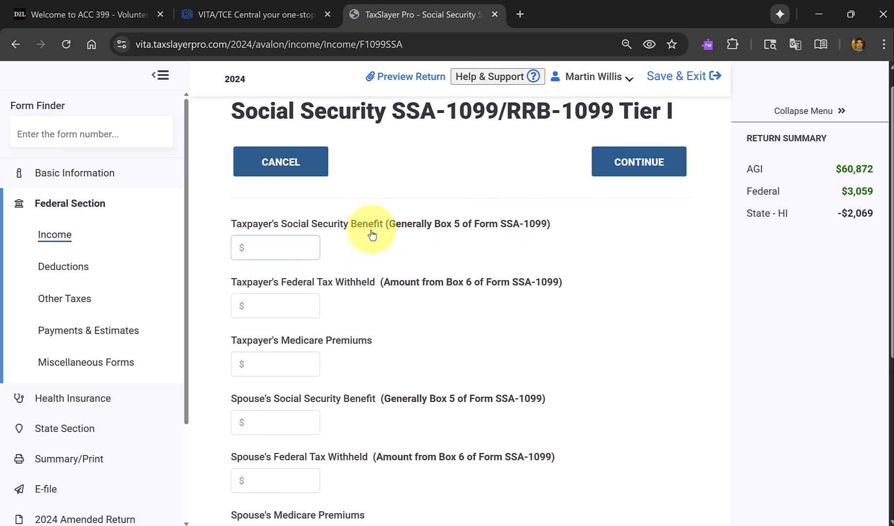
click(267, 249)
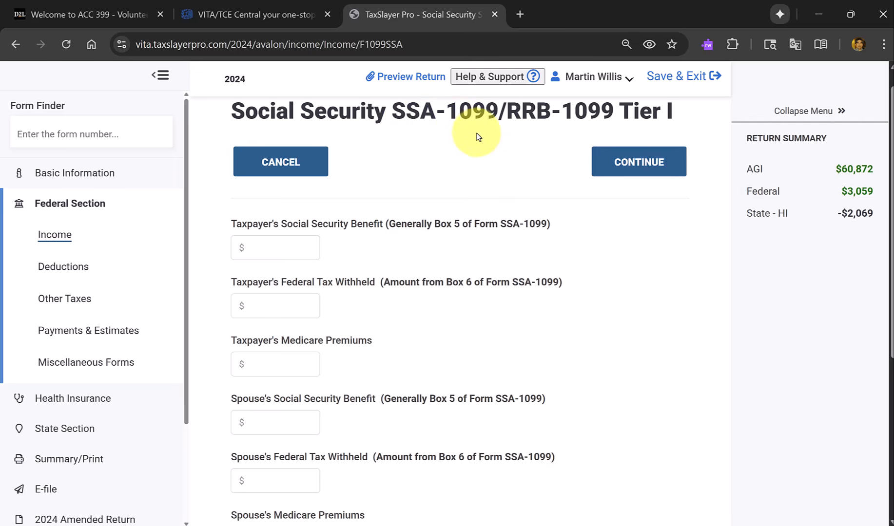
key(alt+Tab)
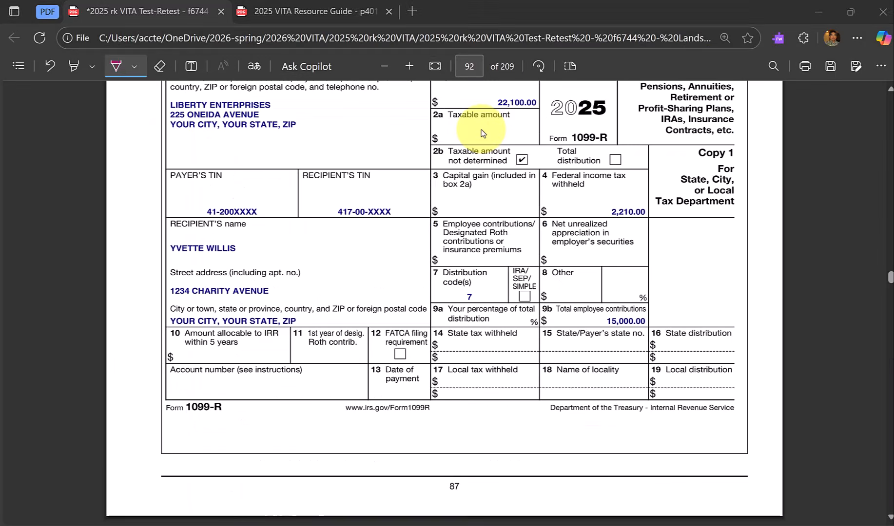
scroll(480, 128, down, 4)
scroll(480, 128, down, 4)
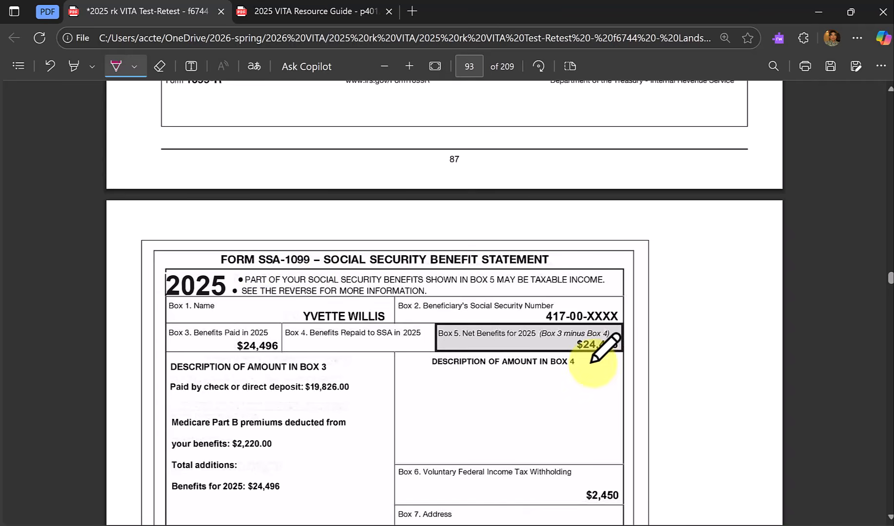
drag(623, 347, 659, 344)
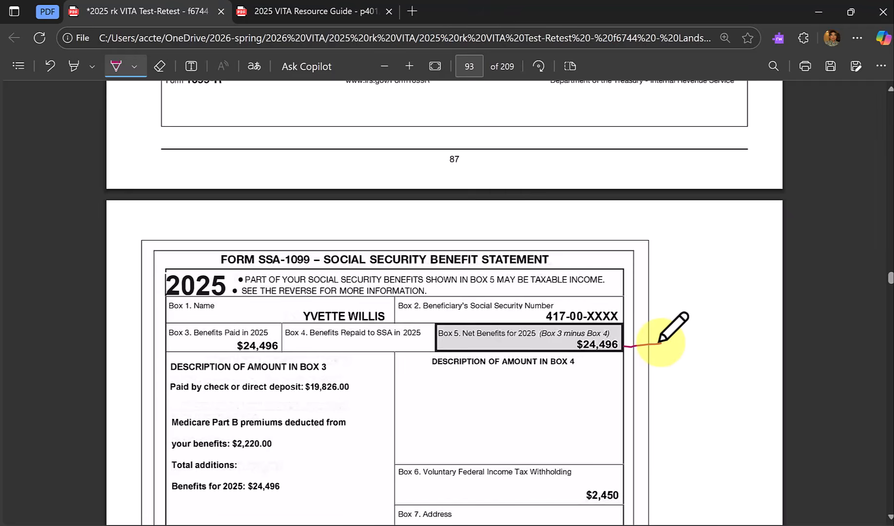
key(alt+Tab)
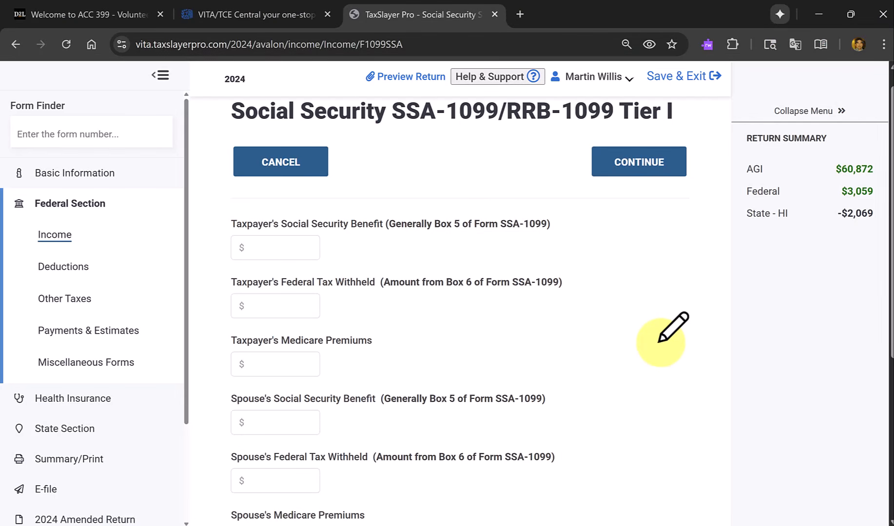
click(308, 256)
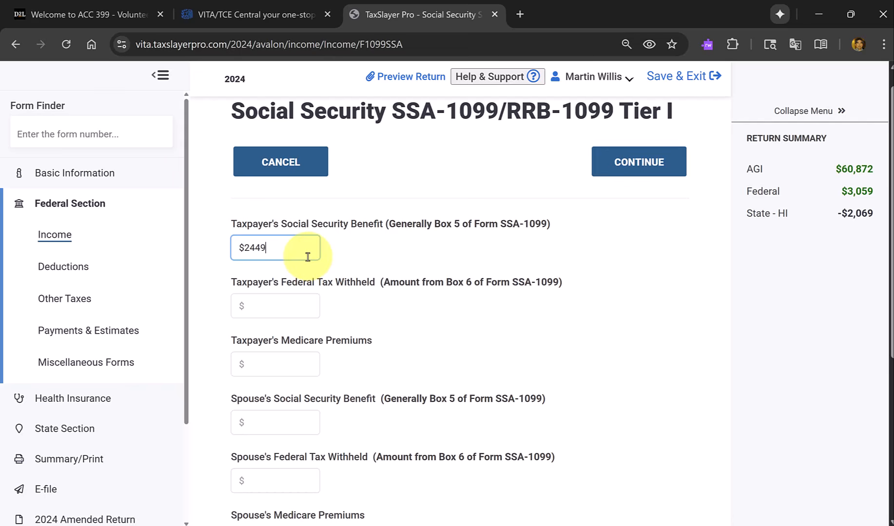
Mark box 6 on the PDF's Form SSA-1099 and enter $2450 as the taxpayer's federal tax withheld.
click(311, 308)
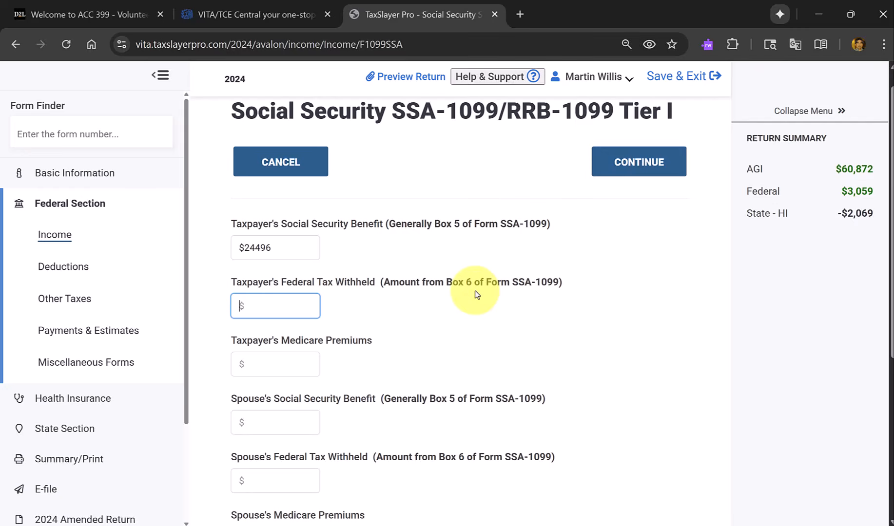
key(alt+Tab)
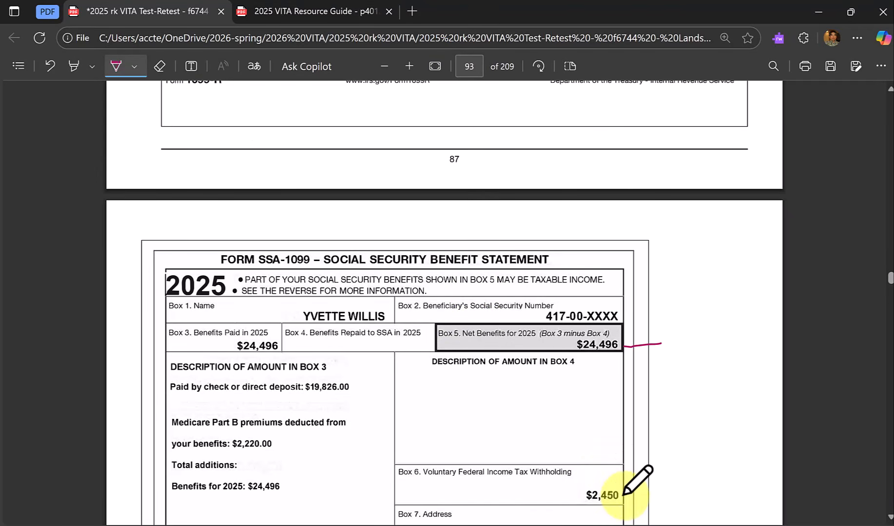
drag(624, 496, 704, 490)
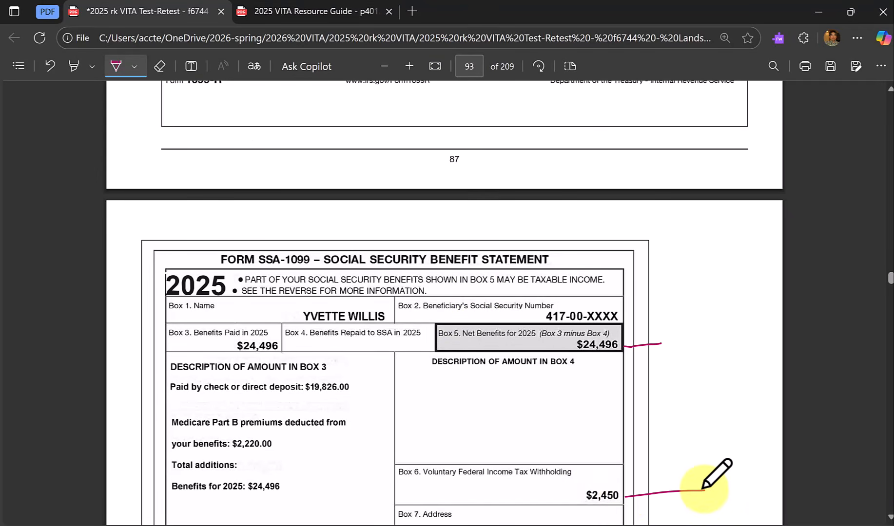
key(alt+Tab)
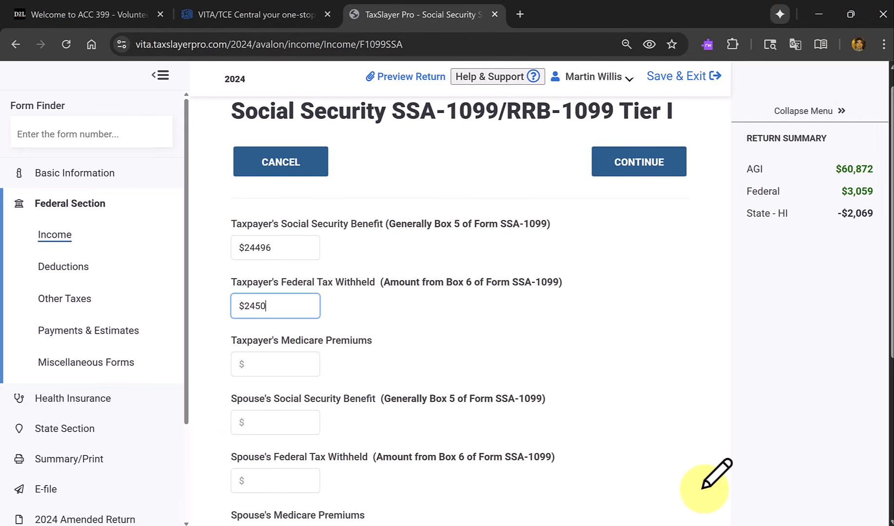
key(Tab)
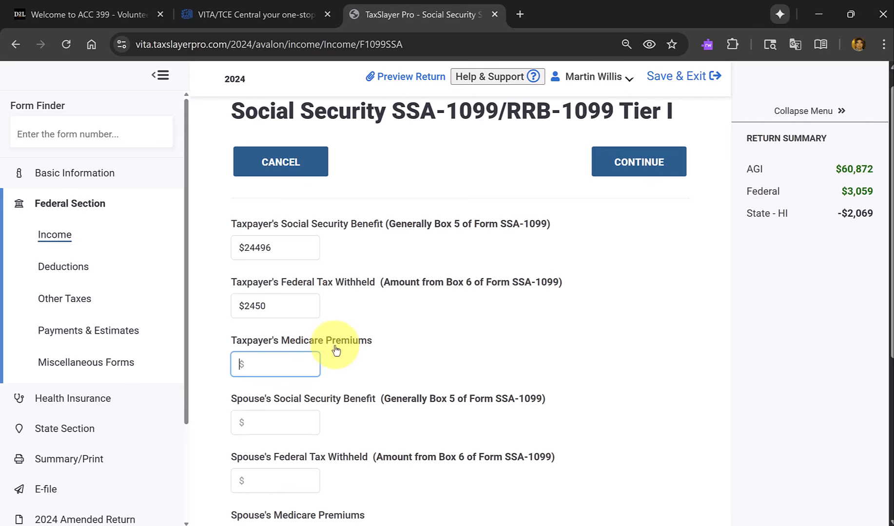
Mark the Medicare Part B premiums on the PDF's Form SSA-1099 and enter $2220 as the taxpayer's Medicare premiums.
key(alt+Tab)
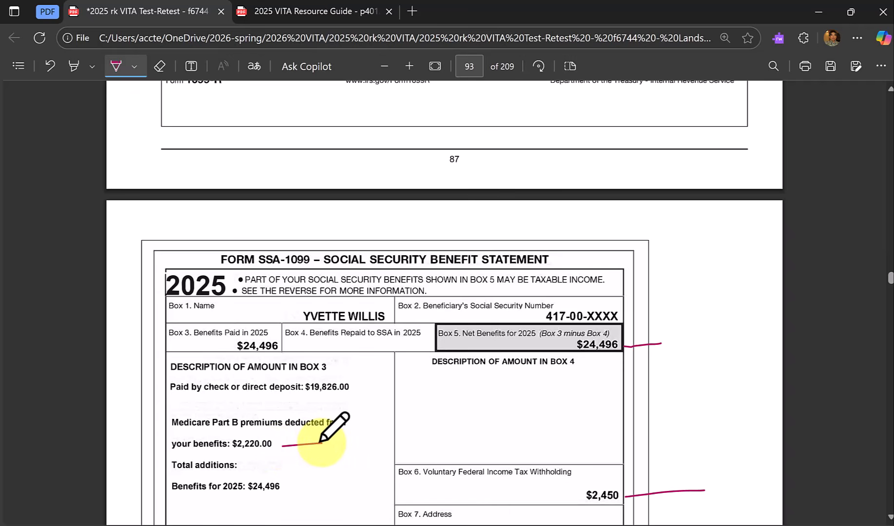
key(alt+Tab)
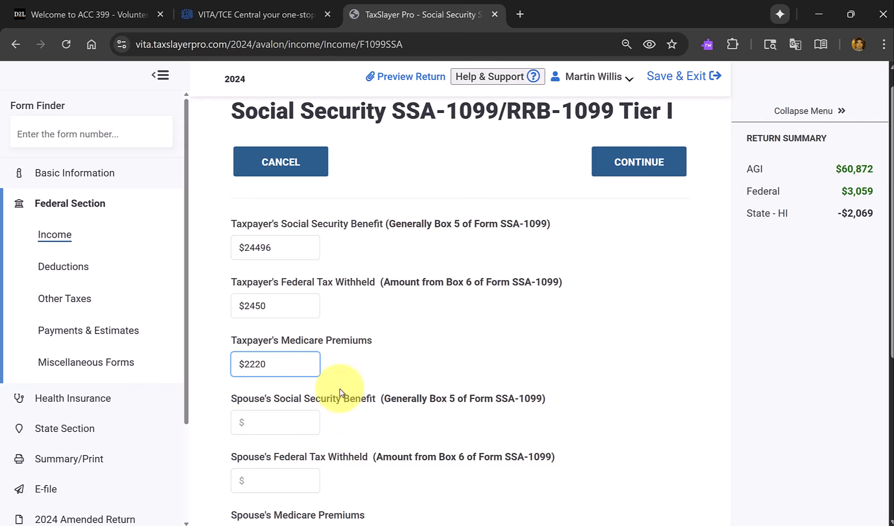
key(Tab)
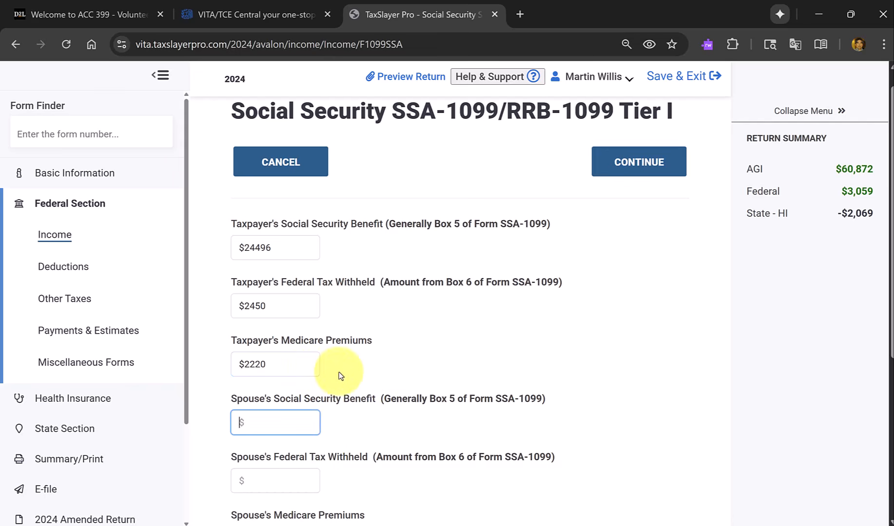
Copy the taxpayer's amounts to the spouse's fields: benefit $24496, federal tax withheld $2450 and Medicare premiums $2220.
scroll(452, 370, down, 3)
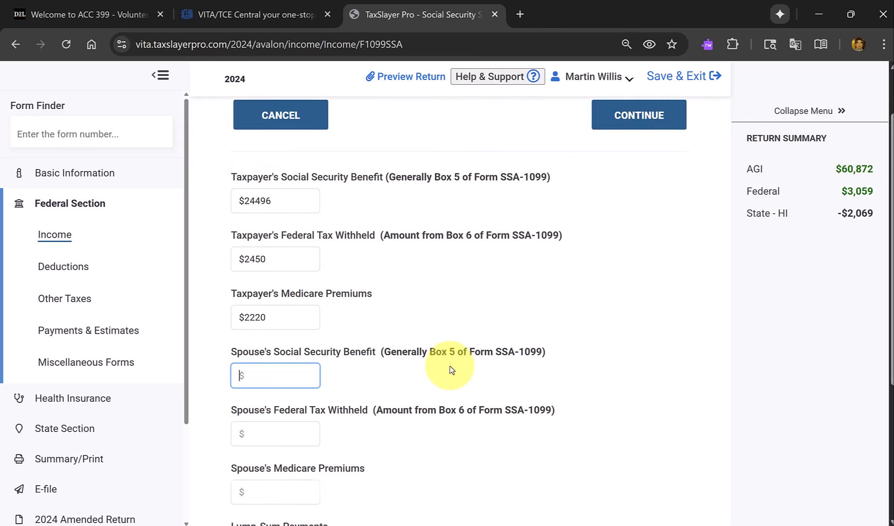
scroll(452, 371, down, 1)
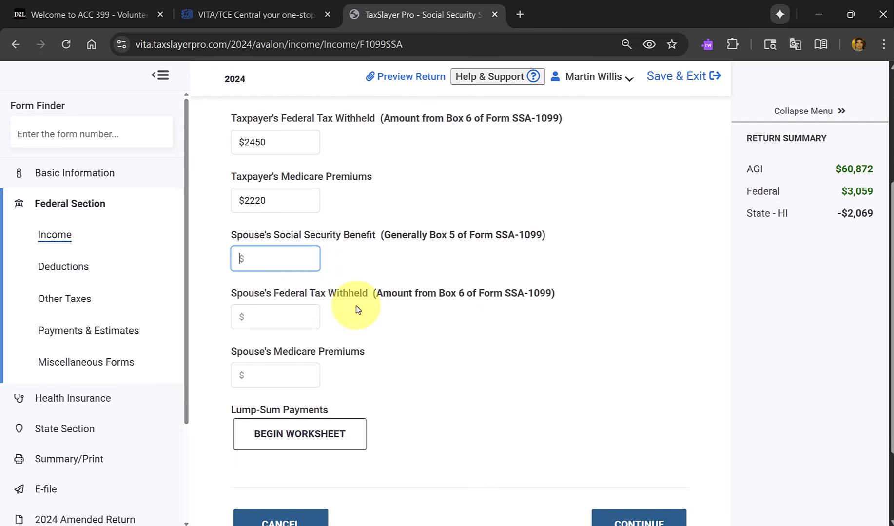
scroll(314, 271, up, 3)
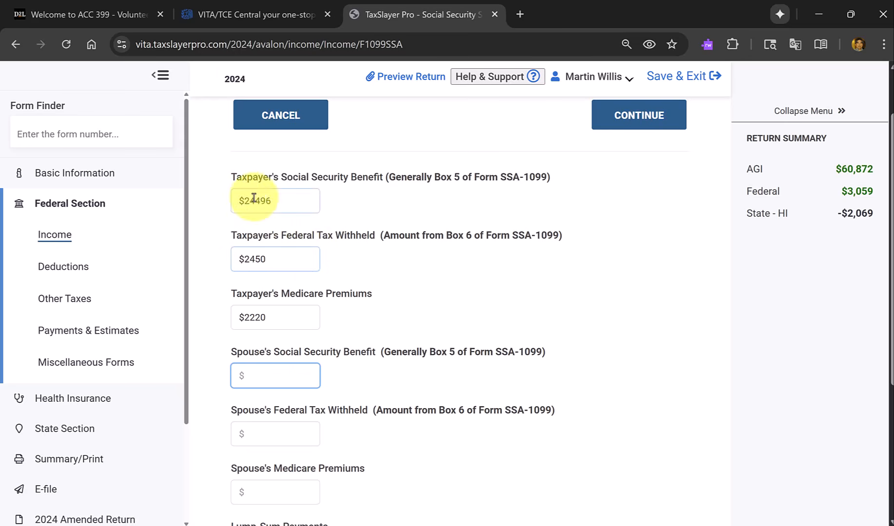
click(288, 195)
key(ctrl+c)
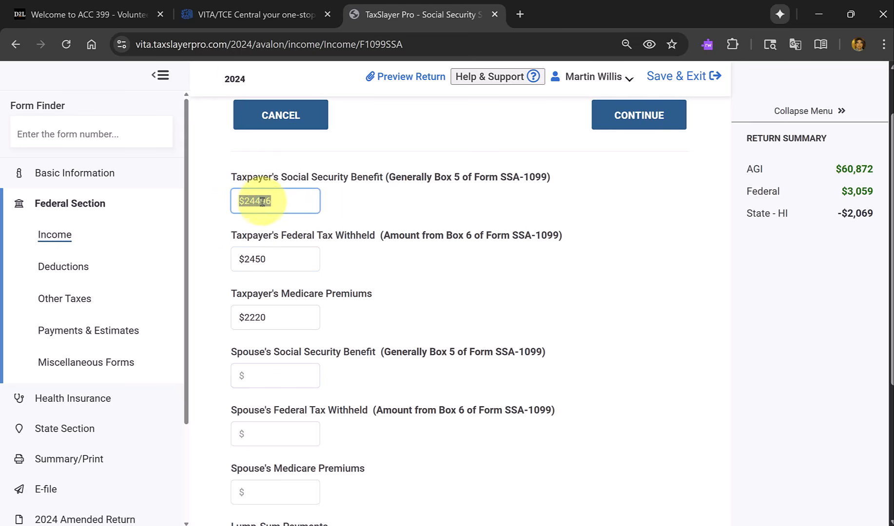
click(279, 376)
key(ctrl+v)
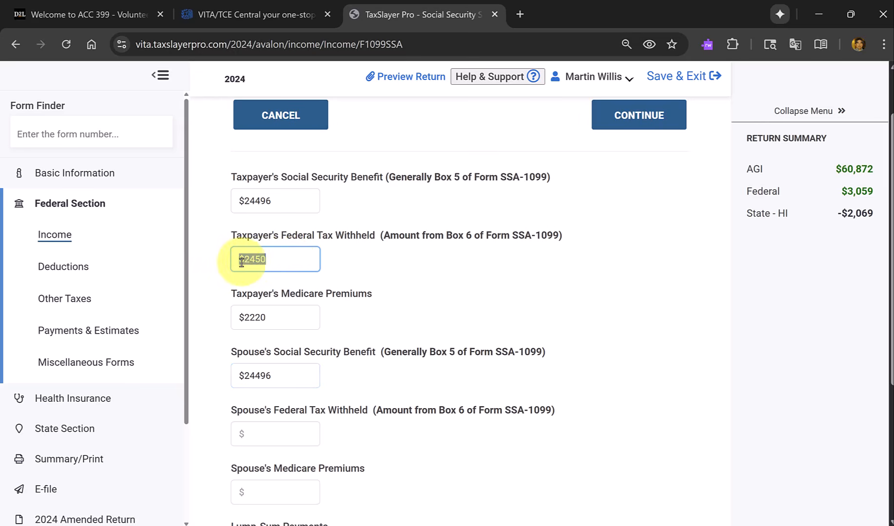
drag(251, 261, 276, 434)
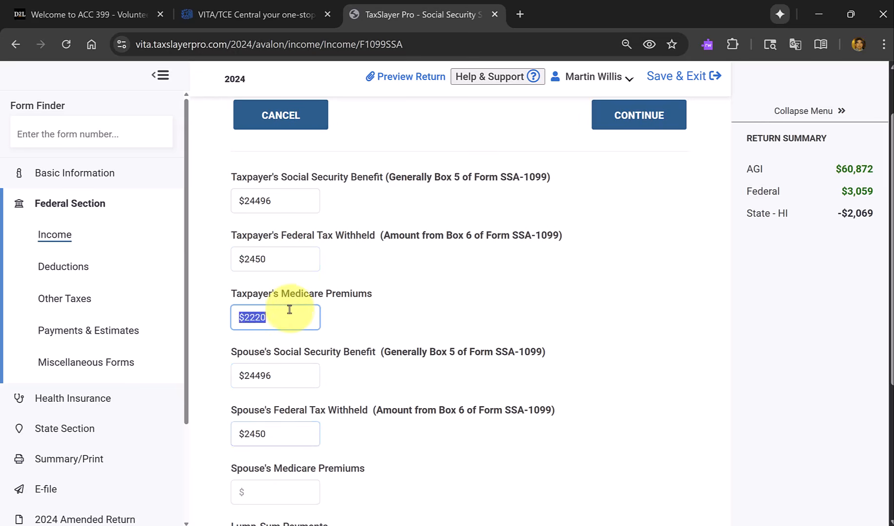
drag(264, 316, 294, 502)
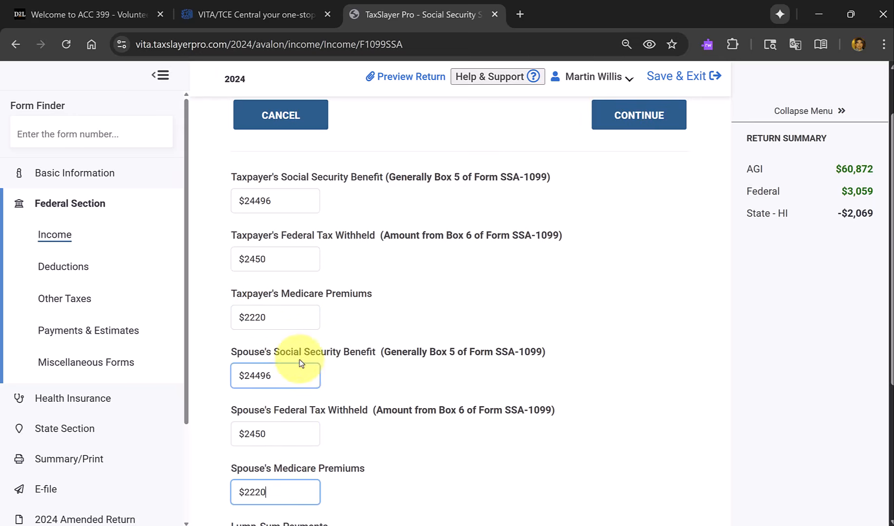
Clear the taxpayer's Medicare premiums, federal tax withheld and Social Security benefit amounts.
drag(295, 325, 216, 320)
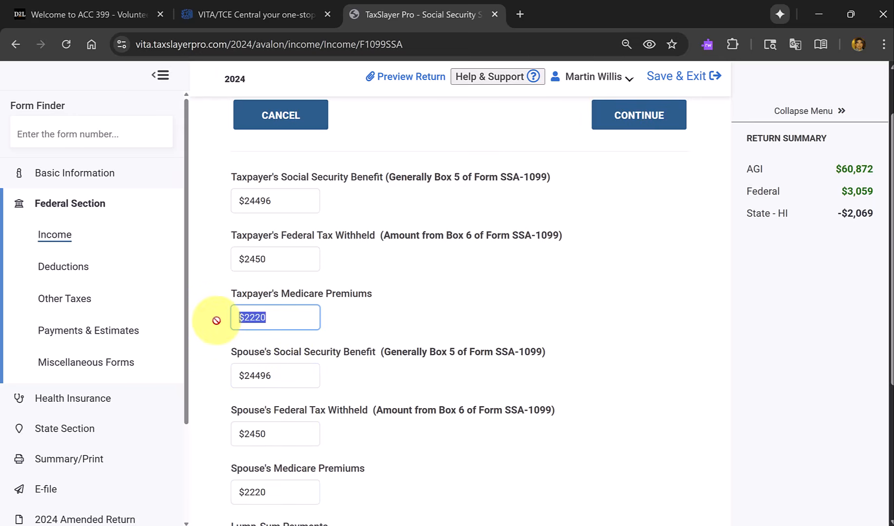
key(shift+Tab)
key(BackSpace)
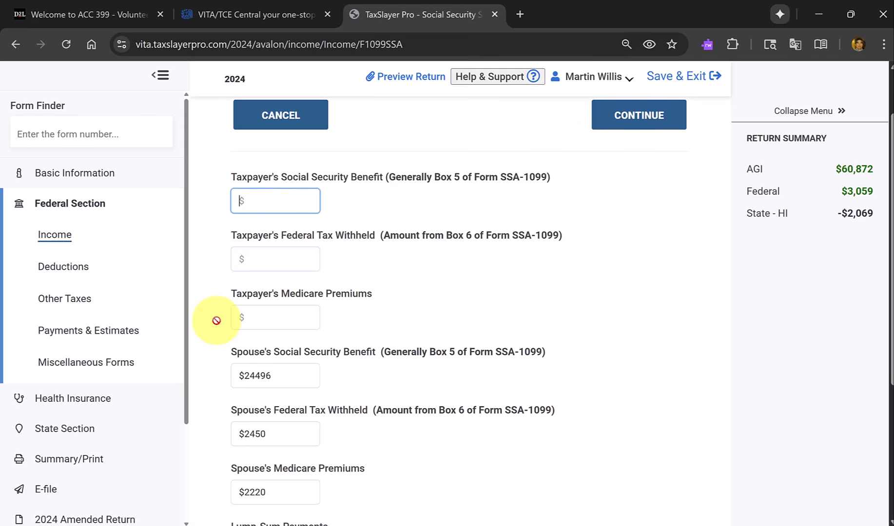
click(298, 375)
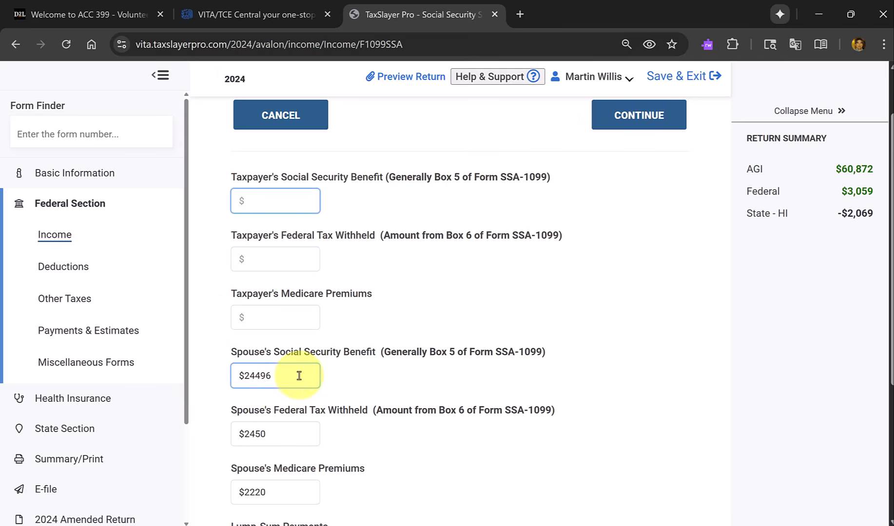
Review the spouse's Social Security amounts and save the SSA-1099 entry, returning to the IRA/Pension Distributions list.
scroll(407, 375, down, 2)
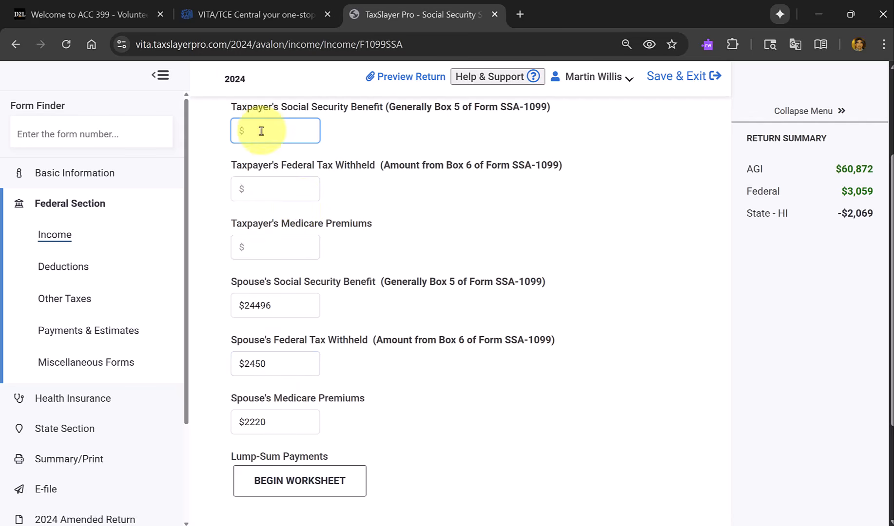
scroll(423, 349, down, 1)
scroll(423, 349, down, 2)
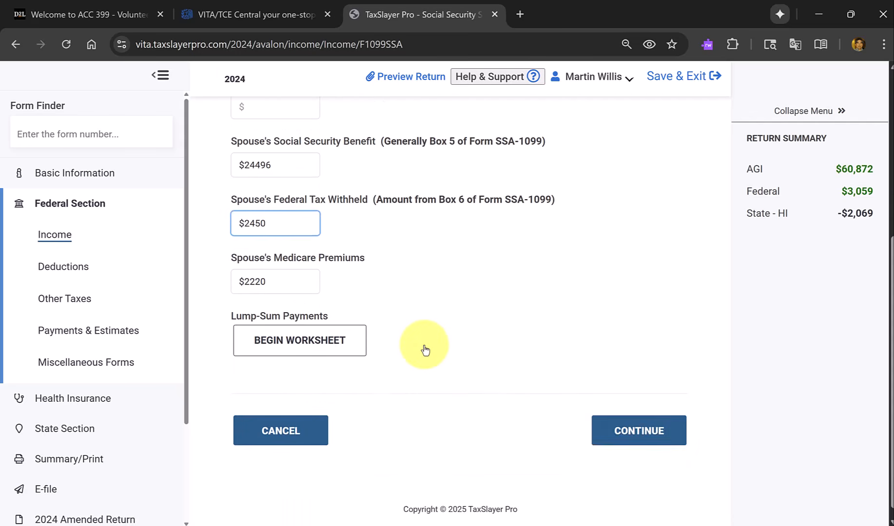
click(635, 438)
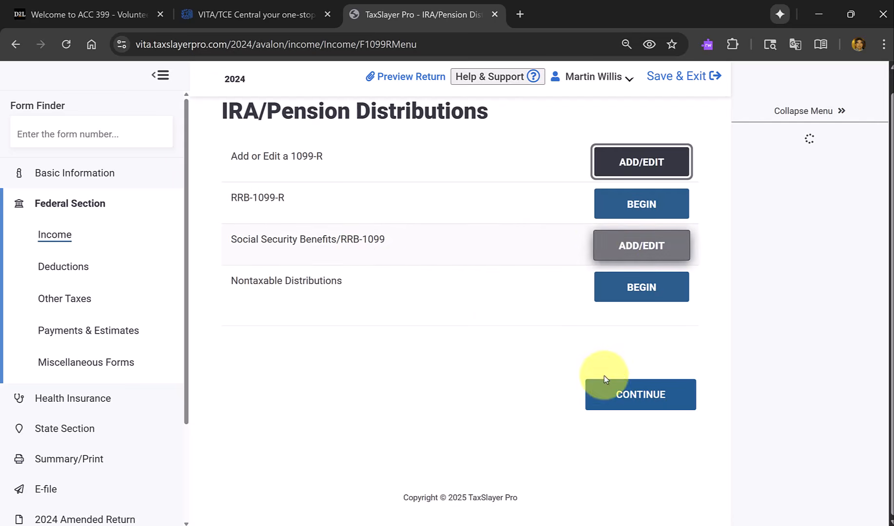
Return to the Income list and bring up Form 1099-C, Cancellation of Debt, in the practice PDF.
click(650, 395)
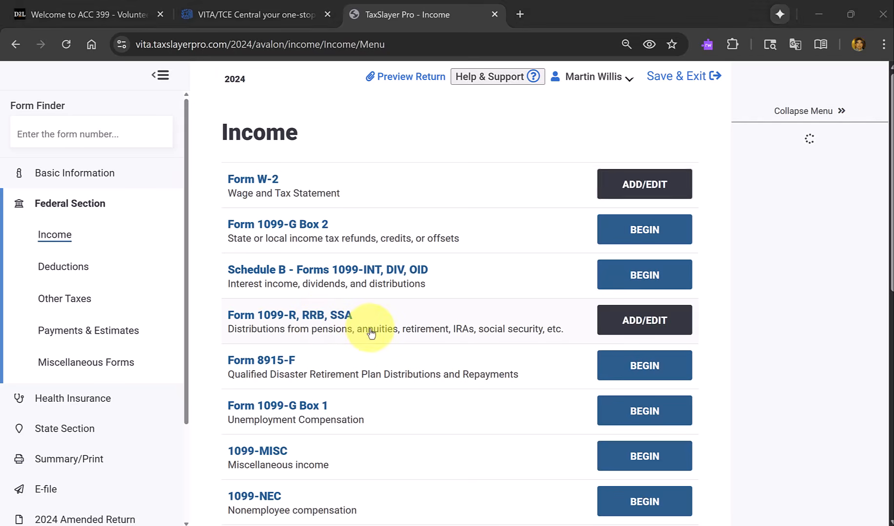
key(alt+Tab)
scroll(371, 333, down, 9)
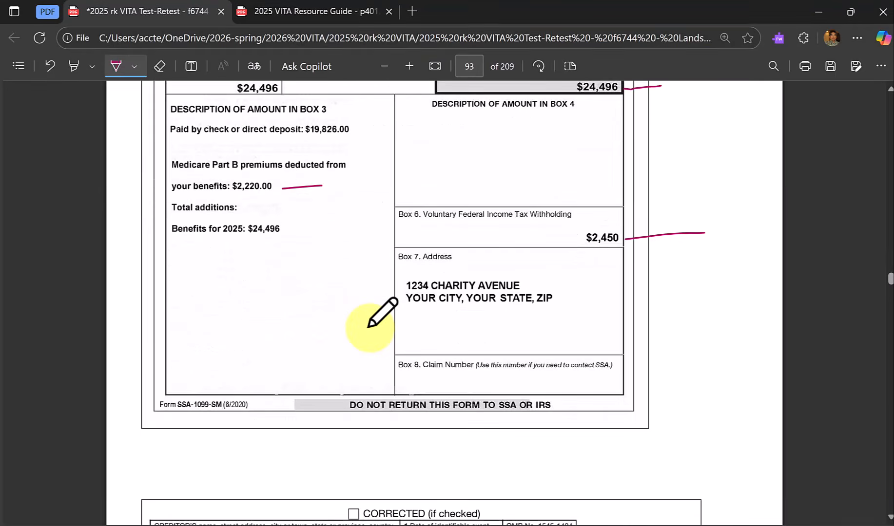
scroll(369, 326, down, 4)
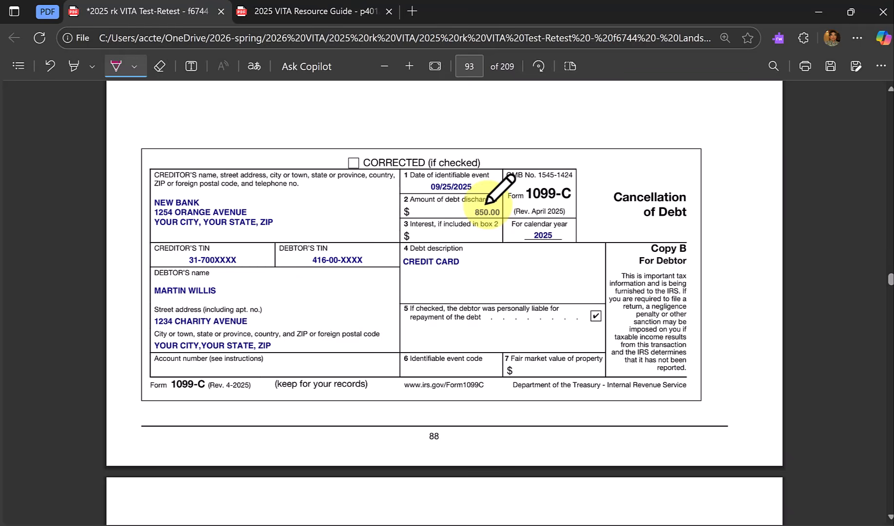
Switch back to TaxSlayer and begin the Other Income section, which covers cancellation of debt.
key(alt+Tab)
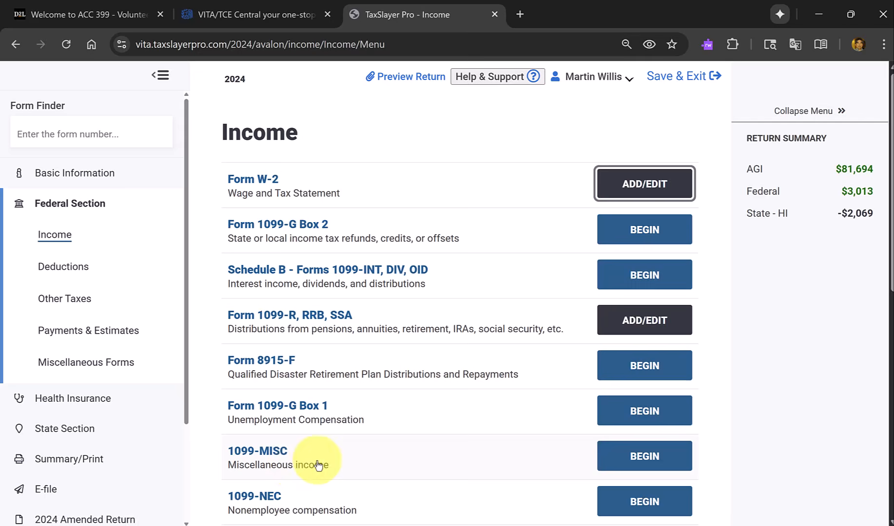
scroll(318, 465, down, 5)
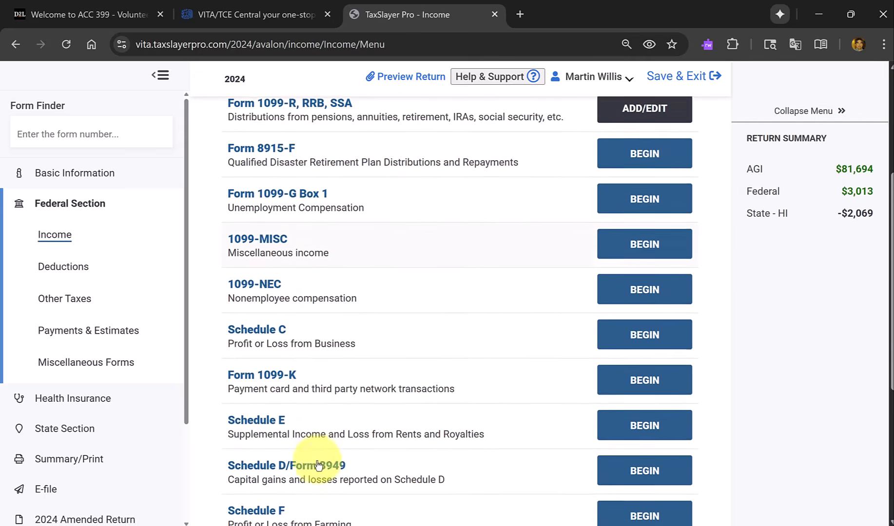
scroll(318, 466, down, 3)
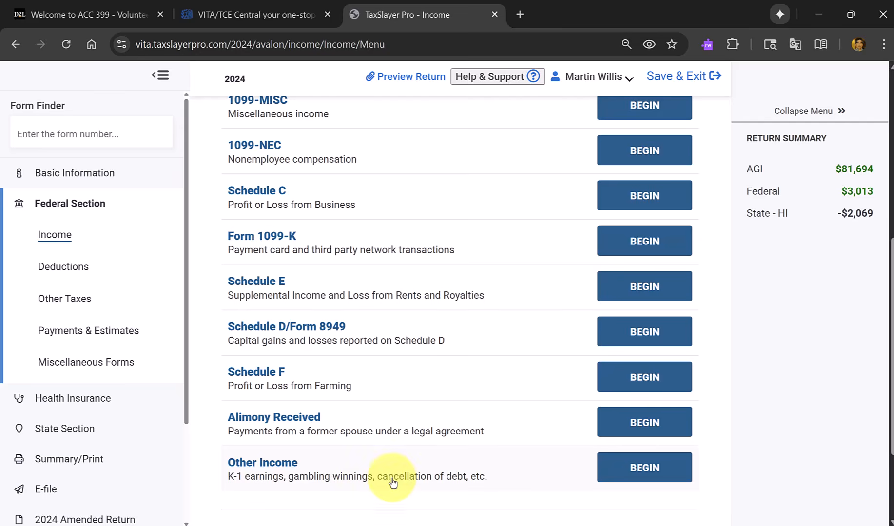
click(625, 472)
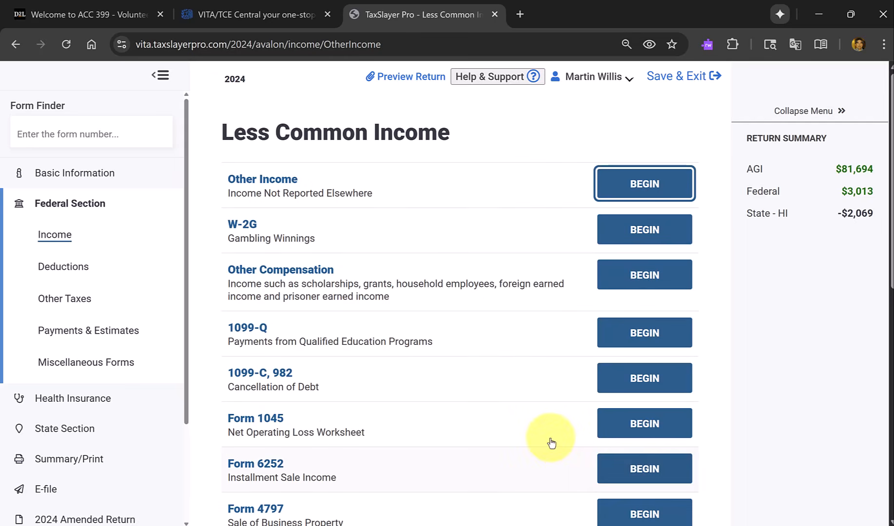
Begin a Form 1099-C entry from the Cancellation of Debt section of Less Common Income.
scroll(433, 364, down, 5)
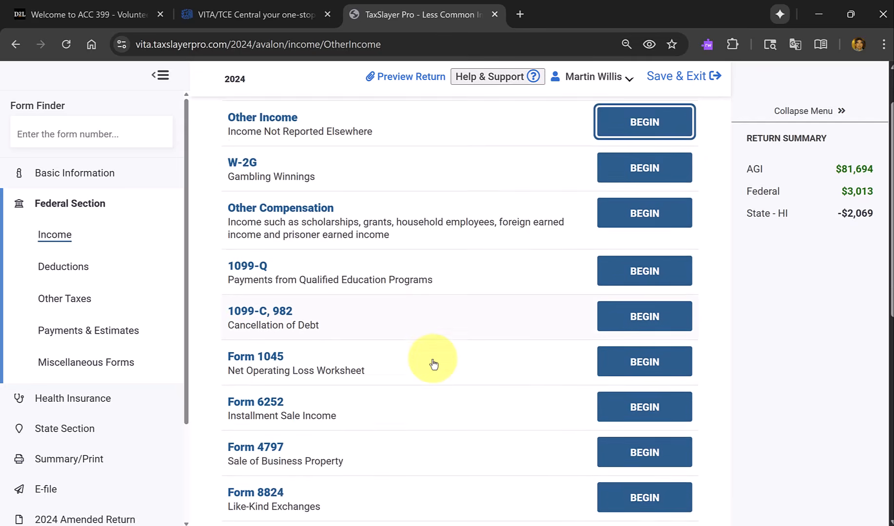
scroll(433, 364, down, 3)
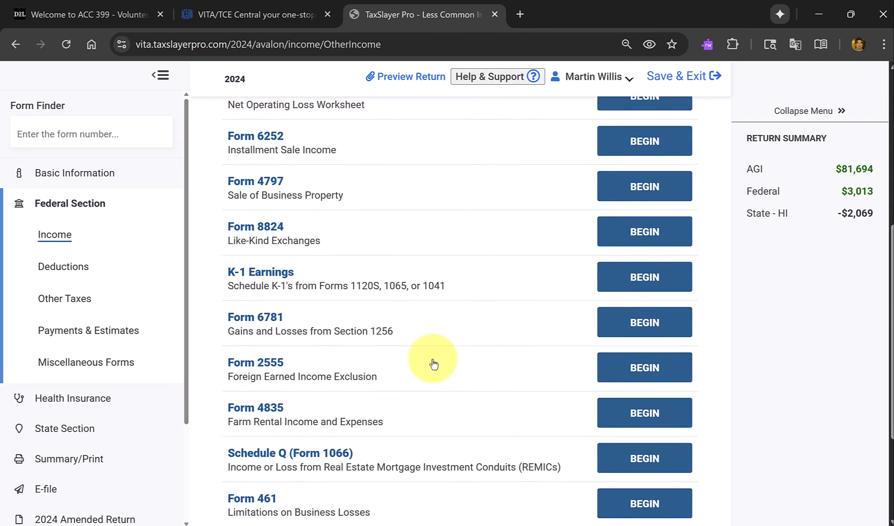
scroll(433, 364, up, 4)
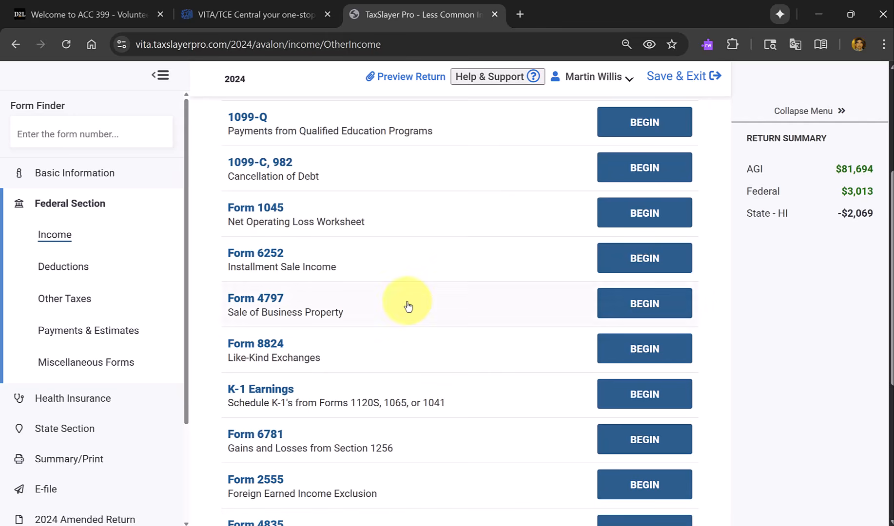
click(643, 171)
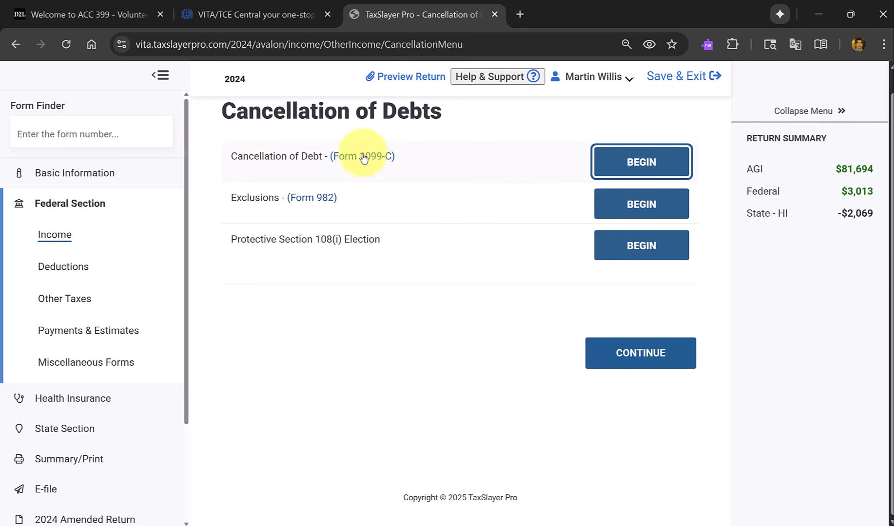
click(650, 171)
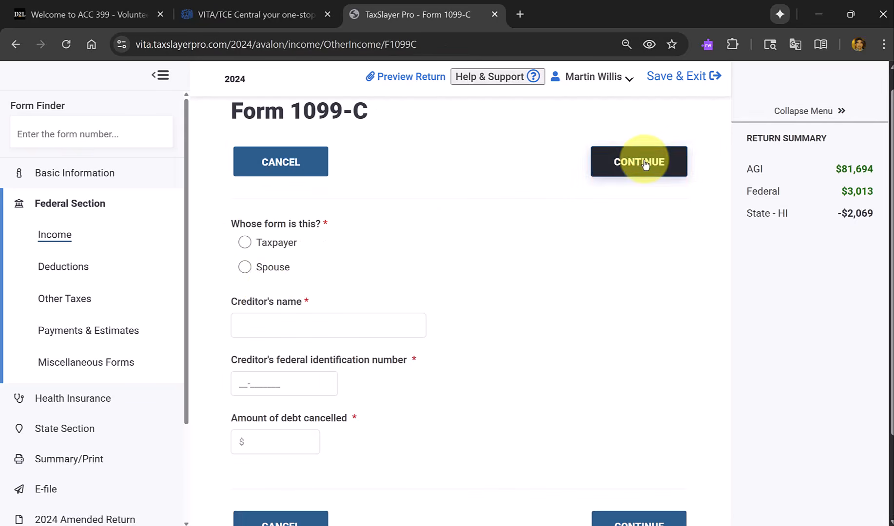
Assign the Form 1099-C to the taxpayer and enter New Bank as the creditor's name from the PDF.
click(245, 244)
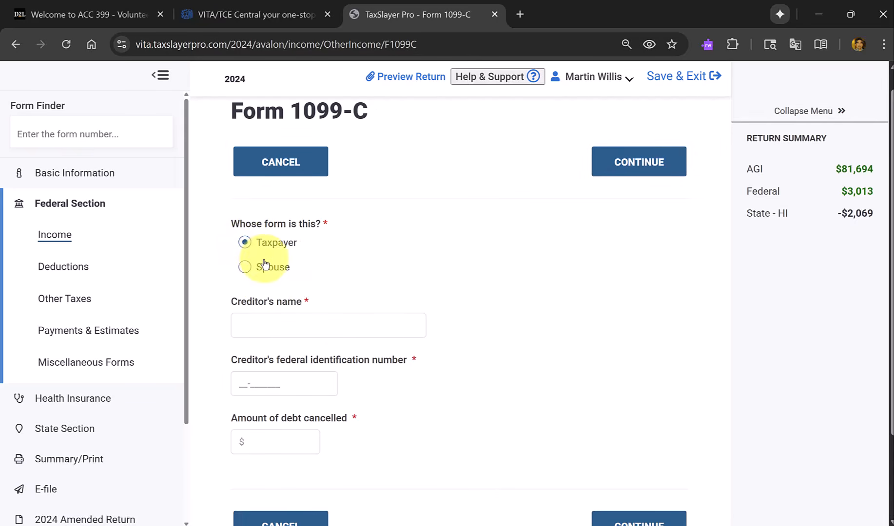
click(329, 320)
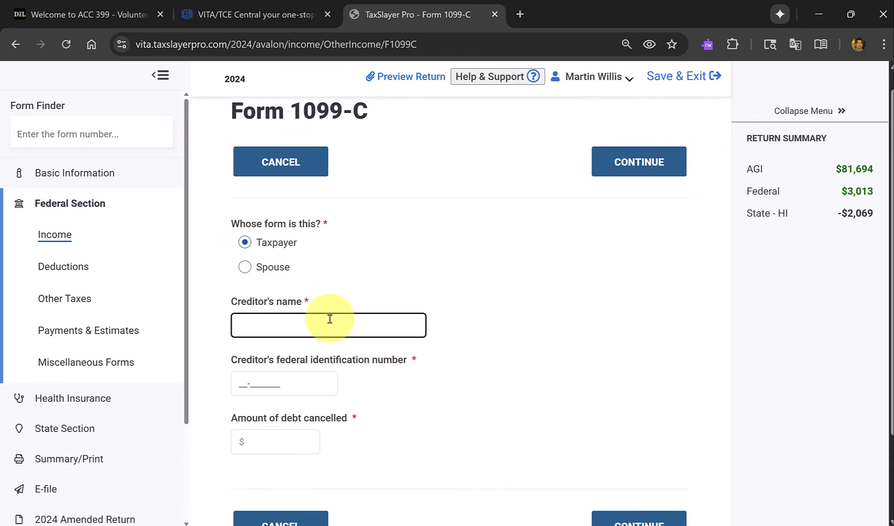
key(alt+Tab)
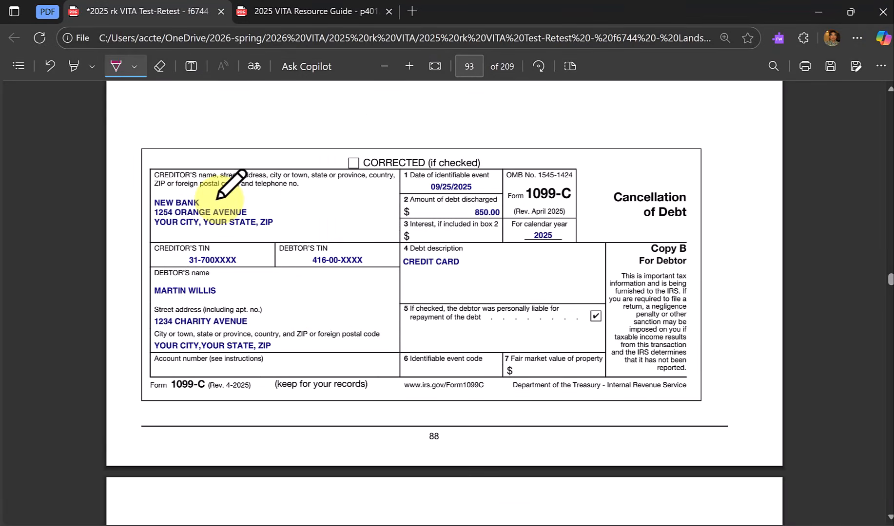
key(alt+Tab)
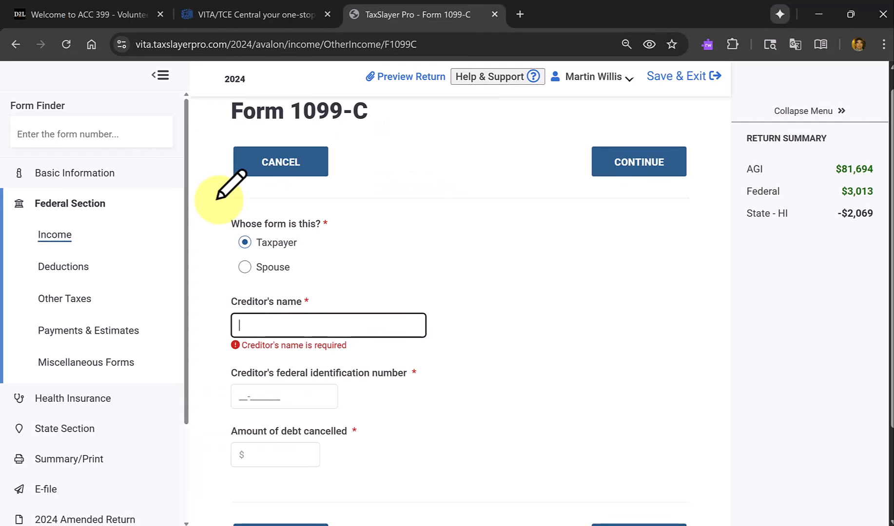
text(New B)
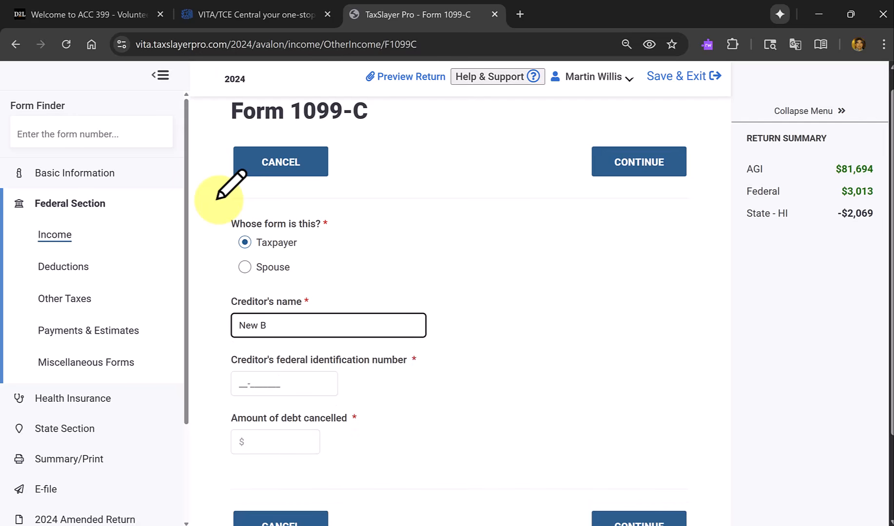
click(218, 202)
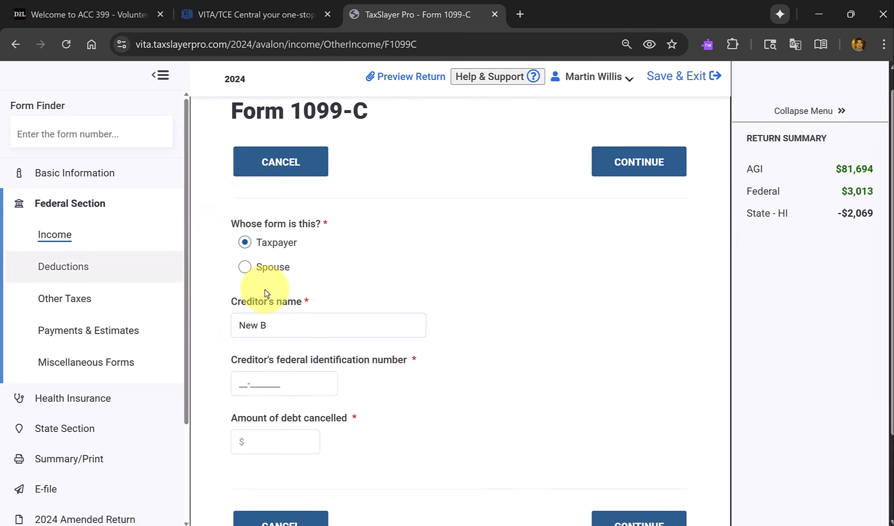
click(318, 321)
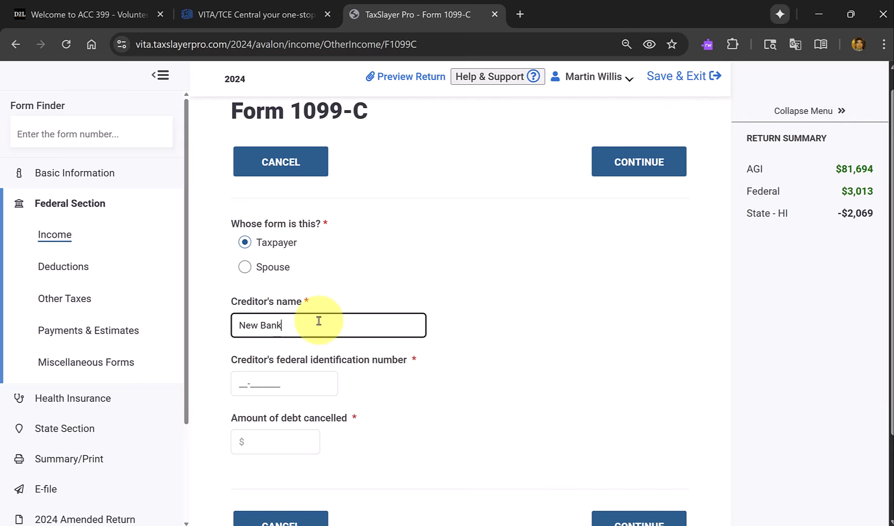
key(Tab)
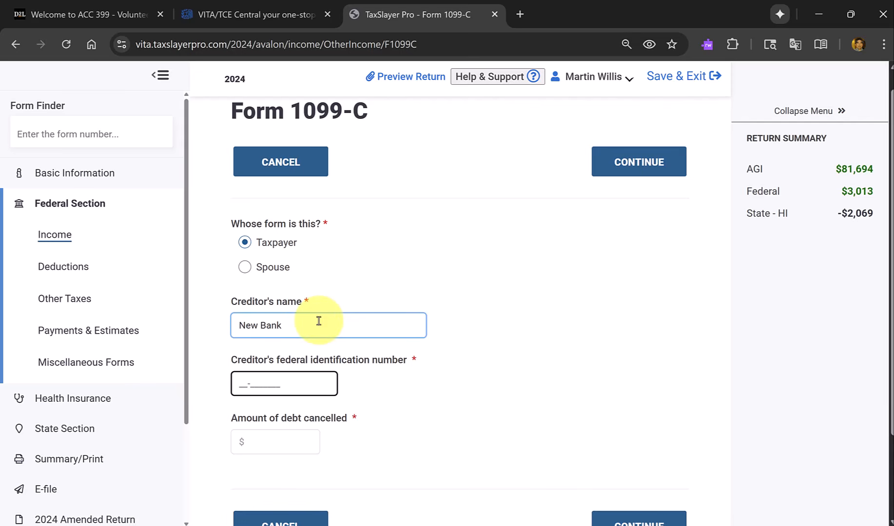
Look up the creditor's TIN in the PDF and fill in the creditor's federal identification number, replacing the masked digits with ones.
key(alt+Tab)
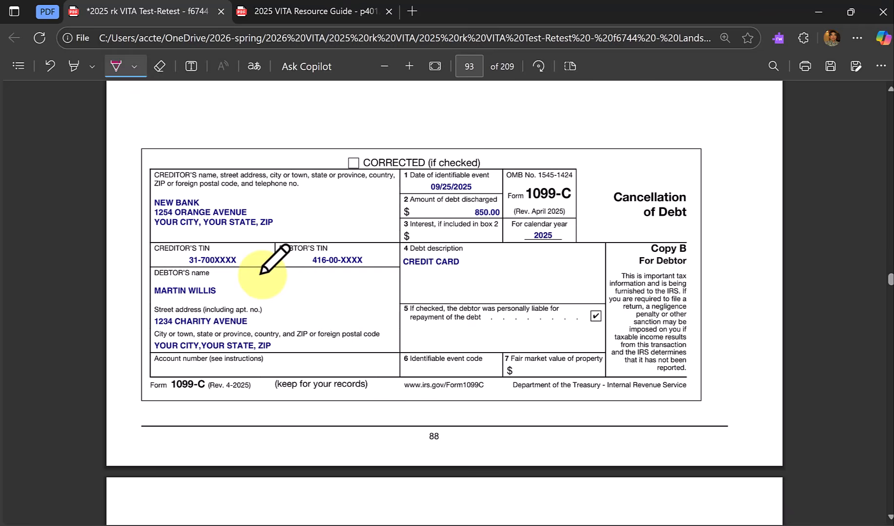
key(alt+Tab)
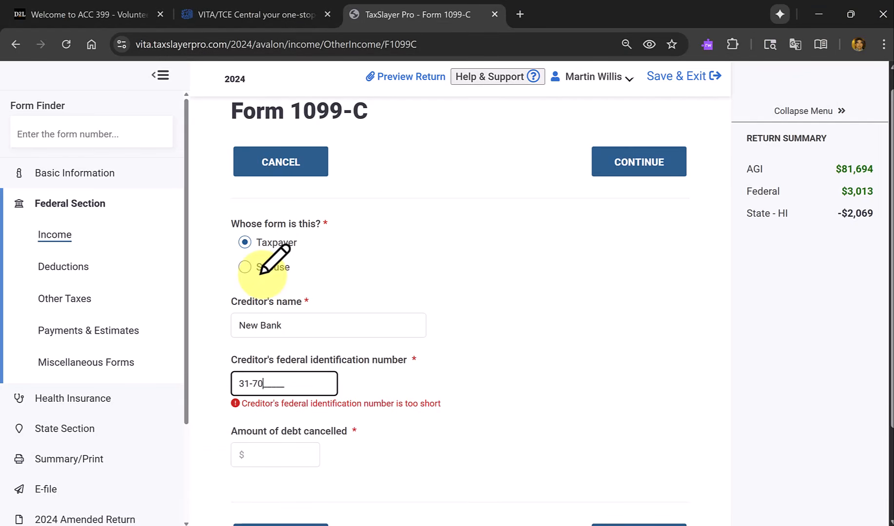
text(1111)
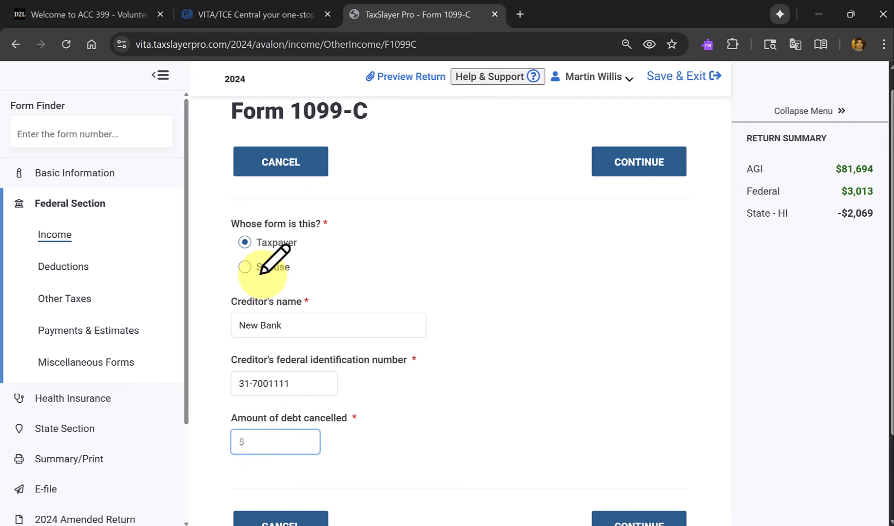
Mark the debt discharged on the PDF's Form 1099-C and enter $850 as the amount of debt cancelled.
key(alt+Tab)
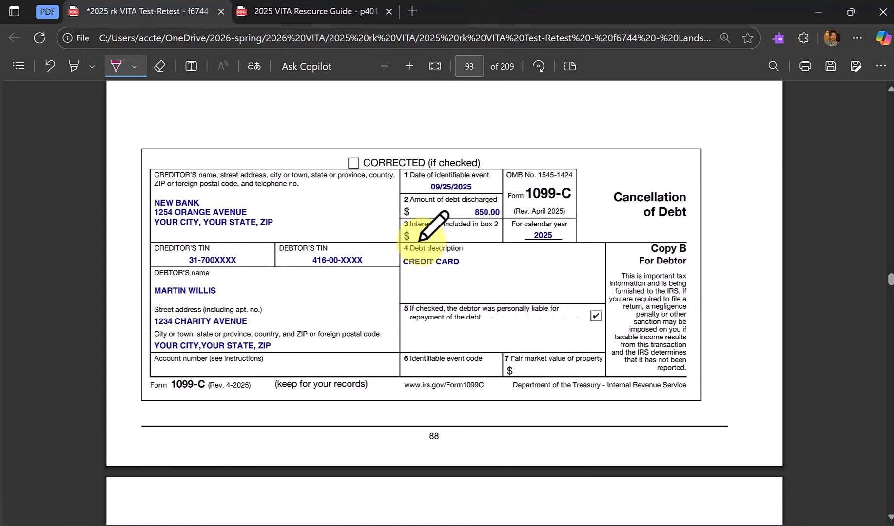
drag(501, 211, 523, 208)
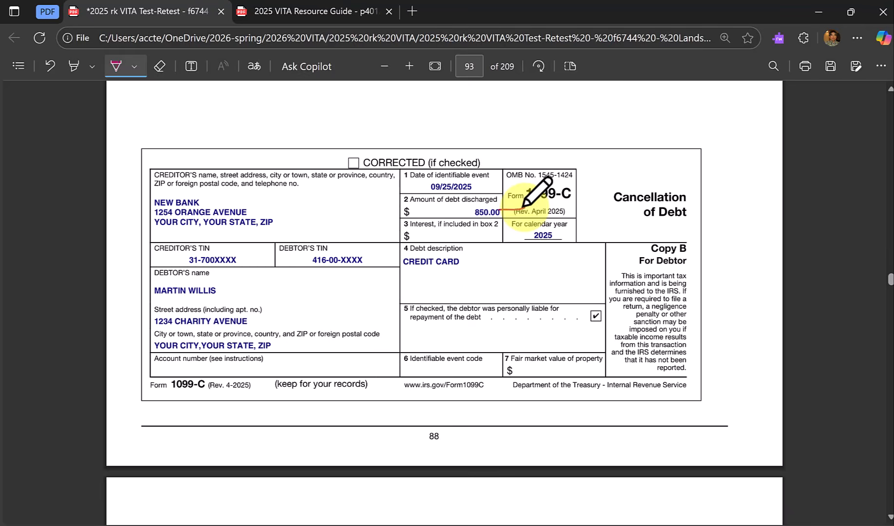
key(alt+Tab)
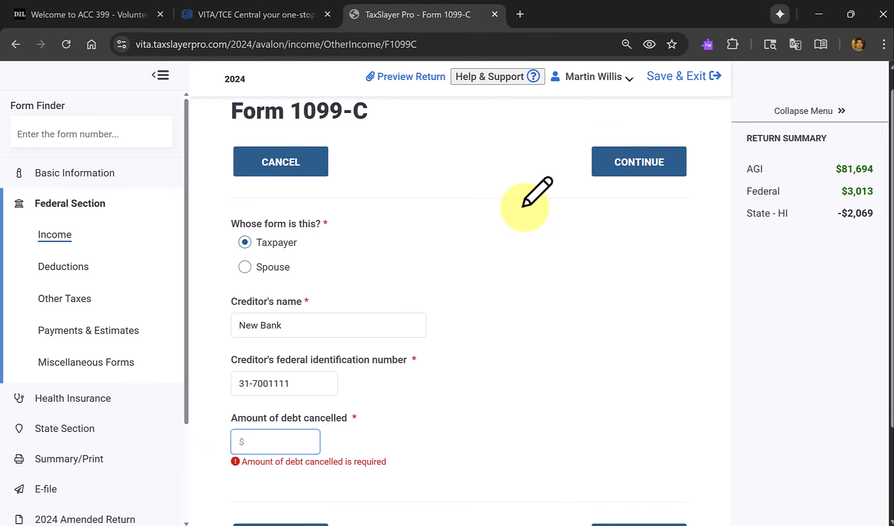
text(850)
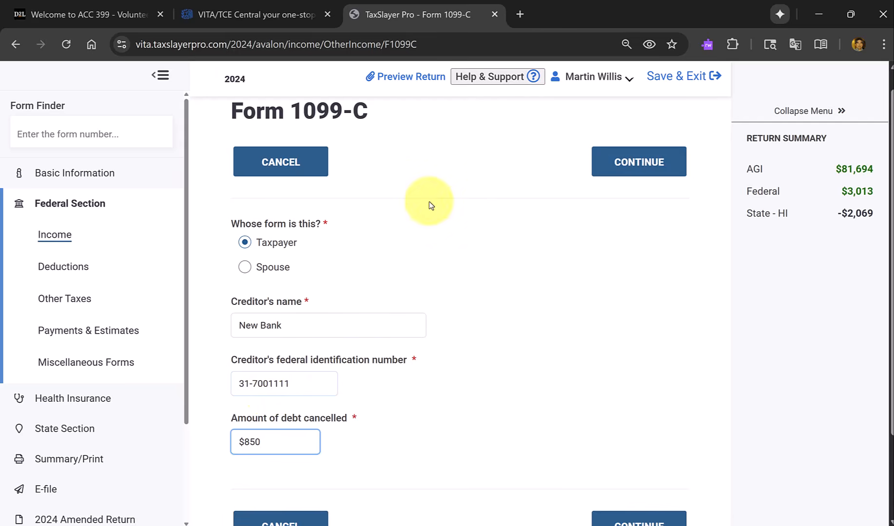
Save the Form 1099-C entry and leave Cancellation of Debts, returning to the Less Common Income list.
click(671, 154)
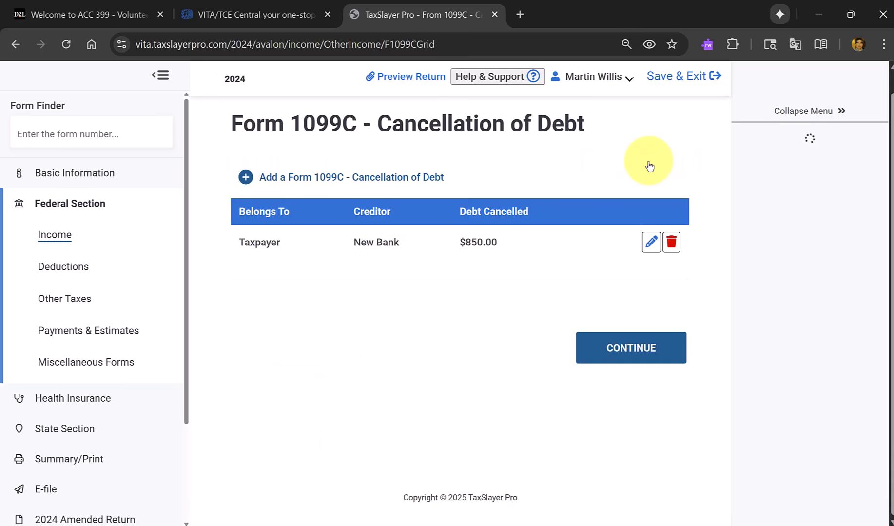
click(647, 359)
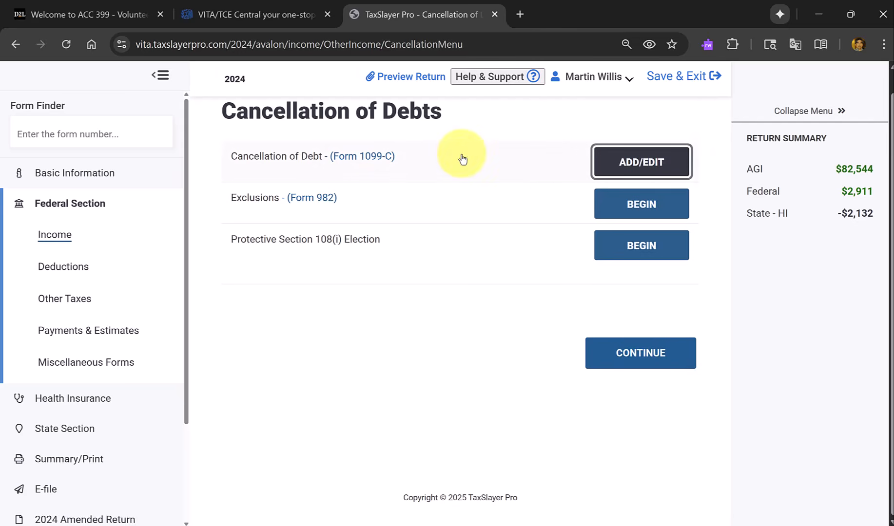
click(633, 354)
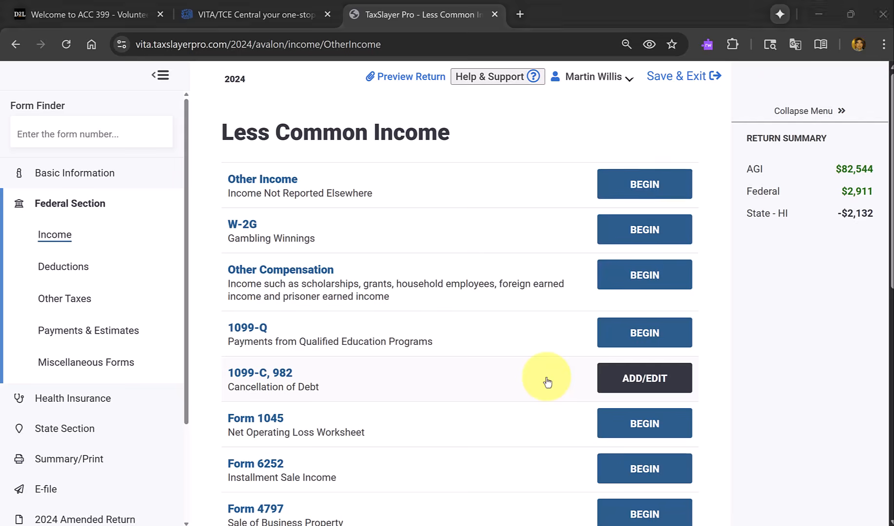
Go back through the scenario PDF from the Form 1099-C to the interview notes and mark the spouse's $500 prize drawing note with the pen.
key(alt+Tab)
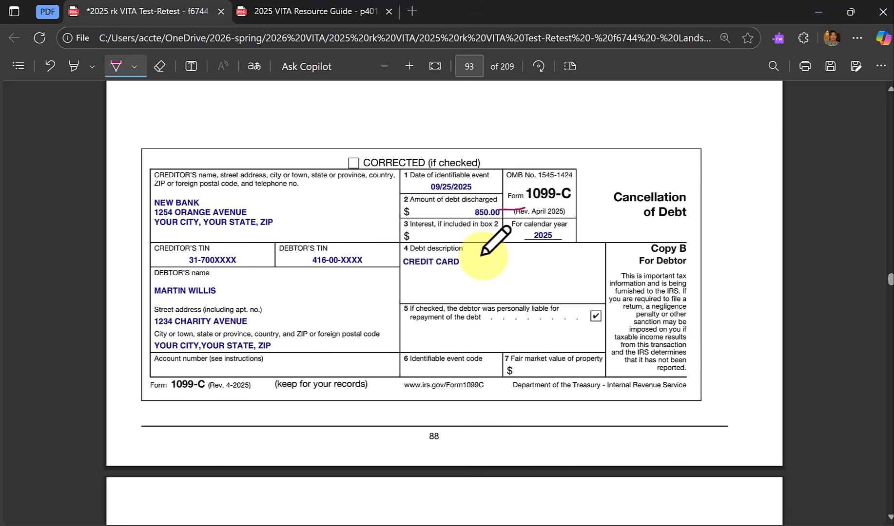
scroll(488, 239, down, 5)
scroll(483, 256, down, 3)
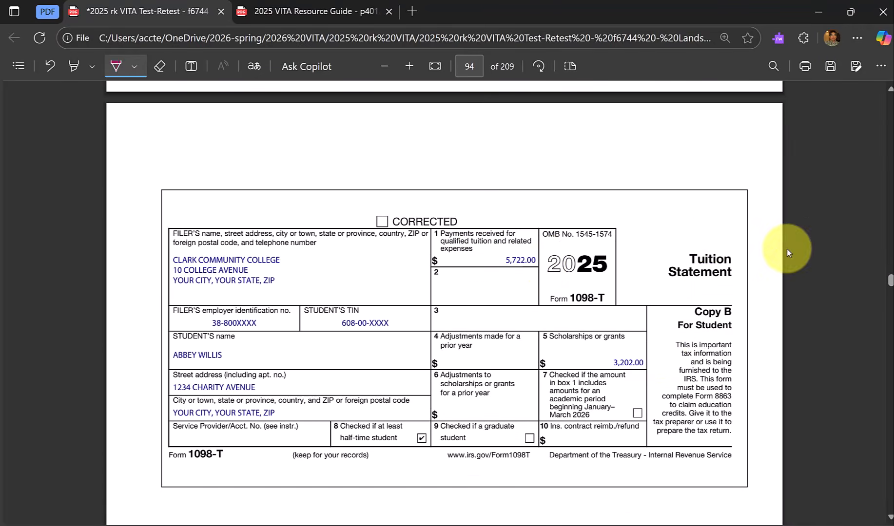
scroll(709, 285, up, 10)
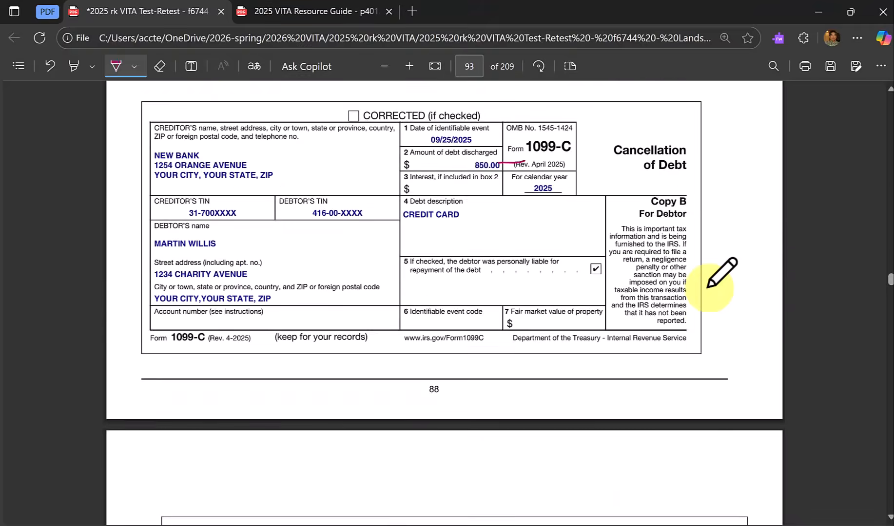
scroll(709, 285, up, 15)
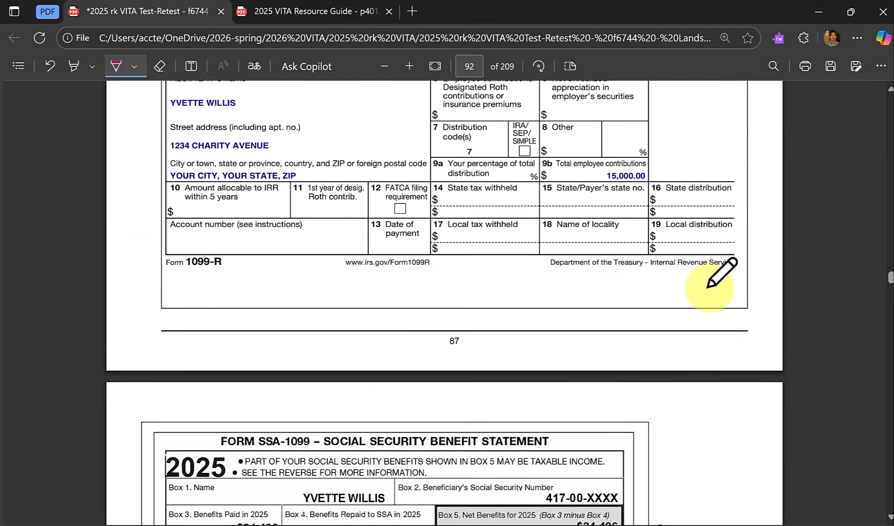
scroll(710, 285, up, 15)
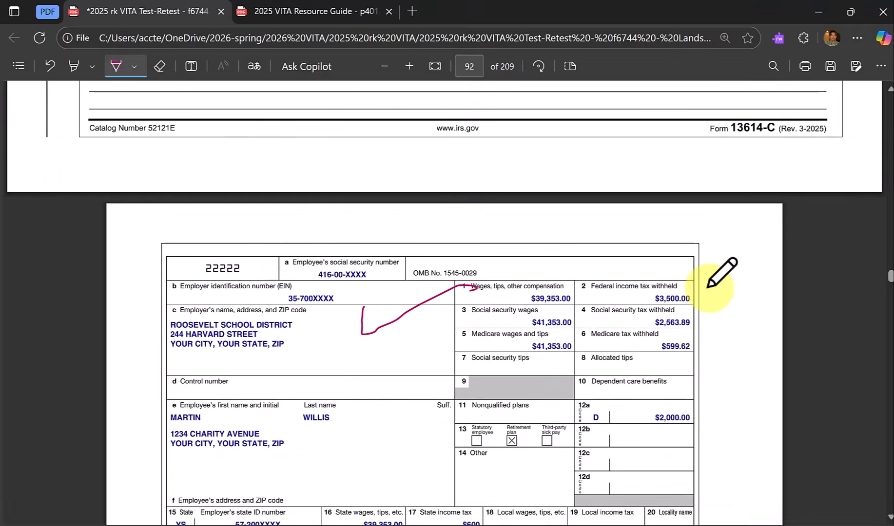
scroll(708, 287, up, 5)
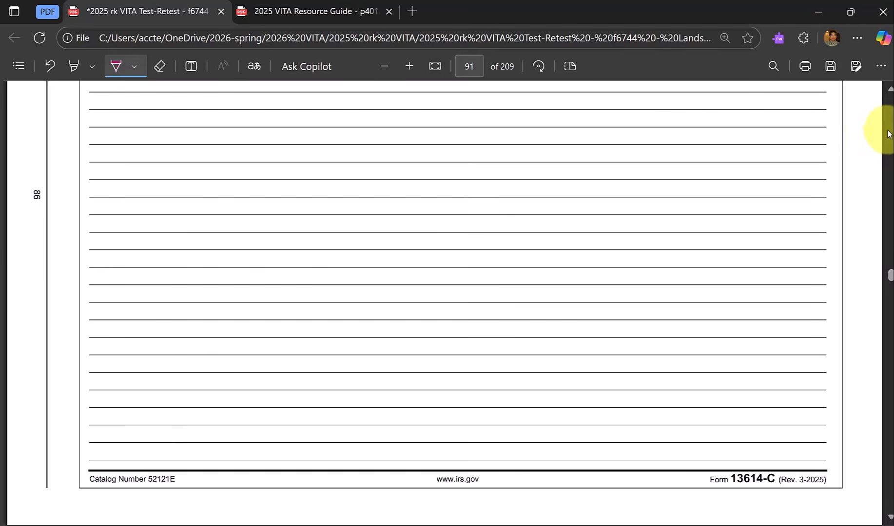
scroll(890, 131, up, 20)
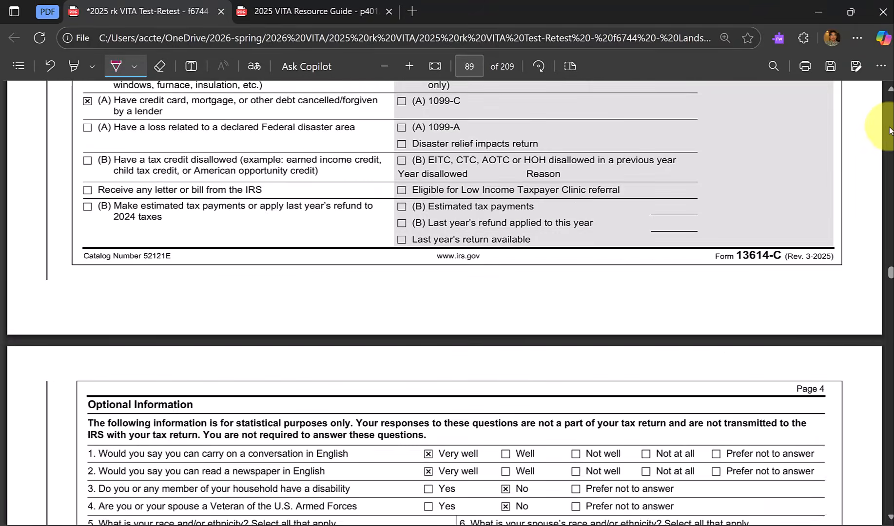
scroll(890, 130, up, 20)
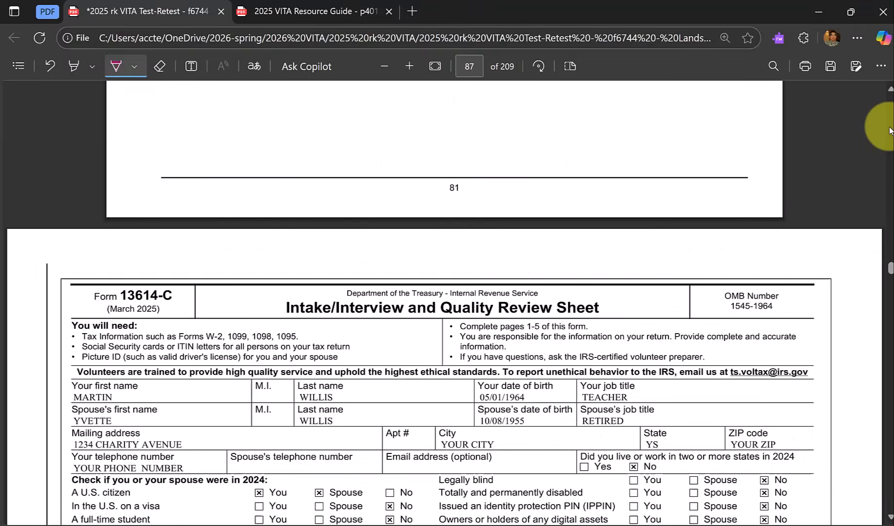
scroll(889, 131, up, 2)
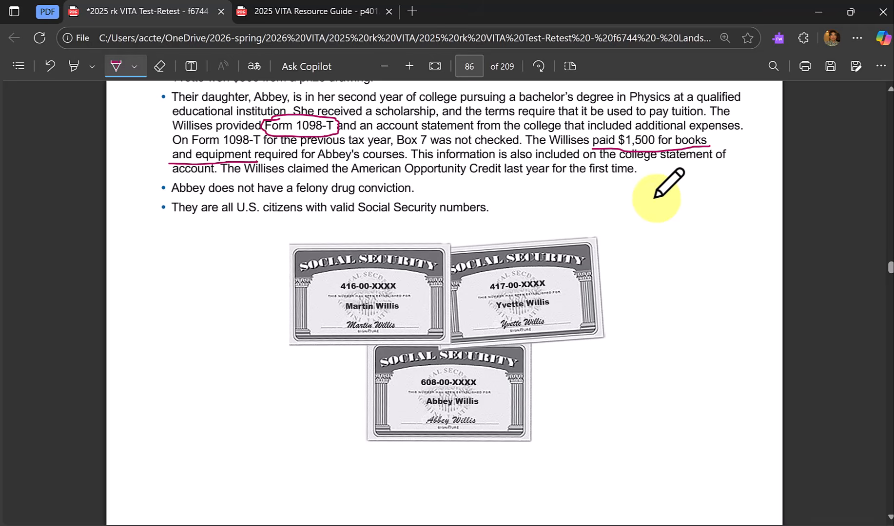
scroll(660, 190, up, 2)
scroll(658, 195, up, 2)
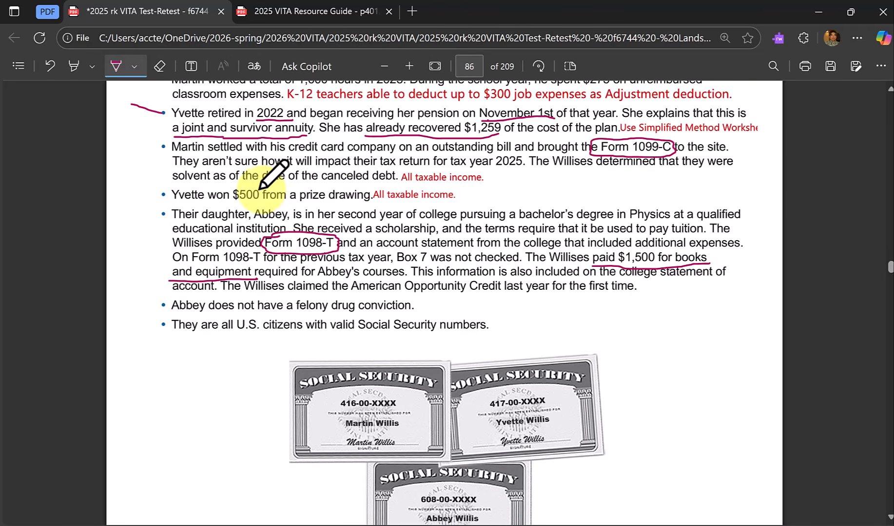
drag(259, 189, 315, 180)
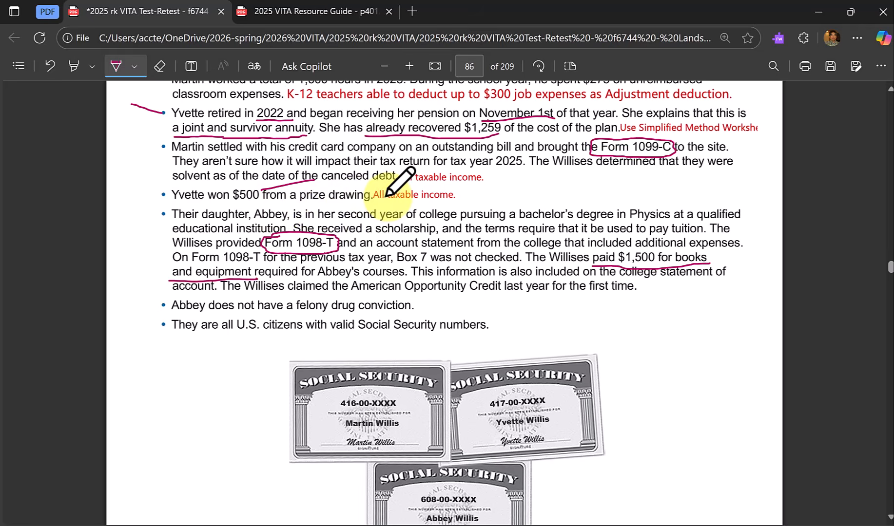
Switch to TaxSlayer, look through the less common and main income categories for one covering the prize winnings, and reopen the Other Income category.
key(alt+Tab)
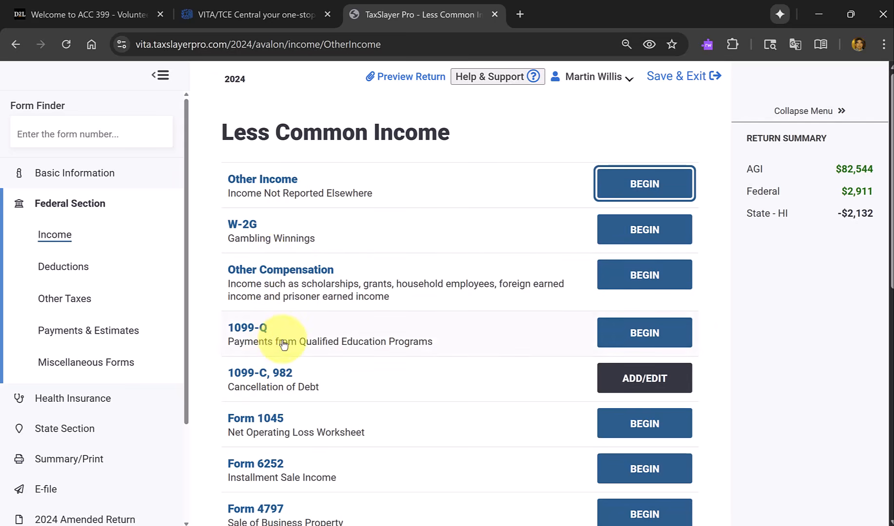
scroll(280, 380, down, 2)
scroll(280, 390, down, 1)
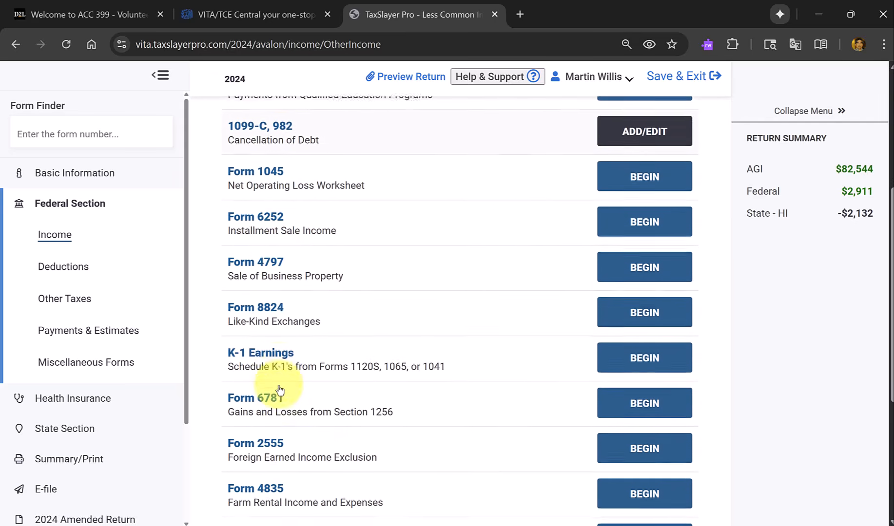
scroll(284, 430, down, 3)
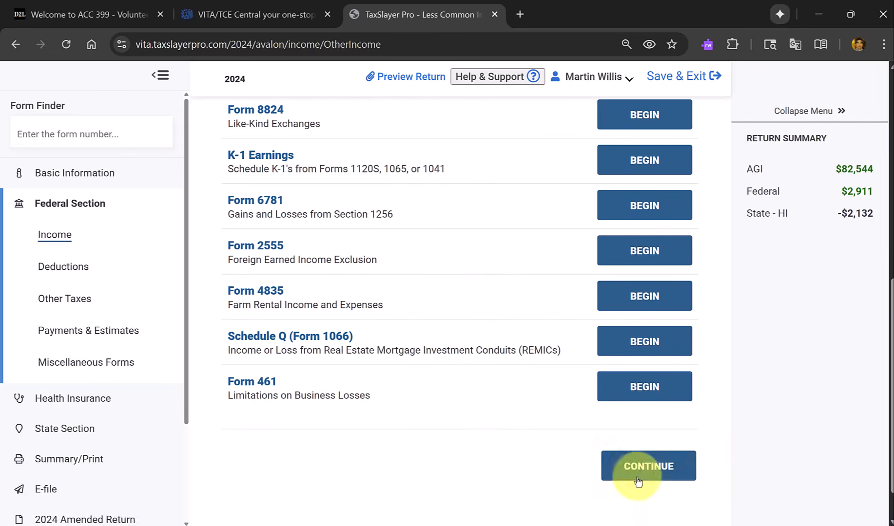
click(651, 468)
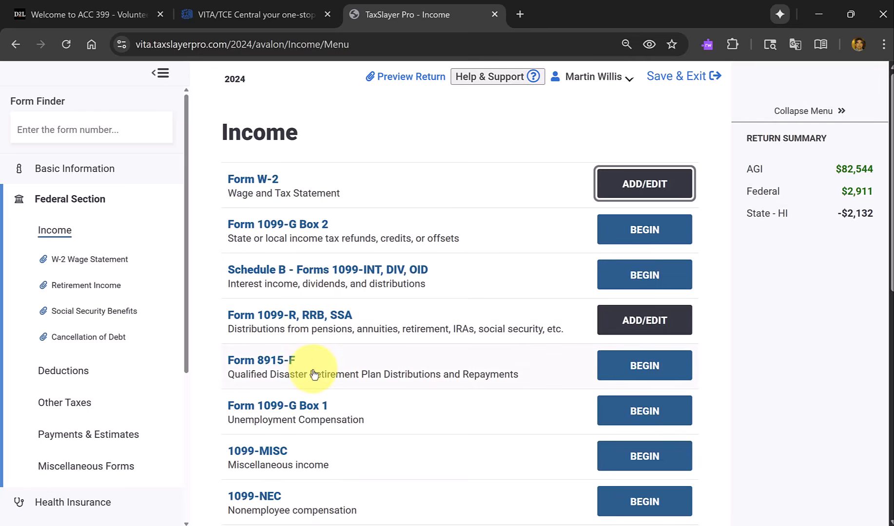
scroll(310, 353, down, 2)
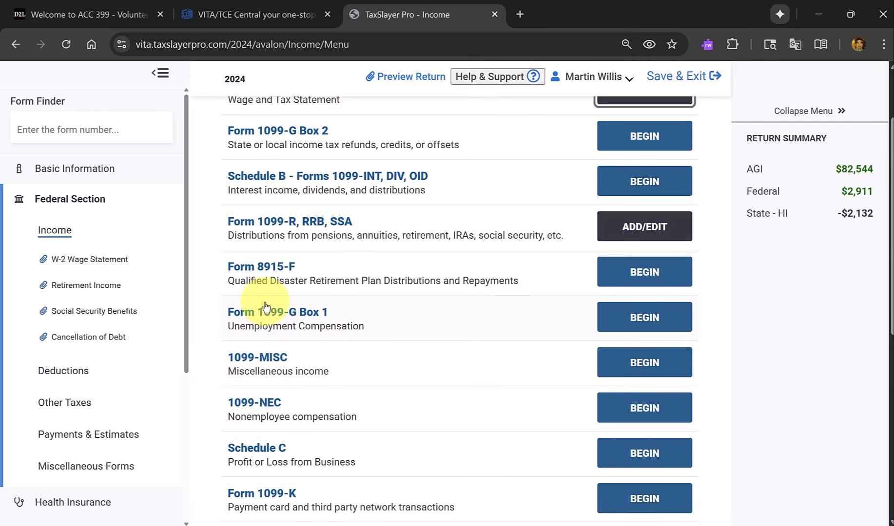
scroll(273, 229, down, 3)
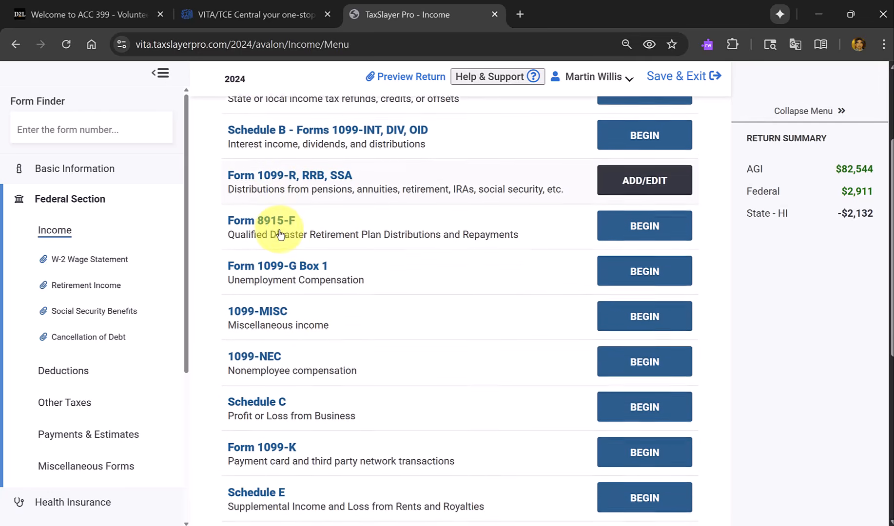
scroll(280, 234, down, 5)
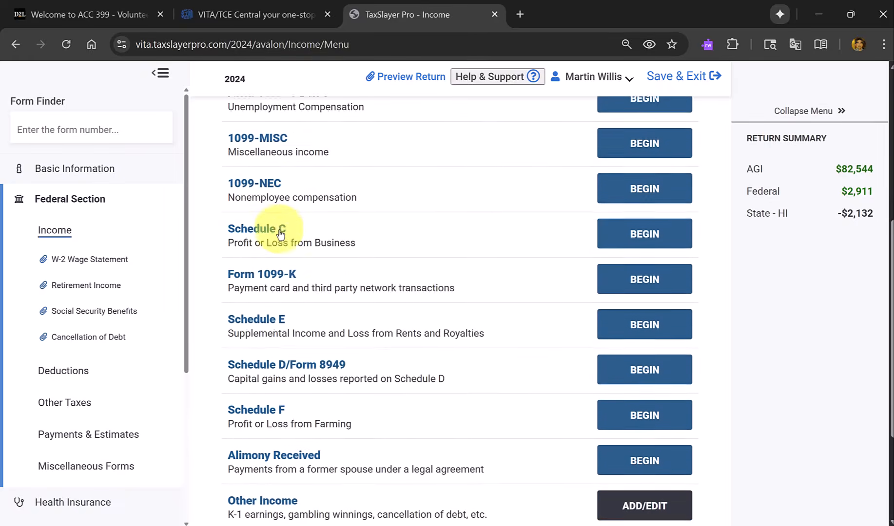
scroll(280, 234, up, 8)
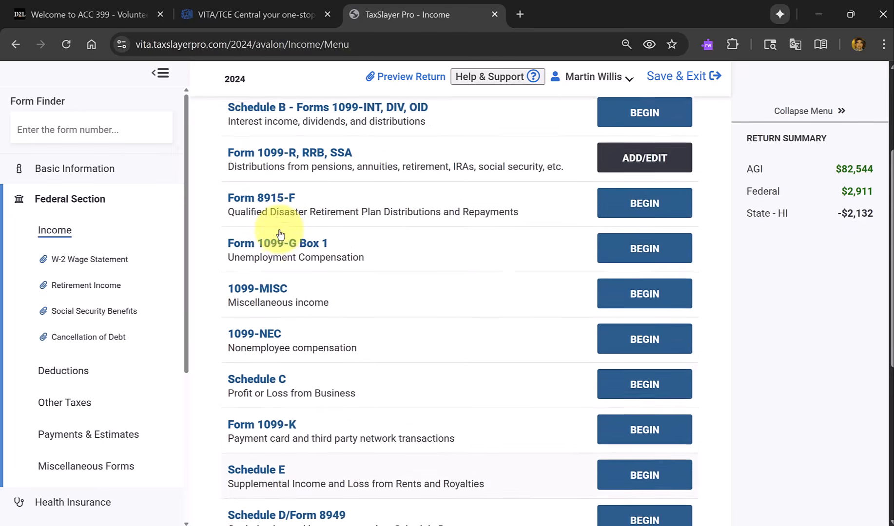
scroll(283, 234, down, 3)
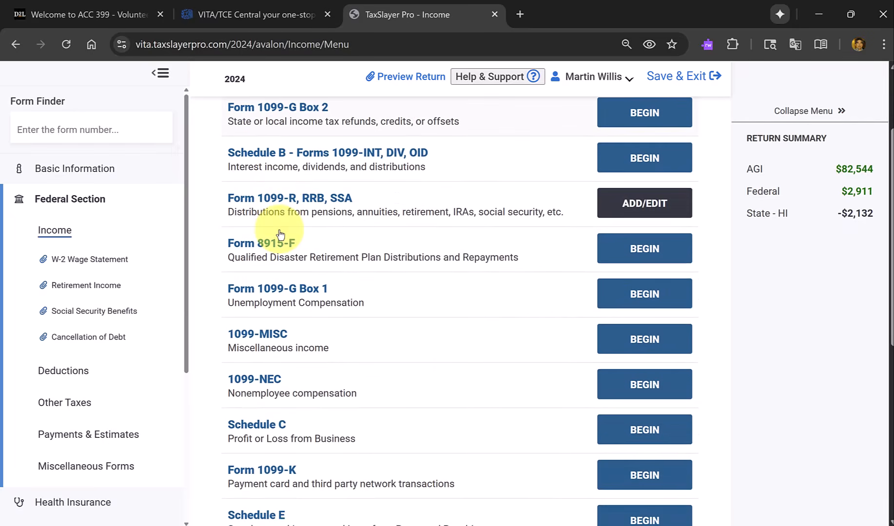
scroll(261, 359, down, 7)
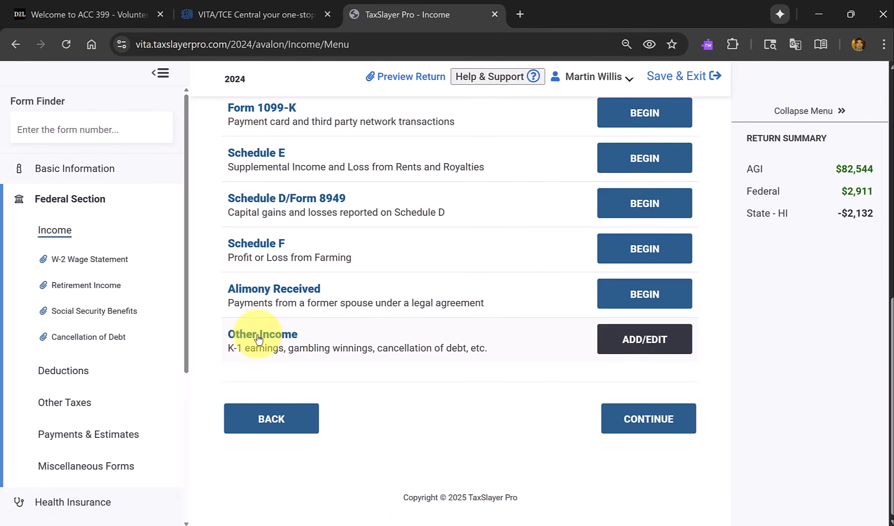
click(629, 342)
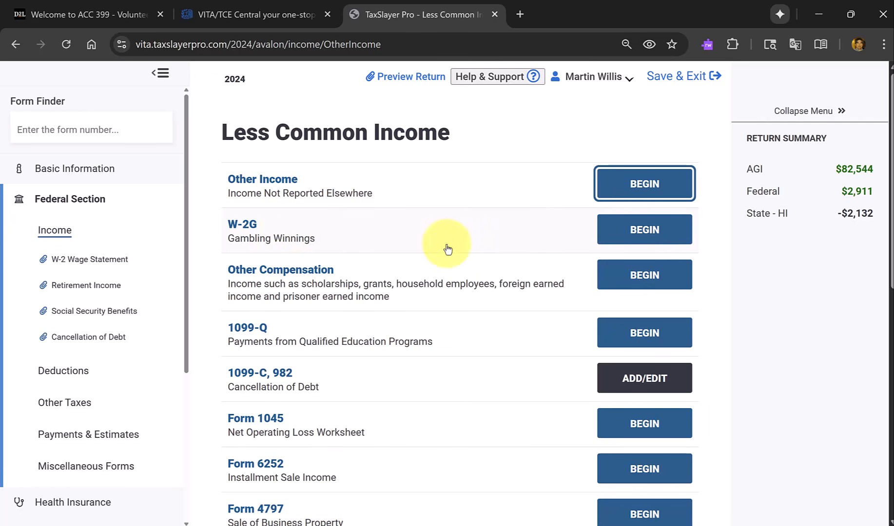
click(641, 234)
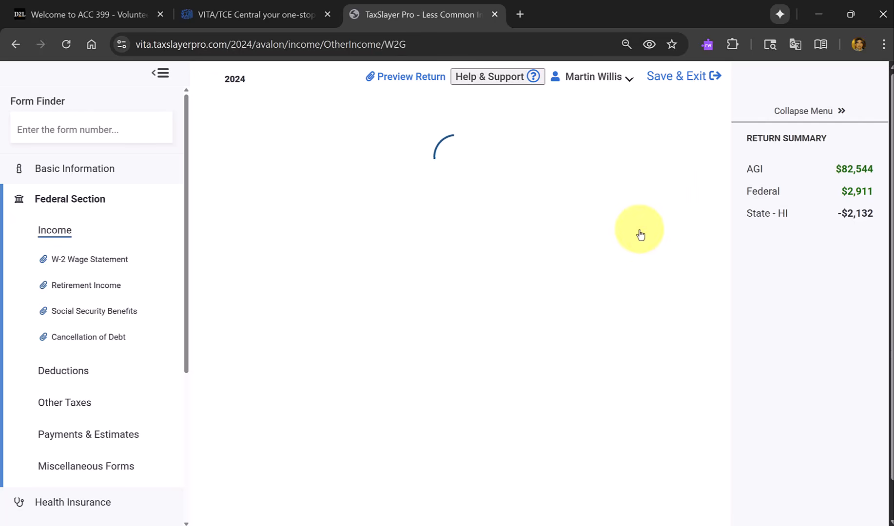
scroll(639, 235, down, 2)
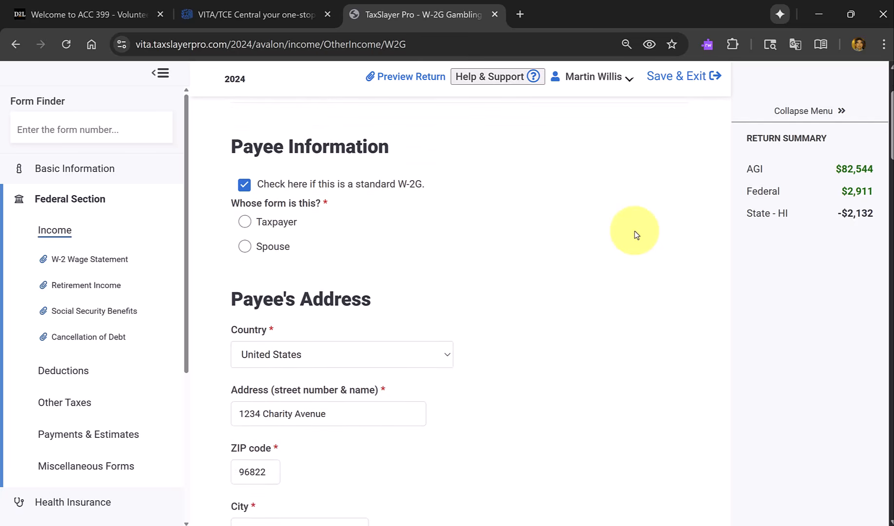
scroll(380, 306, down, 2)
scroll(370, 283, up, 3)
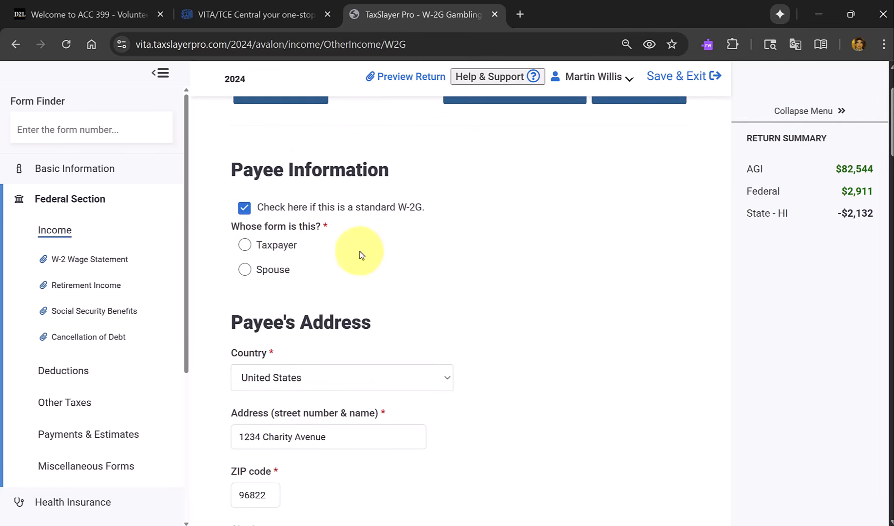
scroll(335, 224, down, 1)
scroll(336, 225, down, 6)
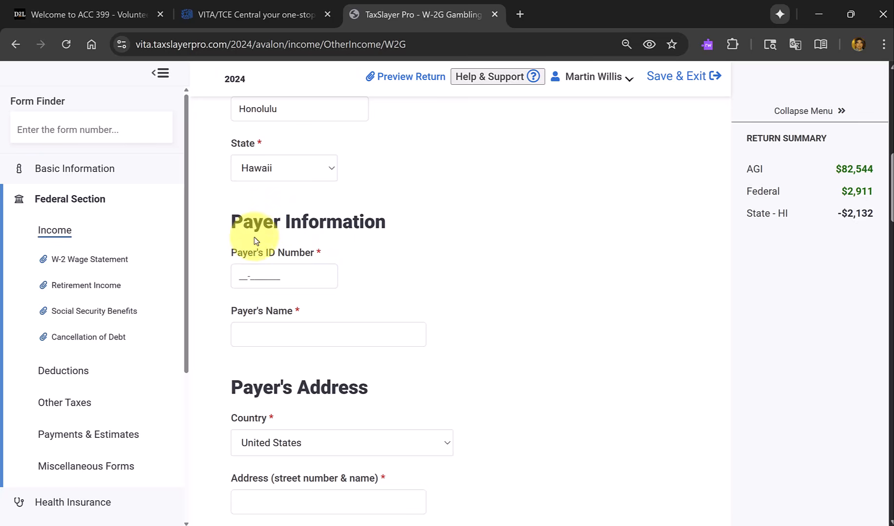
click(341, 333)
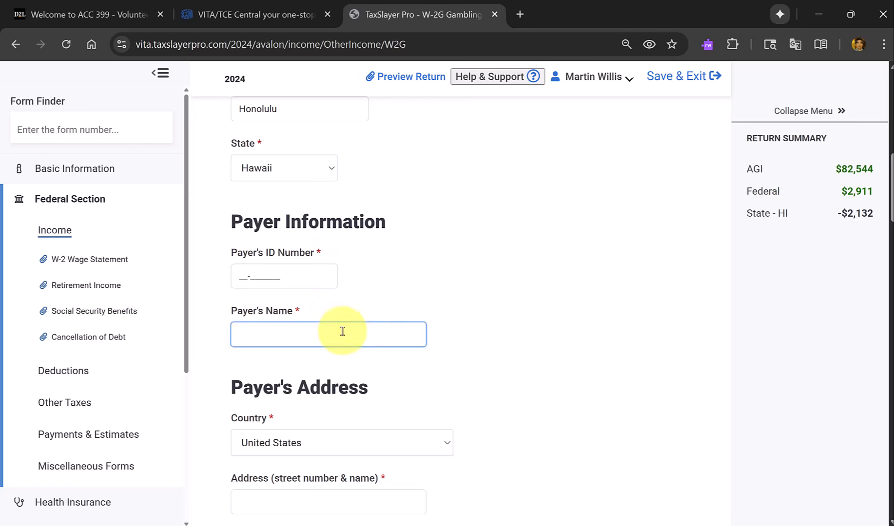
scroll(418, 317, up, 2)
scroll(420, 320, up, 7)
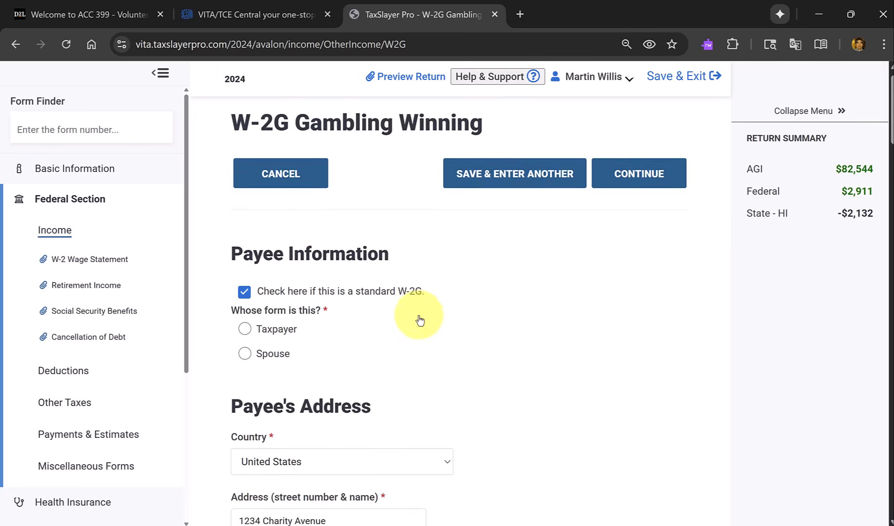
click(288, 183)
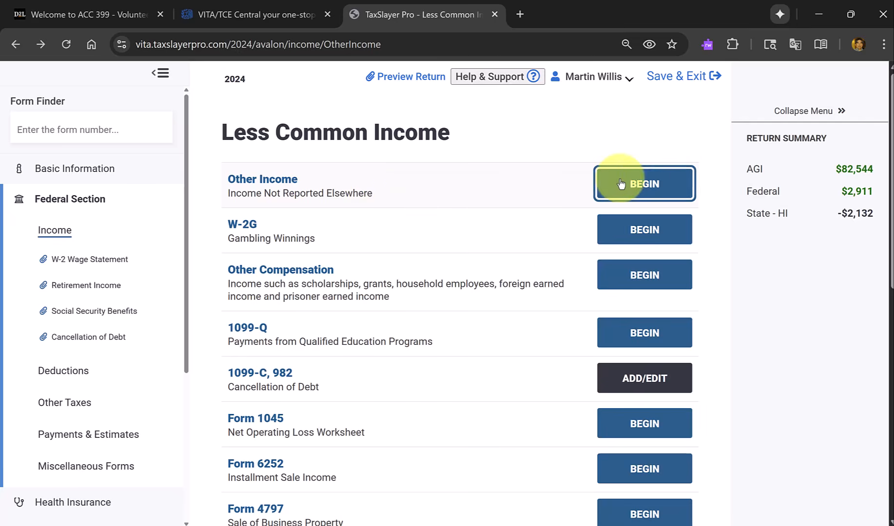
Start an Other Income entry for the spouse with Prizes and Awards as the income description.
click(673, 184)
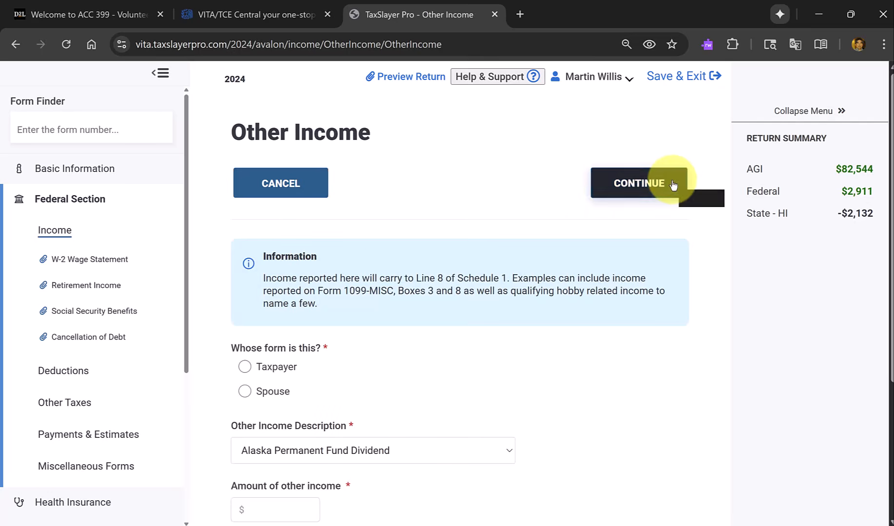
scroll(374, 242, down, 2)
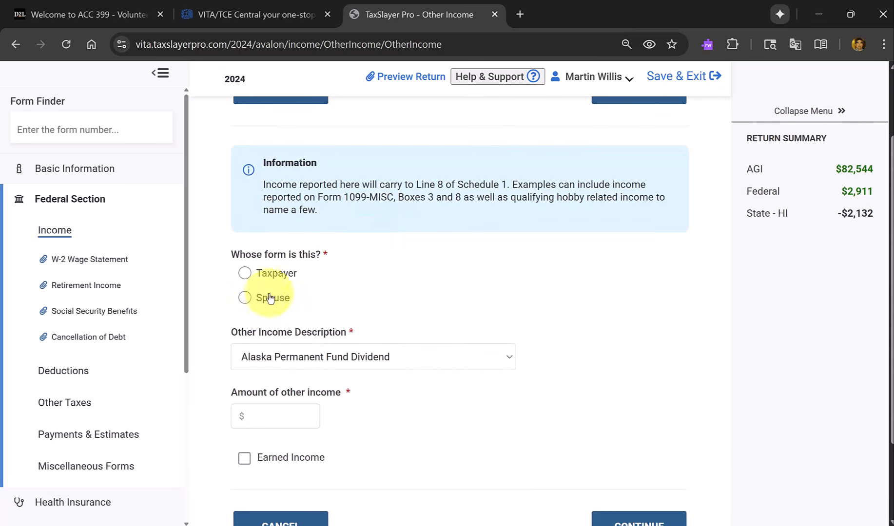
click(245, 298)
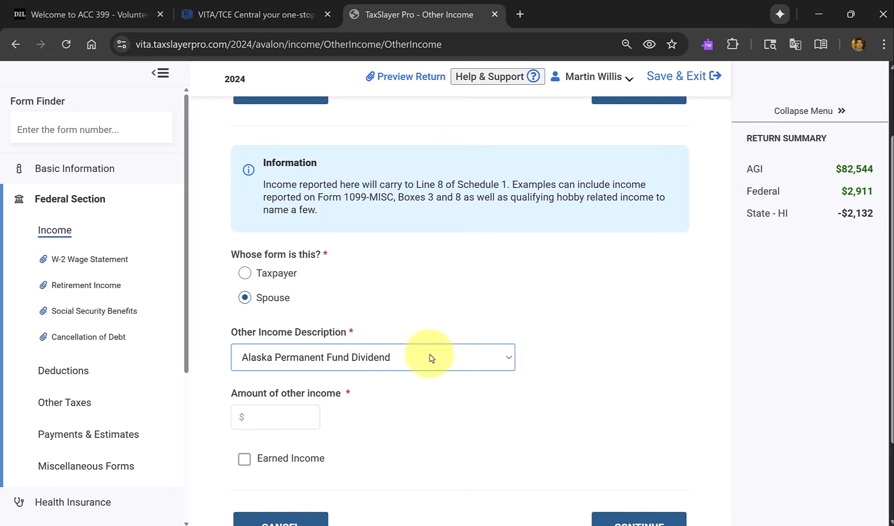
click(502, 358)
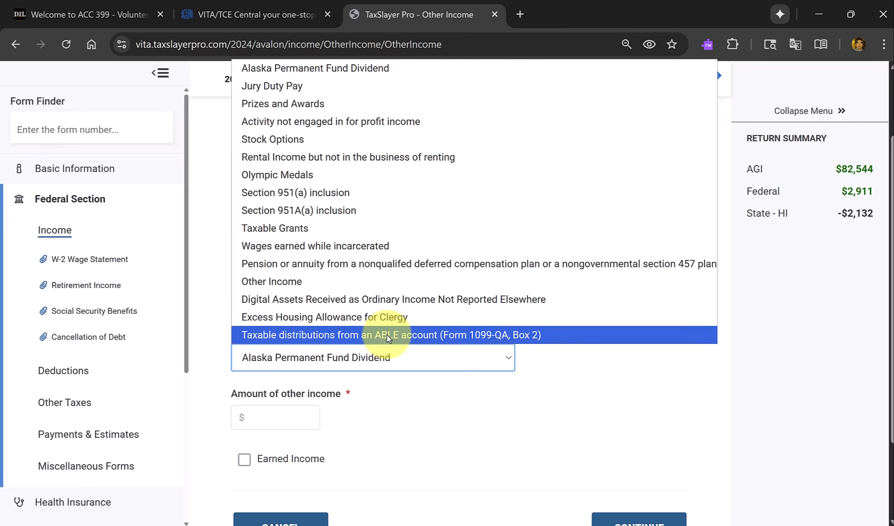
click(298, 104)
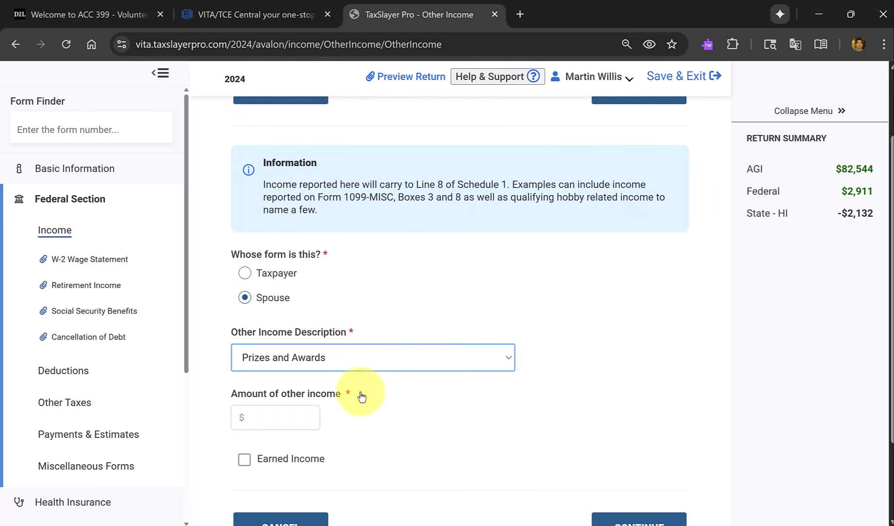
click(277, 417)
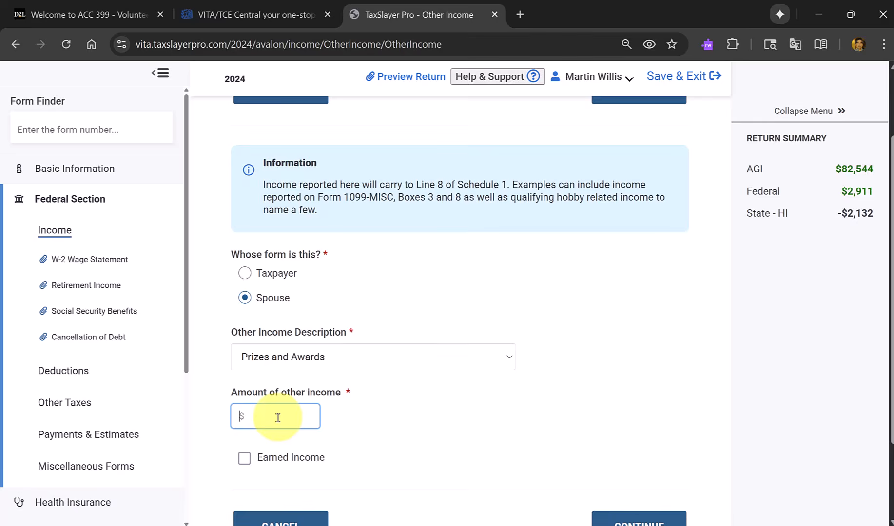
Look up the spouse's prize drawing note in the scenario PDF's interview notes, then return to the Other Income entry in TaxSlayer.
key(alt+Tab)
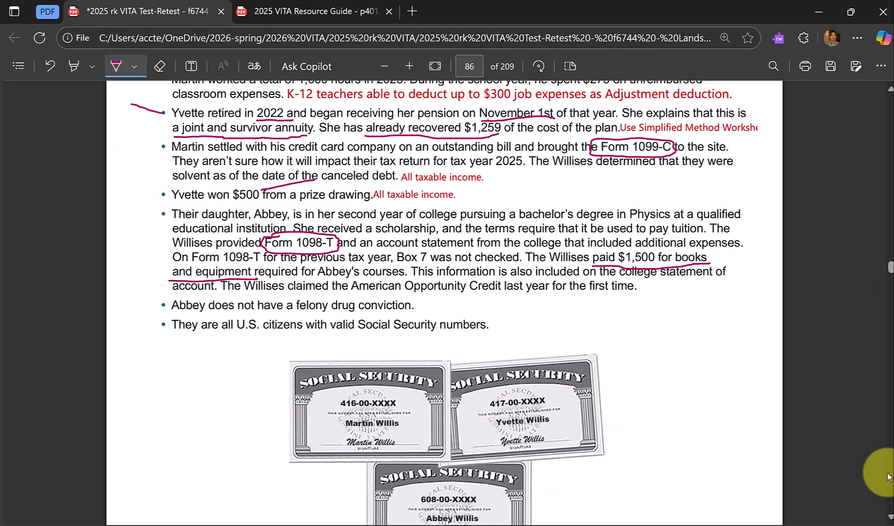
scroll(888, 476, down, 20)
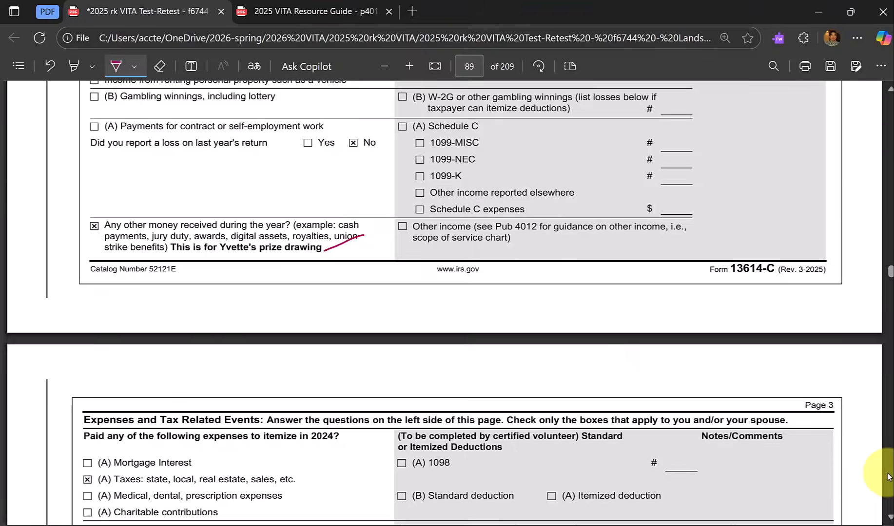
scroll(888, 477, down, 20)
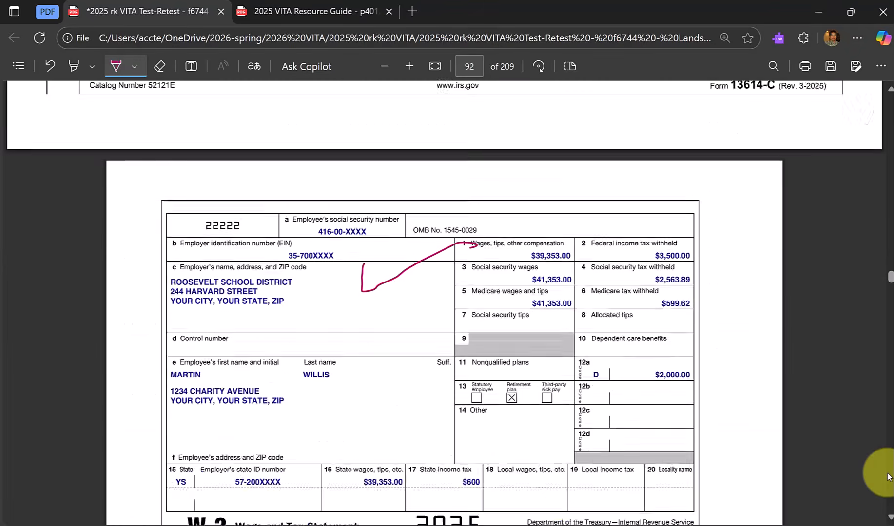
scroll(888, 477, down, 12)
scroll(888, 476, down, 18)
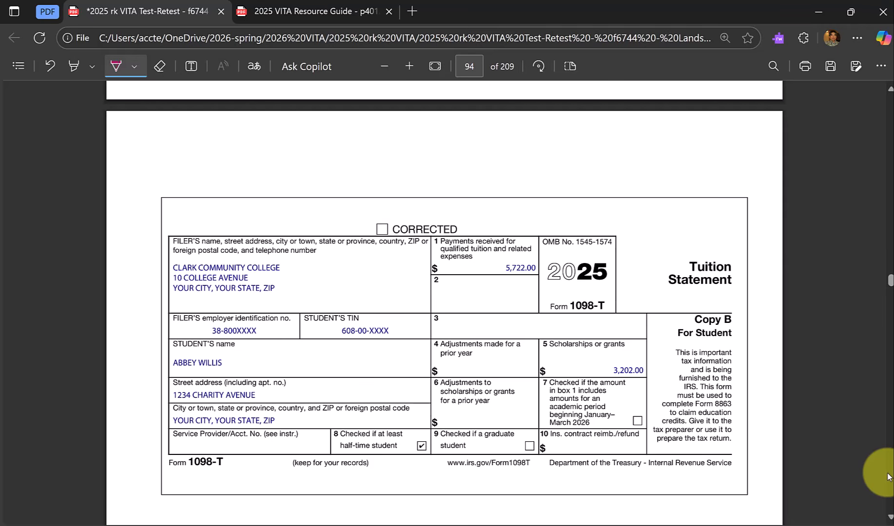
drag(890, 279, 891, 264)
scroll(817, 192, up, 5)
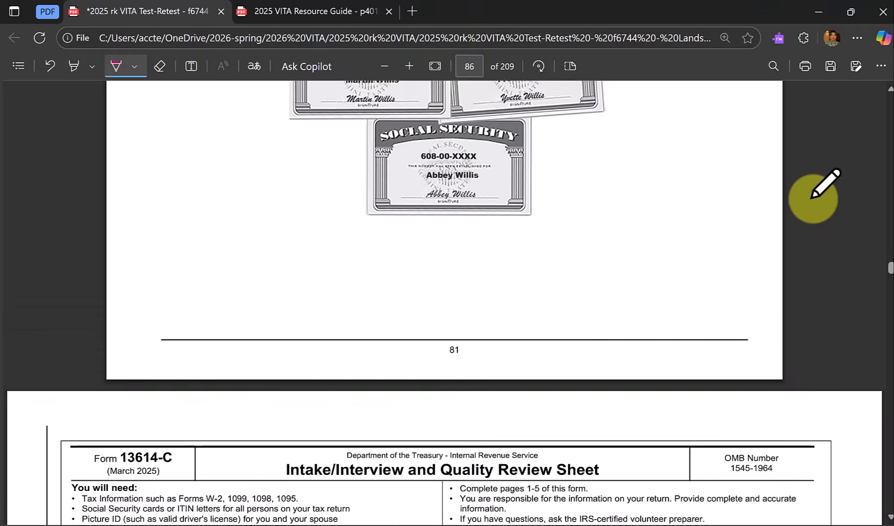
scroll(813, 199, up, 8)
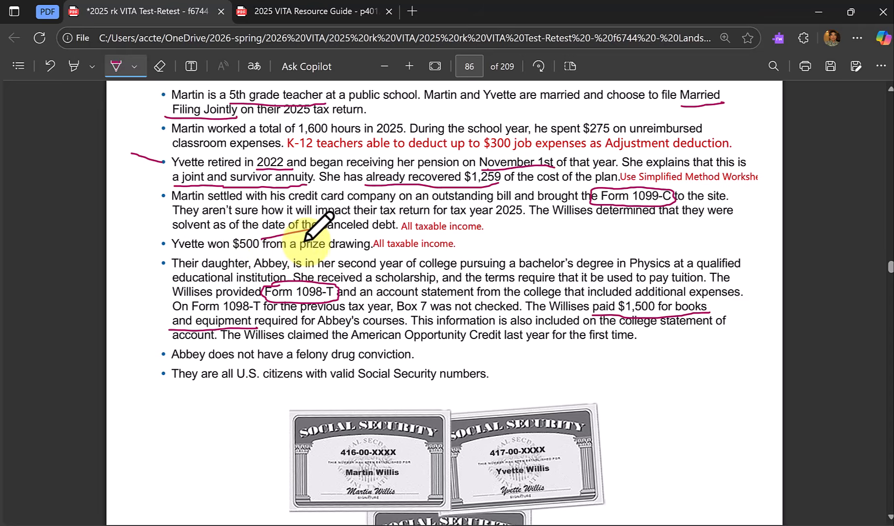
key(ctrl+Tab)
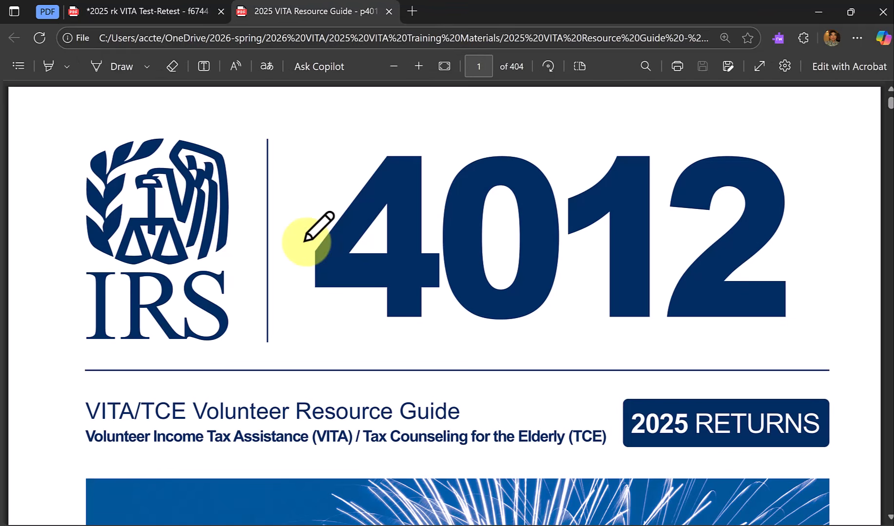
key(alt+Tab)
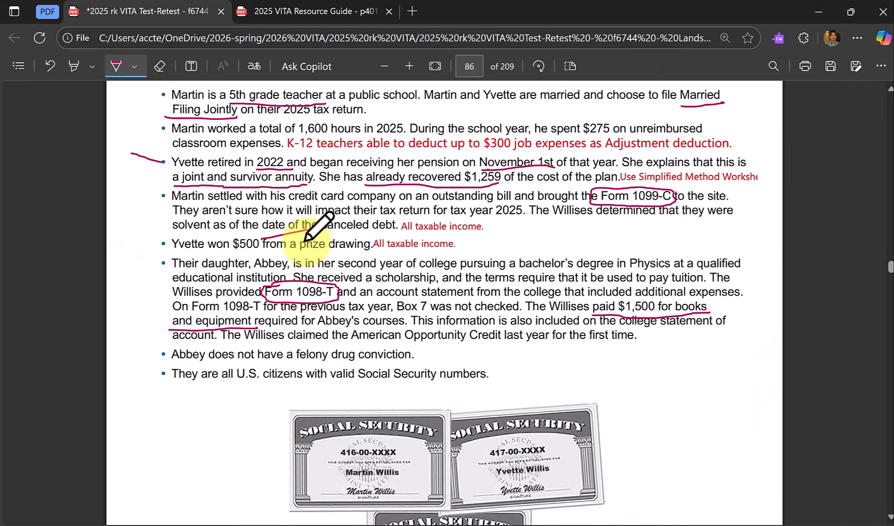
key(alt+Tab)
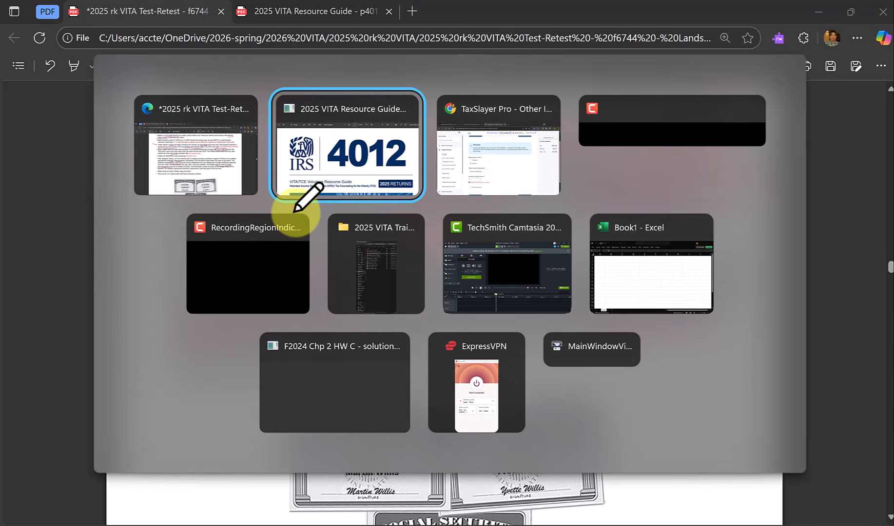
key(alt+Tab)
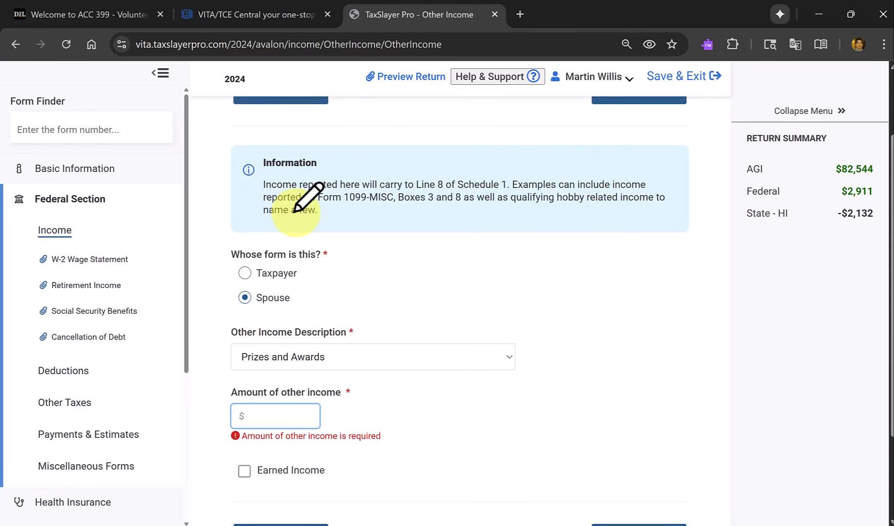
Enter $500 as the amount of other income and save the entry, returning to the Less Common Income list.
text(500)
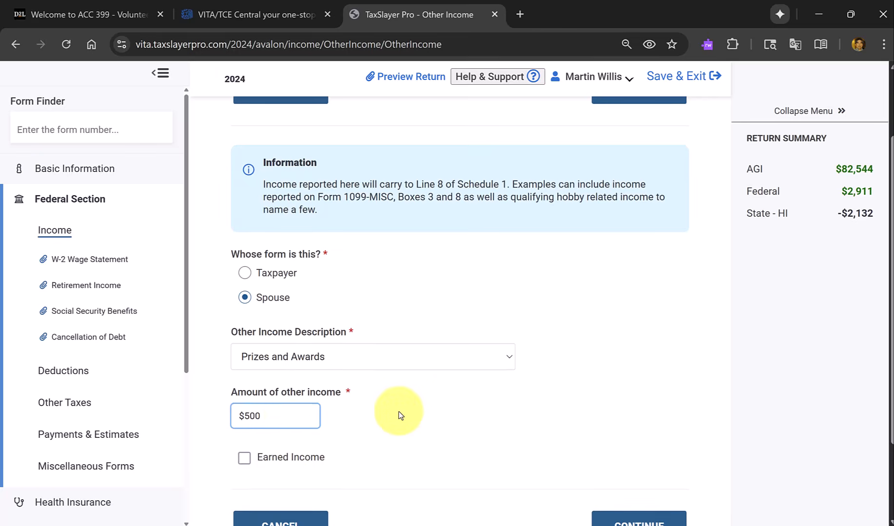
scroll(399, 415, down, 2)
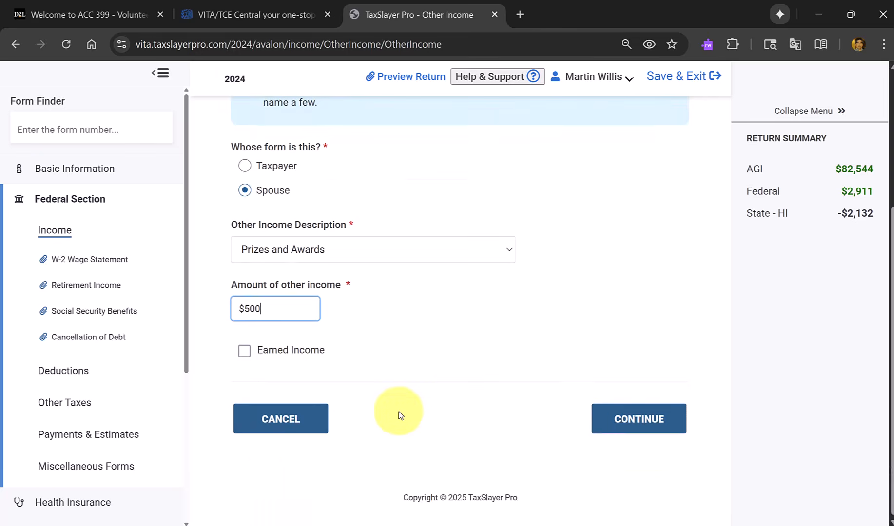
click(631, 420)
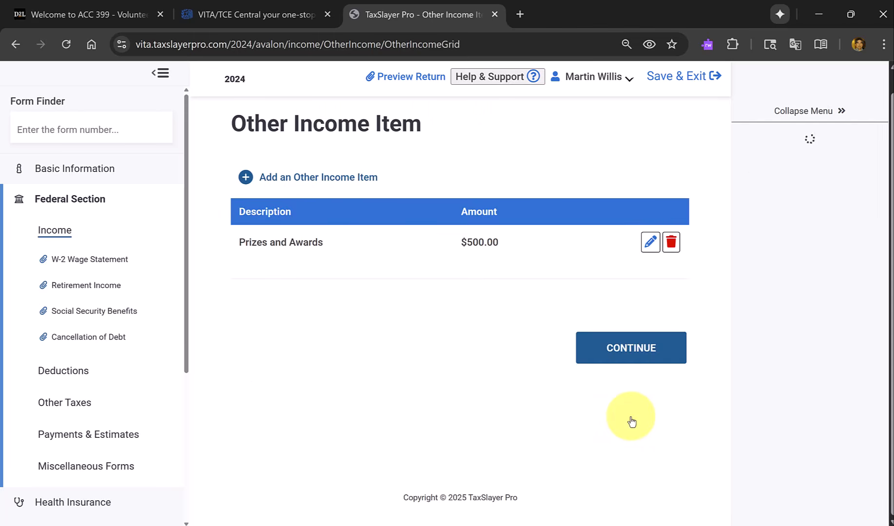
click(638, 354)
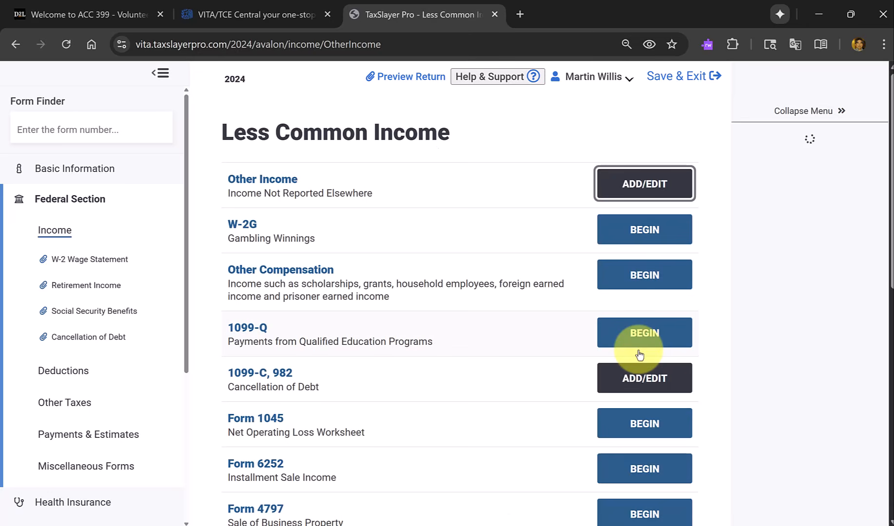
Switch to the PDF's Form 13614-C income page, circle the number of jobs, and mark W-2s, 1099-R and SSA-1099 with a count of 1 each.
scroll(589, 343, down, 1)
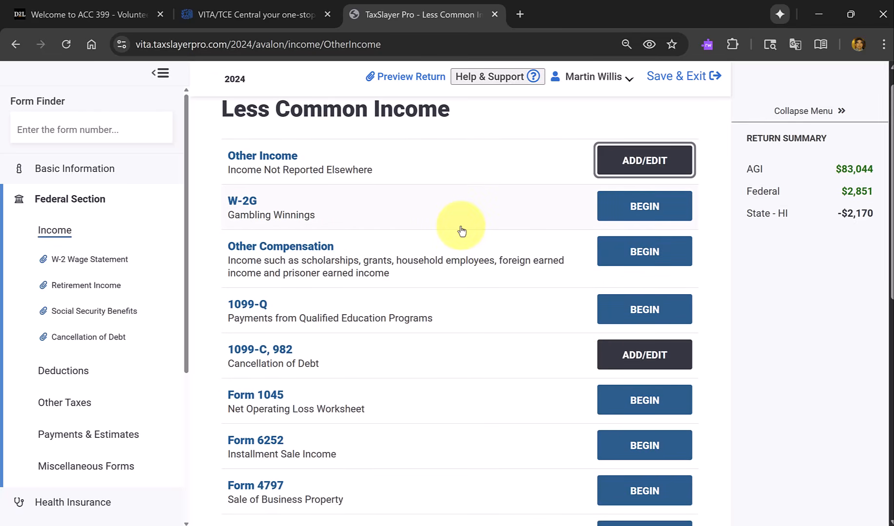
key(alt+Tab)
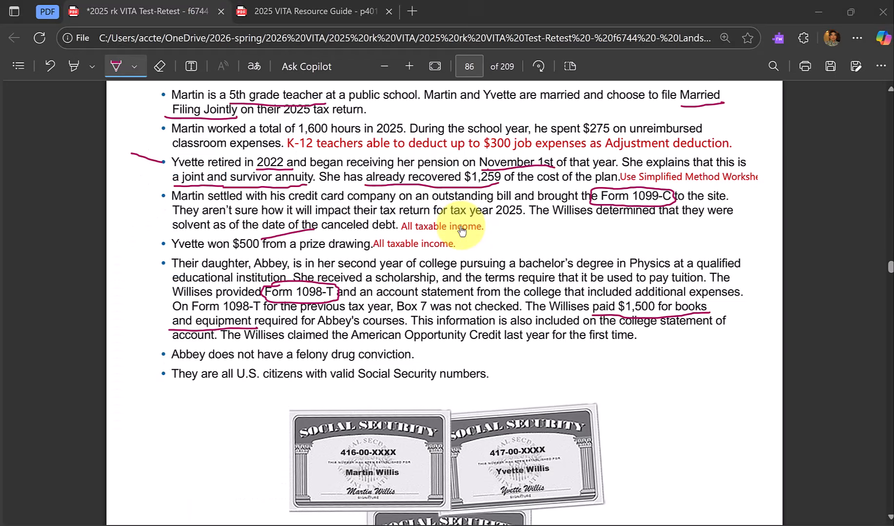
scroll(488, 365, down, 3)
scroll(496, 380, down, 10)
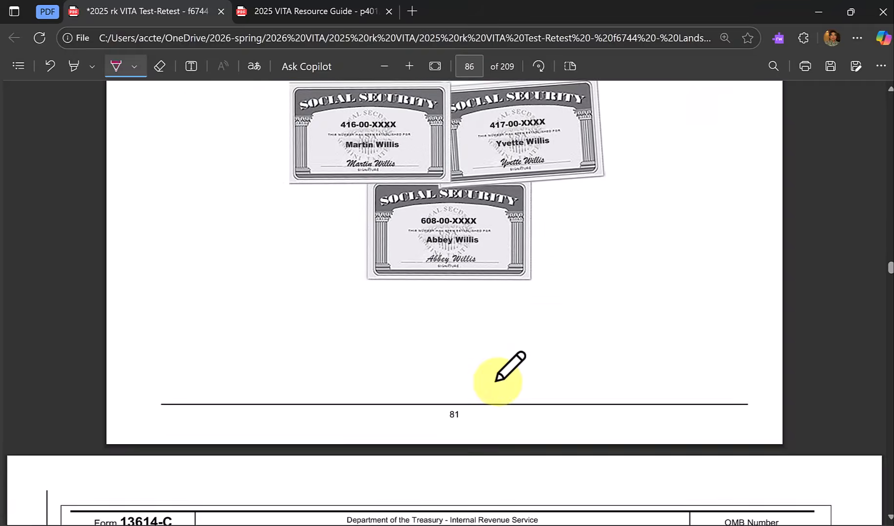
scroll(496, 380, down, 9)
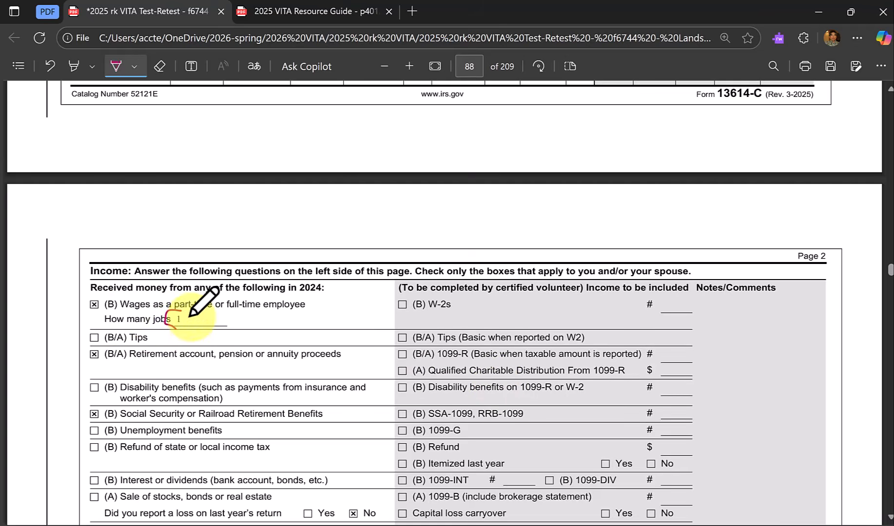
drag(189, 315, 170, 312)
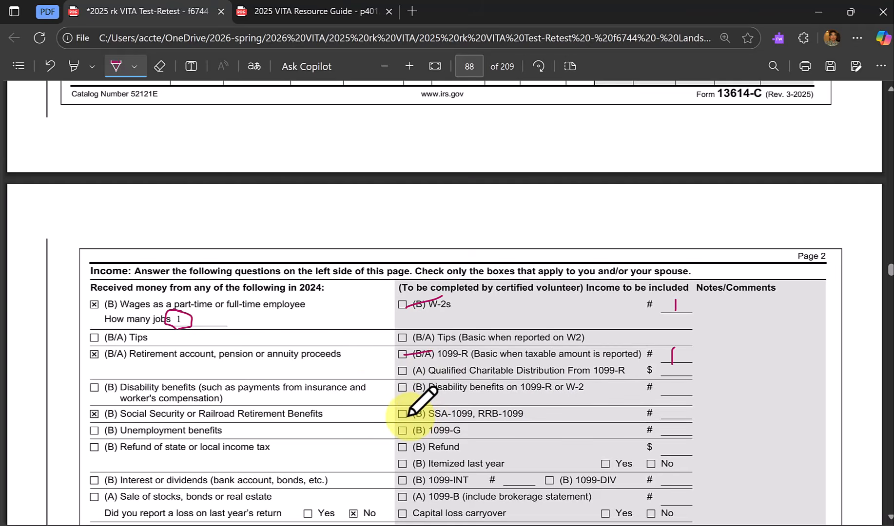
drag(403, 416, 433, 406)
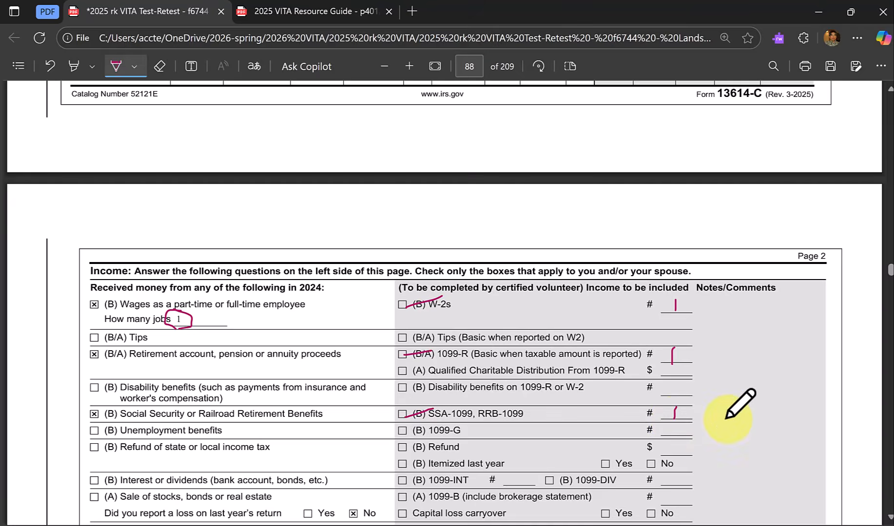
Go through the remaining income questions on the intake form and tick the volunteer's Other income box with the pen.
scroll(726, 418, down, 3)
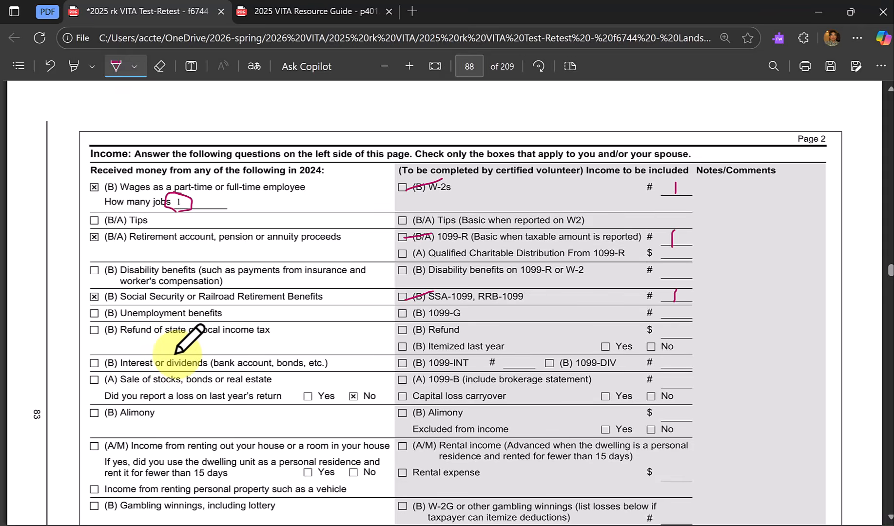
scroll(177, 350, down, 1)
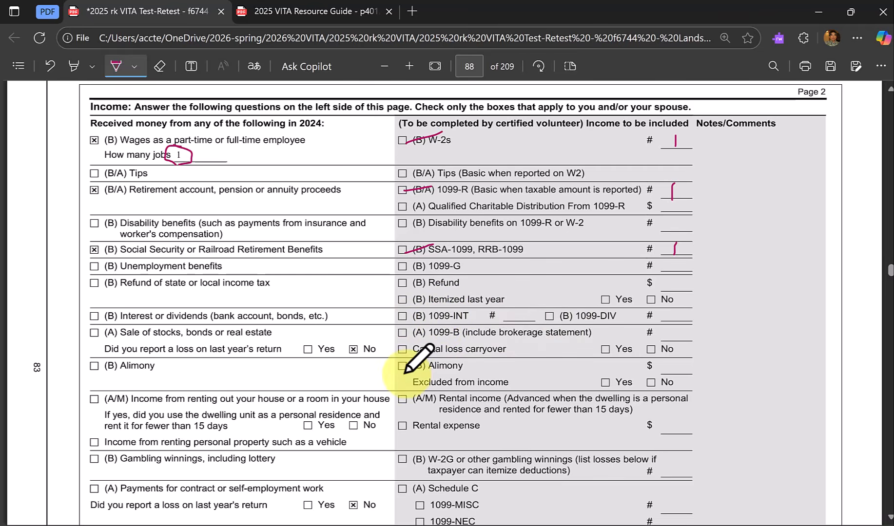
scroll(294, 373, down, 3)
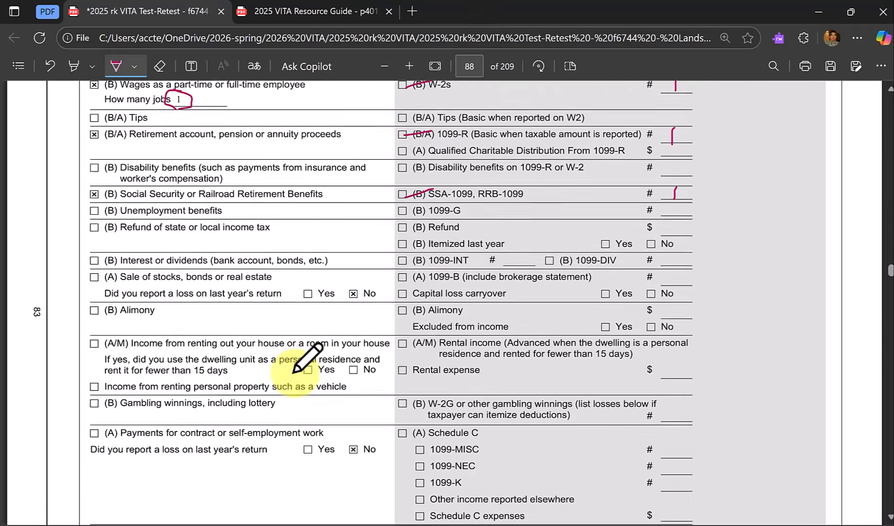
scroll(294, 373, down, 2)
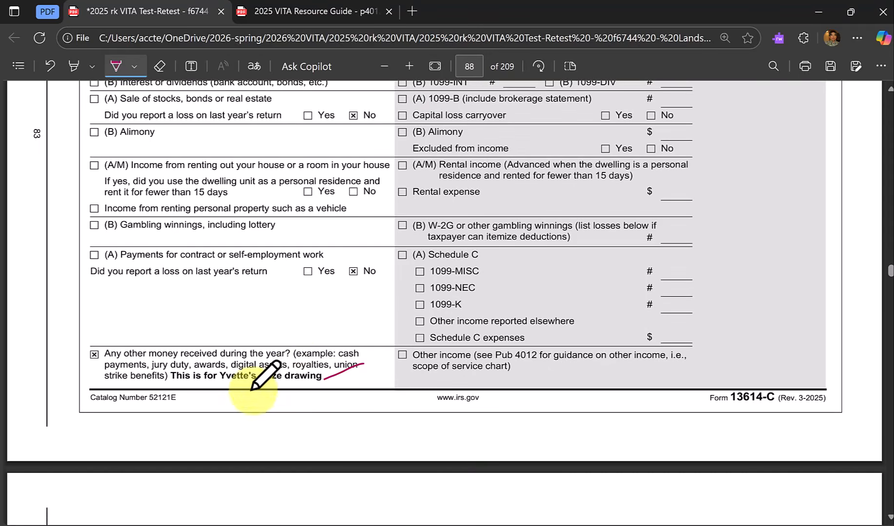
mouse_move(347, 378)
mouse_down()
mouse_move(364, 363)
mouse_move(448, 345)
mouse_up()
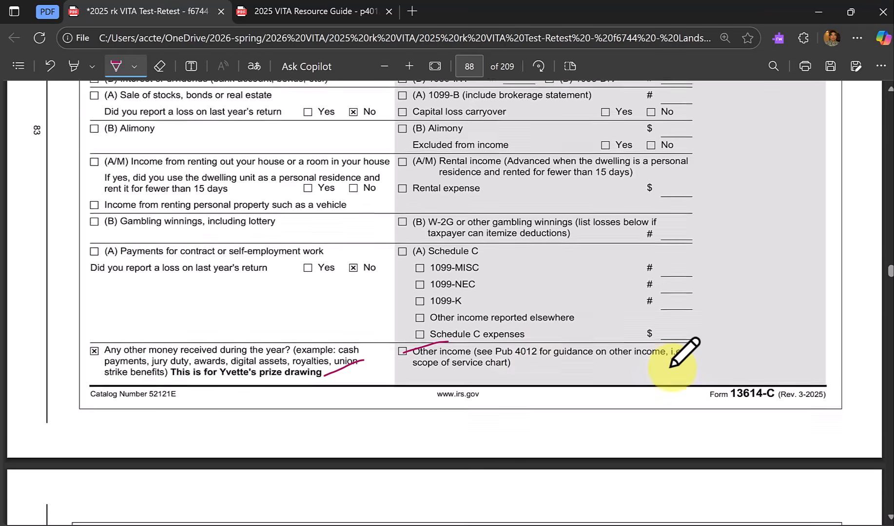
On the intake form's expenses page, circle "state" in the checked Taxes item and add a pen tick above "sales".
scroll(671, 366, down, 3)
scroll(671, 366, down, 2)
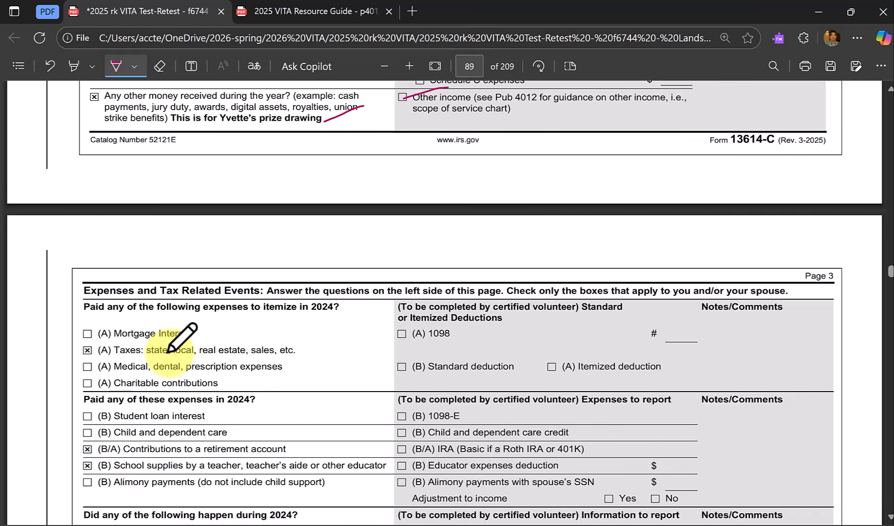
mouse_move(158, 344)
mouse_down()
mouse_move(142, 347)
mouse_move(146, 362)
mouse_move(176, 355)
mouse_move(174, 347)
mouse_up()
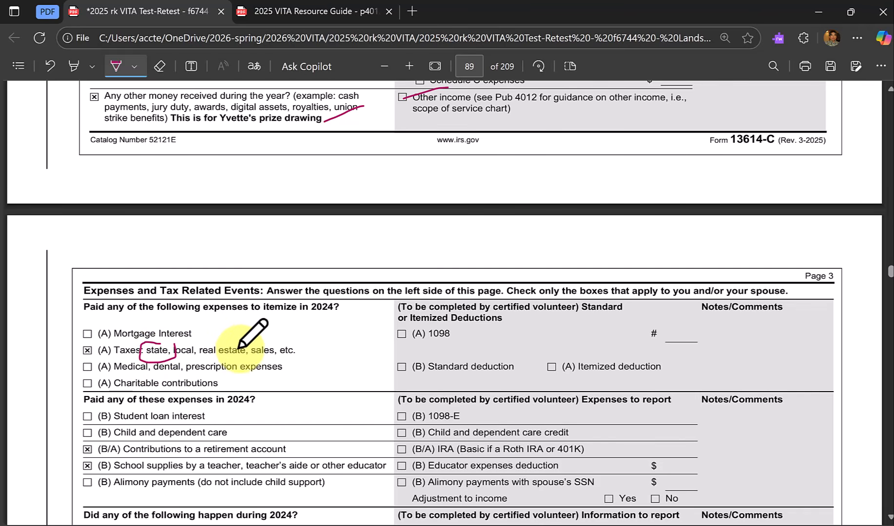
drag(236, 347, 272, 336)
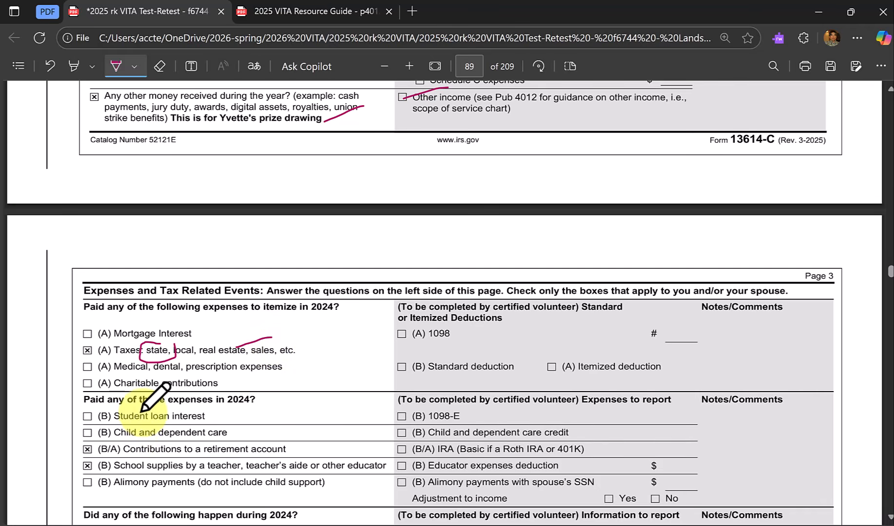
scroll(136, 424, down, 5)
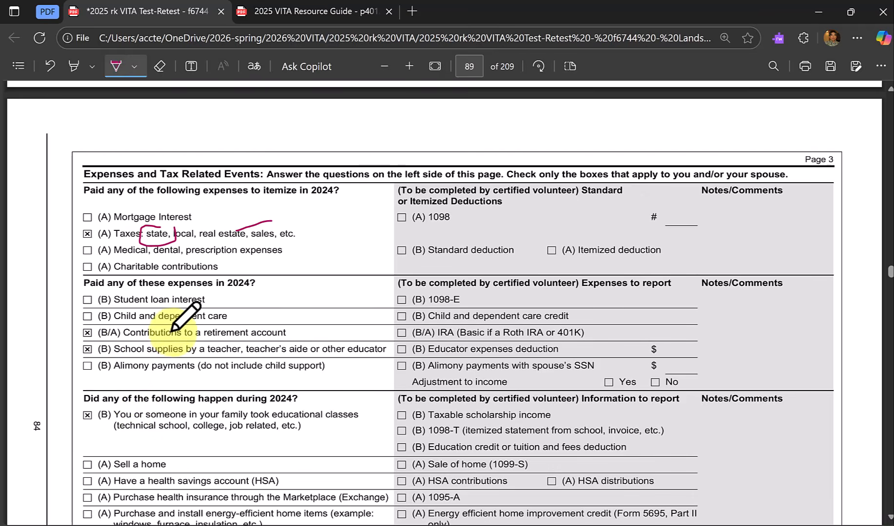
Draw pen ticks beside the retirement account contributions item and on the volunteer's IRA and Educator expenses deduction boxes.
drag(232, 332, 284, 317)
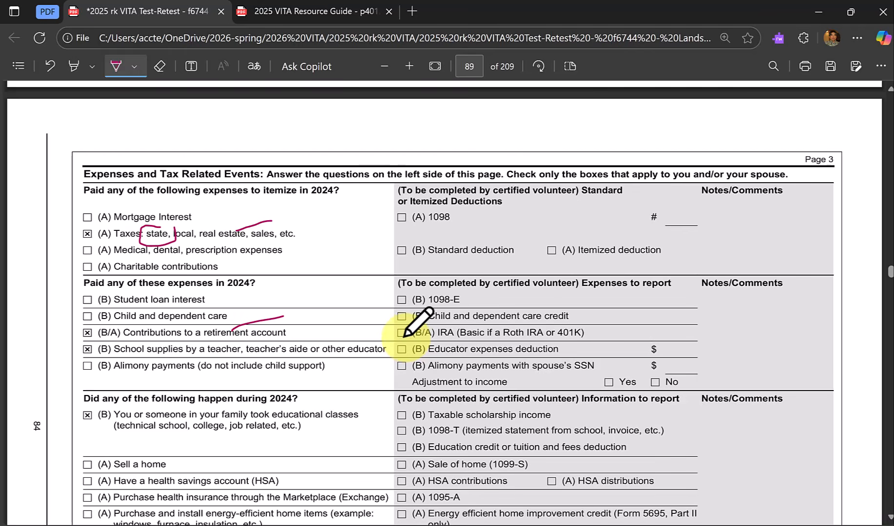
drag(400, 335, 439, 324)
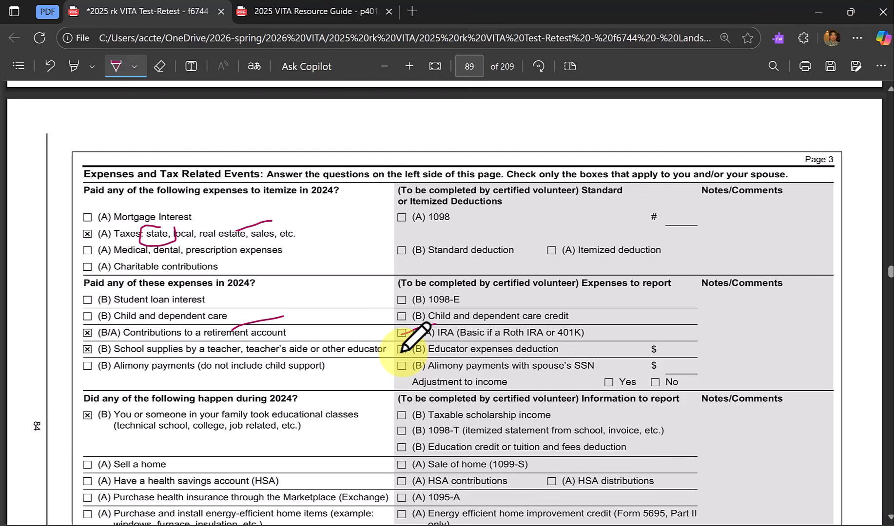
drag(402, 352, 436, 344)
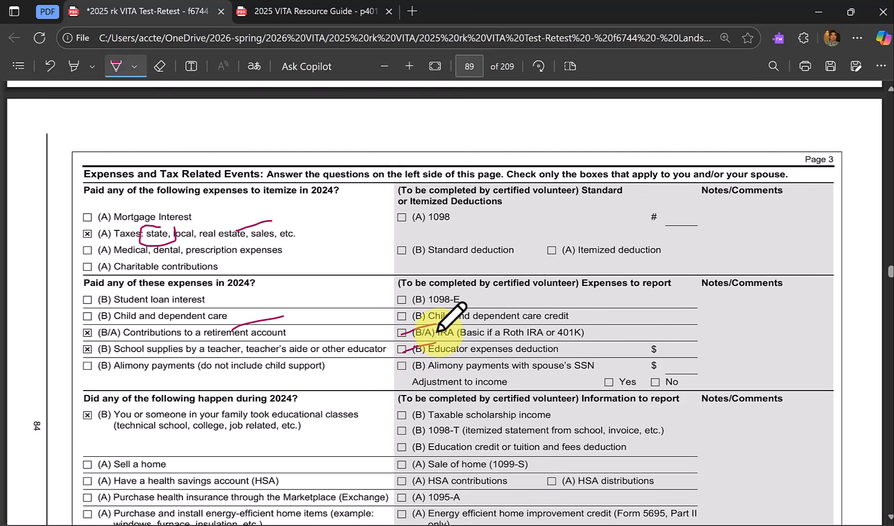
Tick the volunteer's 1098-T and 1099-C boxes with the pen in the 2024 events section.
scroll(436, 322, down, 2)
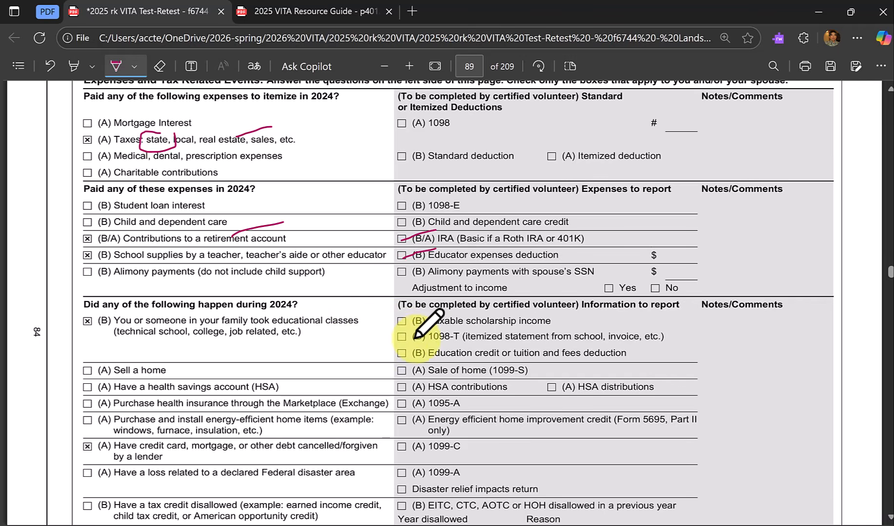
drag(399, 339, 431, 335)
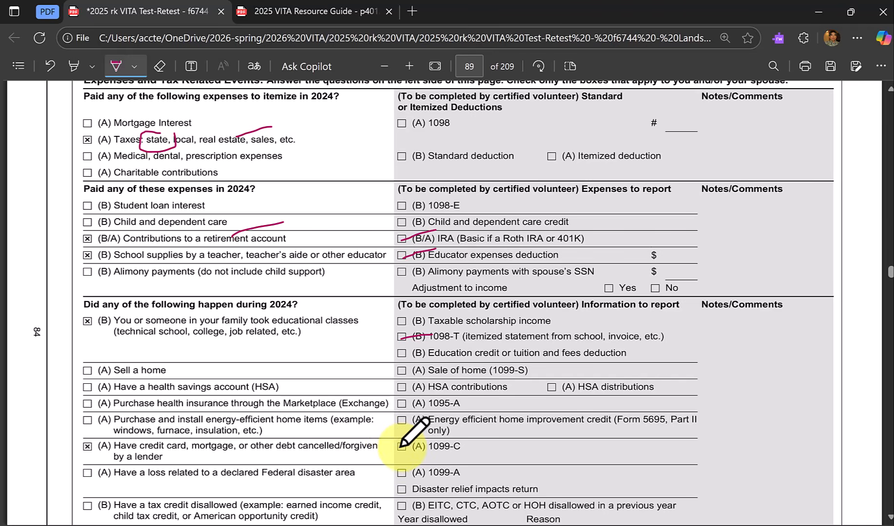
drag(398, 445, 432, 430)
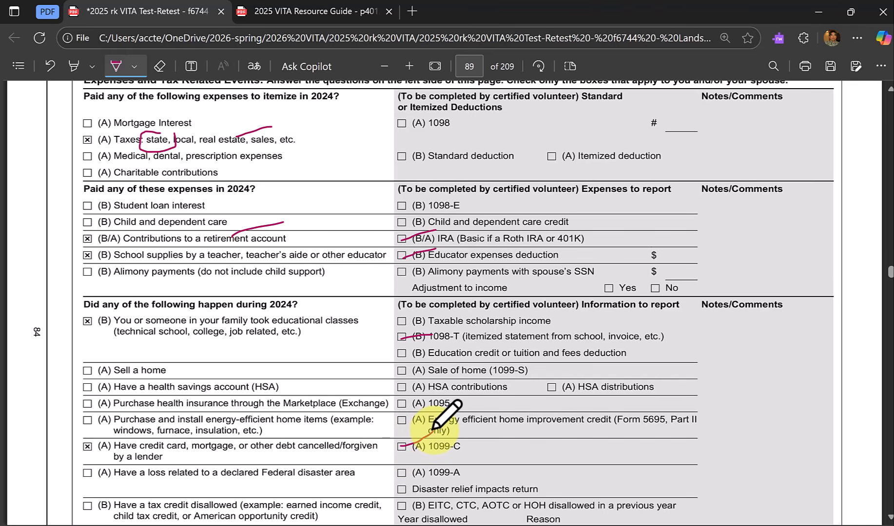
Go through the remaining 2024 events on the intake form and circle the volunteer's 1098-T item with the pen.
scroll(432, 430, down, 4)
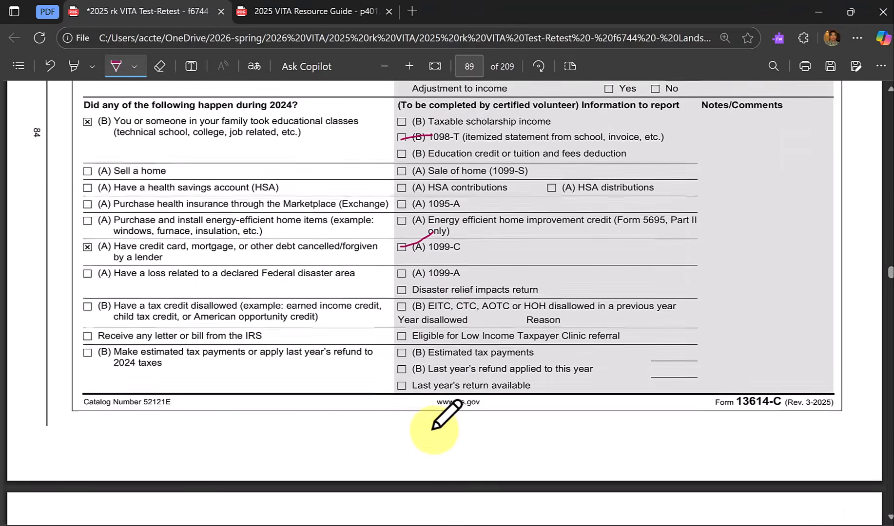
scroll(433, 429, down, 3)
scroll(432, 430, up, 2)
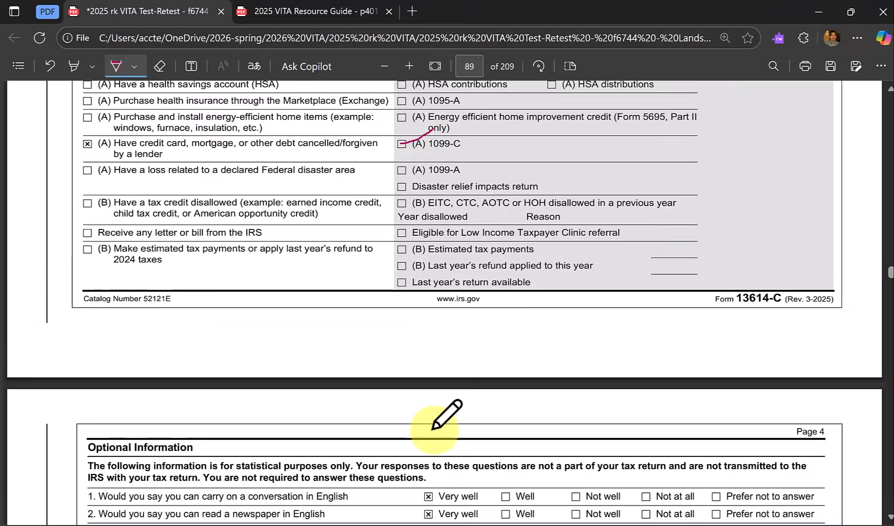
scroll(433, 428, up, 4)
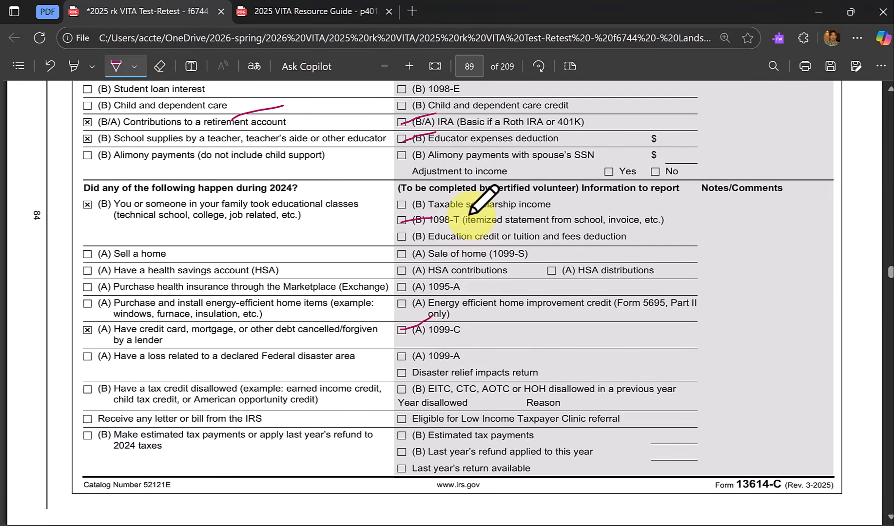
drag(469, 214, 463, 207)
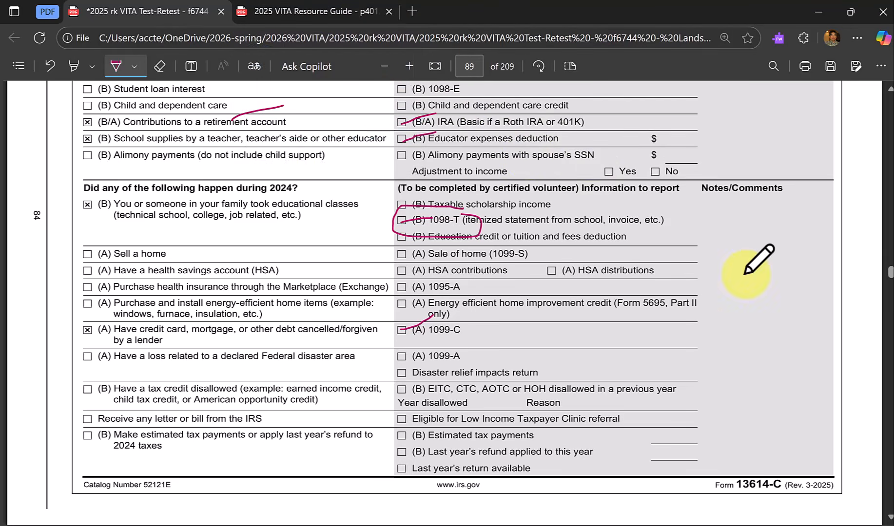
Move past the intake form's Optional Information page to the scenario's tax documents, reaching the SSA-1099.
scroll(890, 428, down, 15)
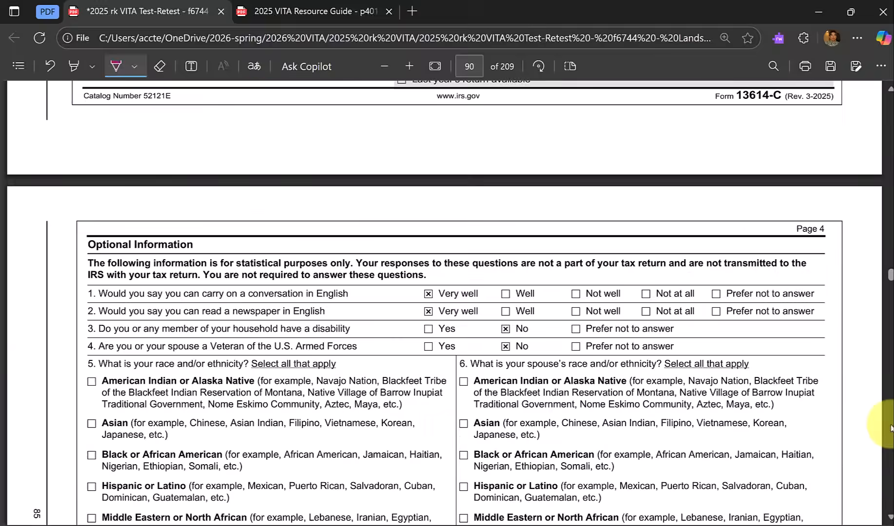
scroll(890, 428, down, 12)
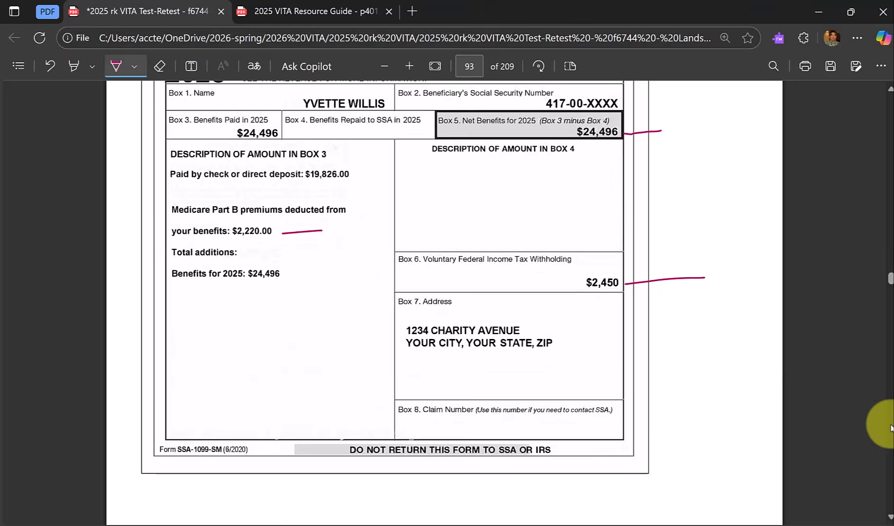
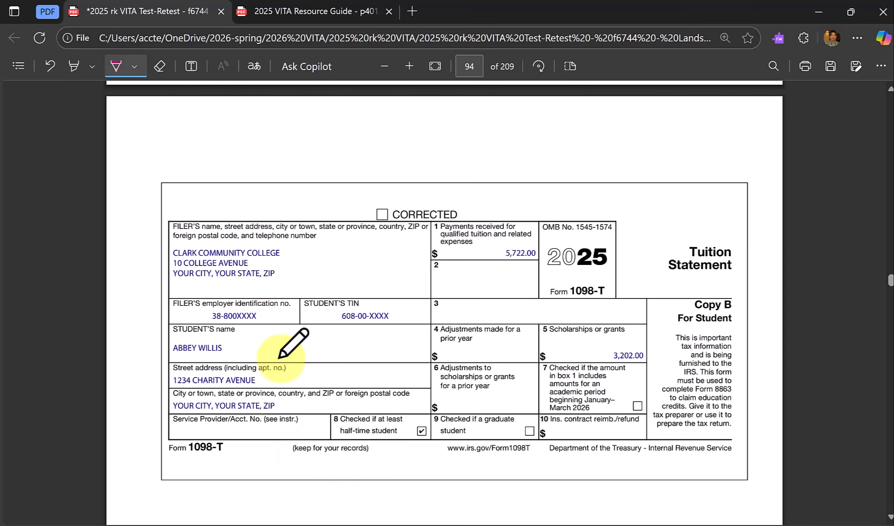
Mark the student's name and the half-time student box on the 1098-T with the pen.
drag(224, 351, 249, 348)
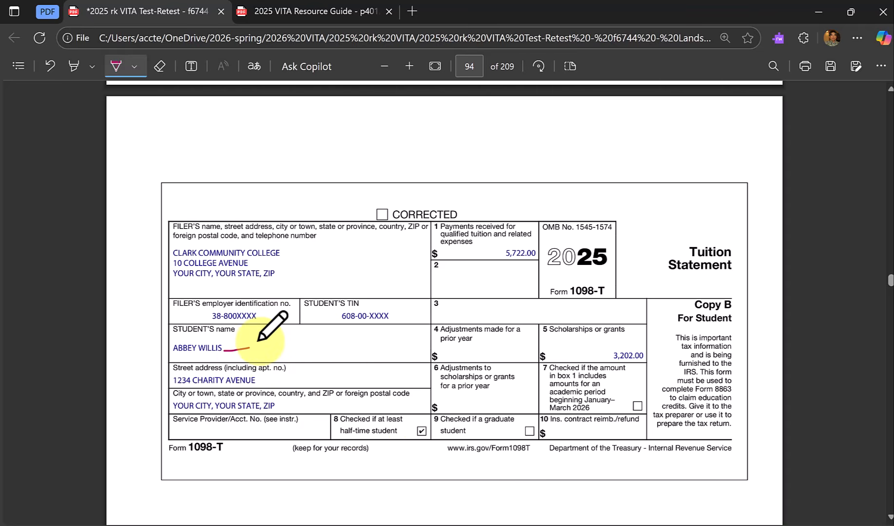
drag(405, 427, 437, 390)
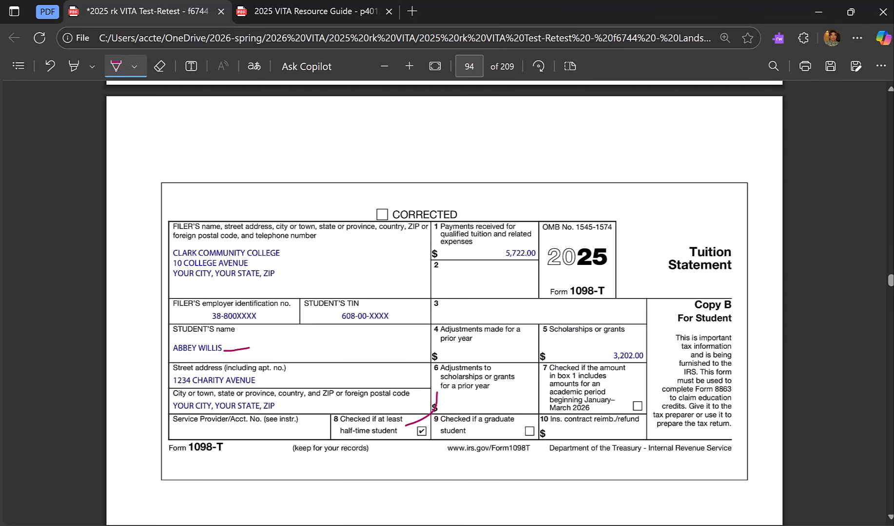
Switch to the blank Excel workbook, float it over the 1098-T, and enter tuition 5722 in A1 and scholarship -3202 in A2.
mouse_move(113, 525)
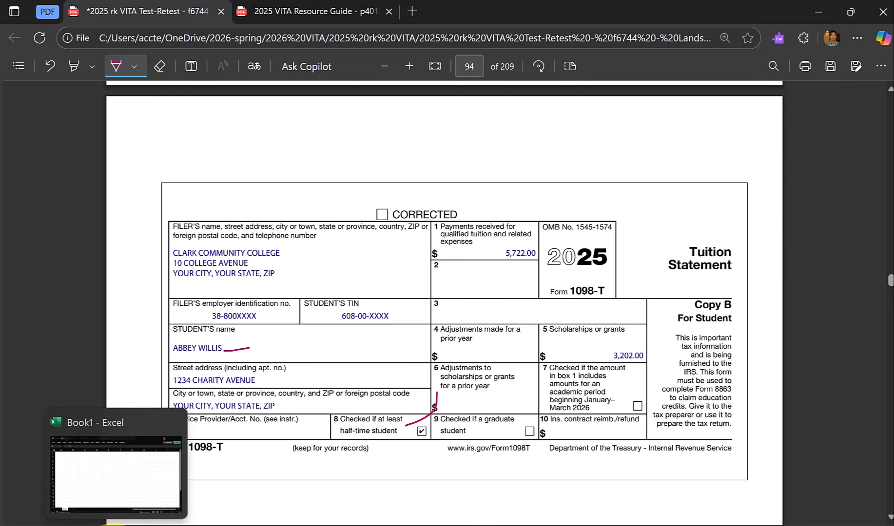
click(113, 525)
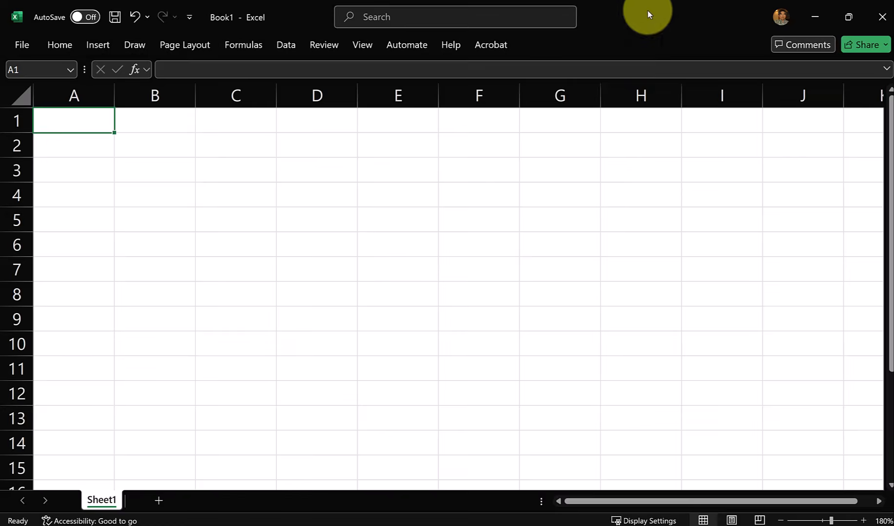
drag(647, 10, 510, 295)
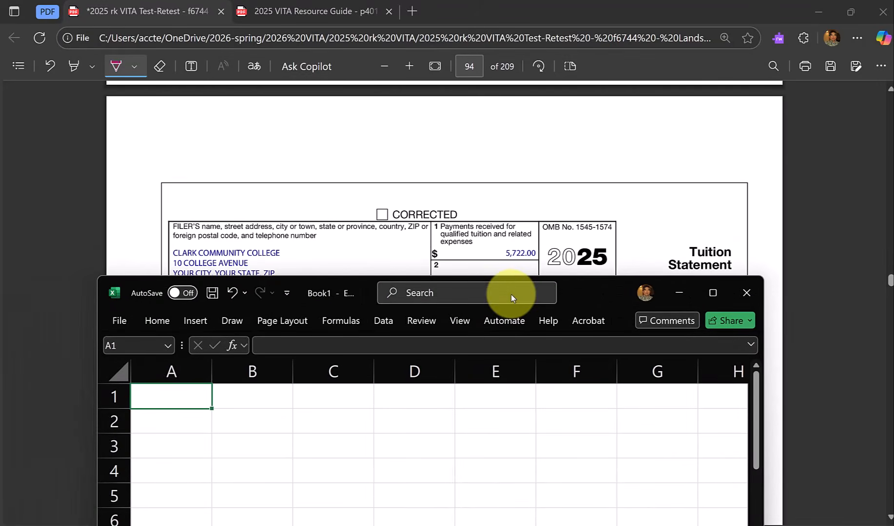
text(5722)
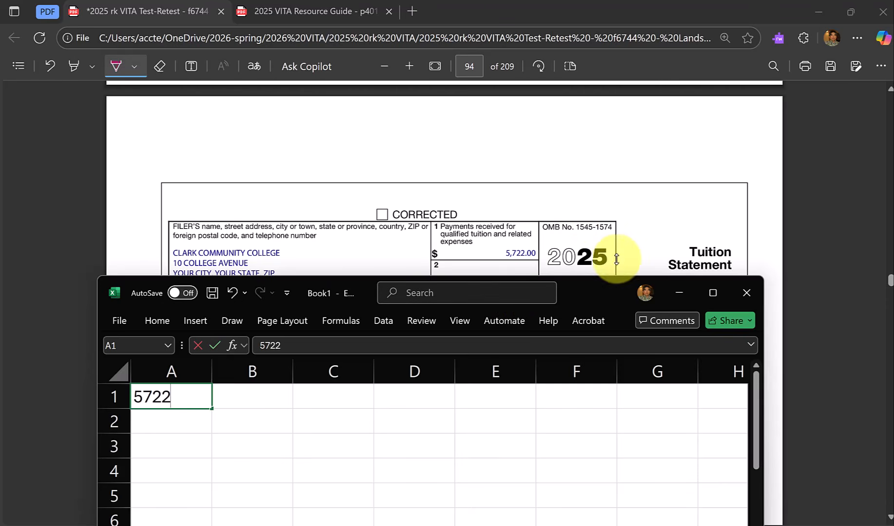
scroll(620, 226, down, 2)
scroll(620, 226, down, 3)
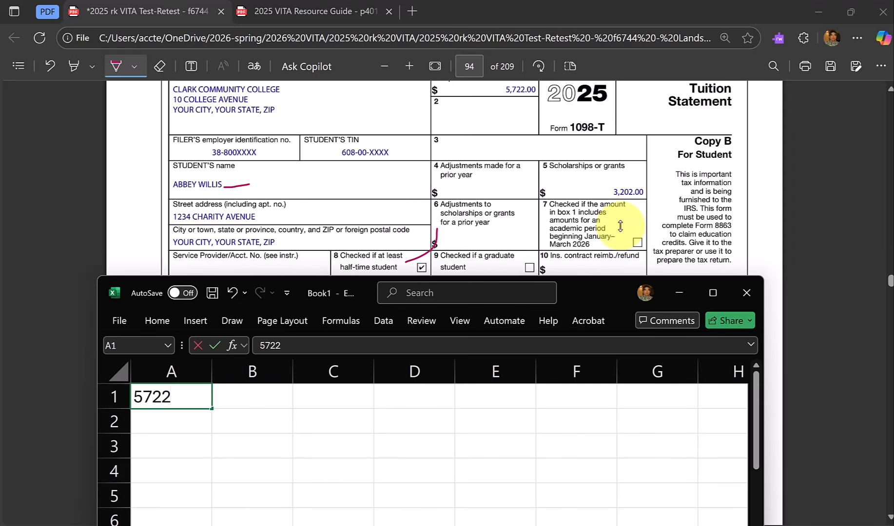
key(Return)
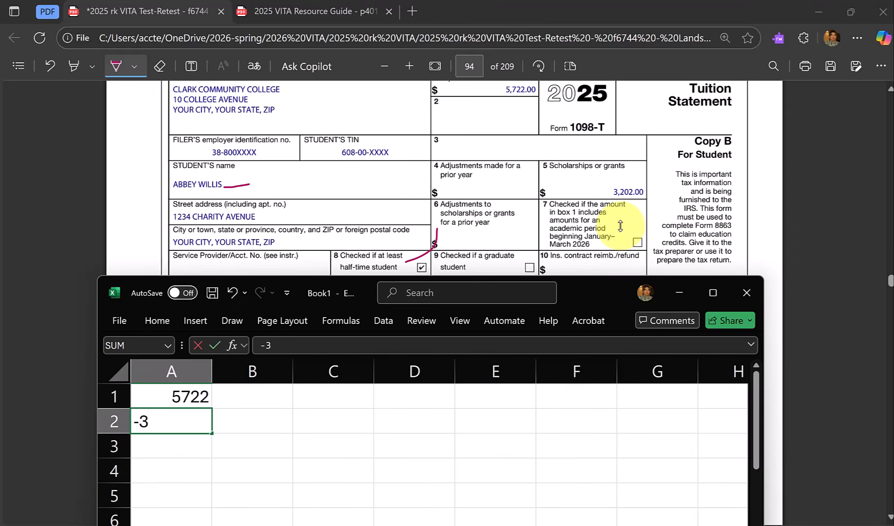
text(-3202)
key(Return)
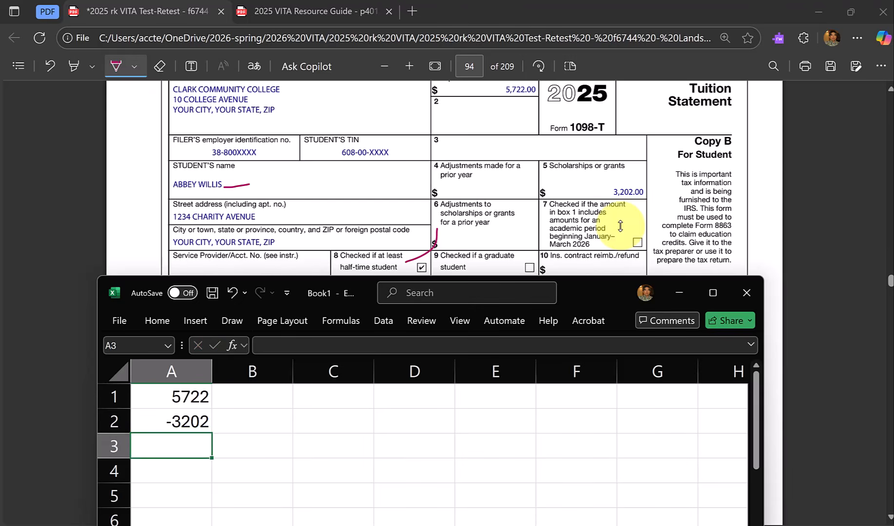
Enter the course-related books charge of 1500 from the college account statement in A3 and sum A1:A3 in A4.
scroll(623, 215, down, 5)
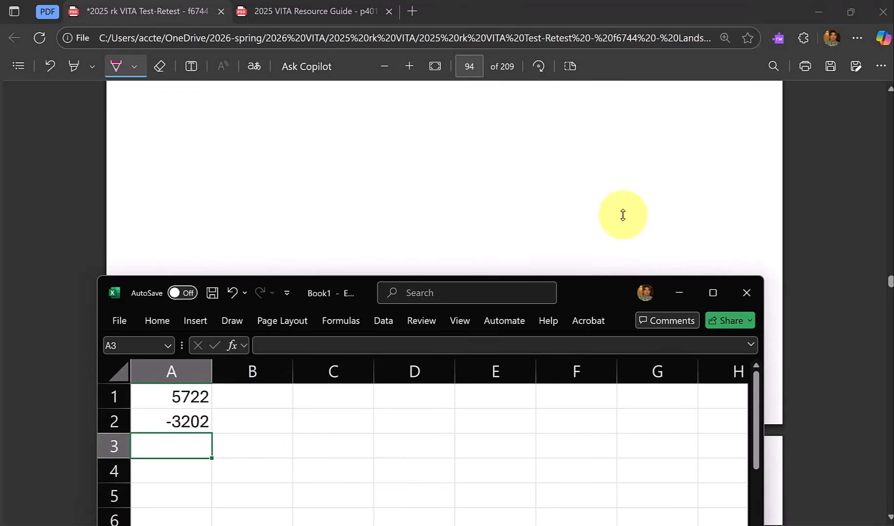
scroll(623, 215, down, 5)
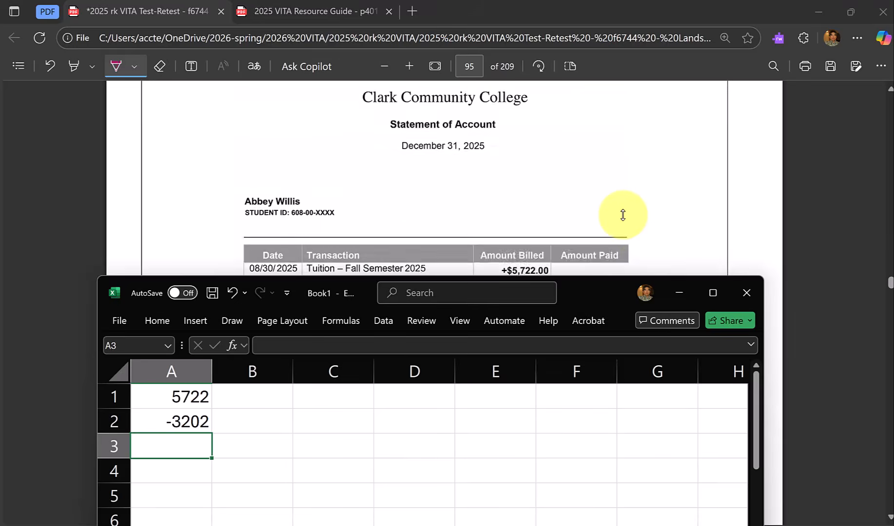
scroll(623, 215, down, 3)
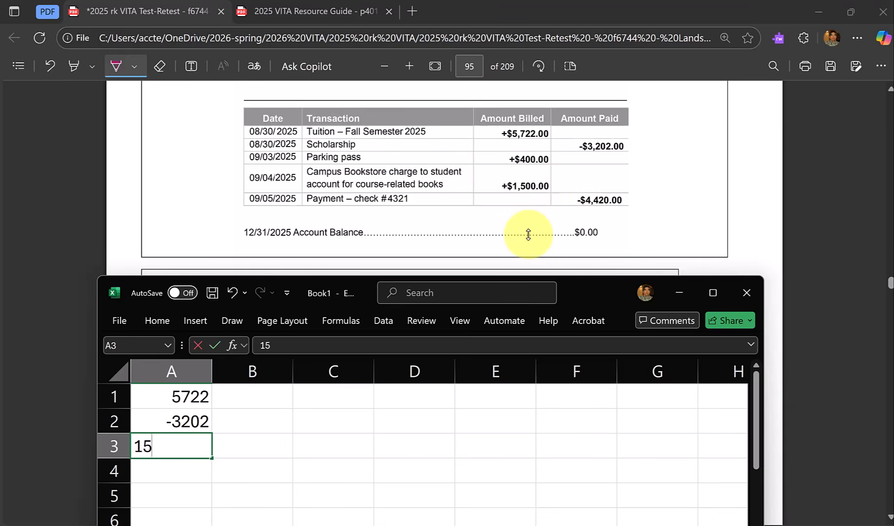
key(Return)
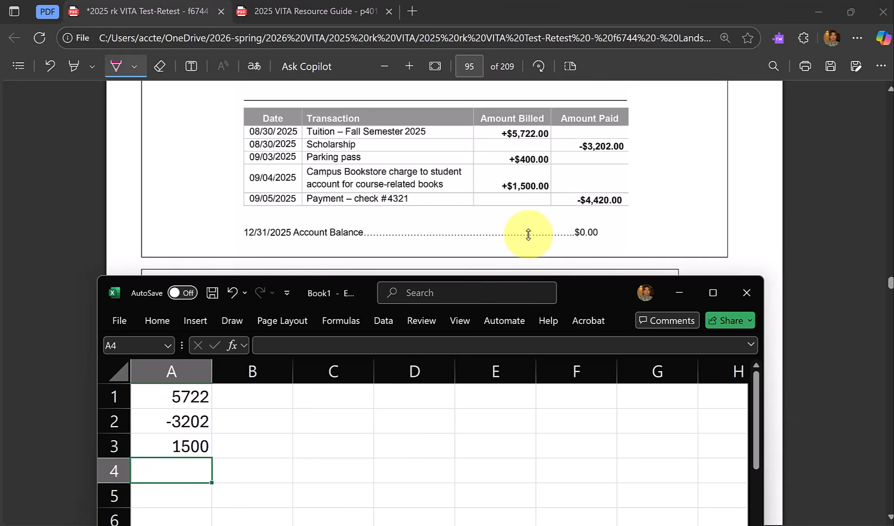
key(alt+equal)
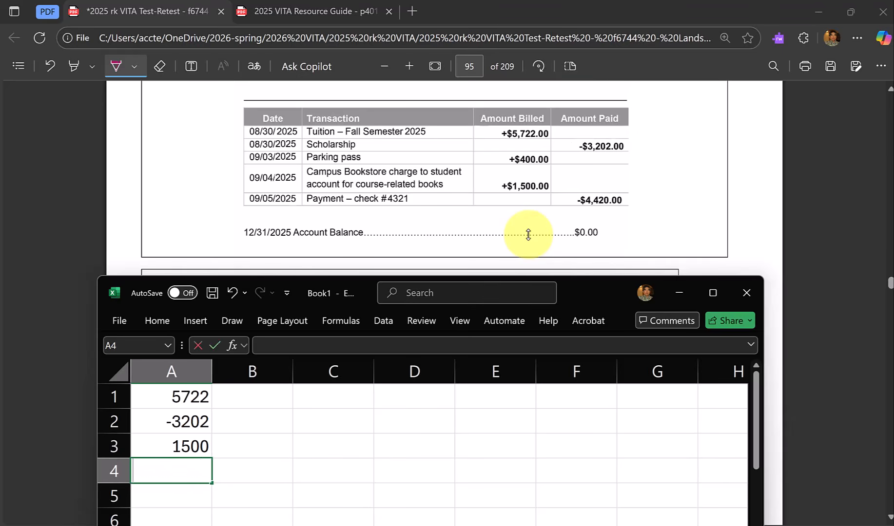
key(ctrl+Return)
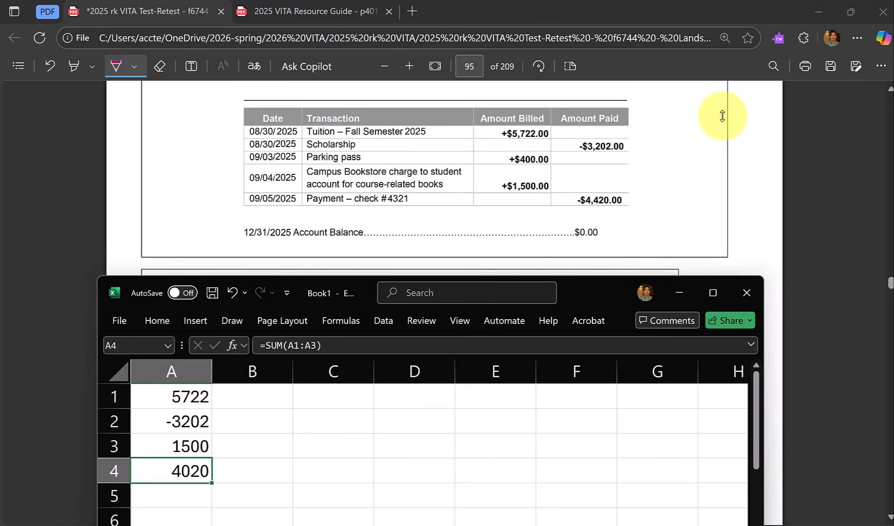
Switch to TaxSlayer and open the Educator Expenses entry under the Deductions adjustments.
key(alt+Tab)
key(alt+Tab)
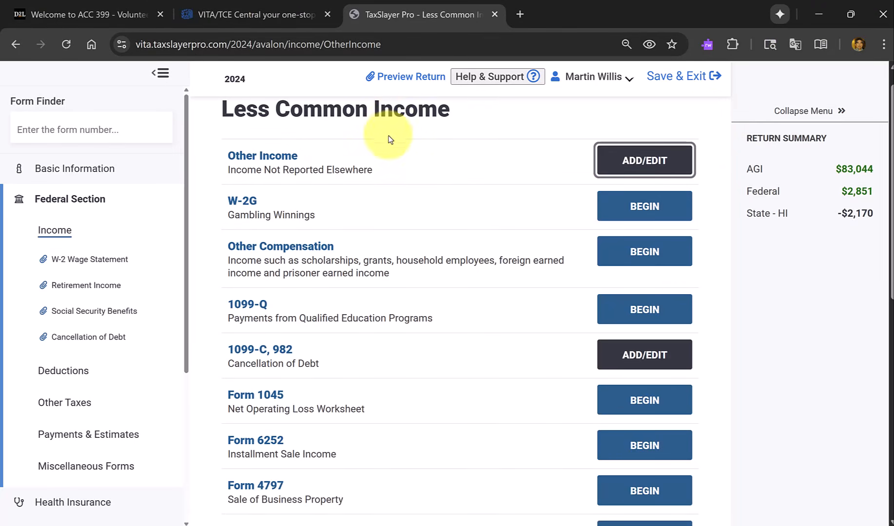
scroll(393, 126, down, 5)
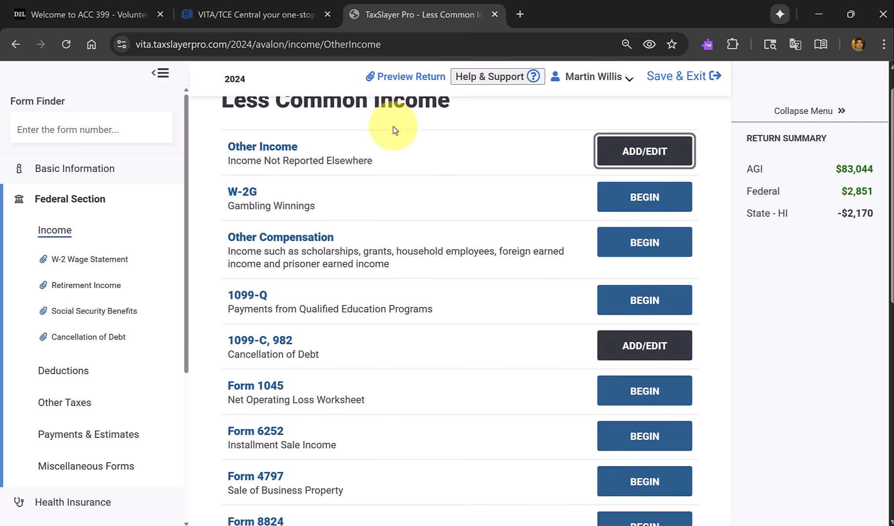
scroll(395, 141, down, 5)
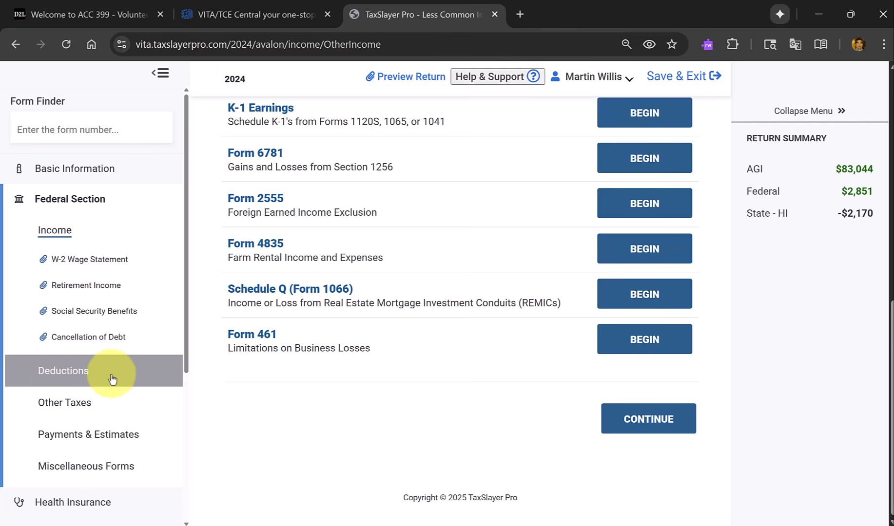
click(73, 373)
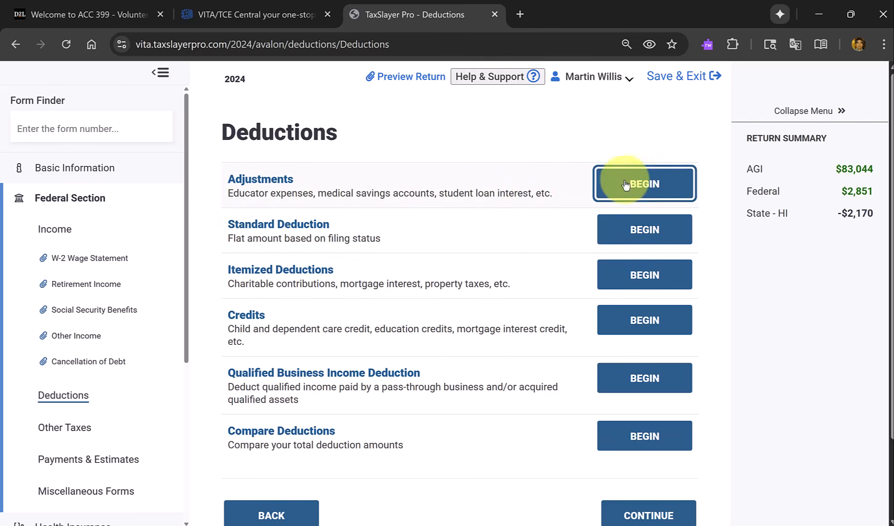
click(659, 188)
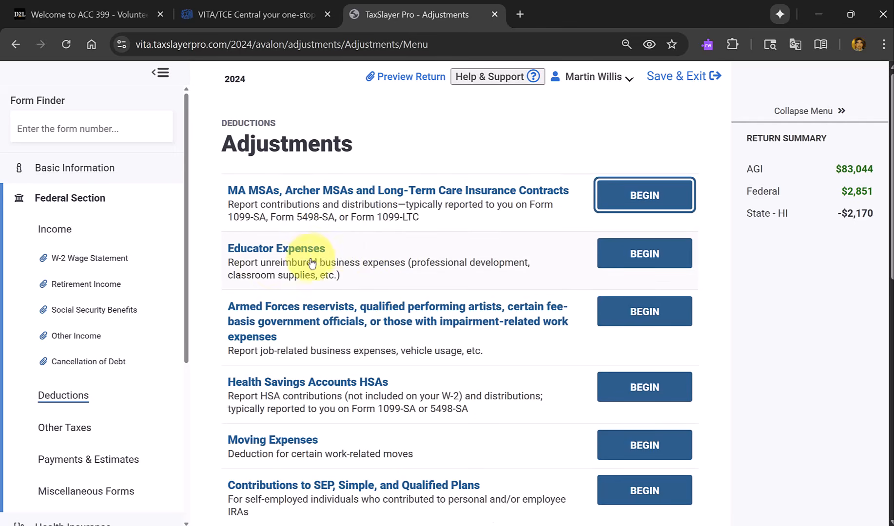
click(641, 261)
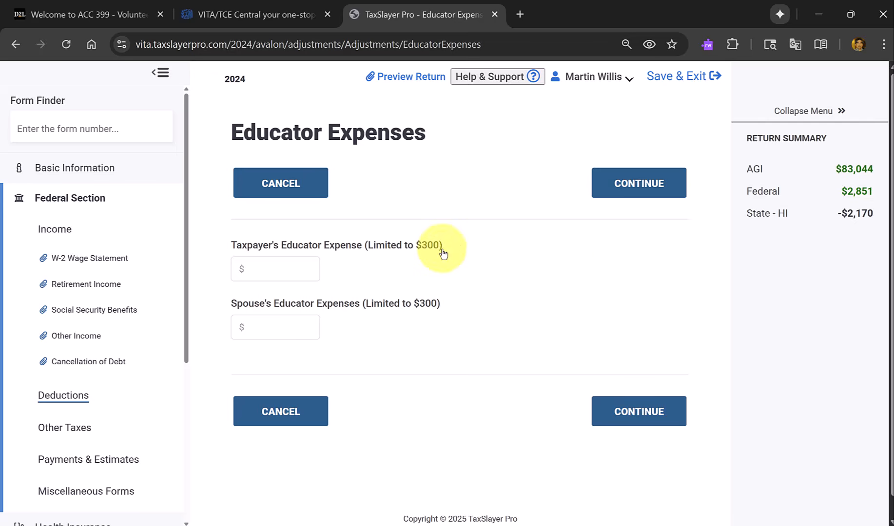
click(419, 254)
click(493, 471)
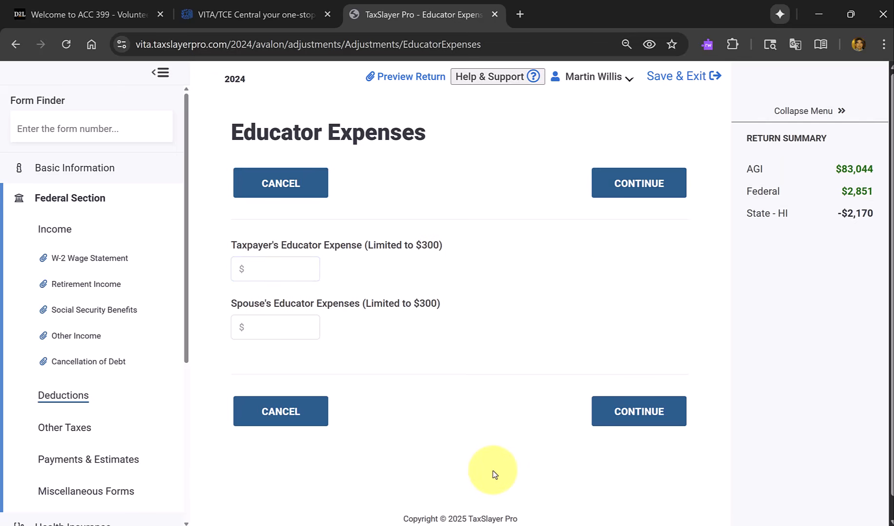
Switch back to the scenario PDF's interview notes and mark the $275 of unreimbursed classroom expenses with the pen.
key(alt+Tab)
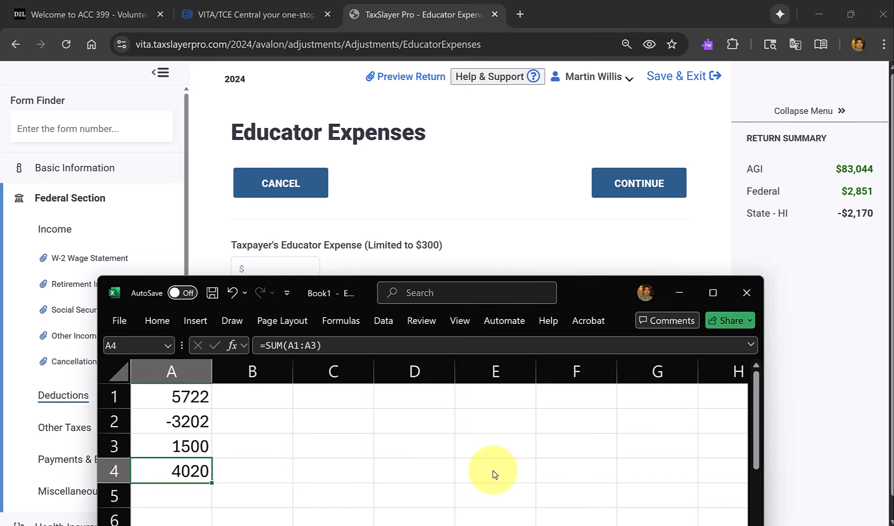
key(alt+Tab)
key(Tab)
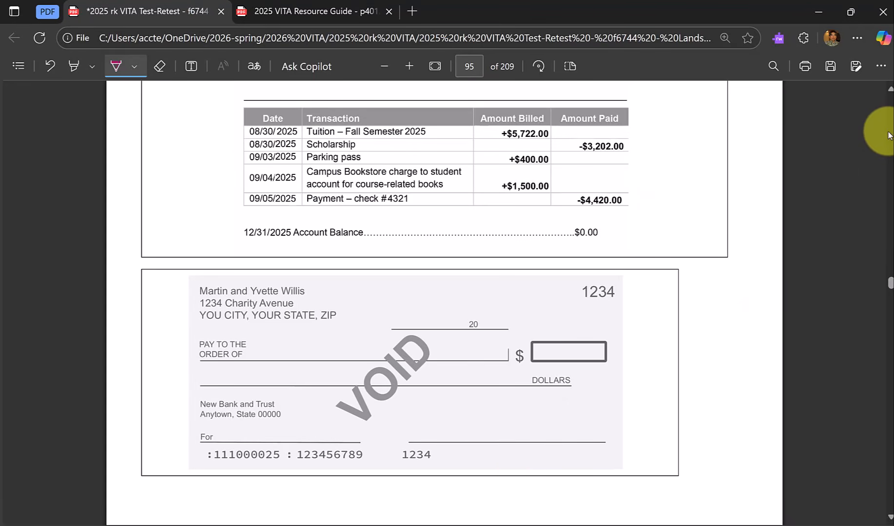
scroll(888, 135, up, 20)
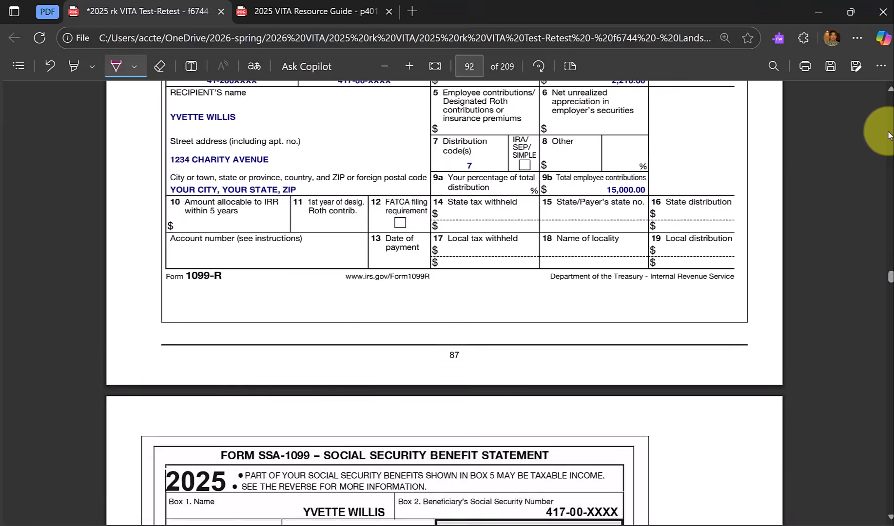
scroll(888, 135, up, 20)
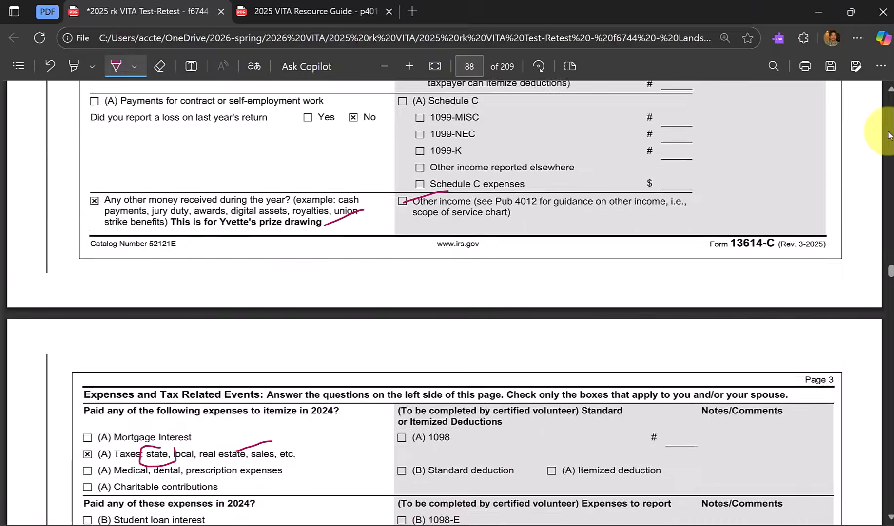
scroll(888, 135, up, 20)
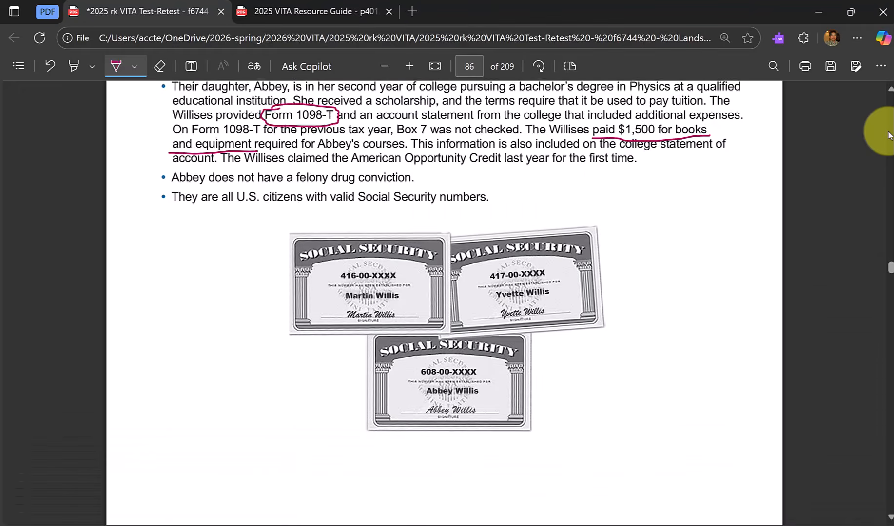
scroll(888, 135, up, 8)
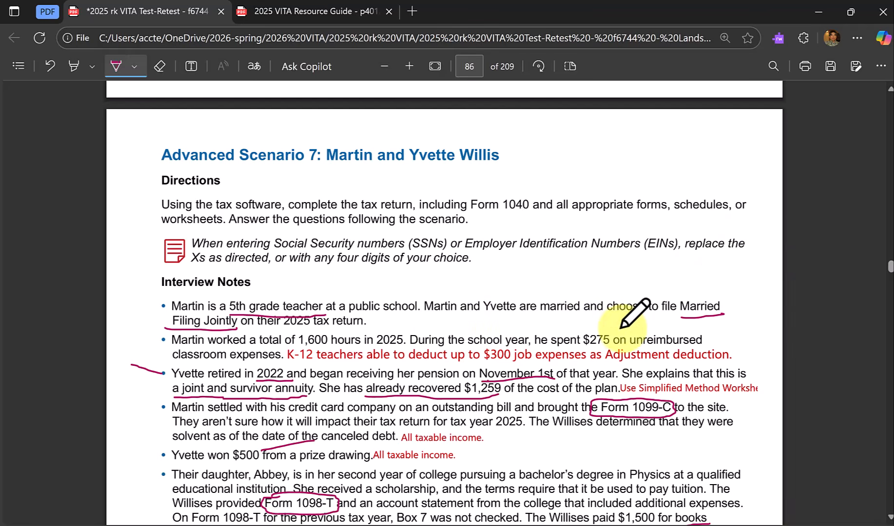
drag(604, 334, 637, 314)
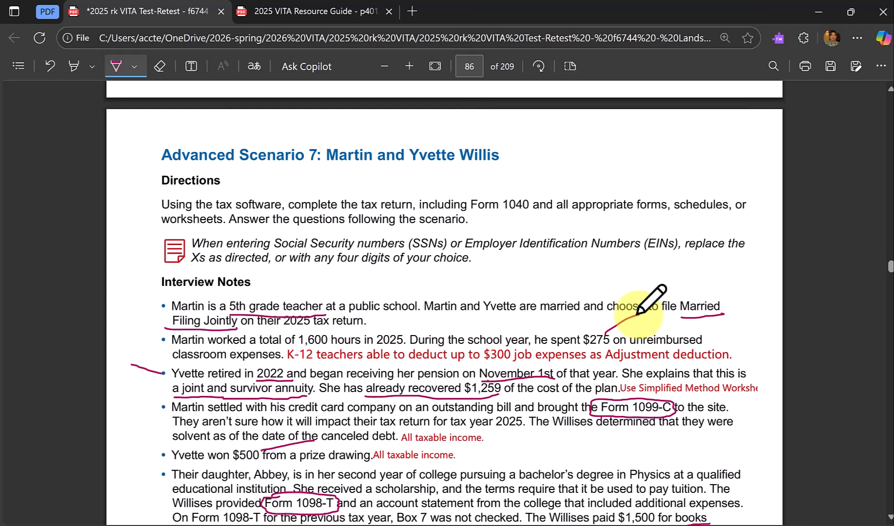
In TaxSlayer, enter 275 as the taxpayer's educator expense and save the entry.
key(alt+Tab)
key(Tab)
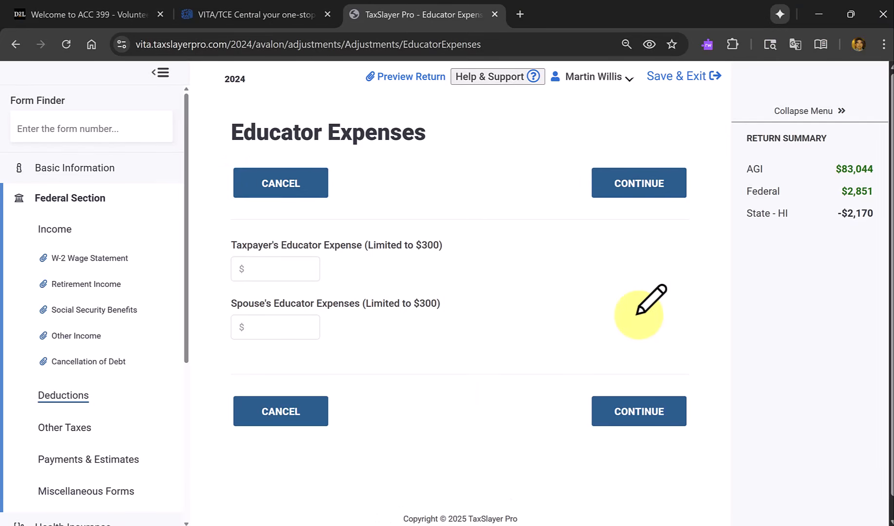
click(272, 269)
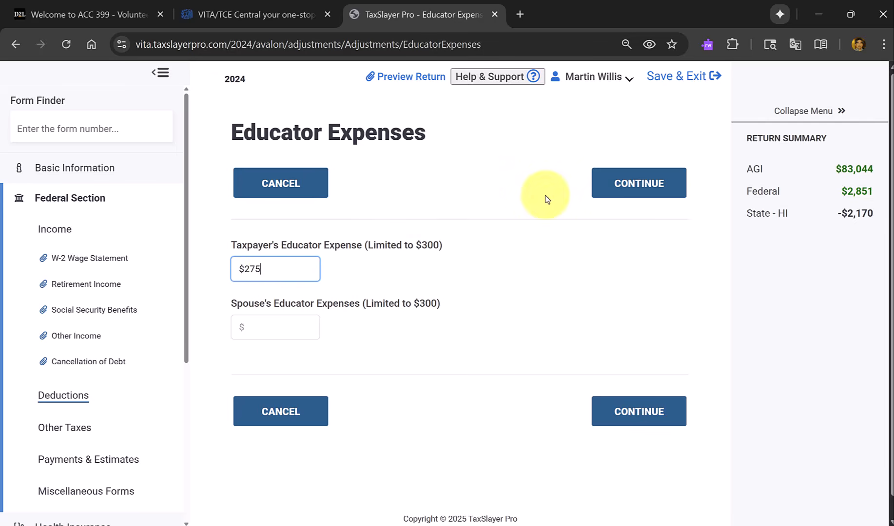
click(623, 190)
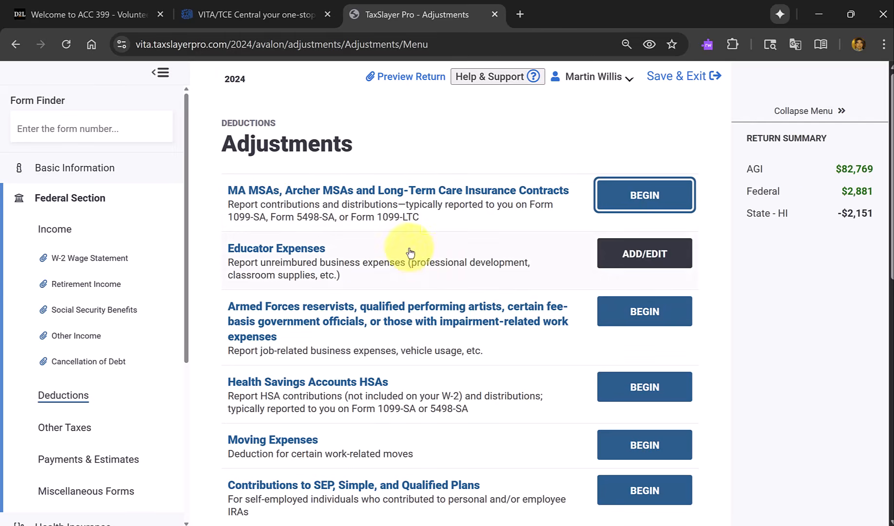
Look through the remaining adjustments down to Other Adjustments and continue back to the Deductions overview.
scroll(359, 224, down, 2)
scroll(358, 225, down, 3)
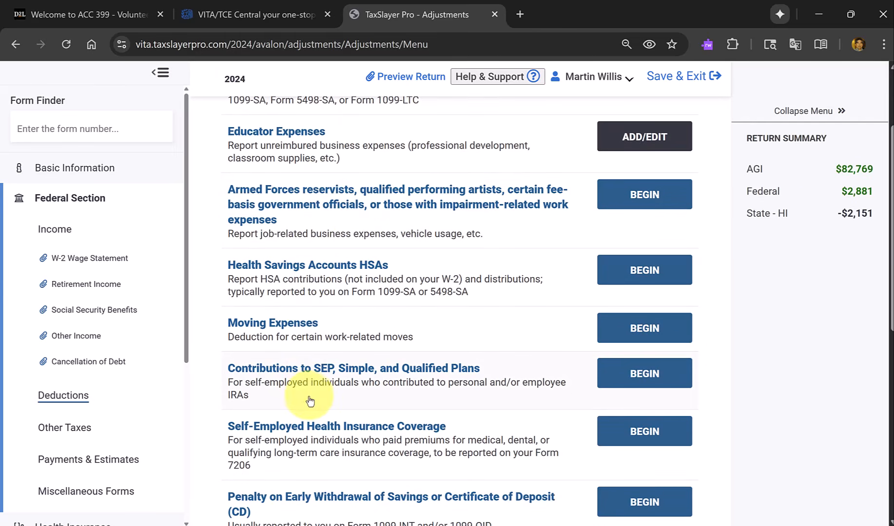
scroll(311, 400, down, 2)
scroll(310, 399, down, 7)
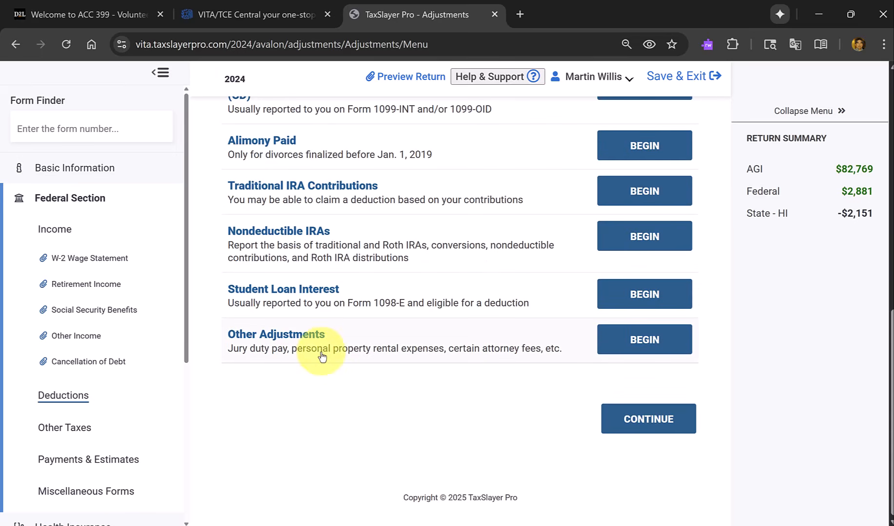
click(643, 425)
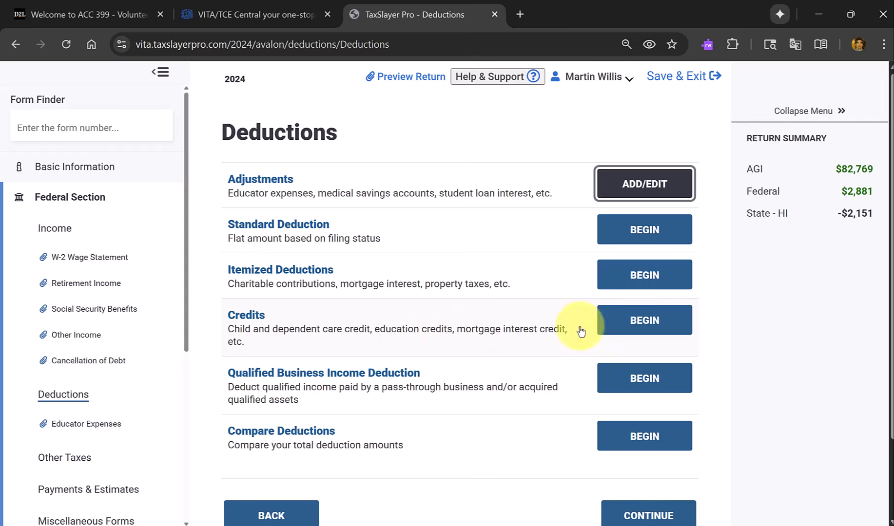
Open the Education Credits entry under Credits and select the taxpayers' dependent daughter as the student.
click(645, 326)
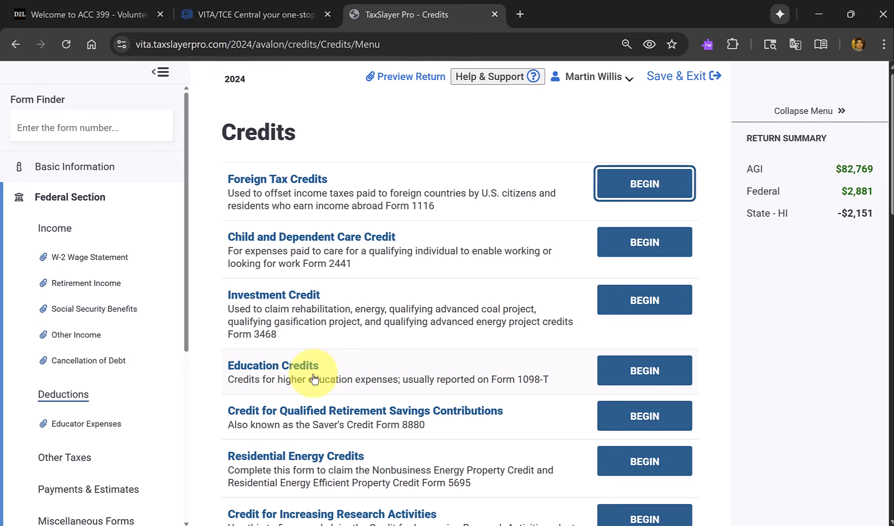
scroll(314, 379, down, 3)
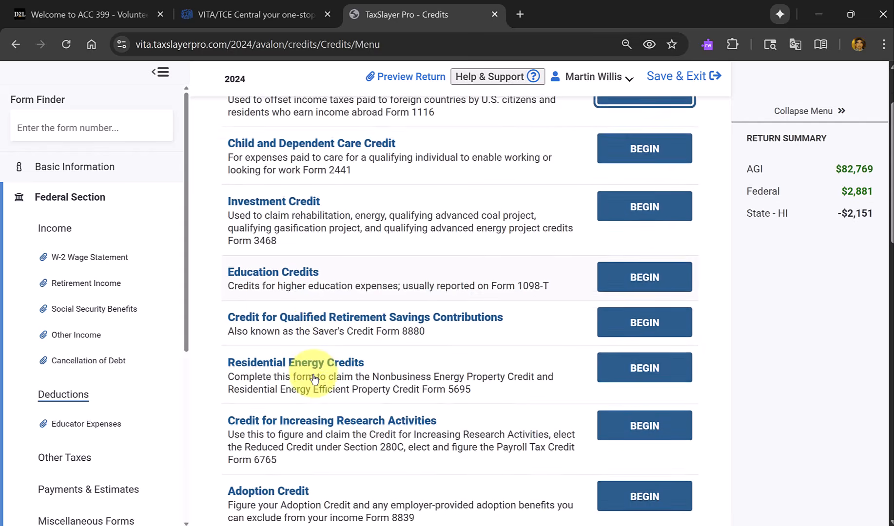
scroll(314, 380, up, 2)
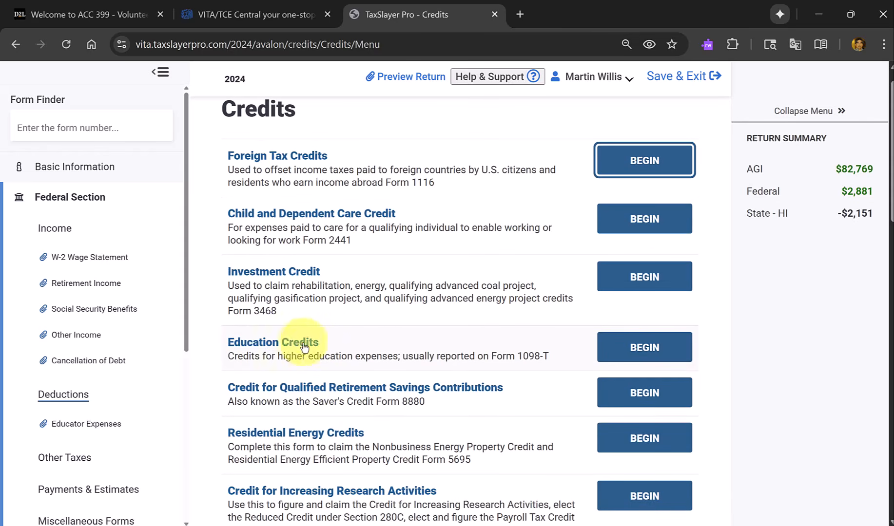
click(656, 352)
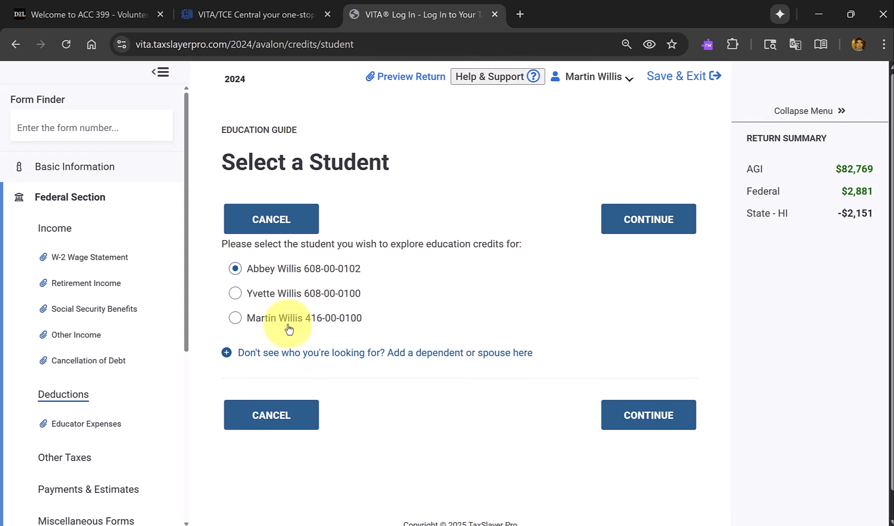
click(660, 415)
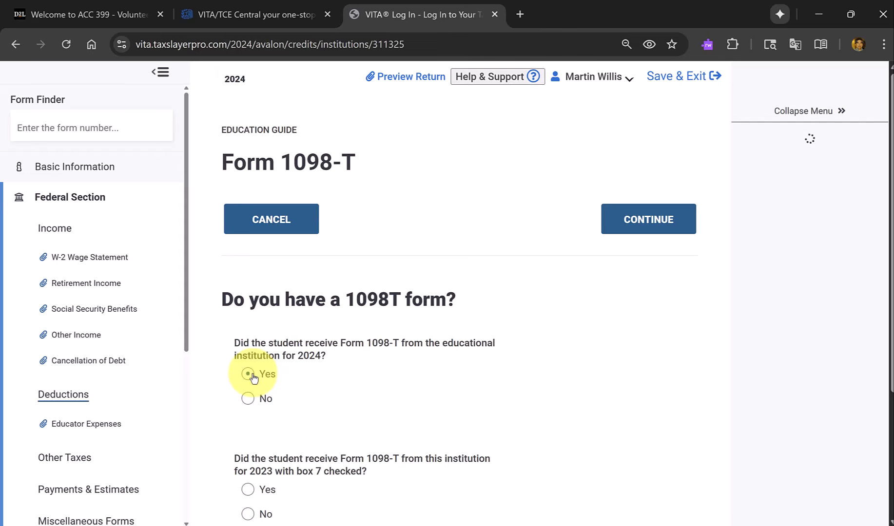
Answer Yes to receiving Form 1098-T for 2024 and No to box 7 checked for 2023, and continue to the institution details.
click(249, 375)
scroll(329, 376, down, 2)
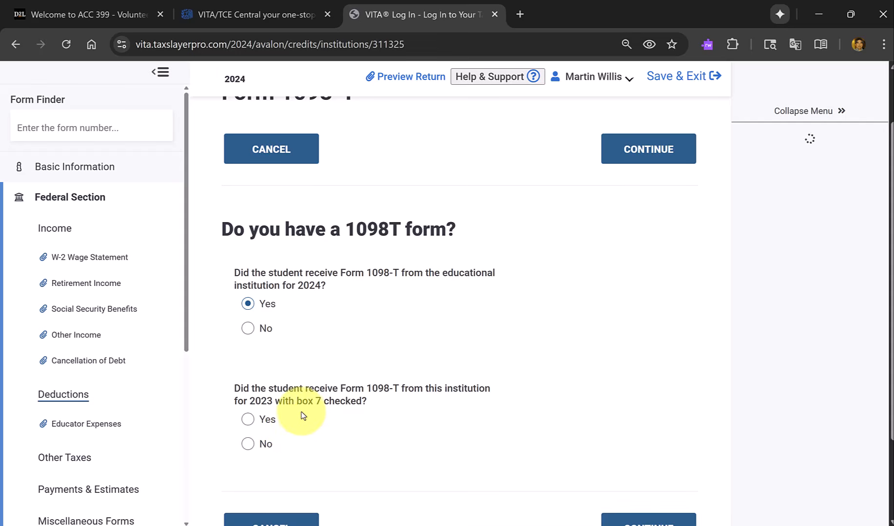
click(248, 444)
scroll(607, 377, down, 3)
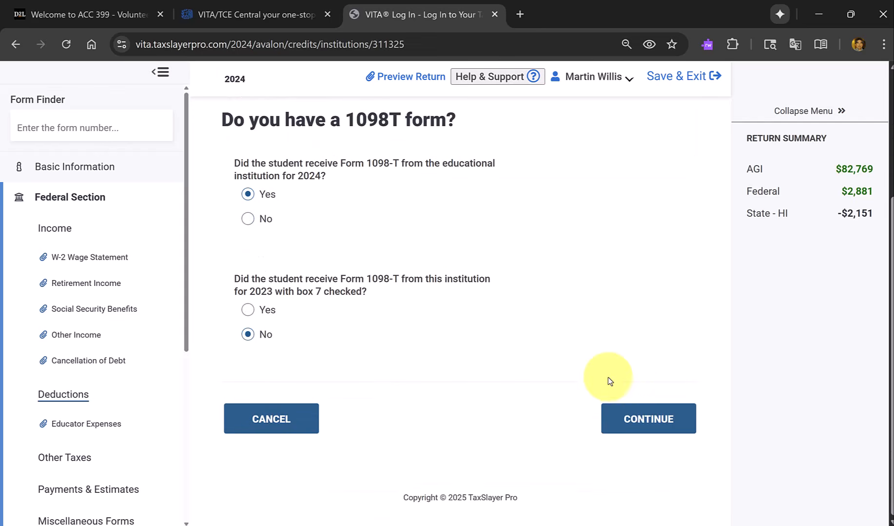
click(650, 416)
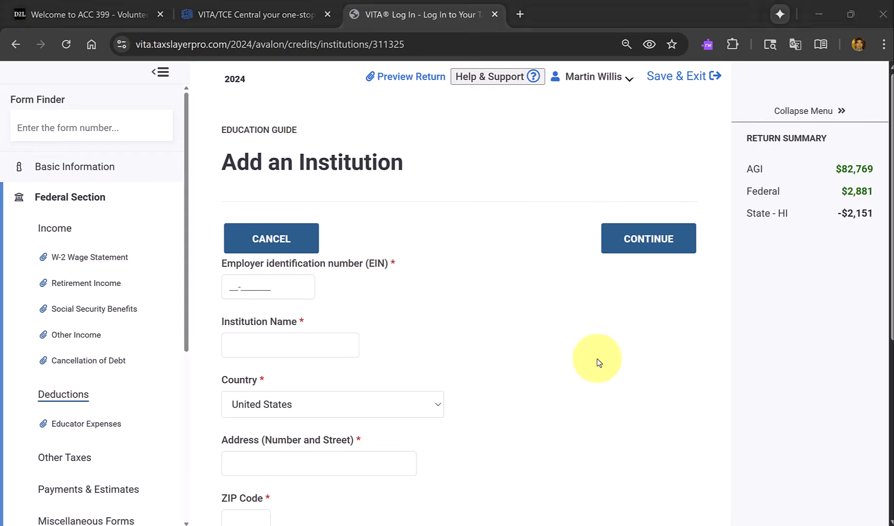
Switch to the scenario PDF to examine the college's details on Form 1098-T, and return to TaxSlayer's Add an Institution form.
key(alt+Tab)
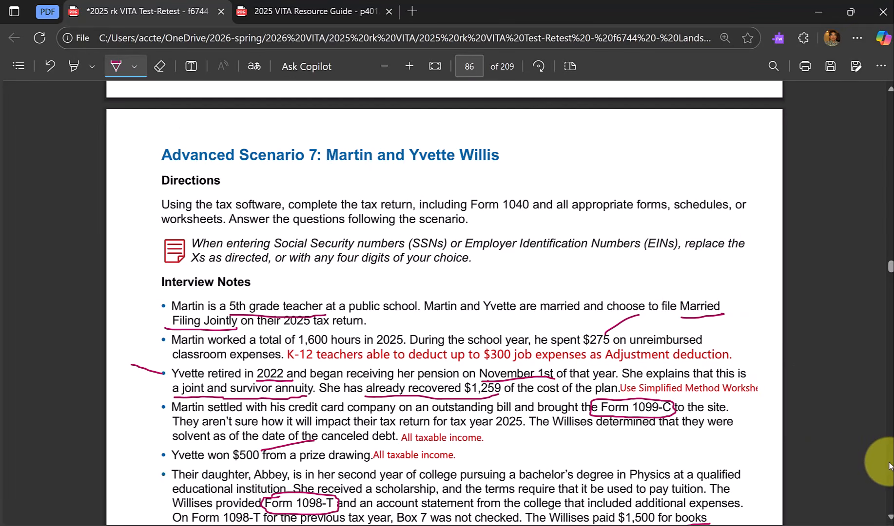
scroll(888, 466, down, 20)
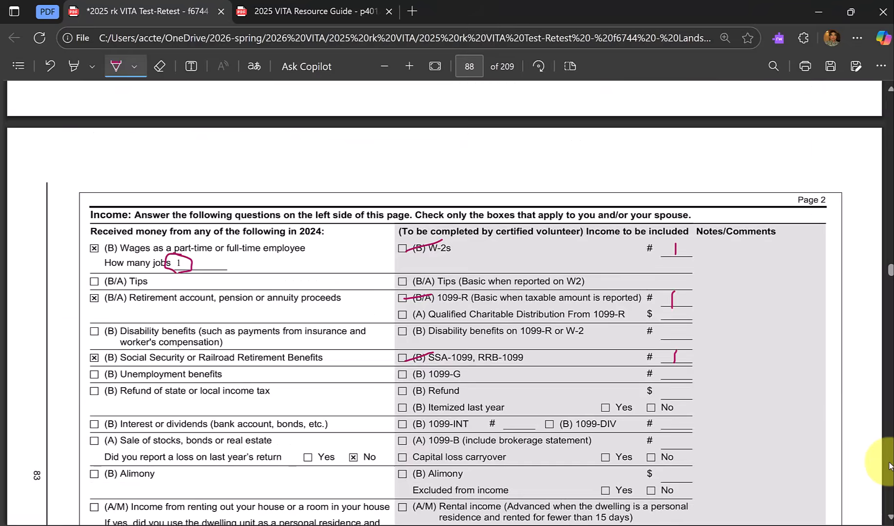
scroll(888, 466, down, 20)
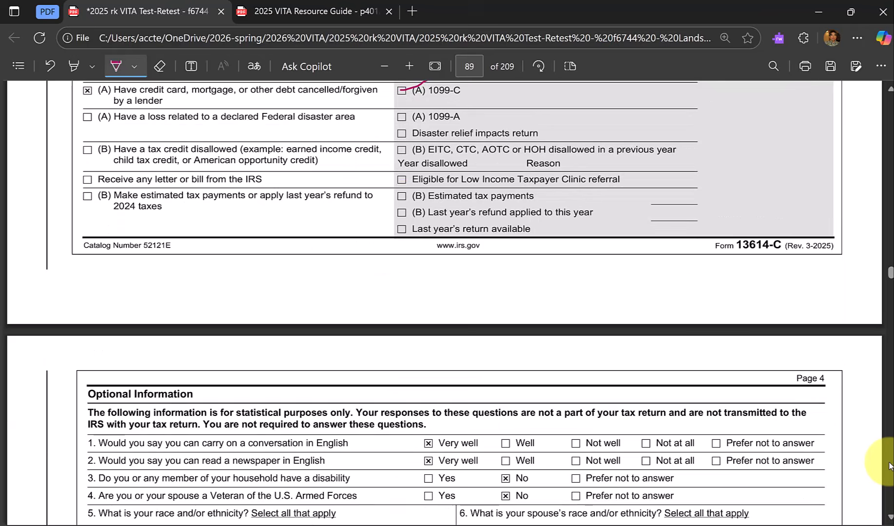
scroll(888, 465, down, 20)
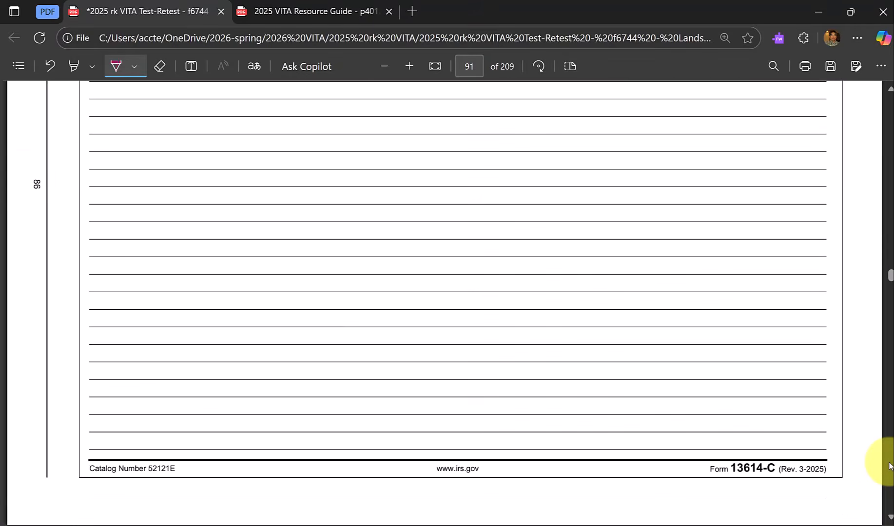
scroll(888, 466, down, 8)
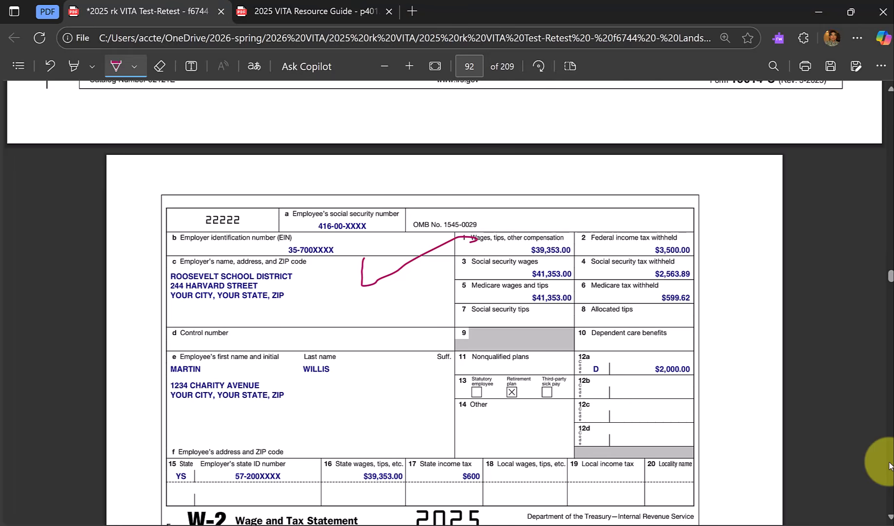
scroll(888, 465, down, 20)
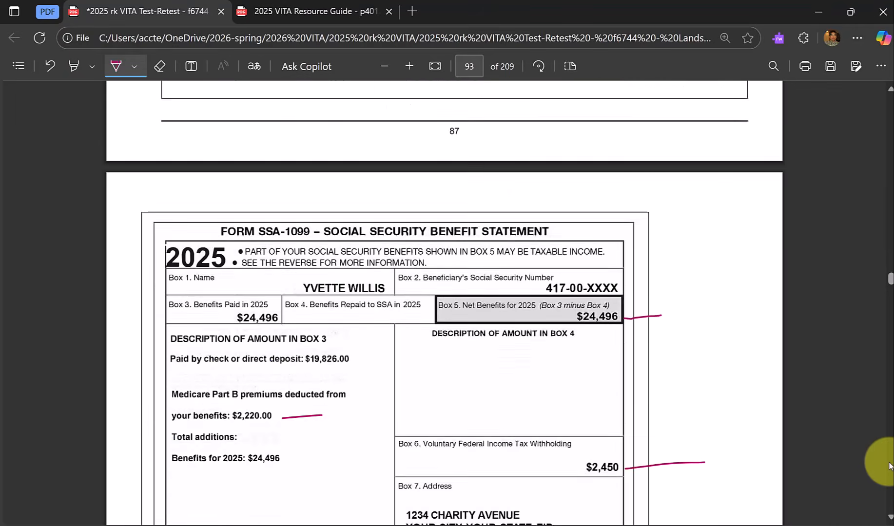
scroll(888, 466, down, 15)
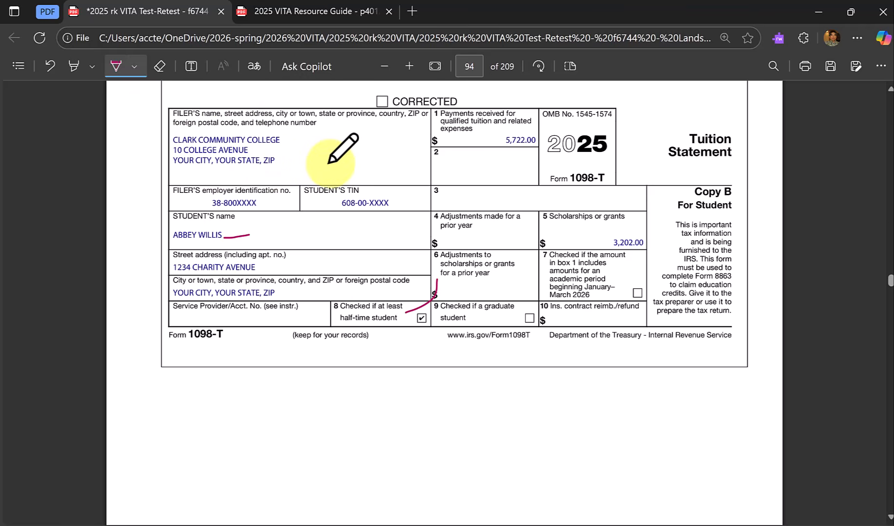
key(alt+Tab)
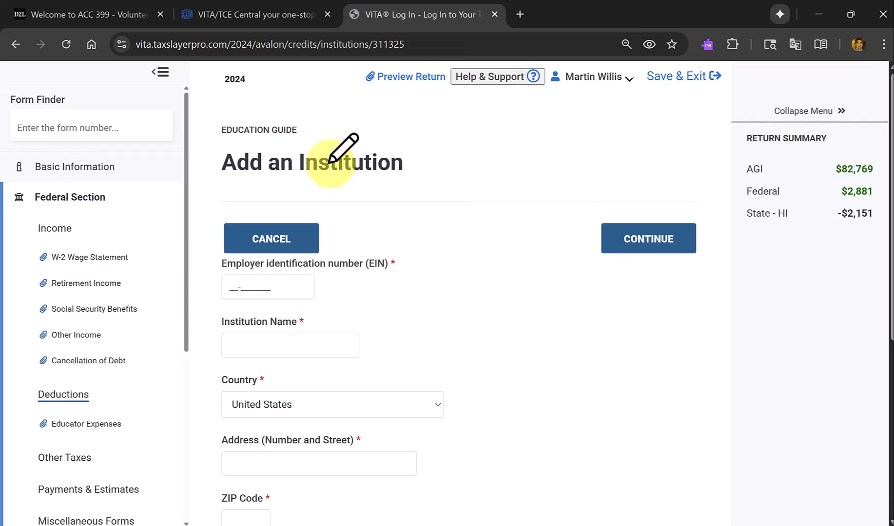
key(alt+Tab)
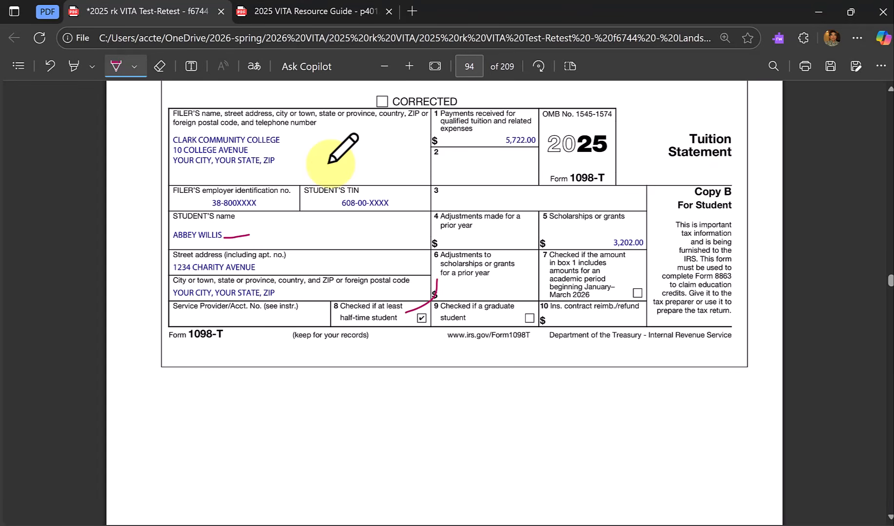
key(alt+Tab)
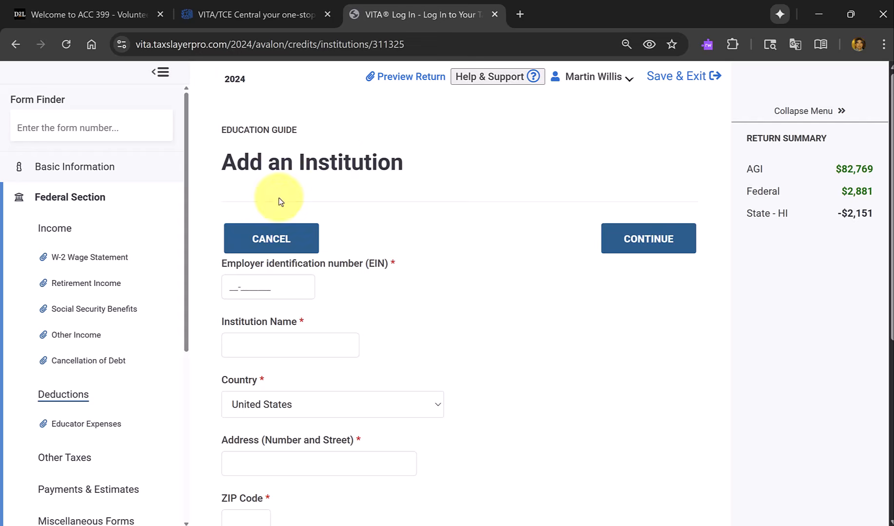
Enter the institution's employer identification number and the name Clark Community College.
click(292, 291)
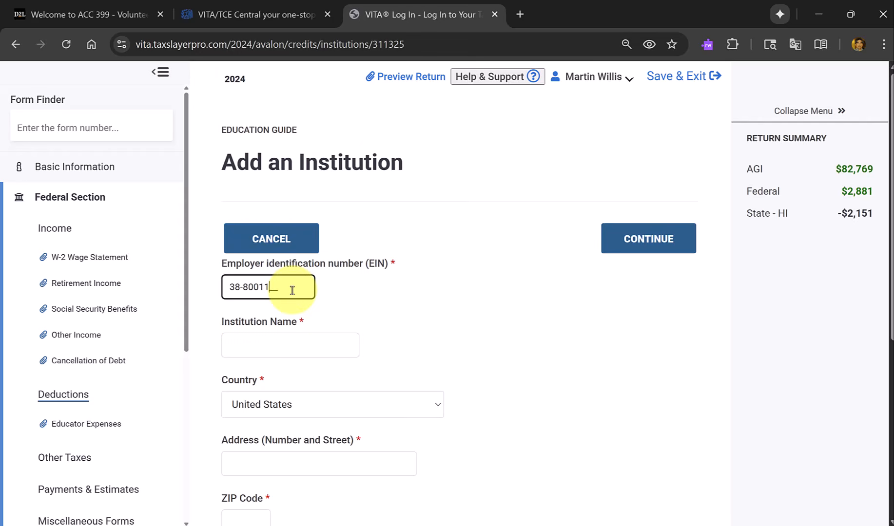
key(Tab)
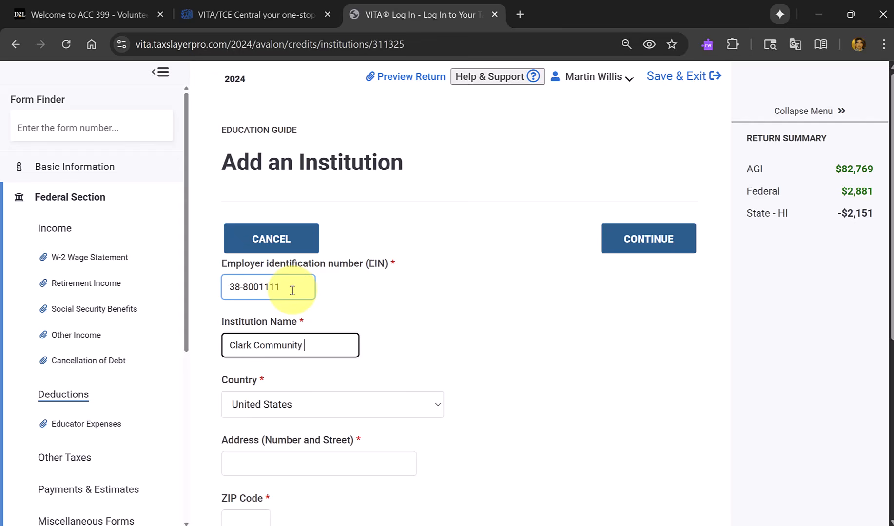
key(Tab)
key(Tab)
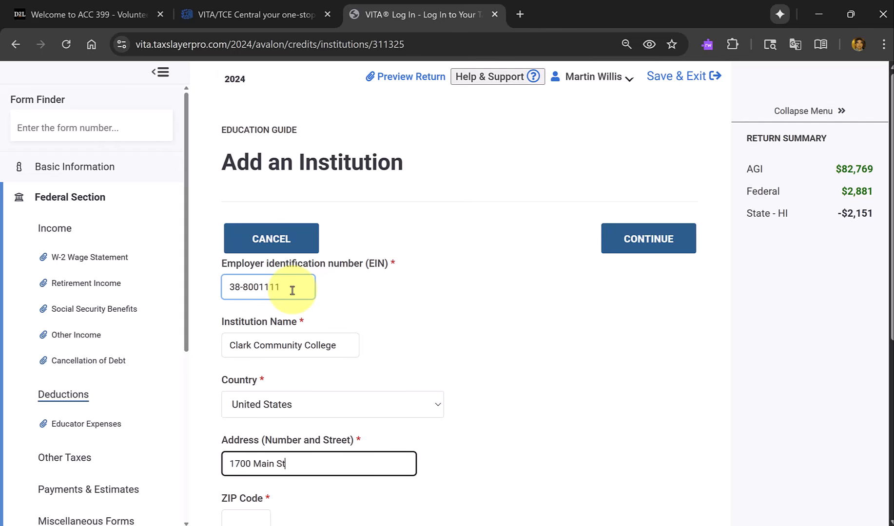
Fill in the institution's street address and ZIP code, check the filled-in city and state, and continue to the education expenses.
key(Tab)
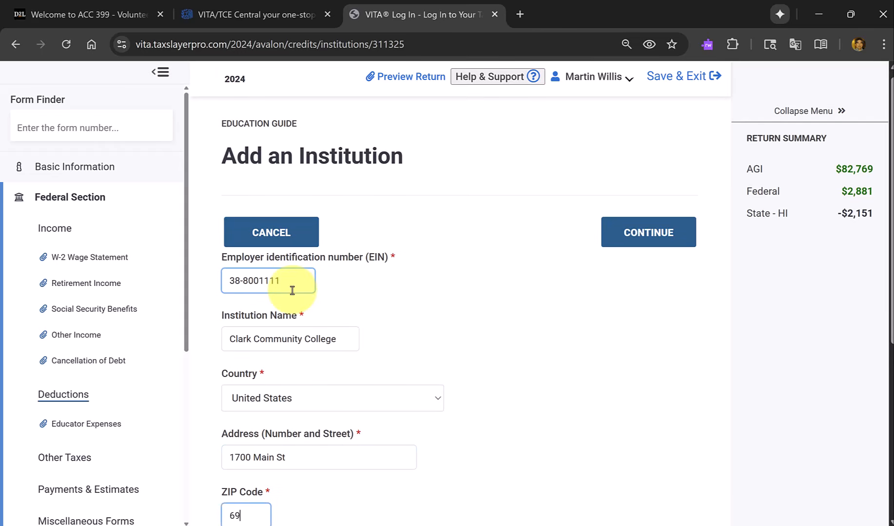
text(96822)
key(Tab)
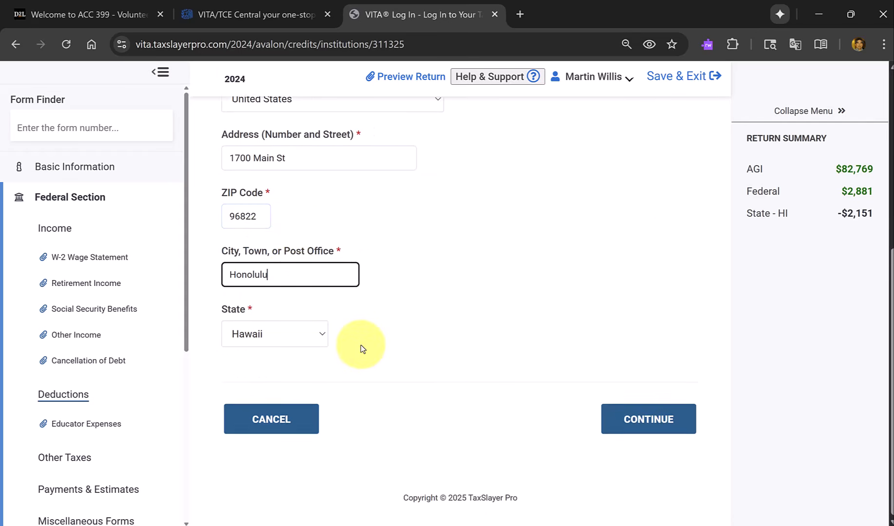
scroll(361, 345, up, 5)
scroll(361, 345, down, 4)
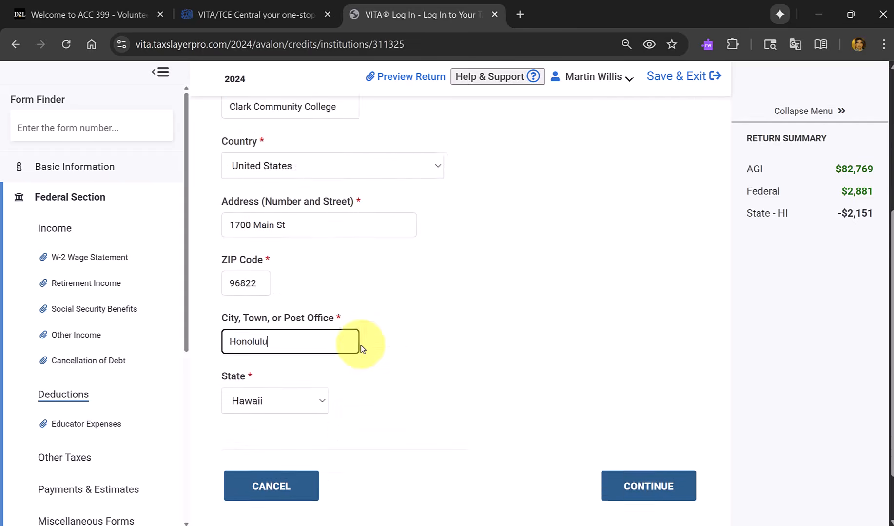
scroll(361, 345, down, 2)
click(645, 420)
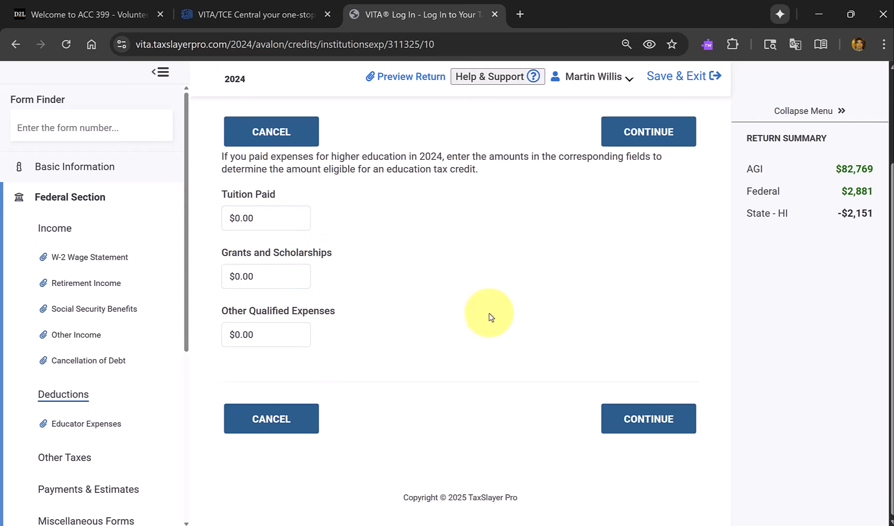
Using the amounts on Form 1098-T in the scenario PDF, set Tuition Paid to 5722 and Grants and Scholarships to 3202.
drag(283, 219, 205, 218)
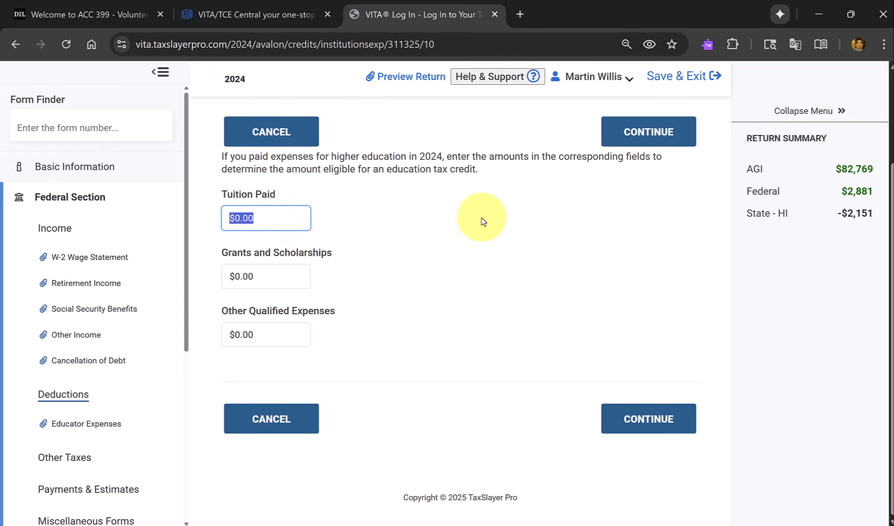
key(alt+Tab)
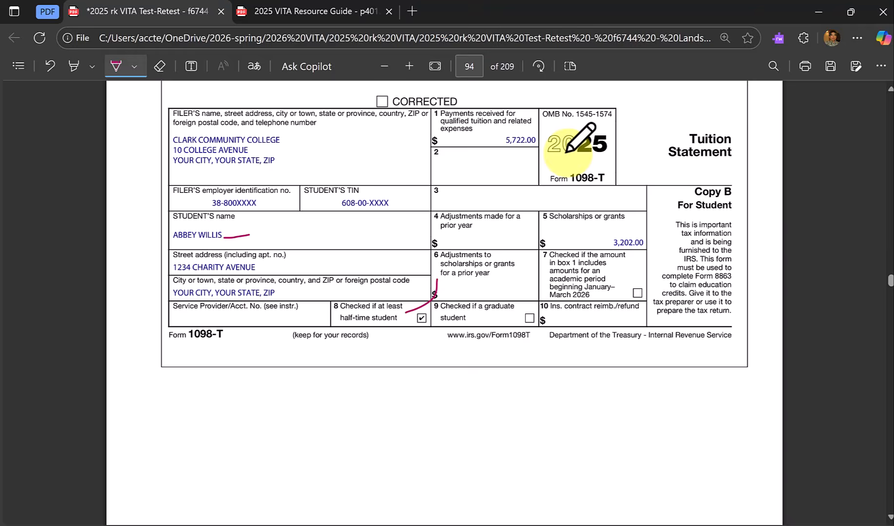
key(alt+Tab)
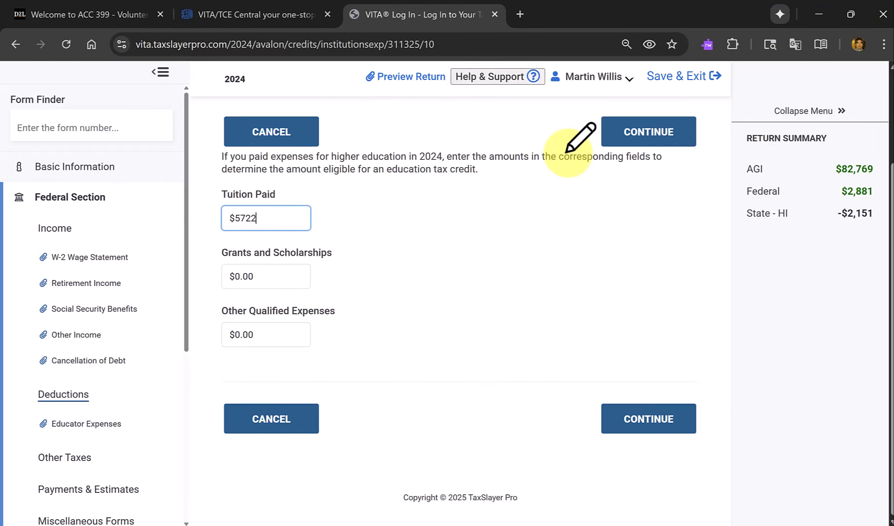
key(Tab)
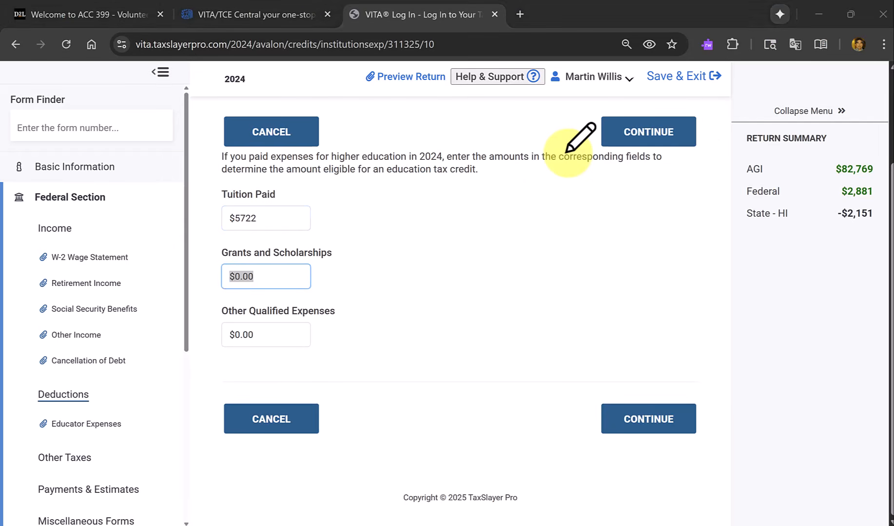
key(alt+Tab)
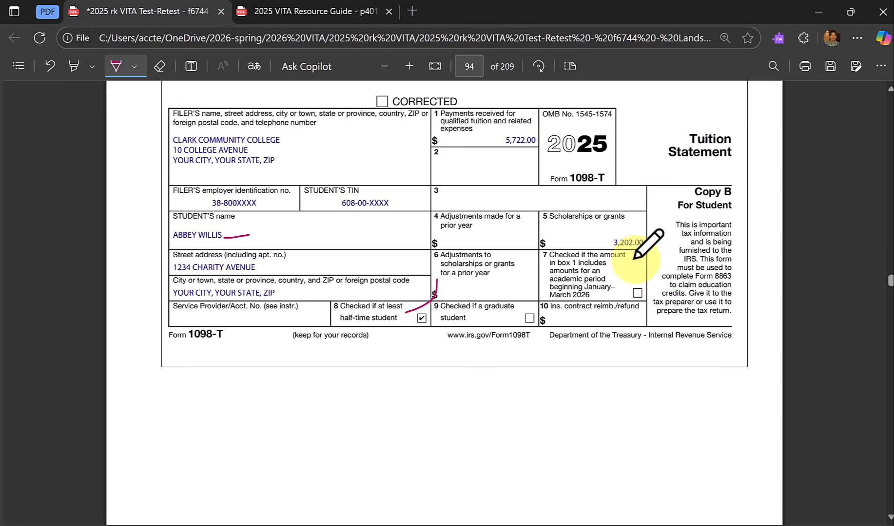
key(alt+Tab)
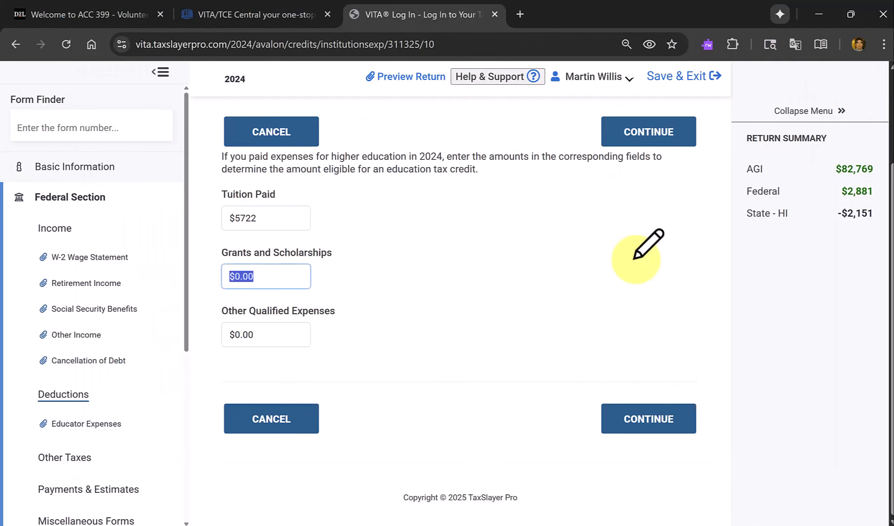
text(3202)
key(Tab)
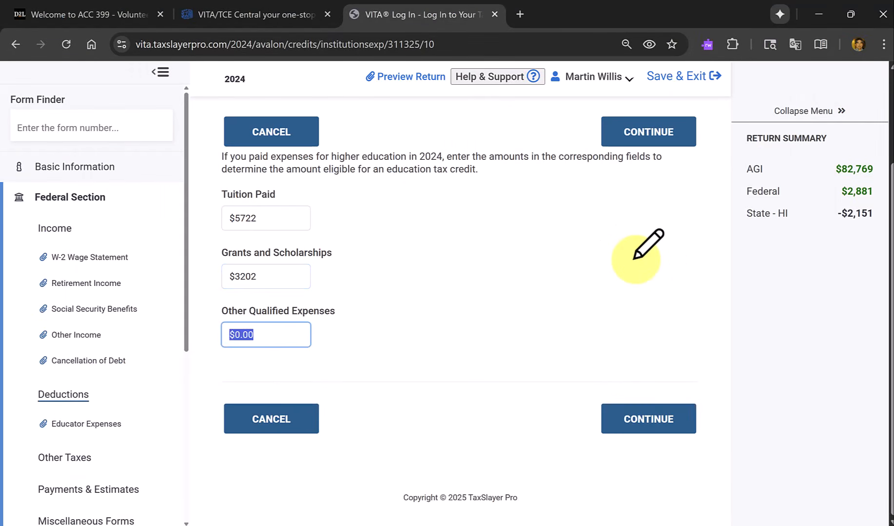
Check the course-related book charge on the college's account statement in the PDF, and set Other Qualified Expenses to 1500 in TaxSlayer.
key(alt+Tab)
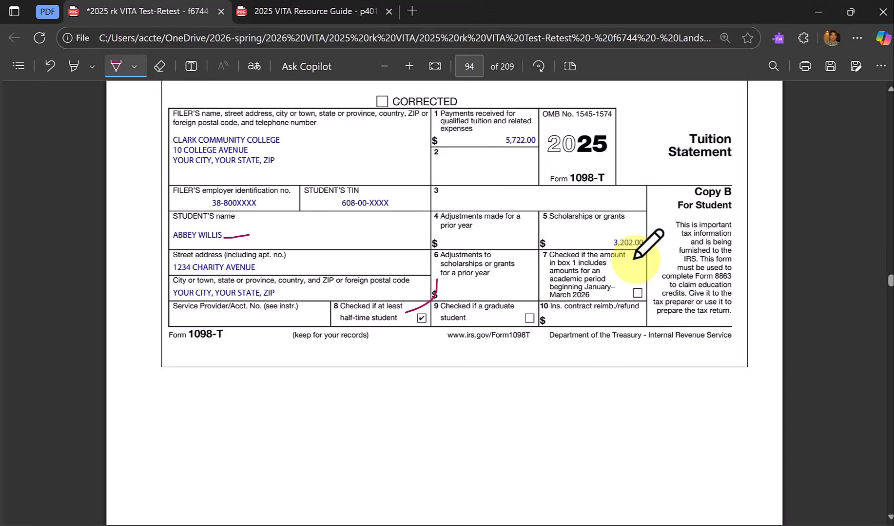
scroll(604, 336, down, 1)
scroll(604, 336, down, 15)
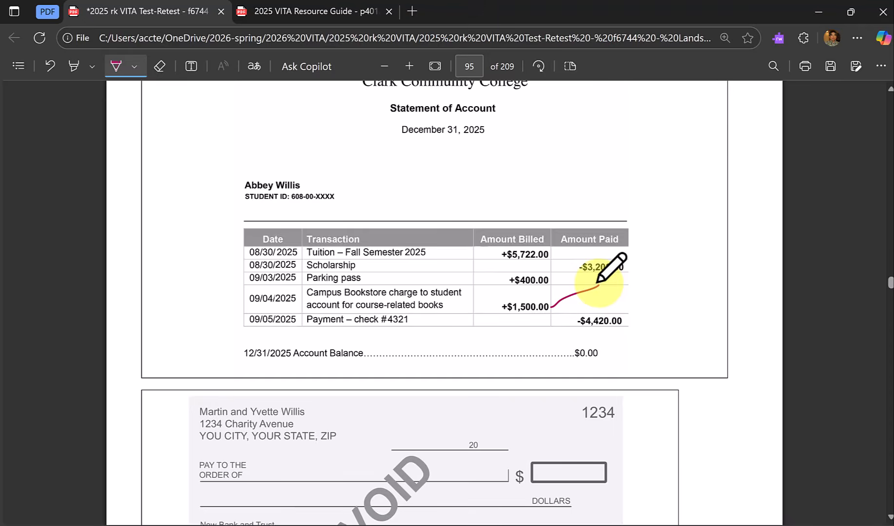
key(alt+Tab)
text(15)
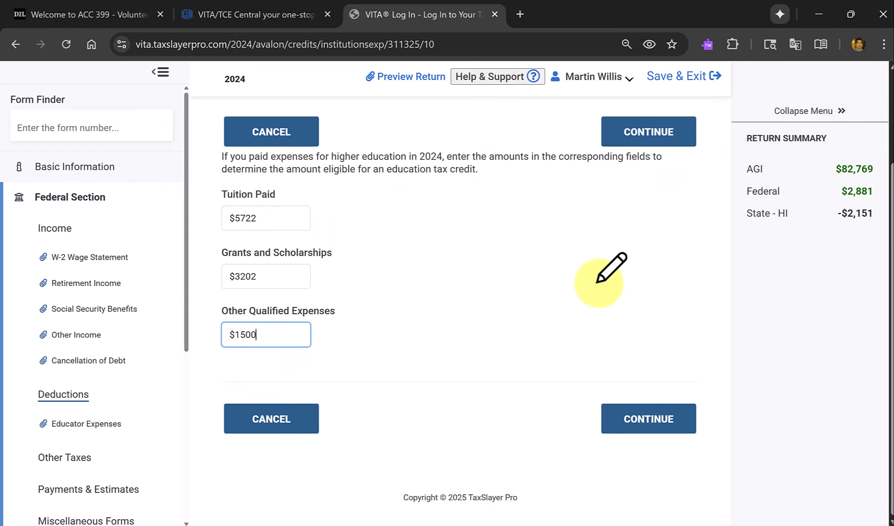
Save the expenses and complete the AOTC eligibility questions: Yes to half-time enrollment; No to four prior claims, first four years completed and felony drug conviction.
click(649, 422)
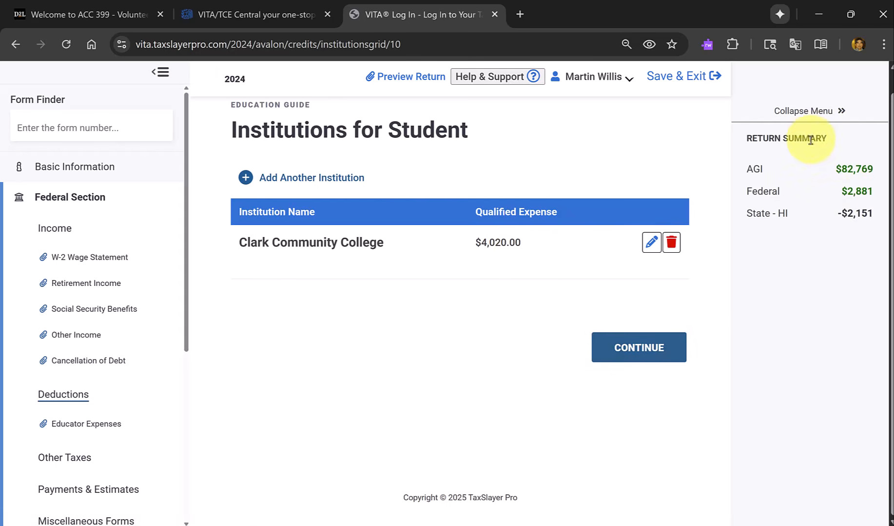
click(644, 346)
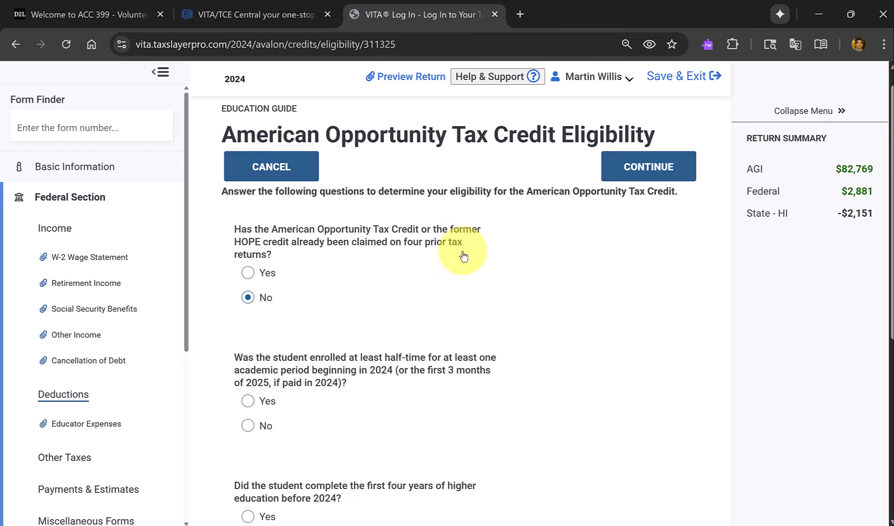
click(247, 401)
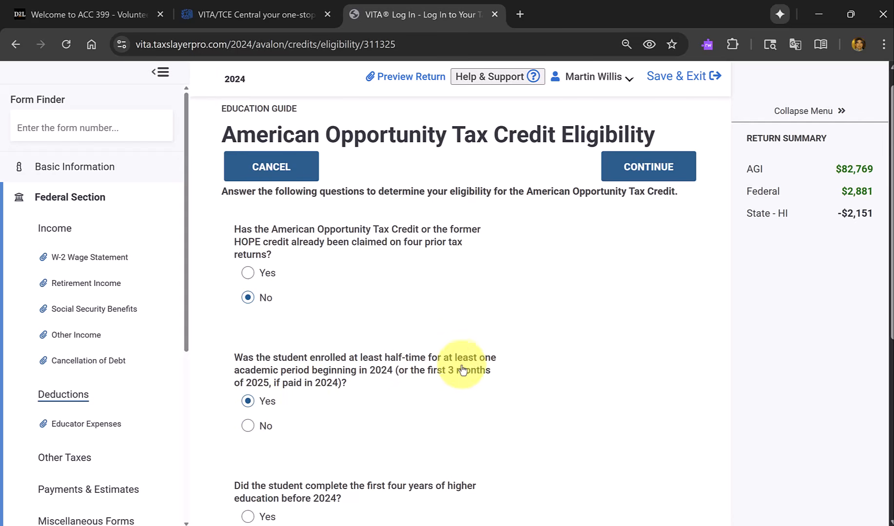
scroll(410, 370, down, 2)
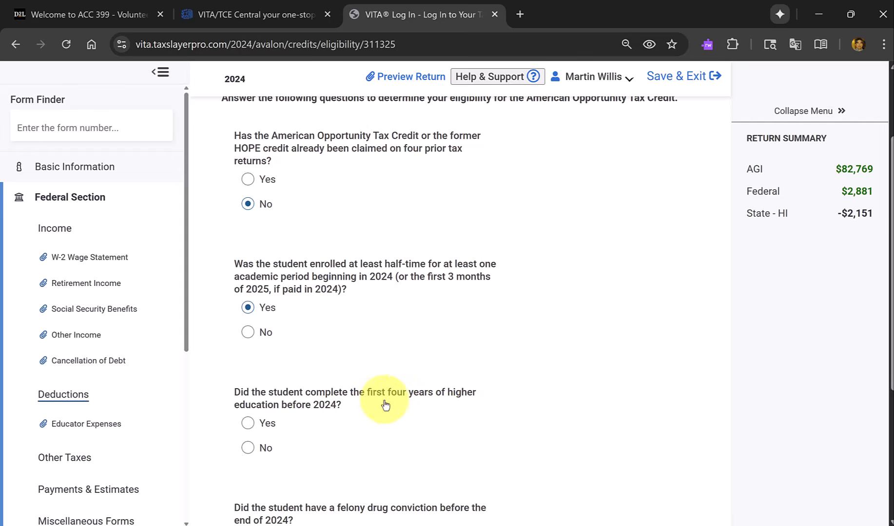
click(248, 448)
scroll(474, 397, down, 3)
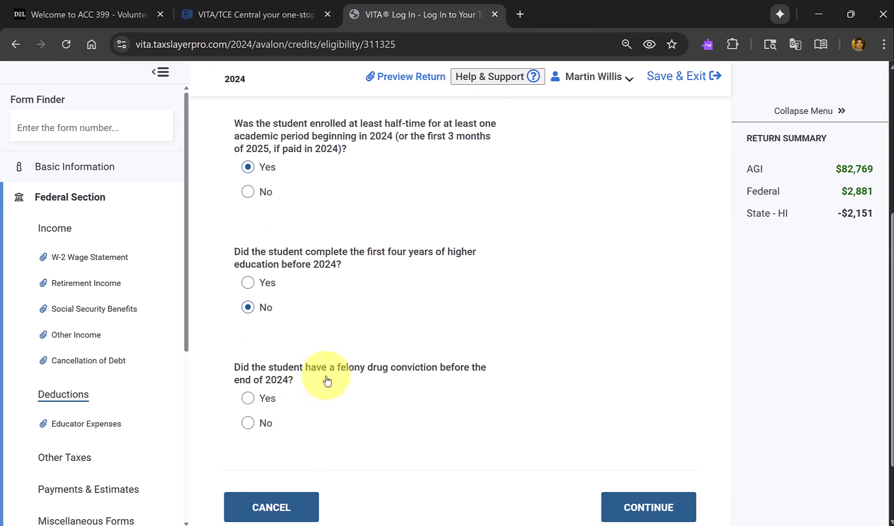
click(248, 423)
scroll(409, 399, down, 2)
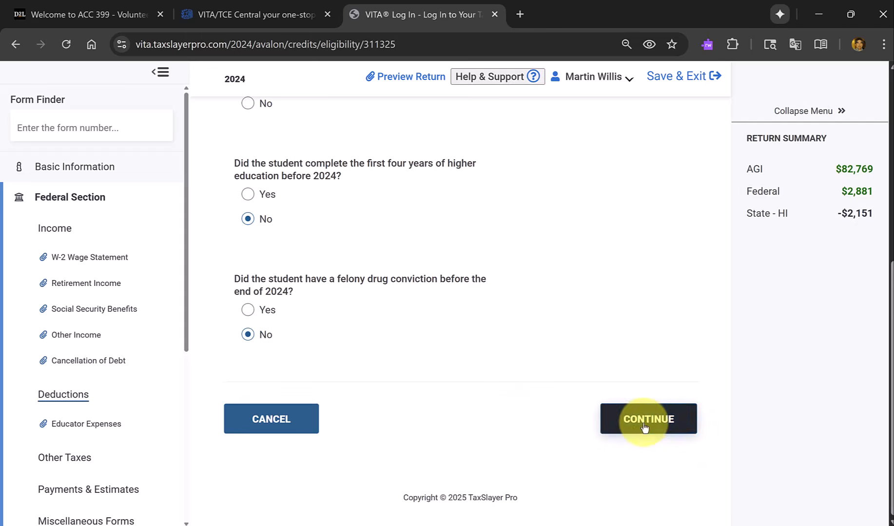
click(647, 425)
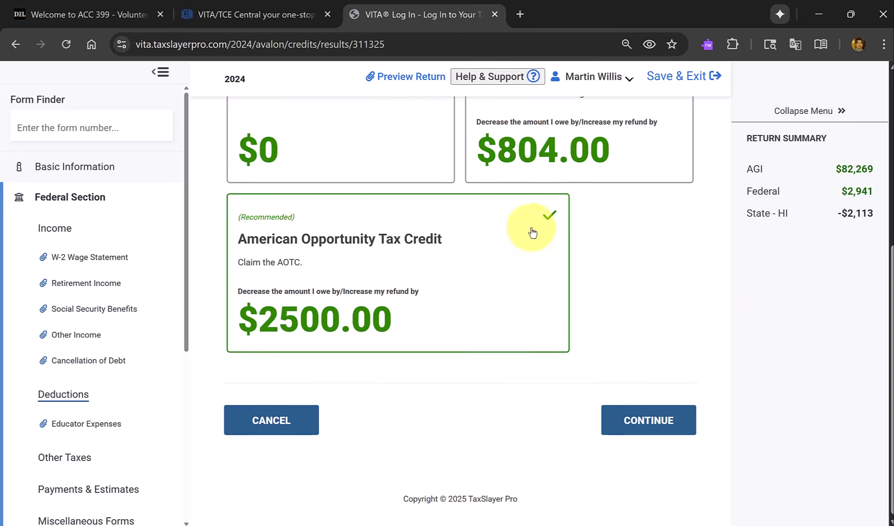
Compare the education credit options, keep the recommended American Opportunity Tax Credit, and continue past the Education Credit Summary.
scroll(531, 234, up, 2)
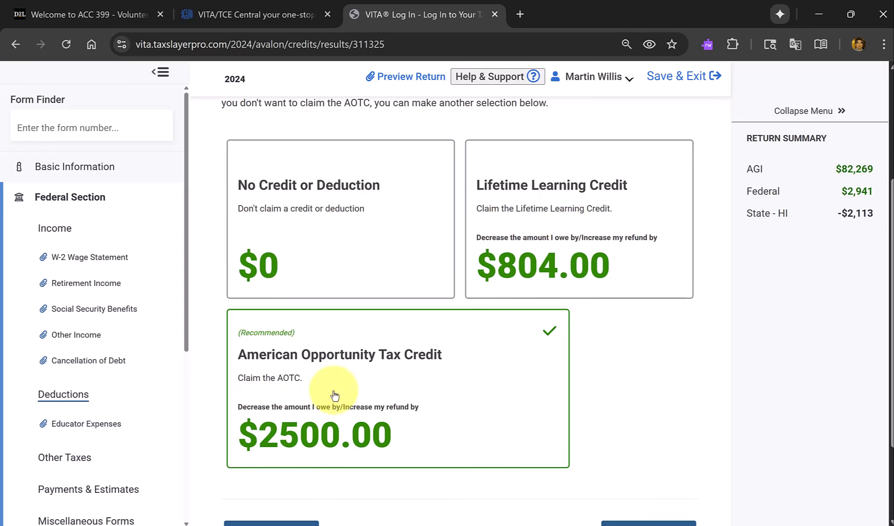
scroll(375, 435, down, 3)
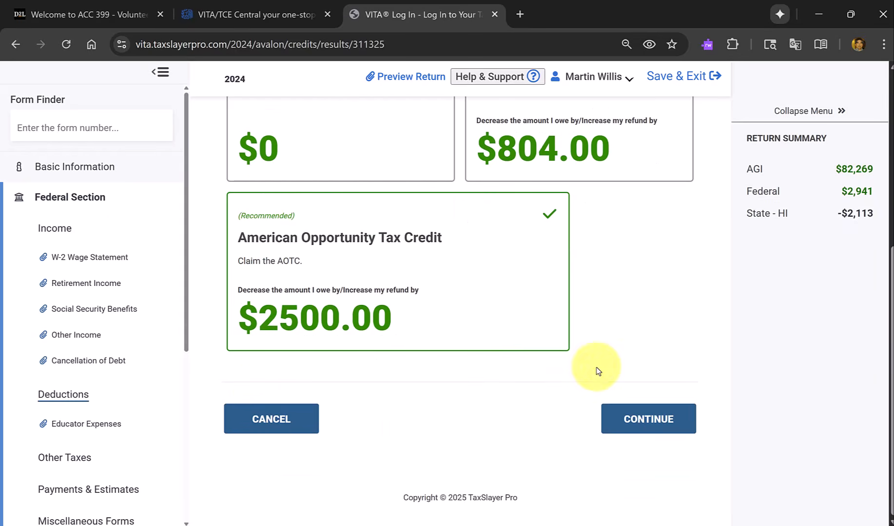
click(688, 420)
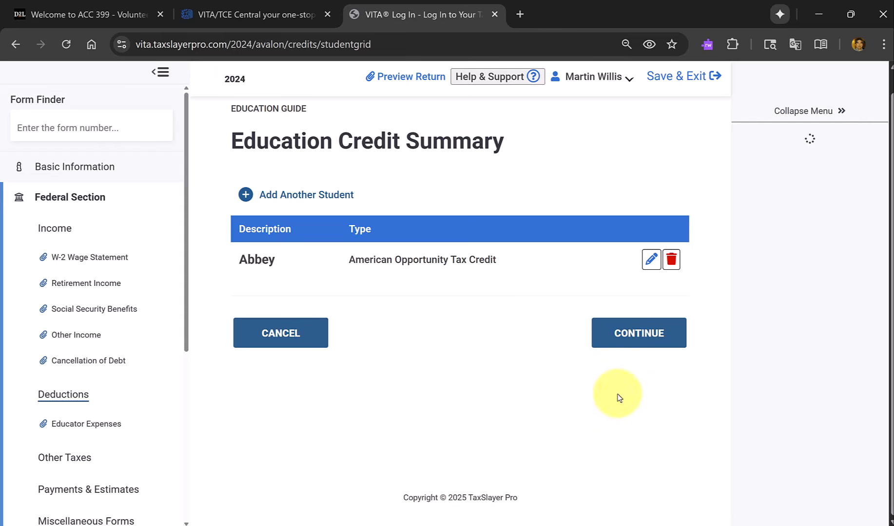
click(652, 341)
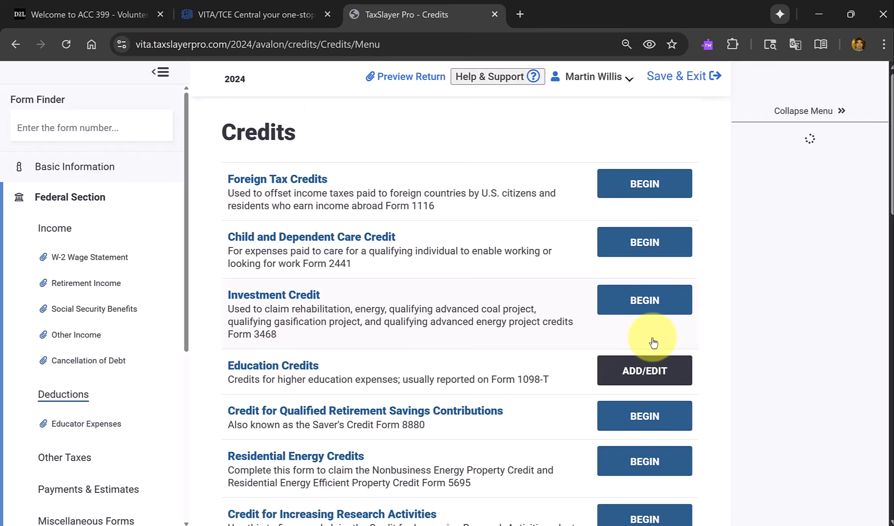
Check the remaining credits, add none, and continue through Deductions to Other Taxes.
scroll(815, 163, down, 1)
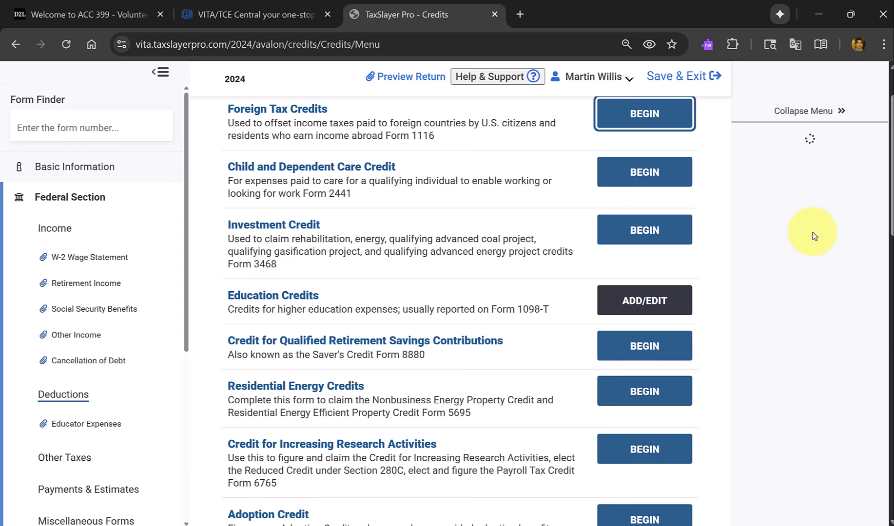
scroll(813, 236, down, 8)
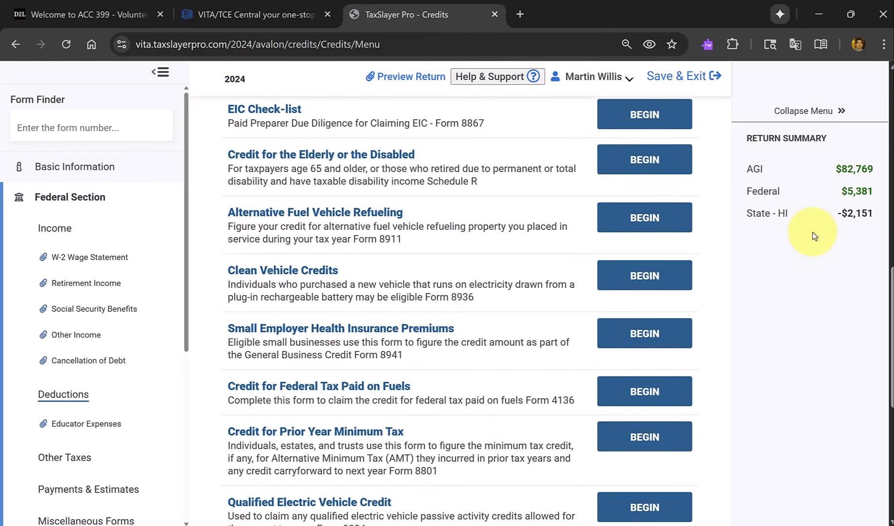
scroll(814, 237, down, 2)
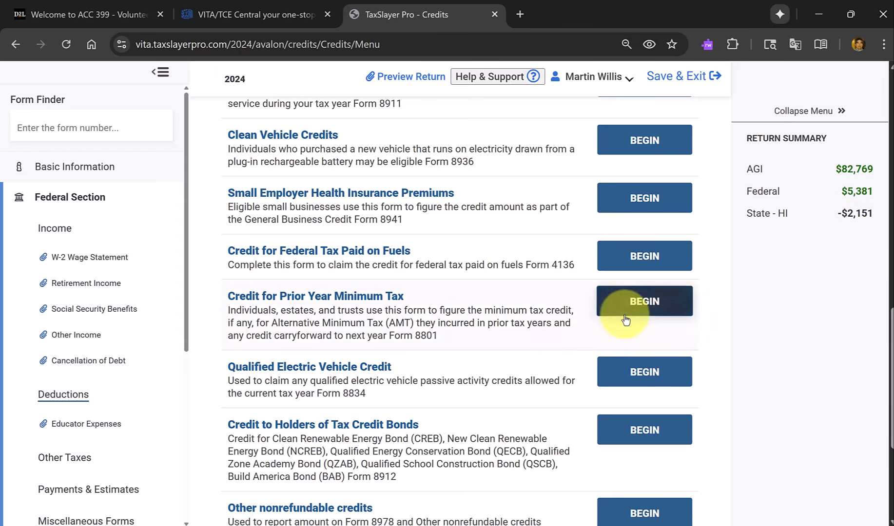
scroll(573, 319, down, 5)
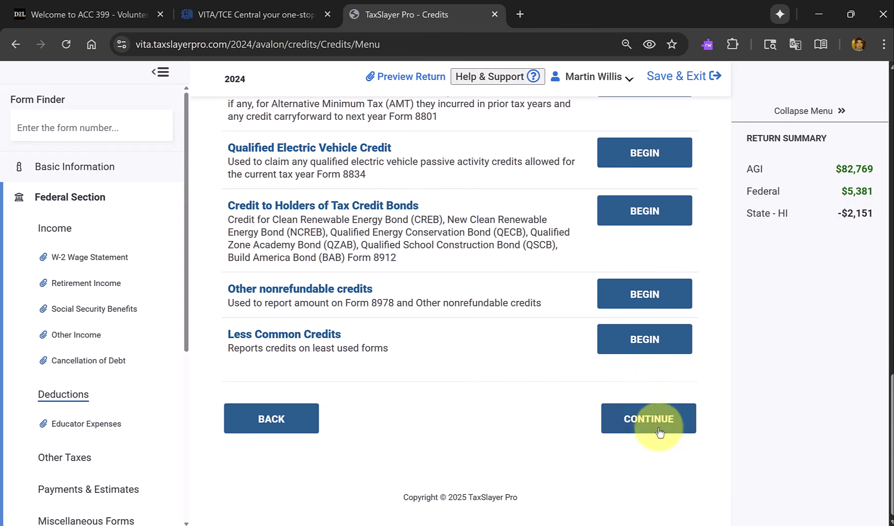
click(659, 429)
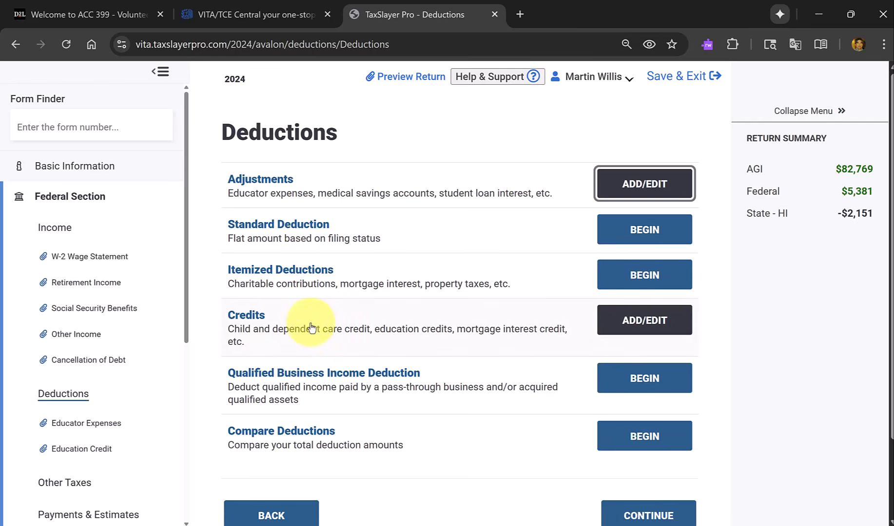
scroll(340, 324, down, 2)
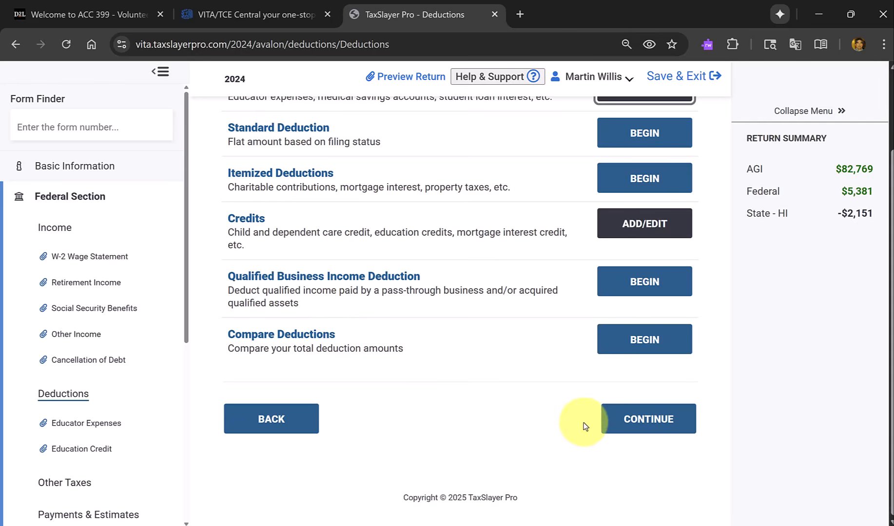
click(643, 423)
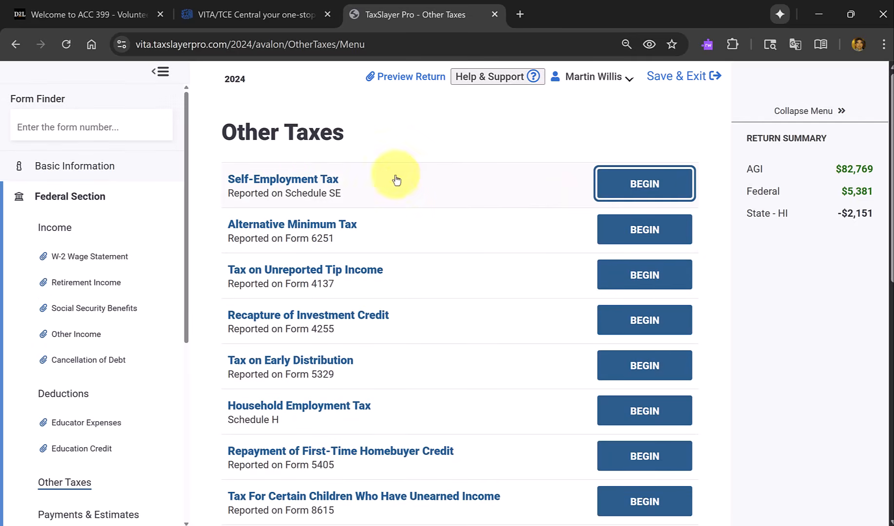
Continue through Other Taxes and Payments and Estimates to Miscellaneous Forms without adding any entries.
scroll(432, 172, down, 3)
scroll(434, 173, down, 8)
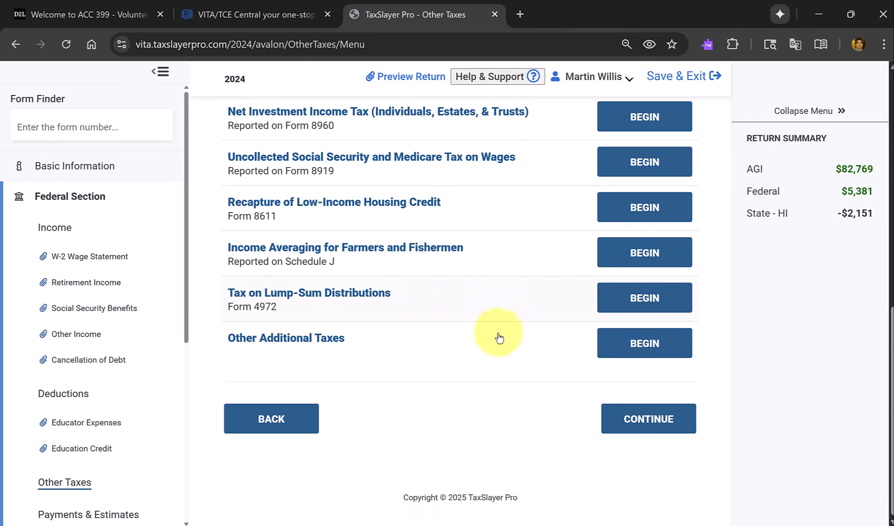
click(667, 420)
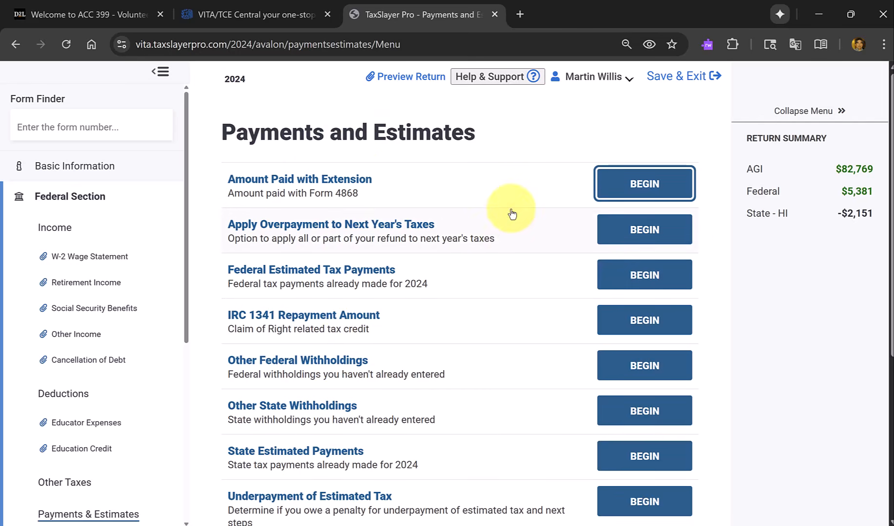
scroll(542, 196, down, 5)
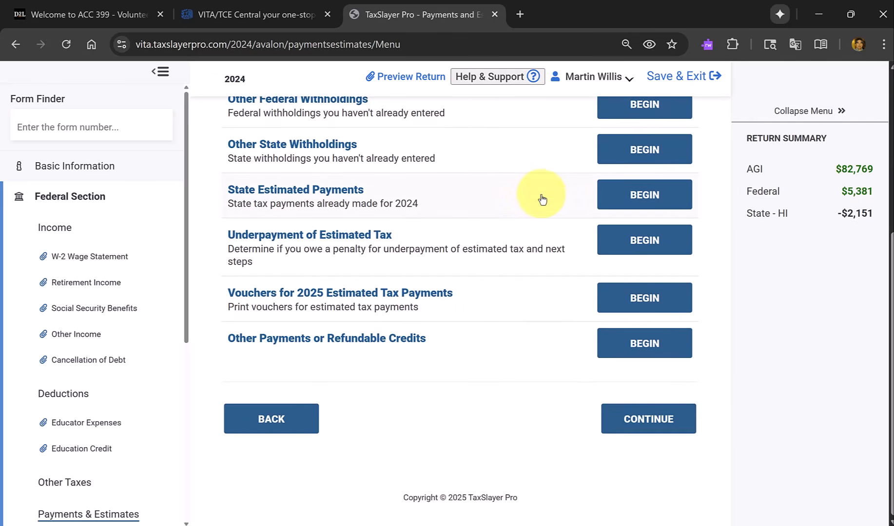
click(646, 413)
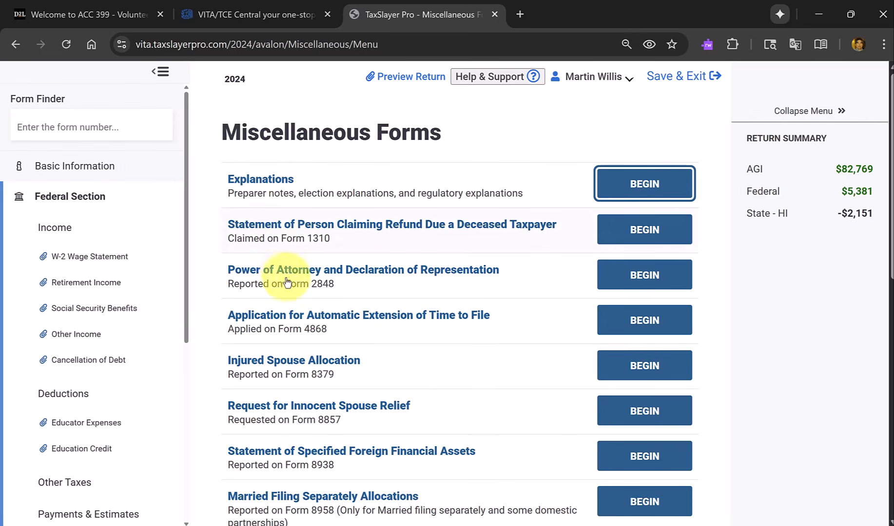
Look over the Miscellaneous Forms, continue, and answer No to having insurance under the Affordable Care Act to finish the federal section.
scroll(292, 350, down, 5)
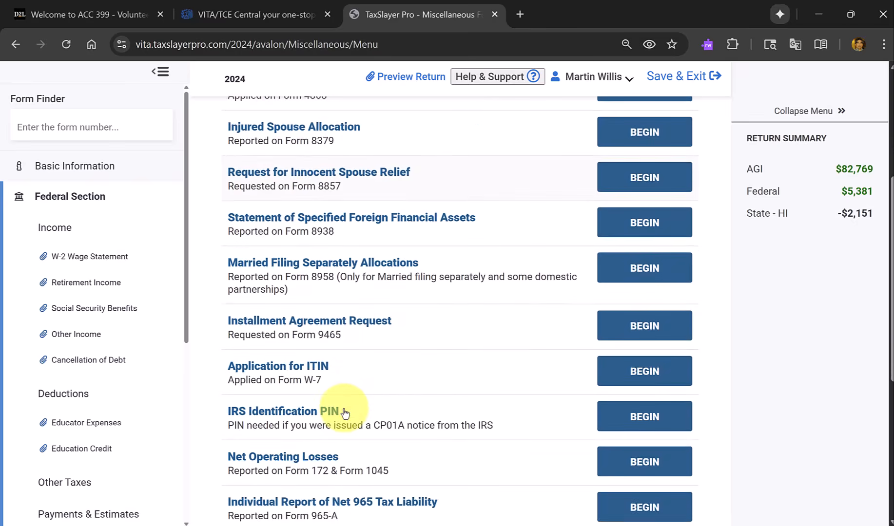
scroll(344, 414, down, 5)
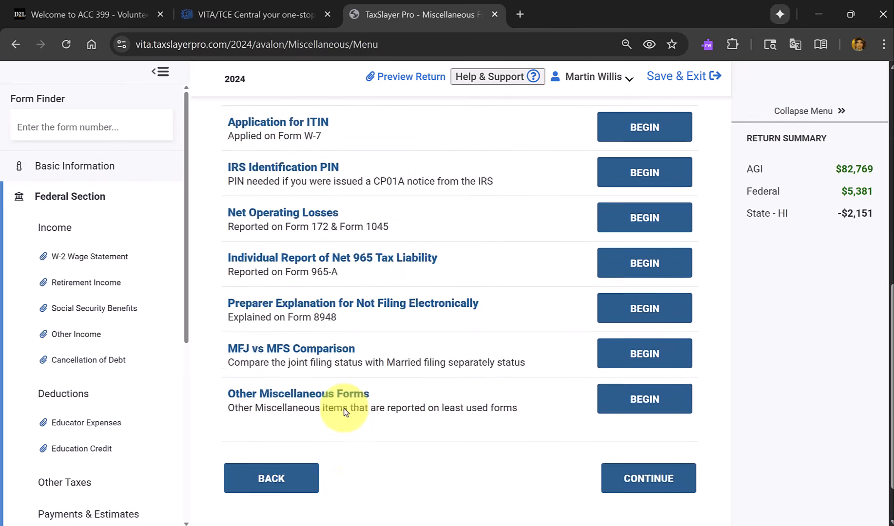
scroll(344, 413, up, 2)
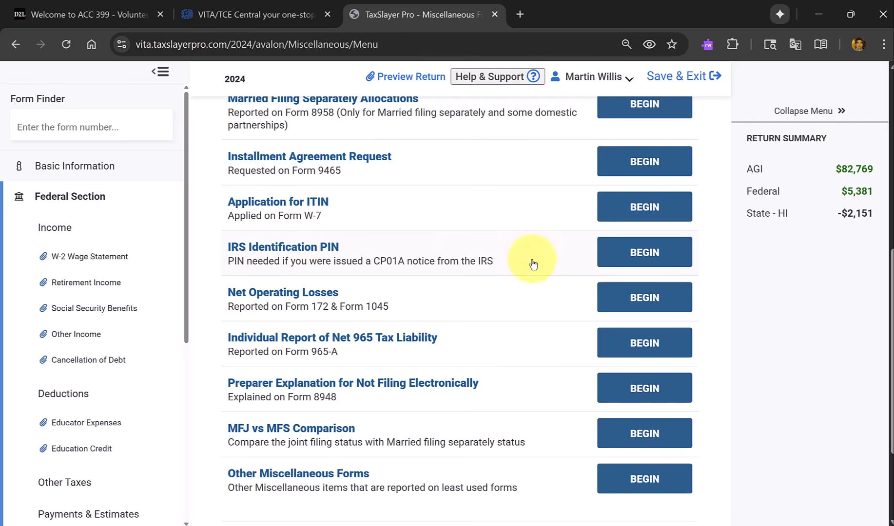
scroll(658, 431, down, 3)
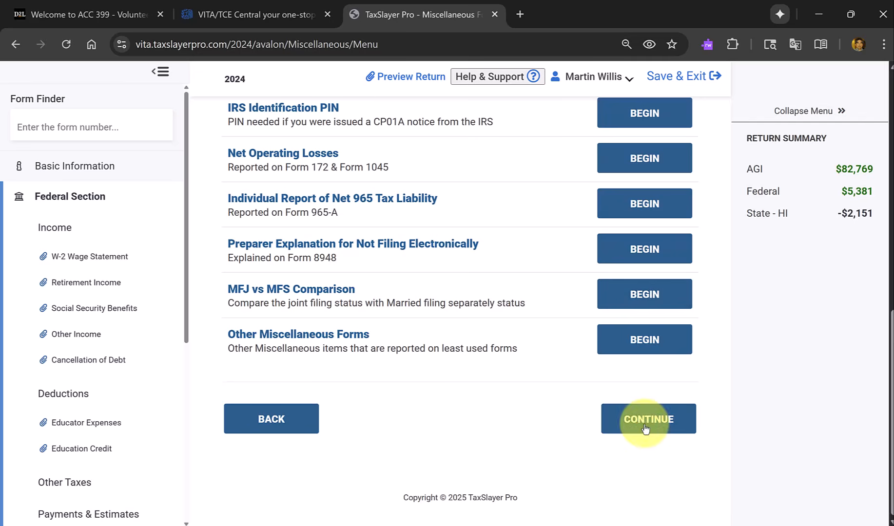
click(645, 427)
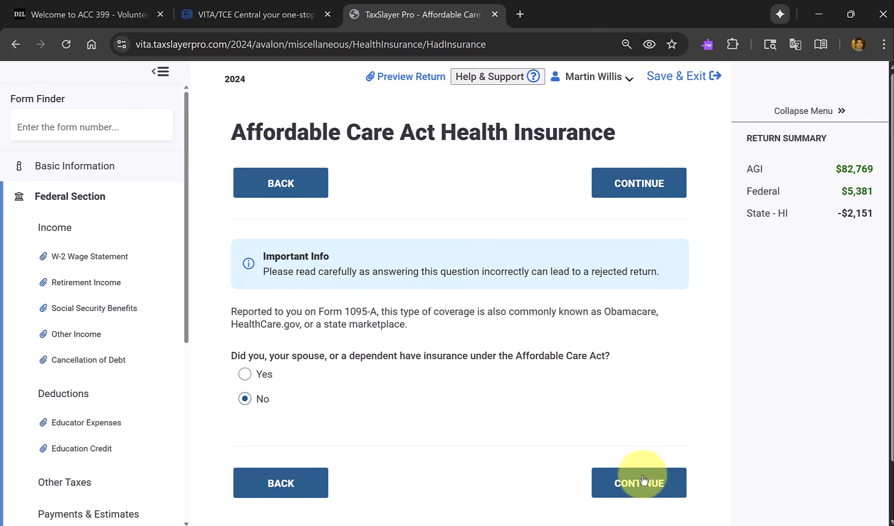
click(654, 486)
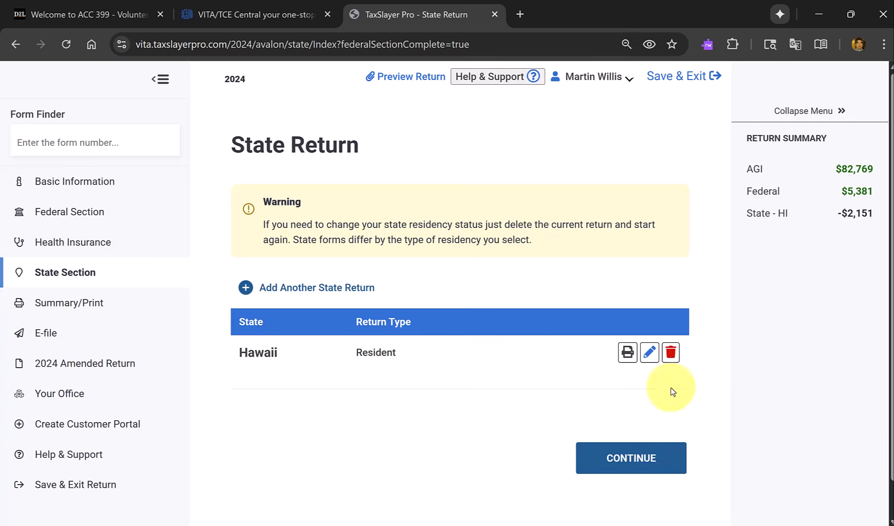
Continue past the Hawaii resident return to the Tax Return Summary and review the first page of Form 1040 down to taxable income.
click(632, 458)
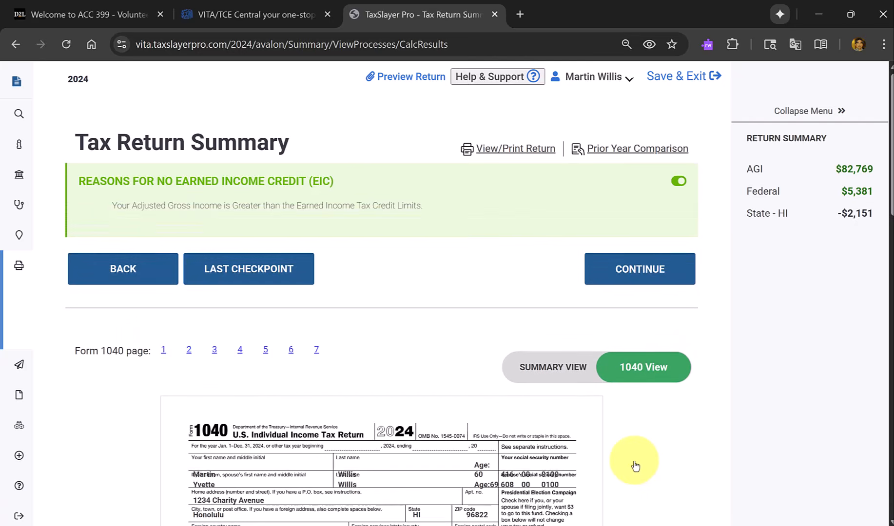
scroll(646, 444, down, 2)
scroll(646, 444, down, 5)
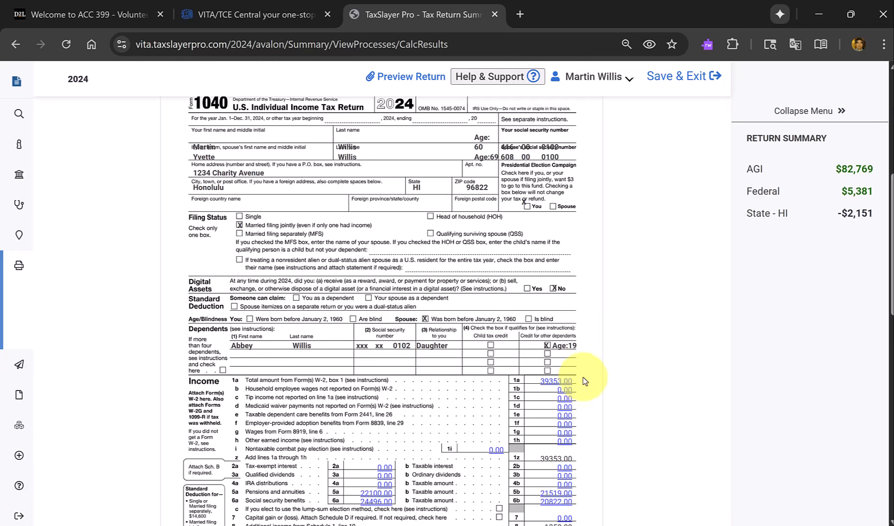
scroll(590, 393, down, 3)
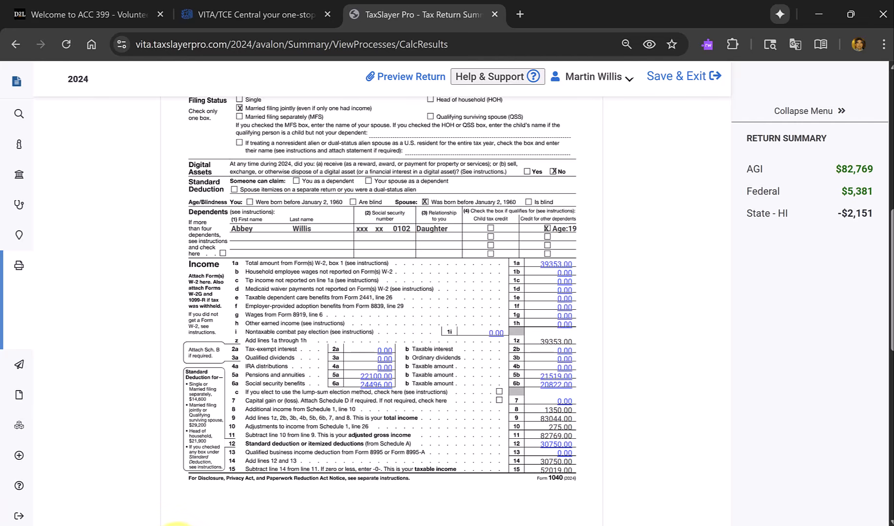
Open Calculator, multiply the social security benefits of 24,496 by 0.85 to check the taxable amount, and close it.
click(182, 525)
click(181, 525)
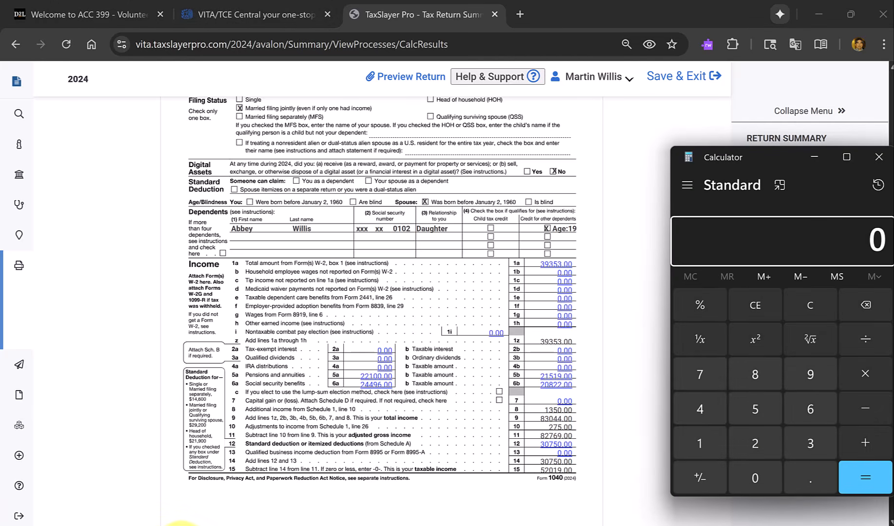
text(24,)
text(4)
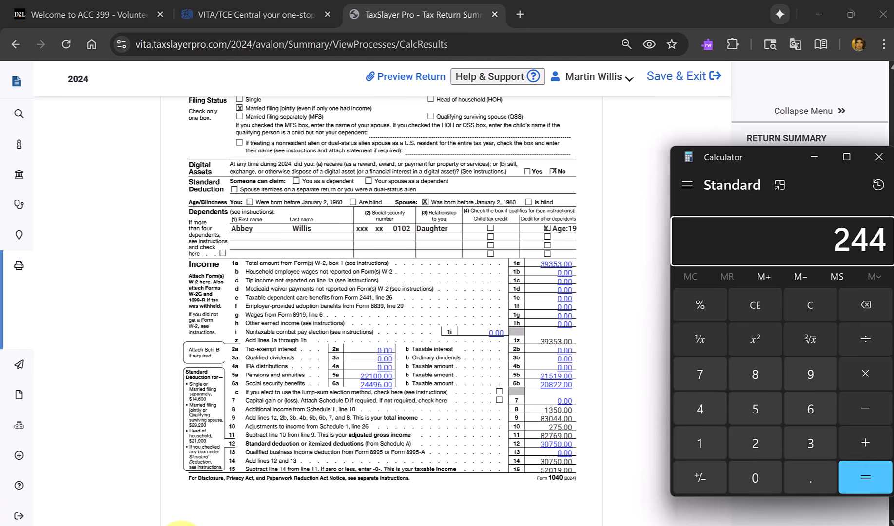
text(96)
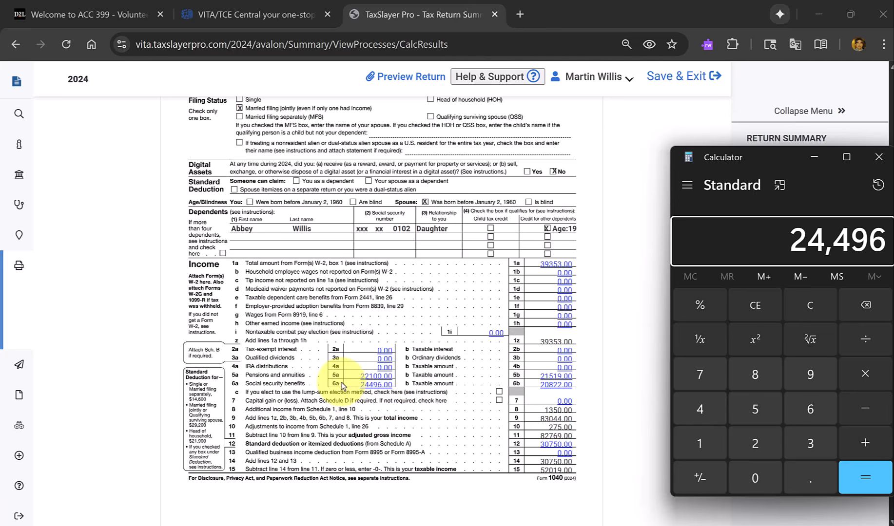
key(asterisk)
text(.85)
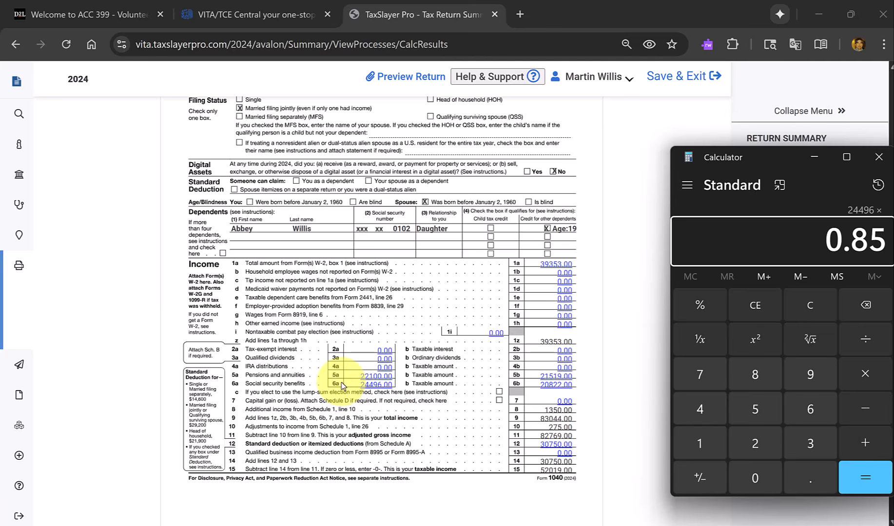
key(Return)
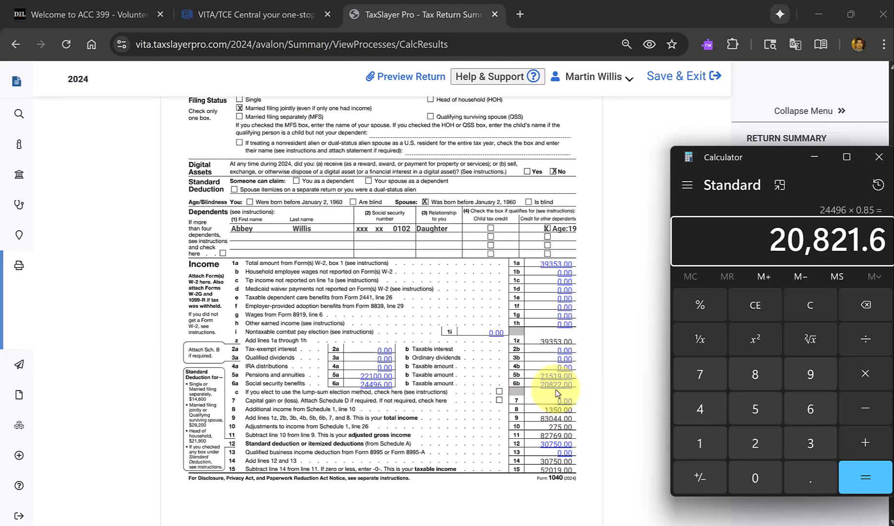
click(879, 157)
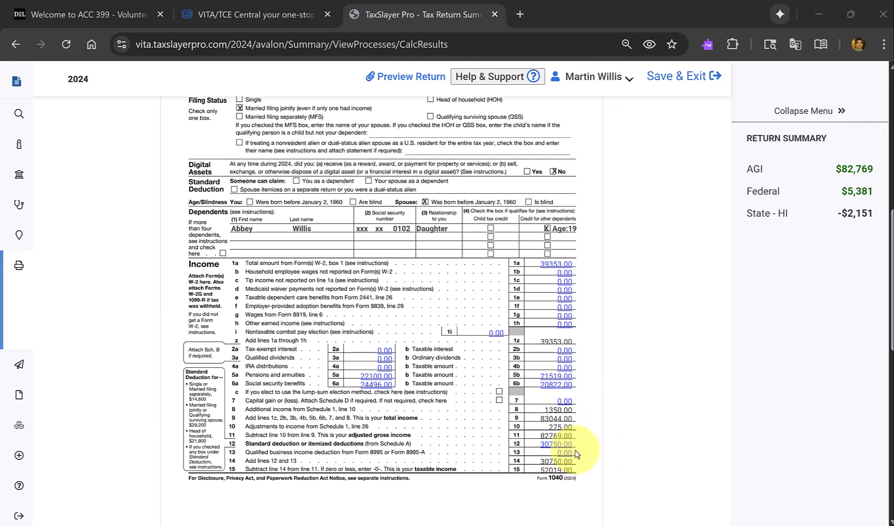
Recheck the first page of Form 1040, comparing the filing status and dependent section with the income and deduction lines.
scroll(578, 449, up, 4)
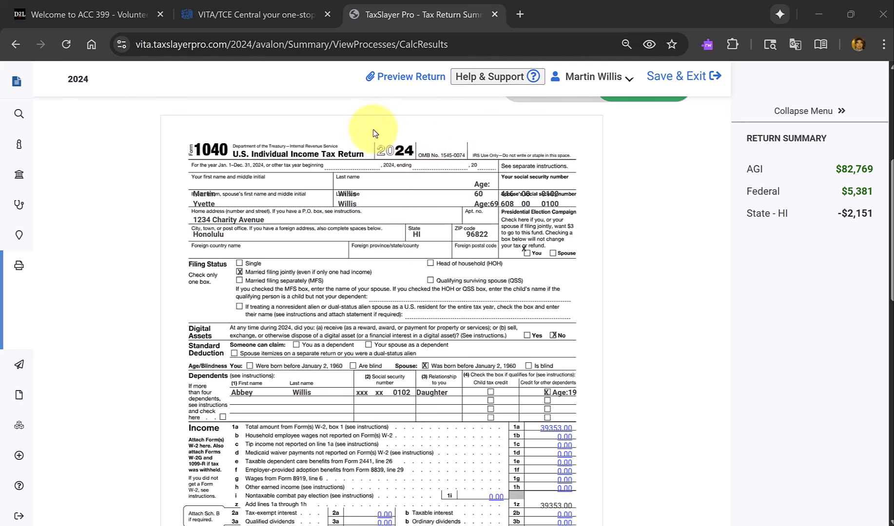
scroll(176, 379, down, 5)
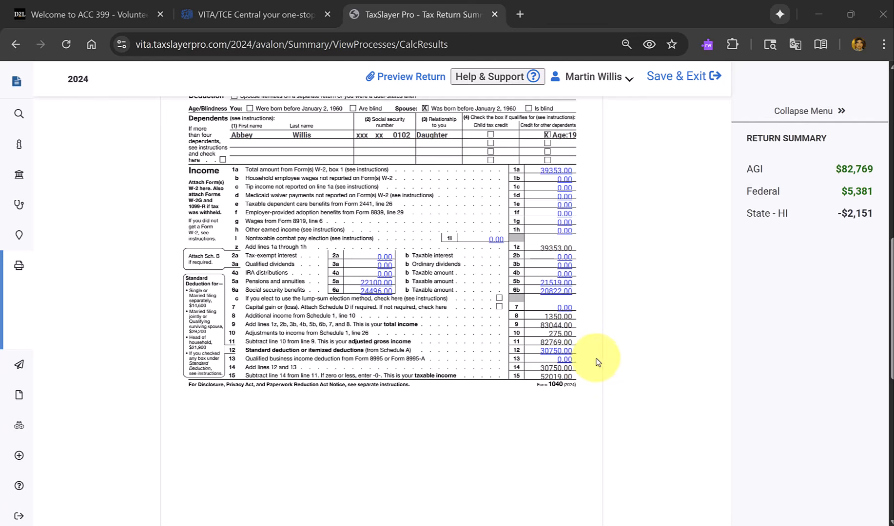
scroll(603, 360, up, 5)
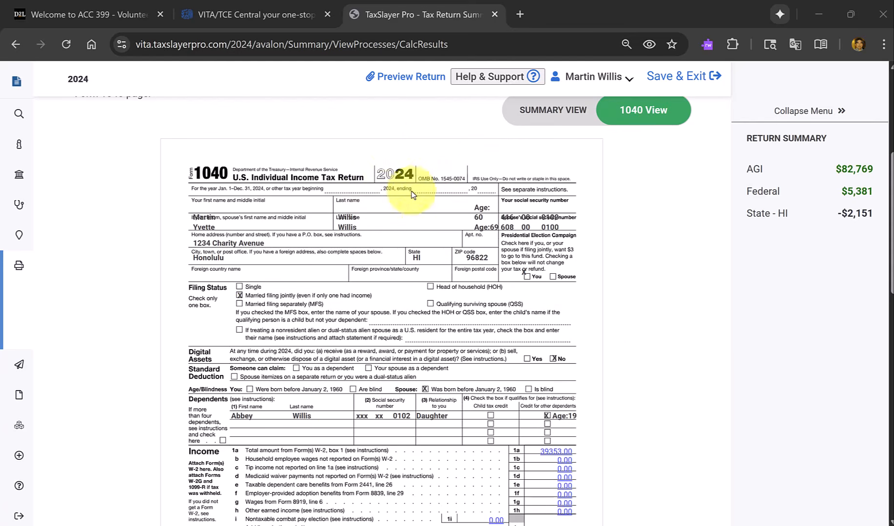
scroll(711, 293, down, 4)
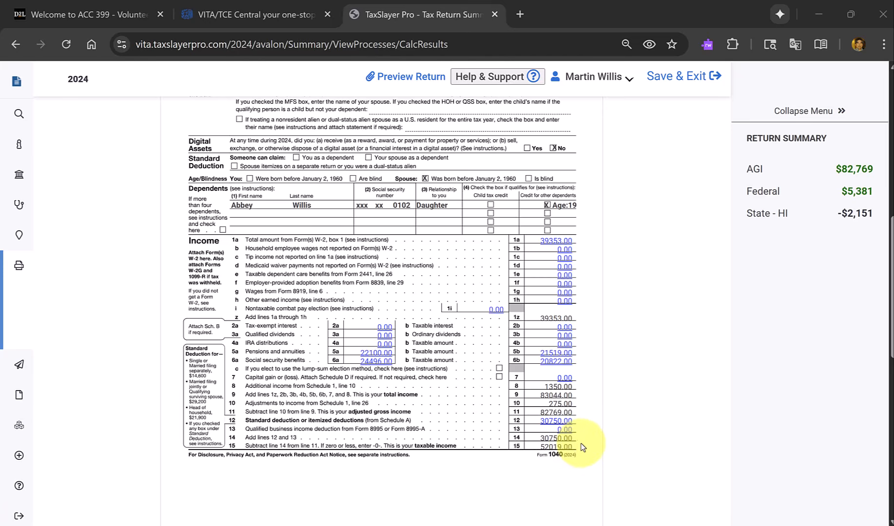
Open page 2 of Form 1040 and review the tax, credits, payments, refund and direct deposit lines.
scroll(582, 448, down, 7)
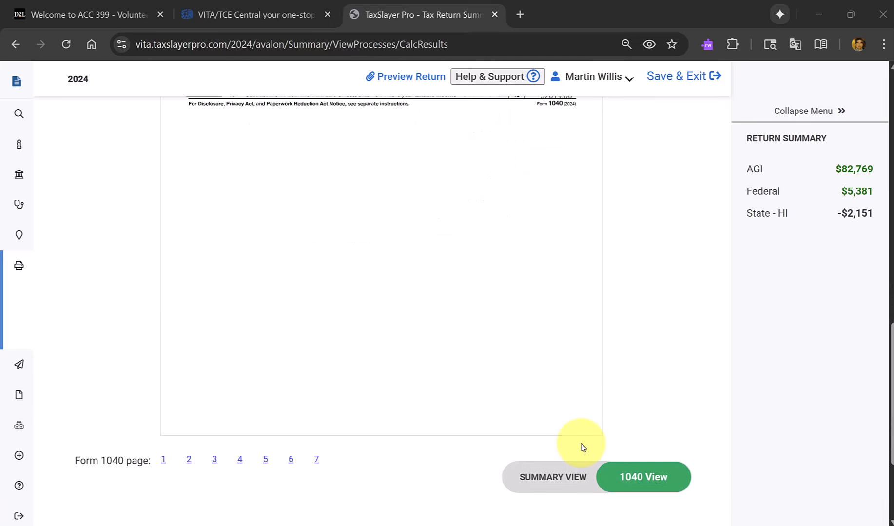
click(189, 460)
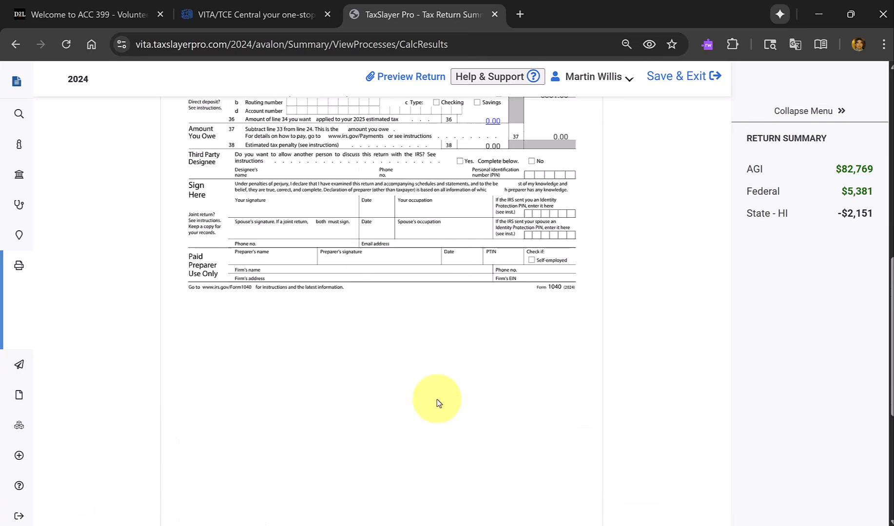
scroll(438, 402, up, 7)
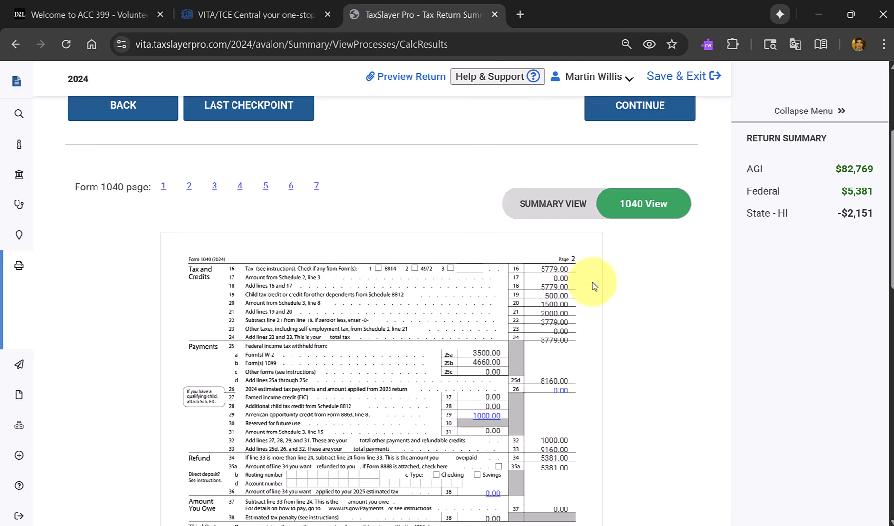
scroll(579, 272, down, 3)
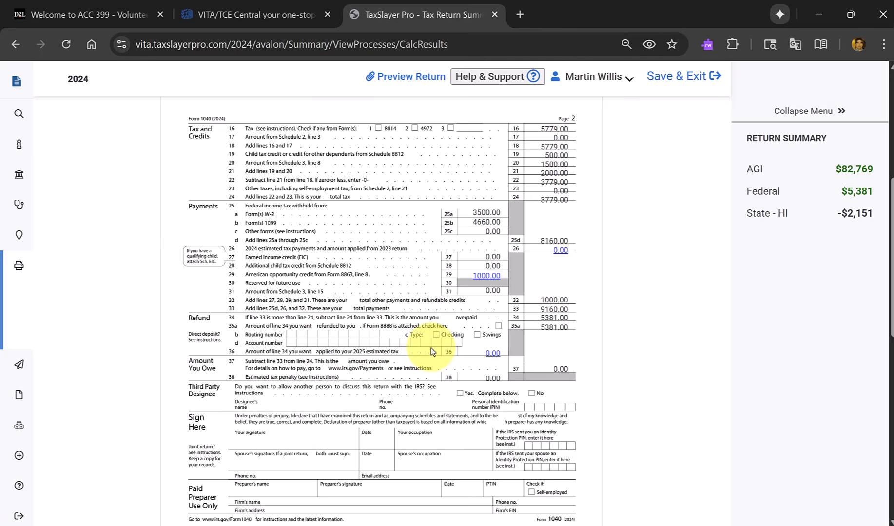
Switch to the Form 6744 test PDF and go back to the first page of the scenario's Form 13614-C intake sheet.
key(alt+Tab)
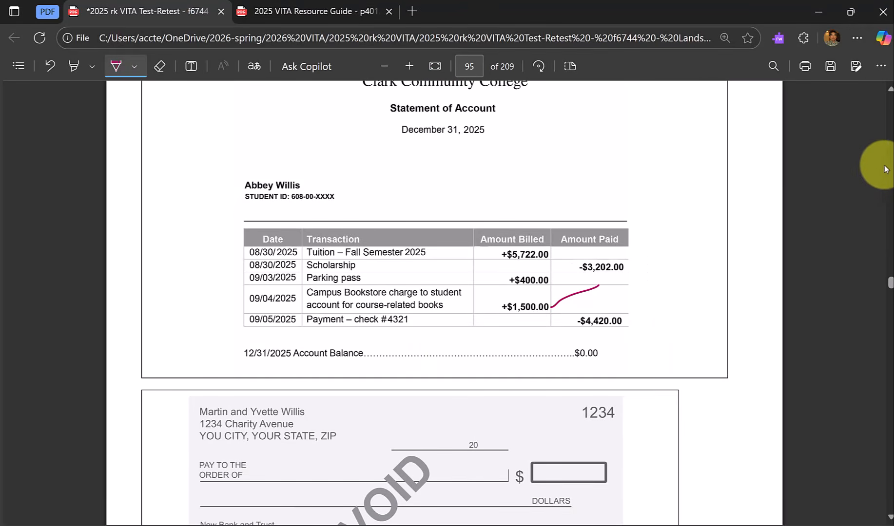
scroll(890, 163, up, 7)
scroll(890, 163, up, 20)
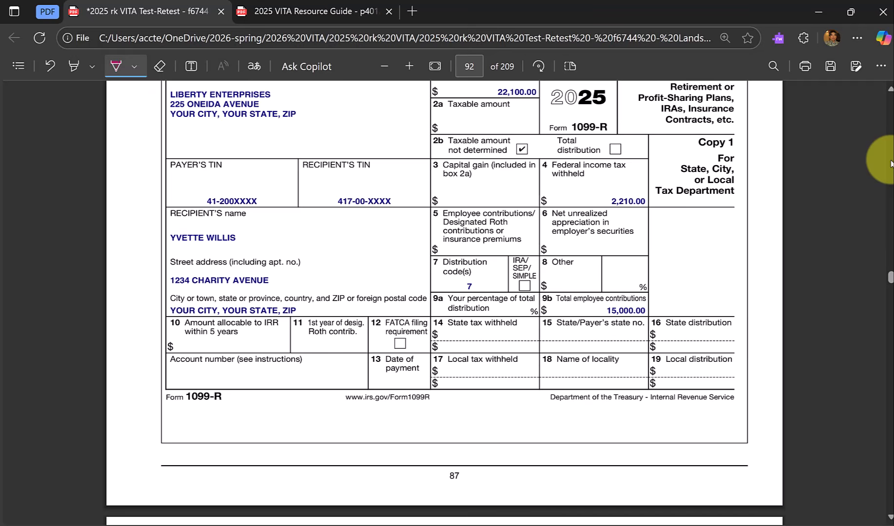
scroll(890, 163, up, 20)
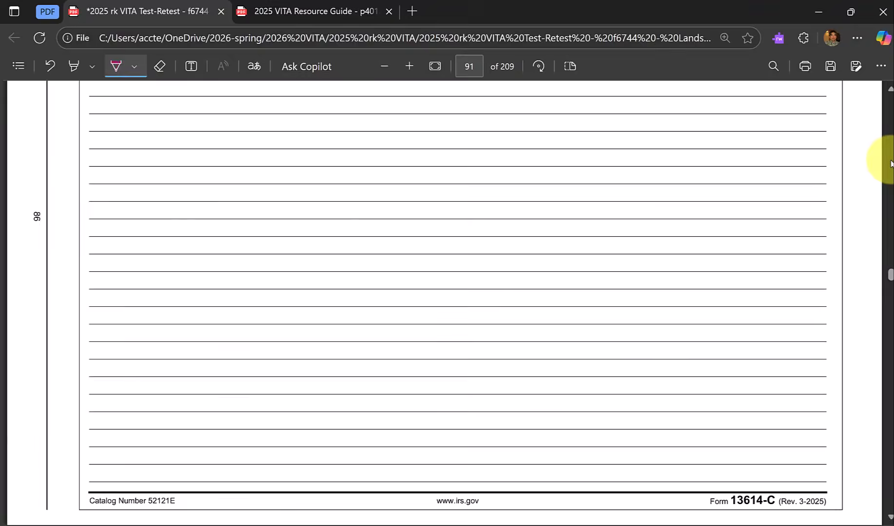
scroll(890, 163, up, 15)
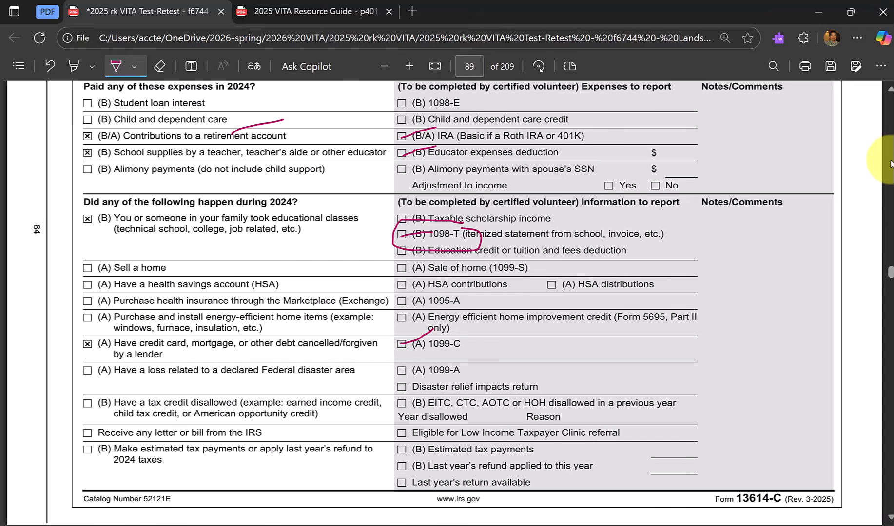
scroll(890, 163, up, 8)
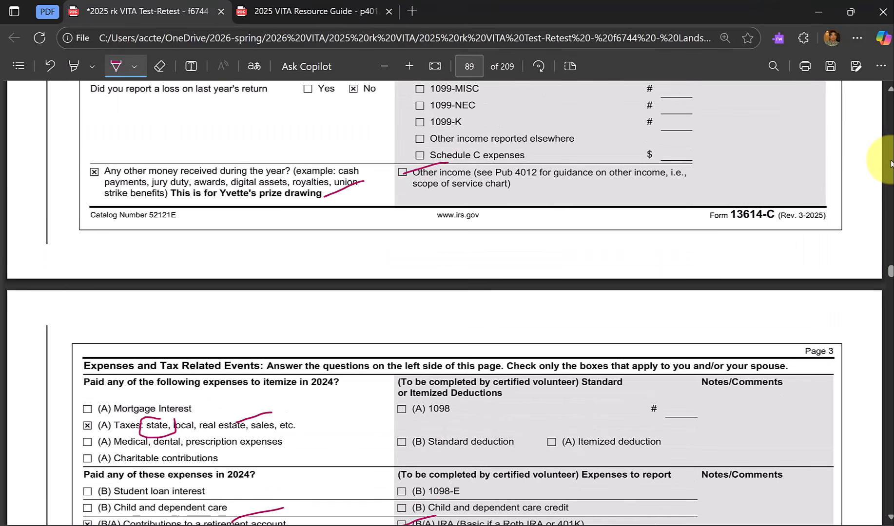
scroll(890, 163, up, 12)
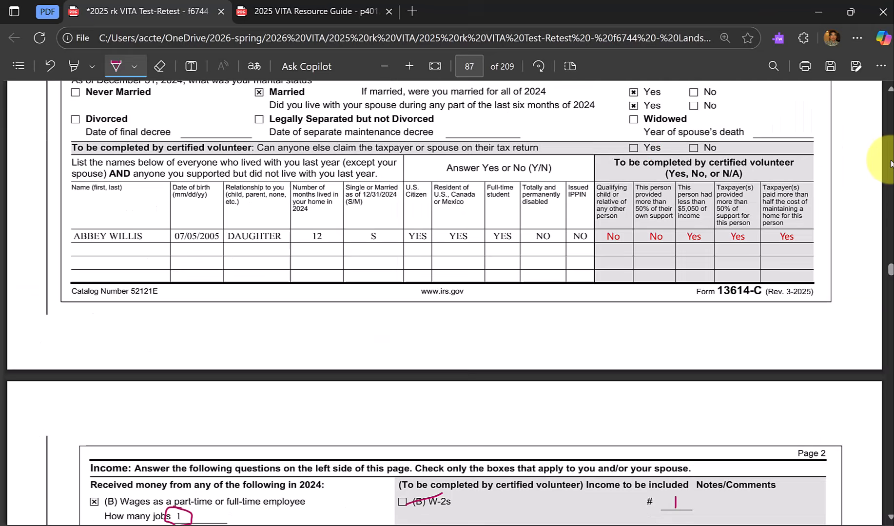
scroll(778, 269, up, 3)
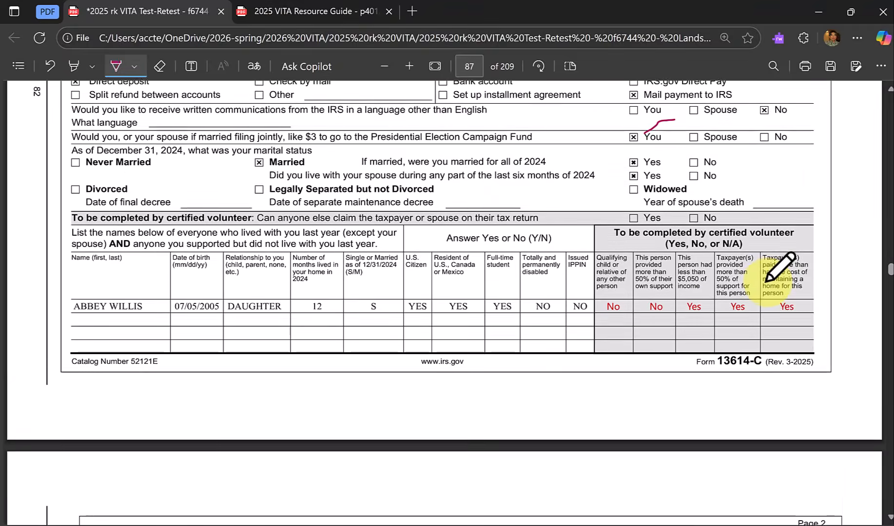
scroll(778, 270, up, 3)
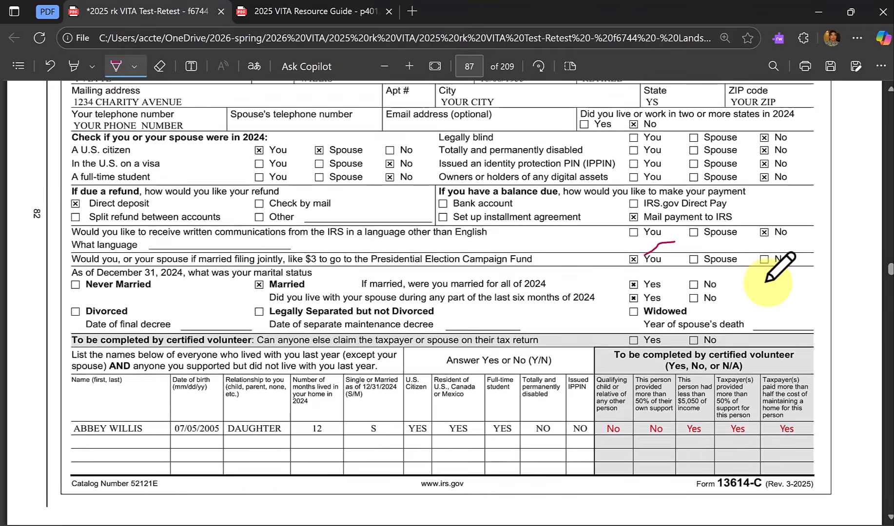
scroll(766, 281, up, 3)
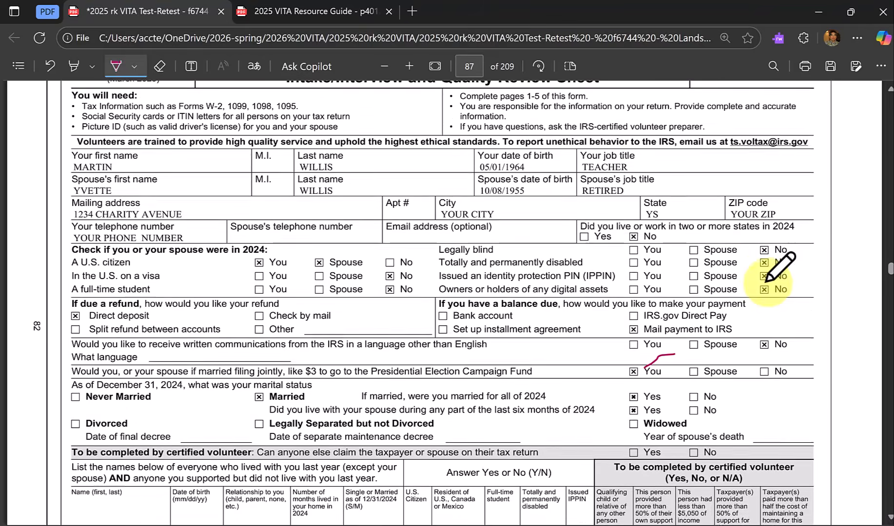
scroll(645, 173, up, 1)
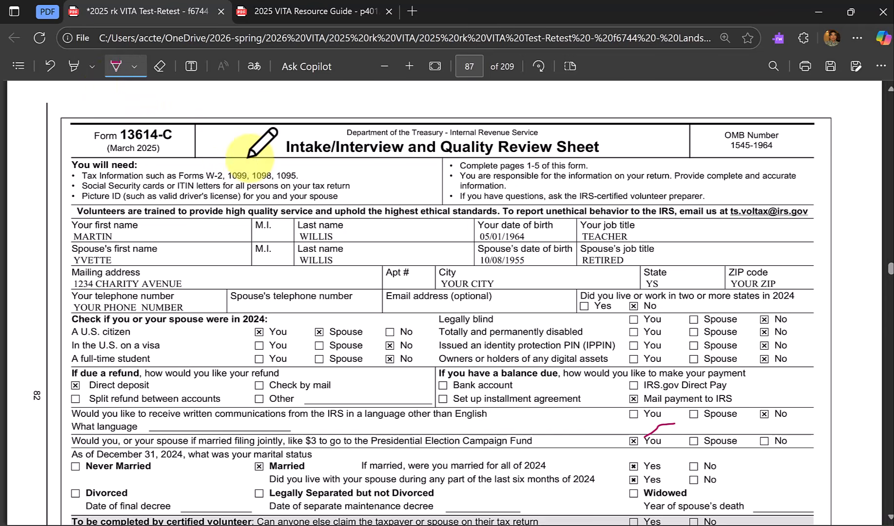
Leave the drawing tool and search the PDF for "direct" to check the refund method on the intake sheet.
key(Escape)
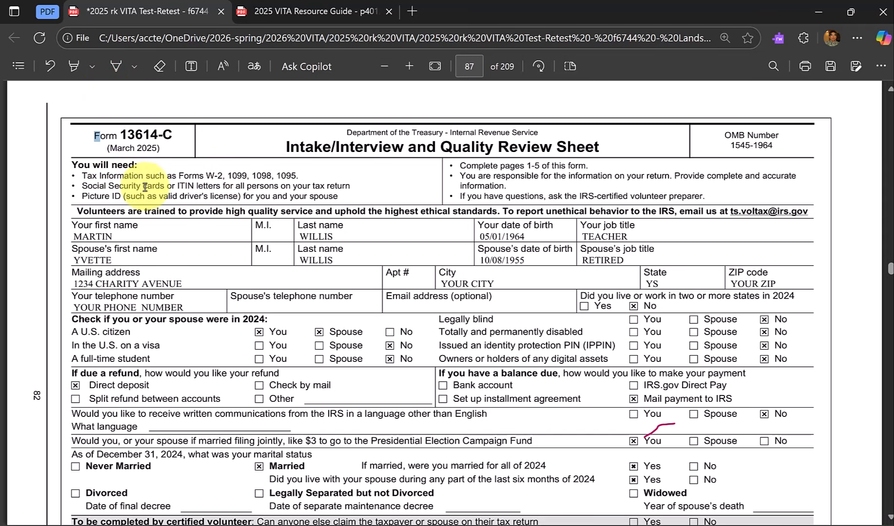
drag(146, 186, 145, 188)
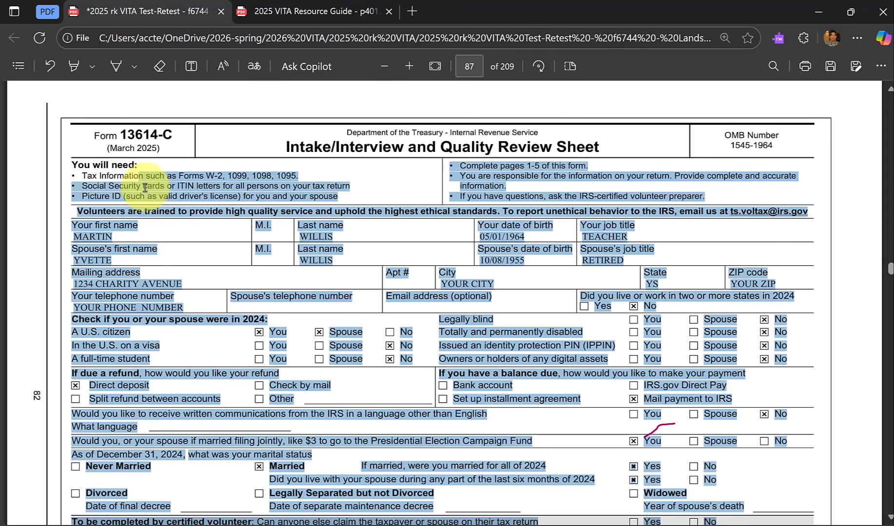
key(ctrl+f)
right_click(145, 187)
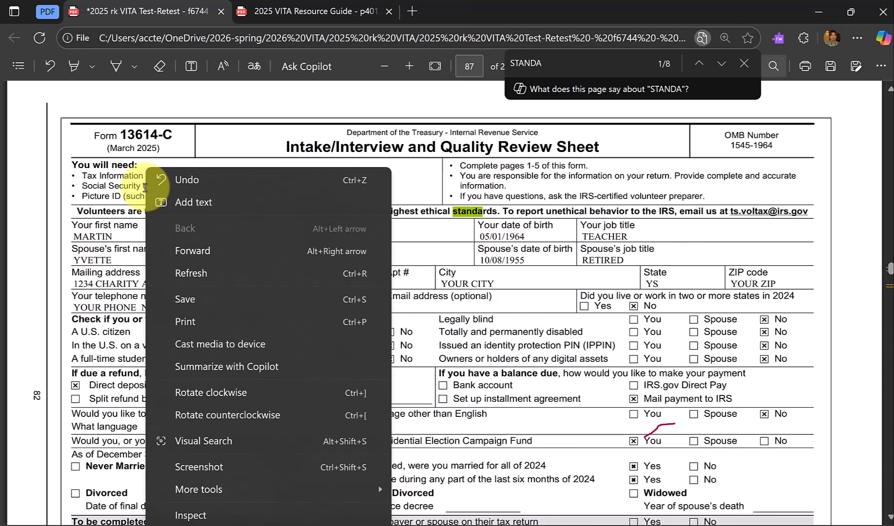
click(565, 63)
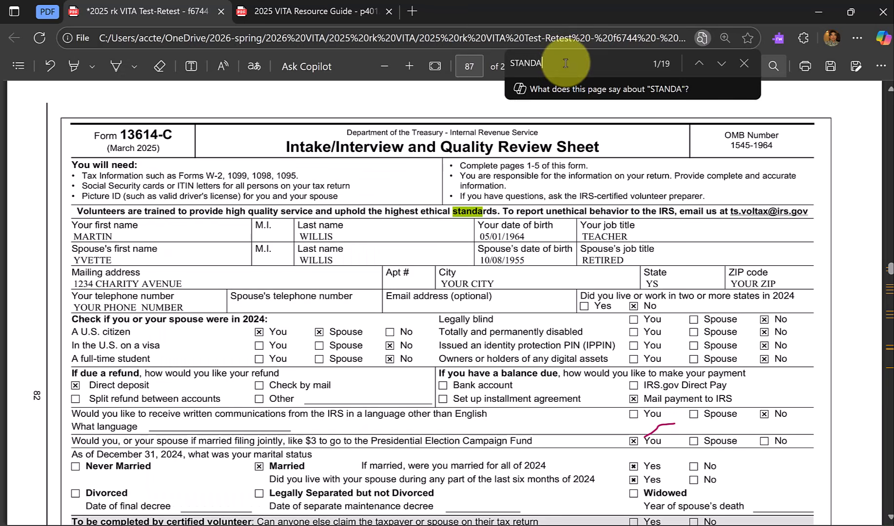
drag(566, 63, 472, 62)
text(d)
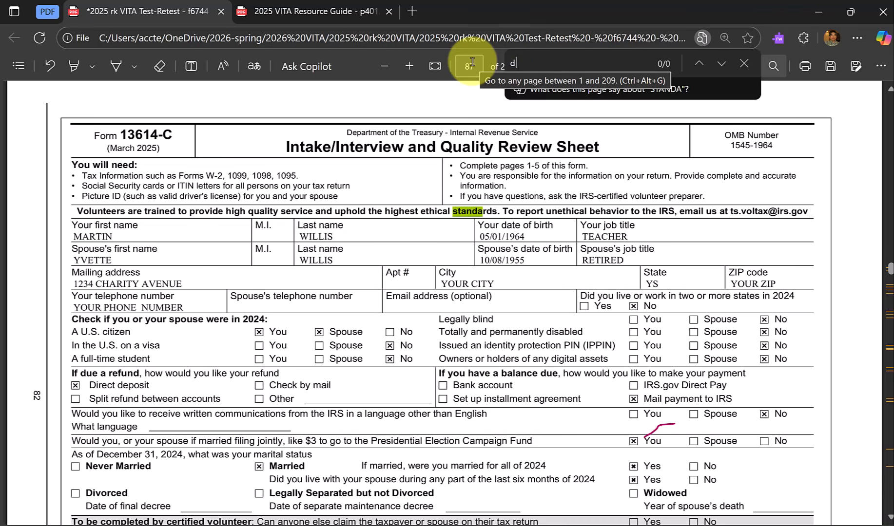
text(irect)
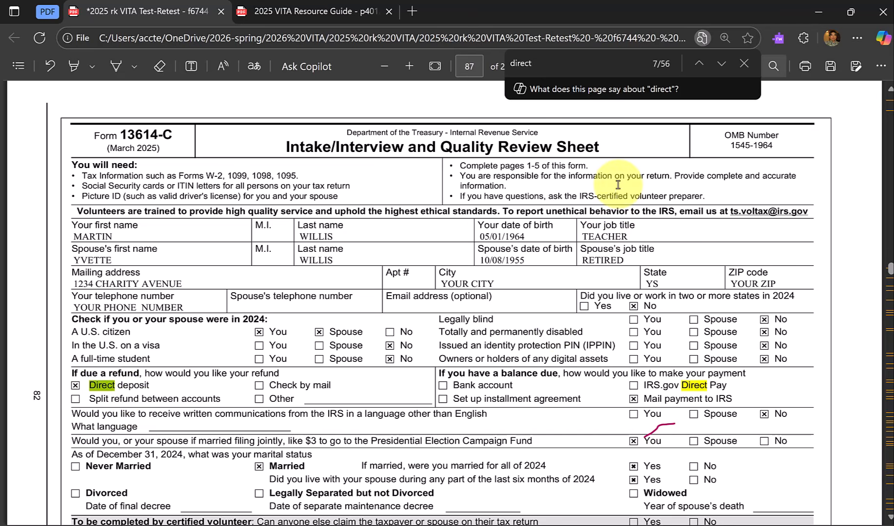
Return to TaxSlayer, open page 3 of the Form 1040 view and review the Schedule 1 additional income lines.
key(alt+Tab)
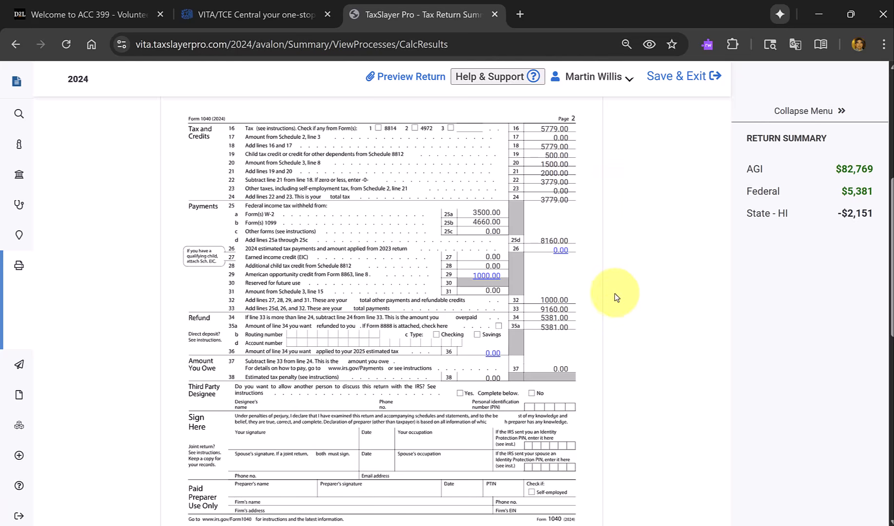
scroll(612, 294, down, 2)
scroll(307, 390, down, 3)
scroll(303, 405, down, 3)
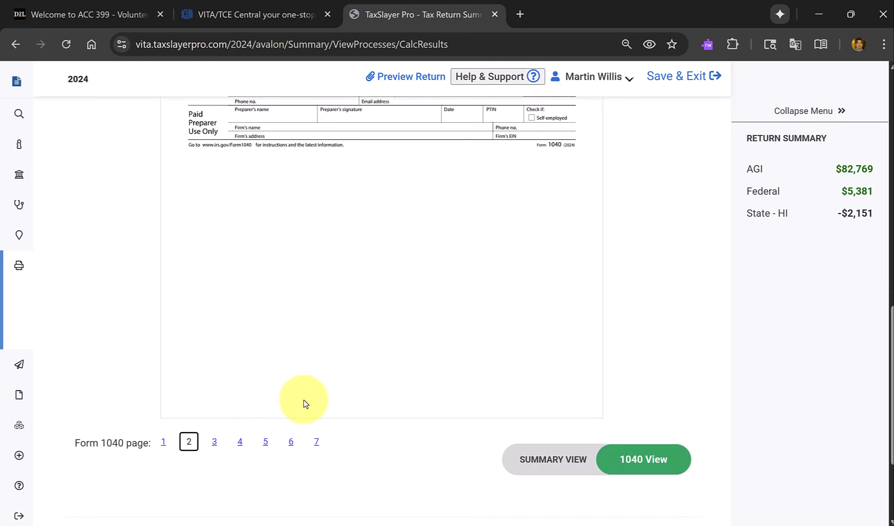
click(215, 443)
scroll(394, 405, up, 10)
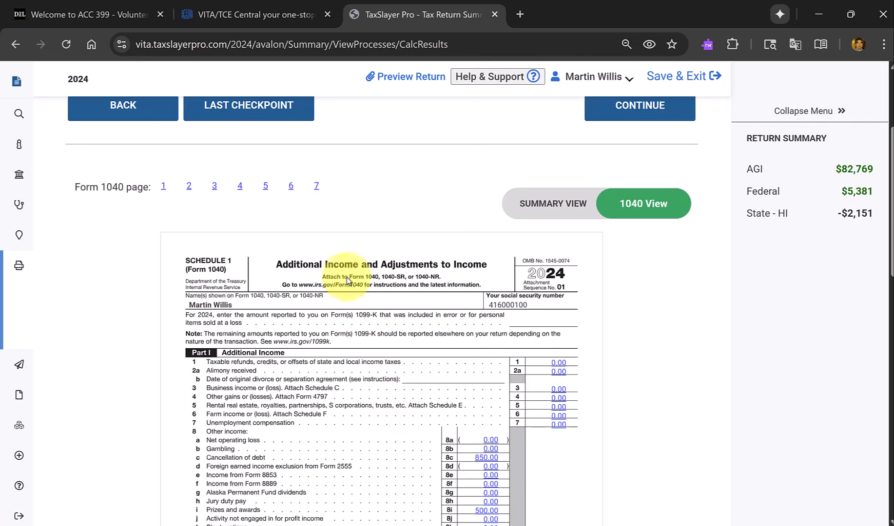
scroll(414, 275, down, 3)
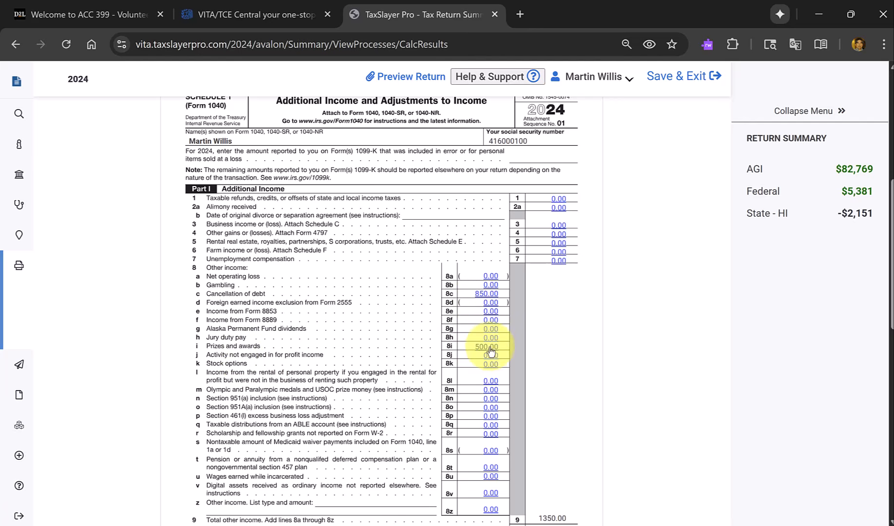
scroll(519, 355, down, 3)
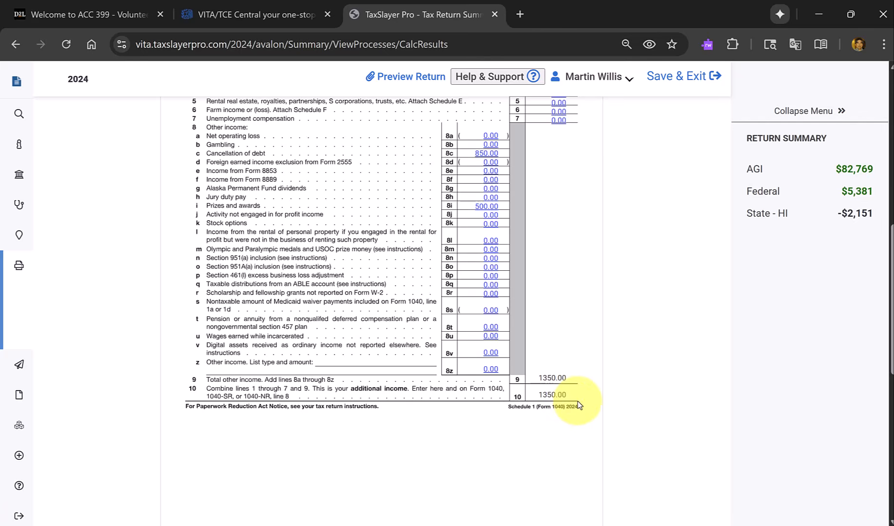
Finish reviewing Schedule 1, leave the summary and continue past the Form 1099-R warning to the e-file return details.
scroll(579, 403, down, 5)
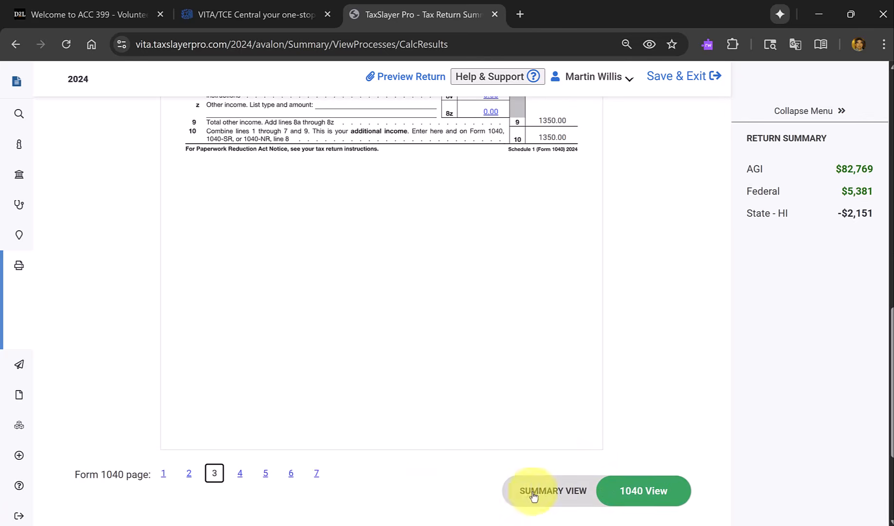
scroll(473, 388, up, 1)
scroll(473, 387, down, 2)
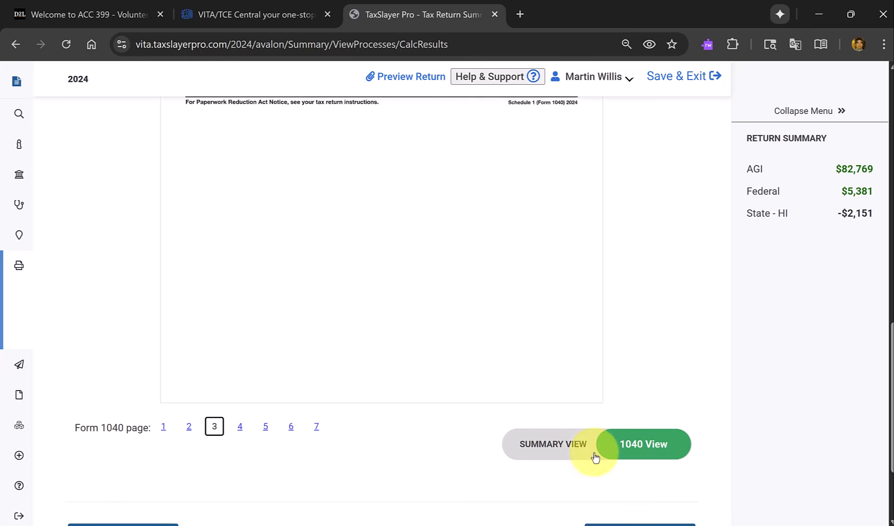
scroll(594, 458, down, 2)
click(656, 433)
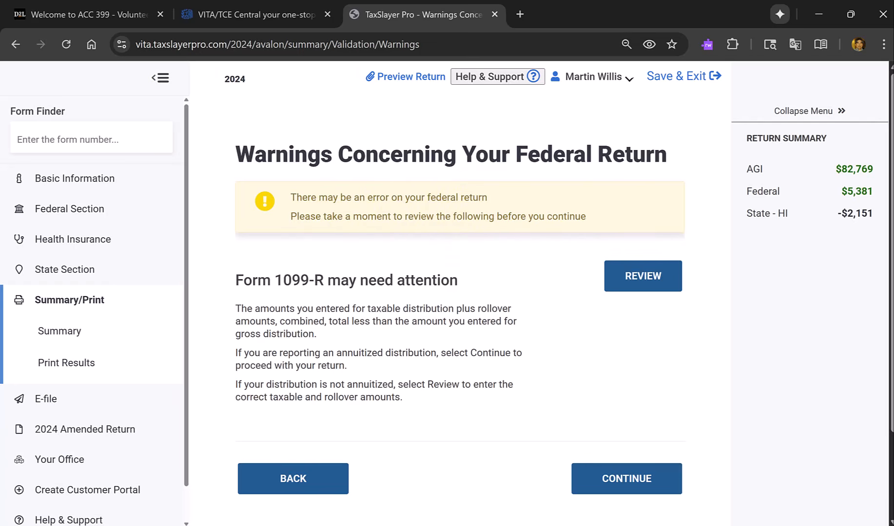
click(623, 477)
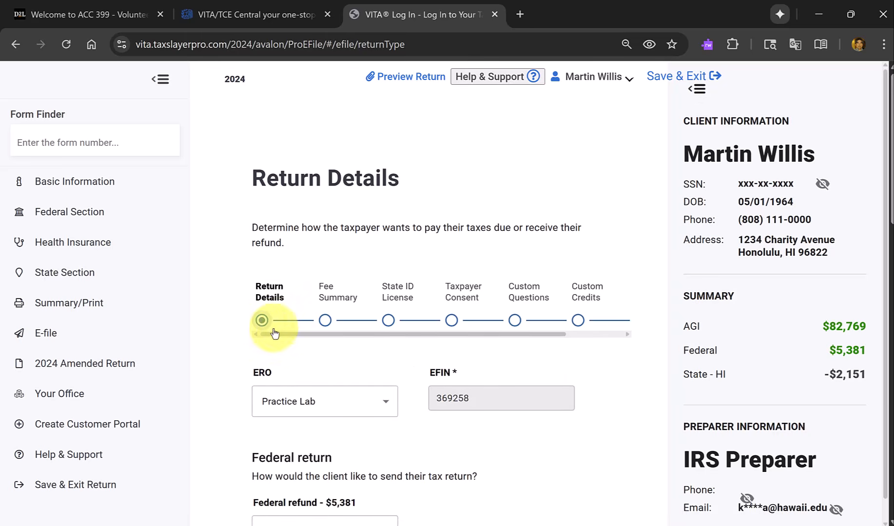
Set the sending method for the federal refund return to Paper Return with Direct Deposit.
scroll(344, 297, down, 3)
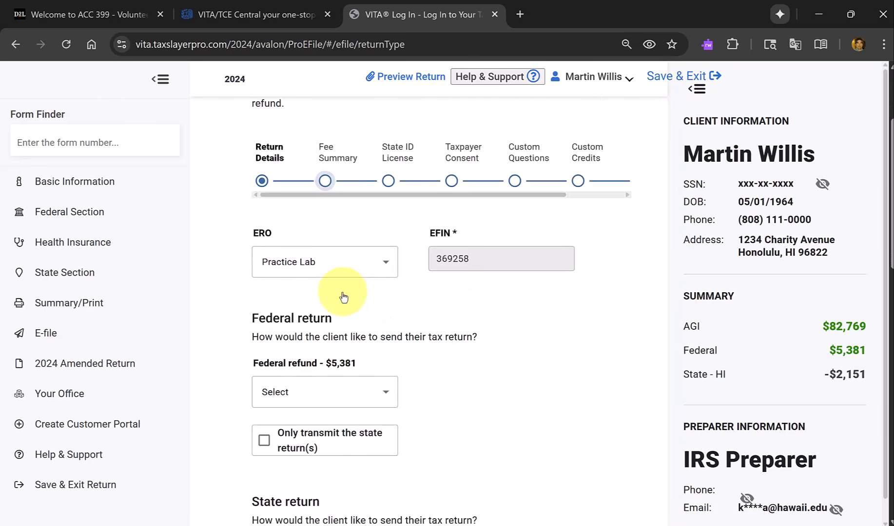
scroll(344, 297, down, 13)
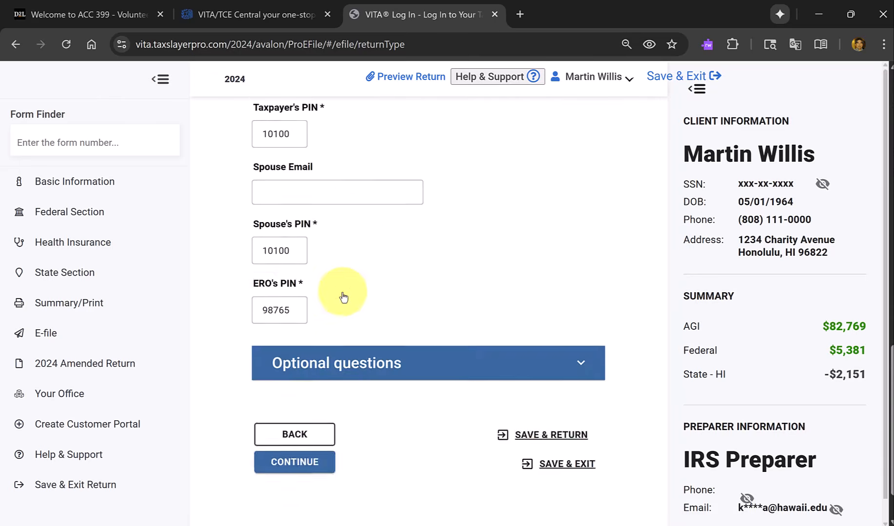
click(309, 403)
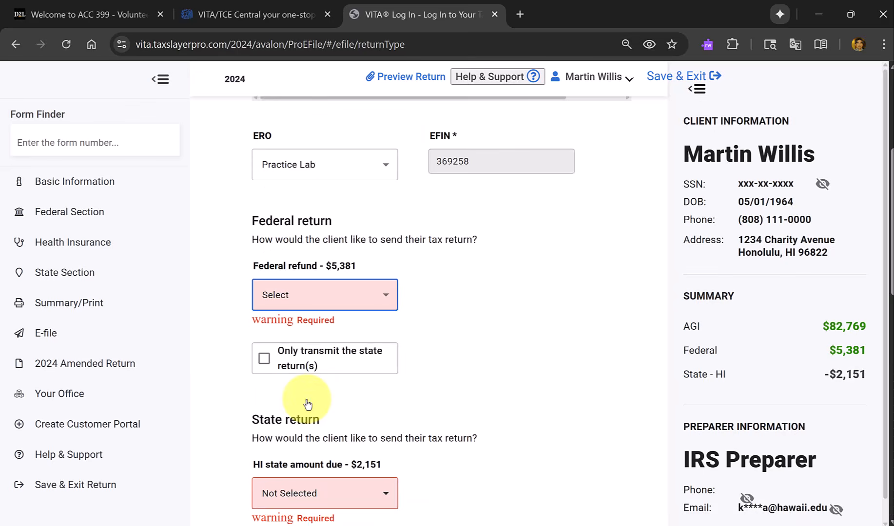
scroll(328, 276, up, 4)
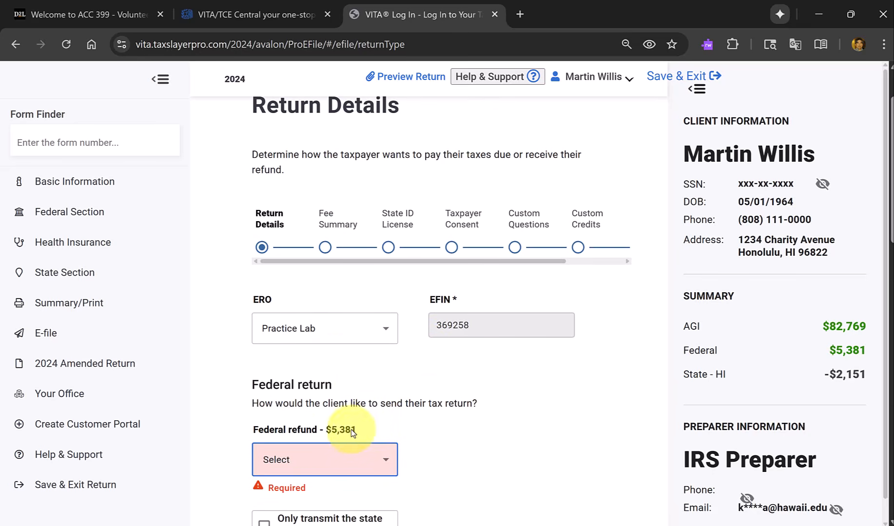
click(378, 451)
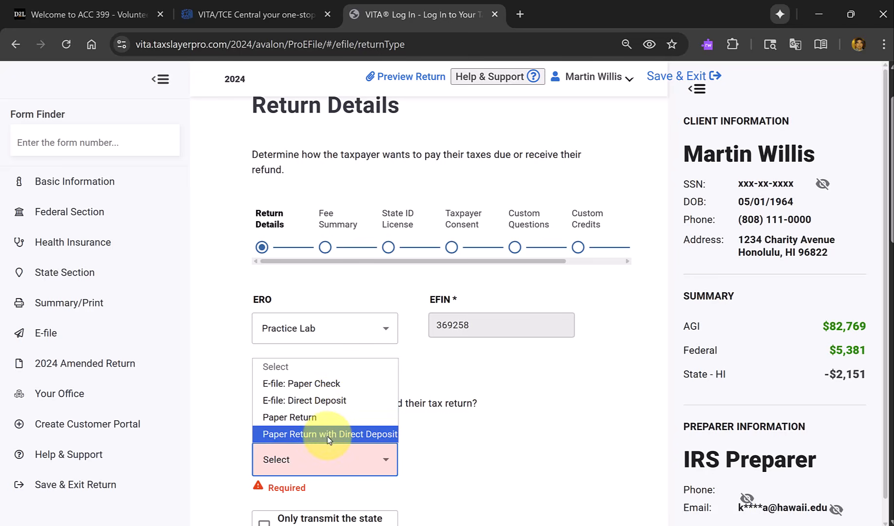
click(354, 434)
Set the Hawaii state return's sending method to Paper Return and continue to the fee summary.
scroll(424, 430, down, 5)
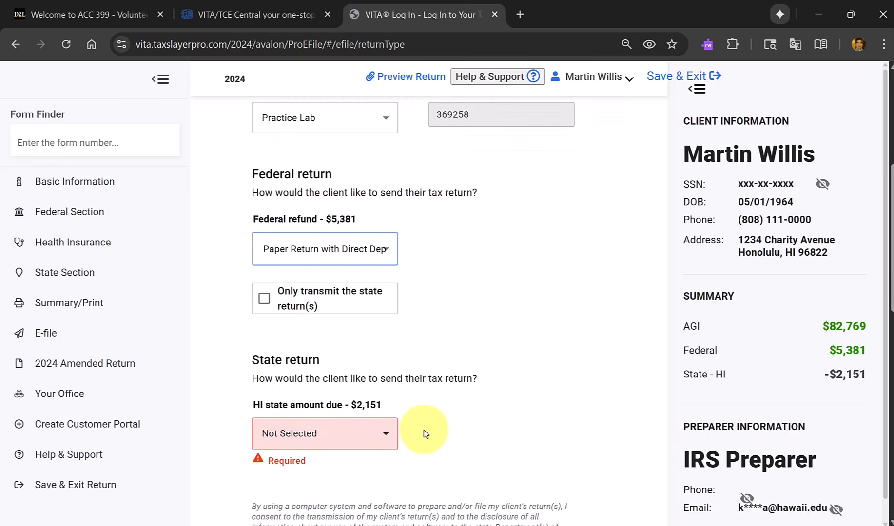
click(353, 441)
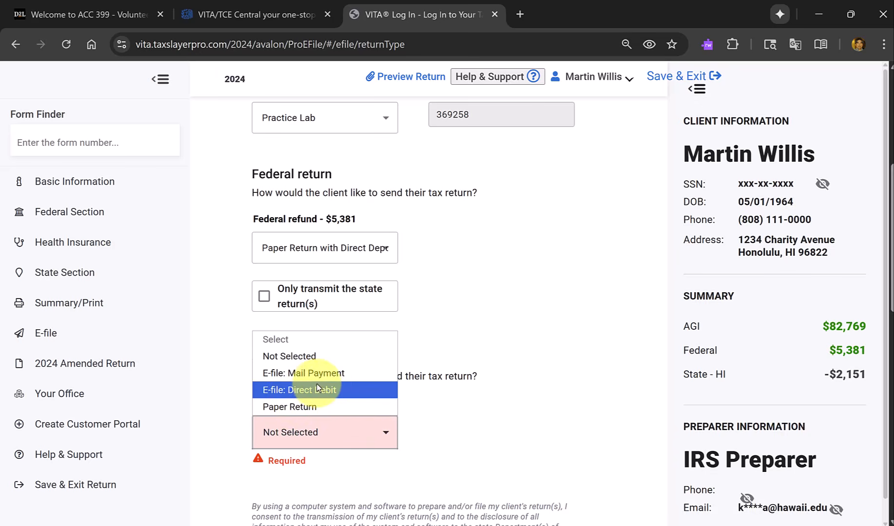
click(315, 407)
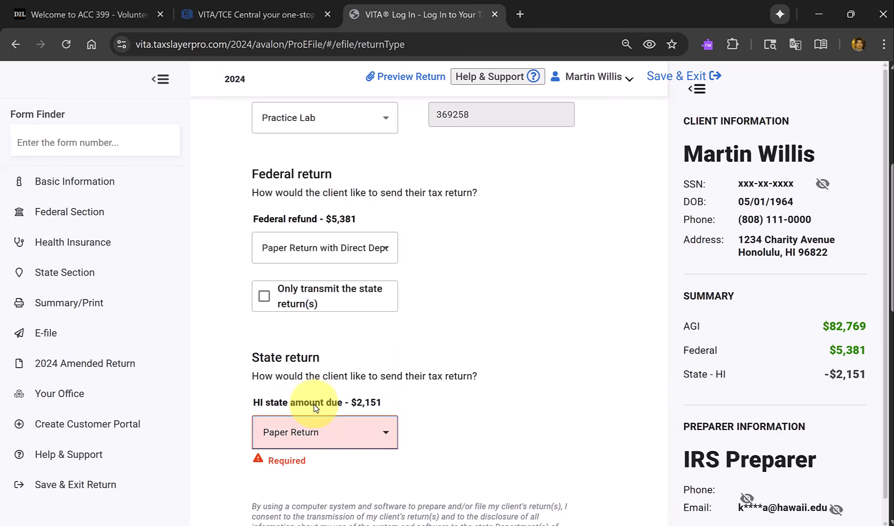
click(366, 432)
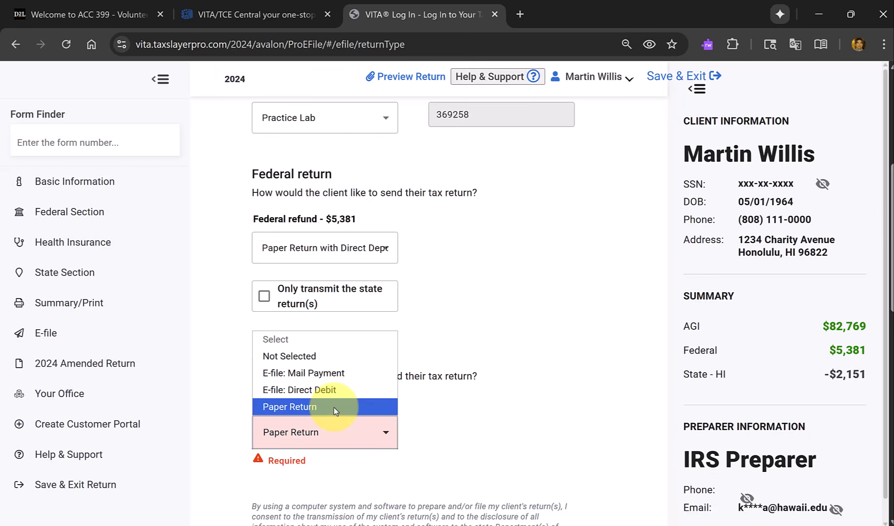
click(339, 407)
scroll(449, 429, down, 7)
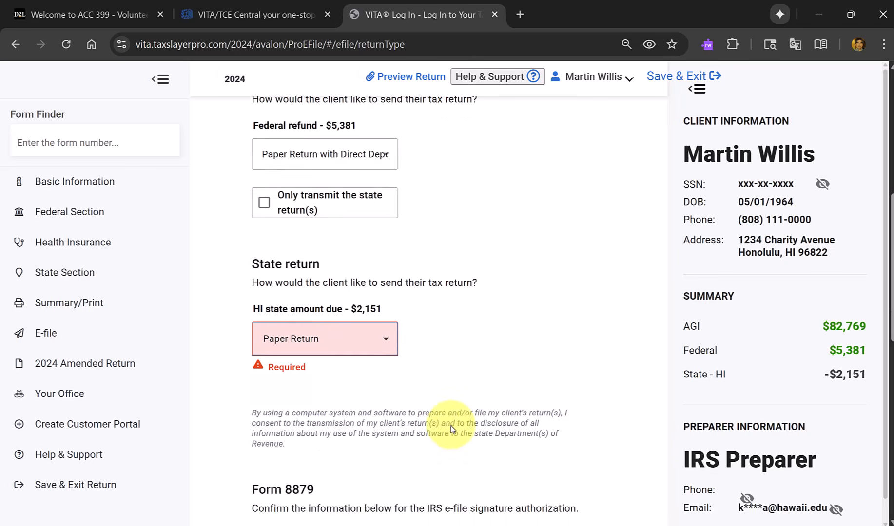
scroll(451, 427, down, 5)
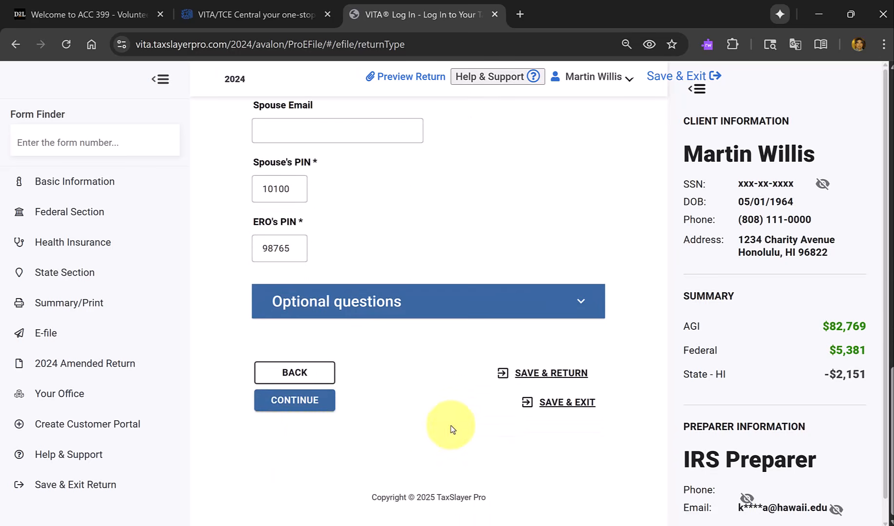
click(307, 406)
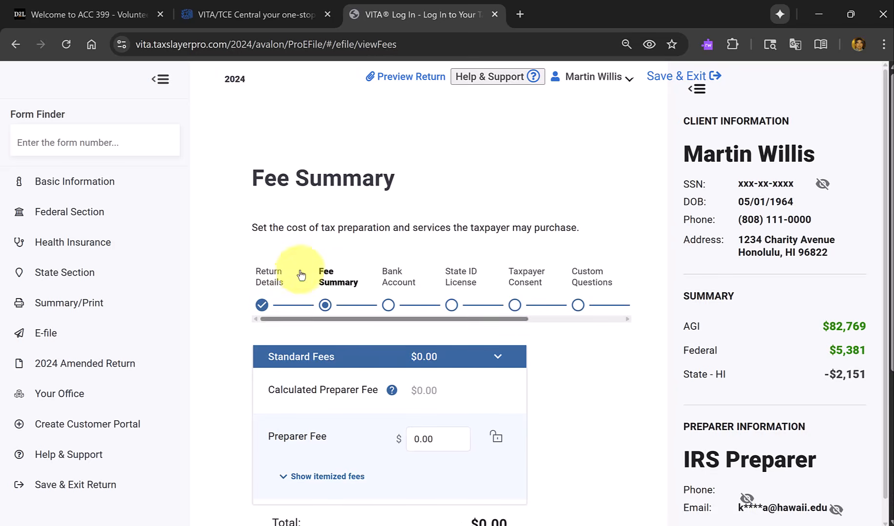
Leave the fee summary as it stands and continue to the bank information.
scroll(375, 279, down, 2)
scroll(378, 279, down, 4)
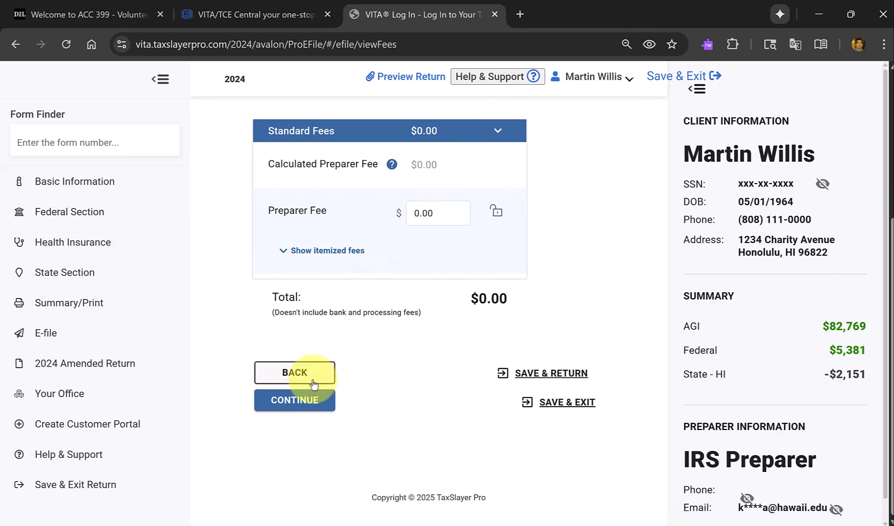
click(297, 400)
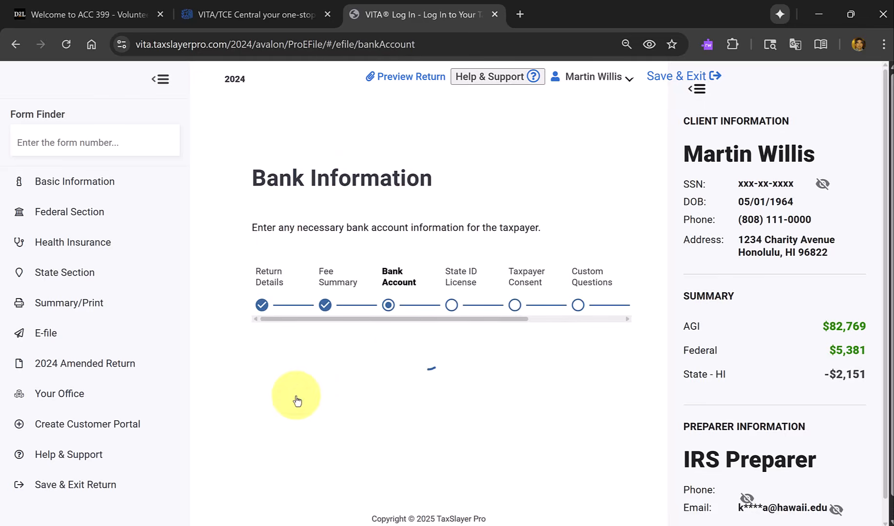
Set the account type of Bank Account 1 to Checking and place the cursor in its bank name field.
scroll(400, 313, down, 6)
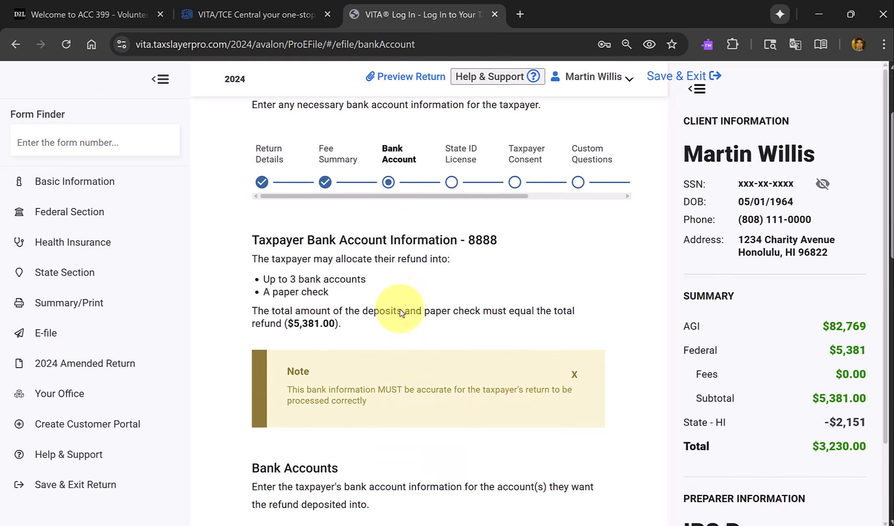
scroll(400, 312, down, 2)
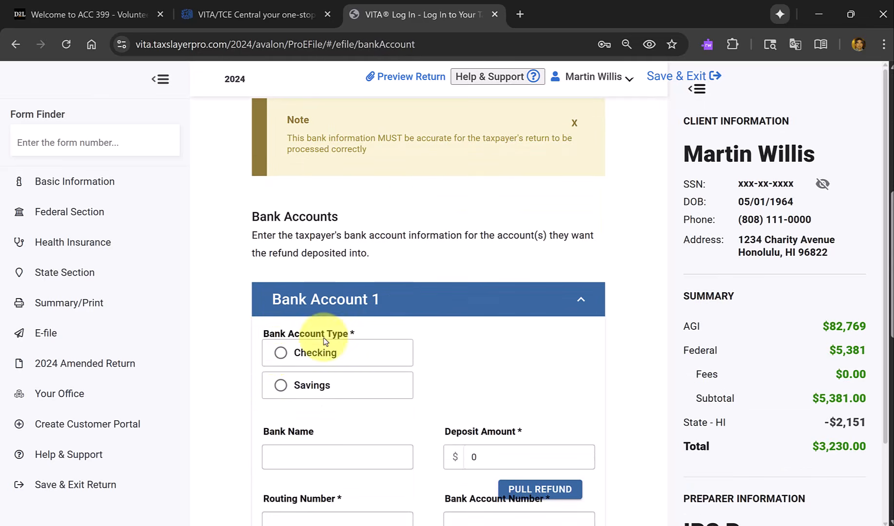
click(280, 355)
scroll(428, 351, down, 2)
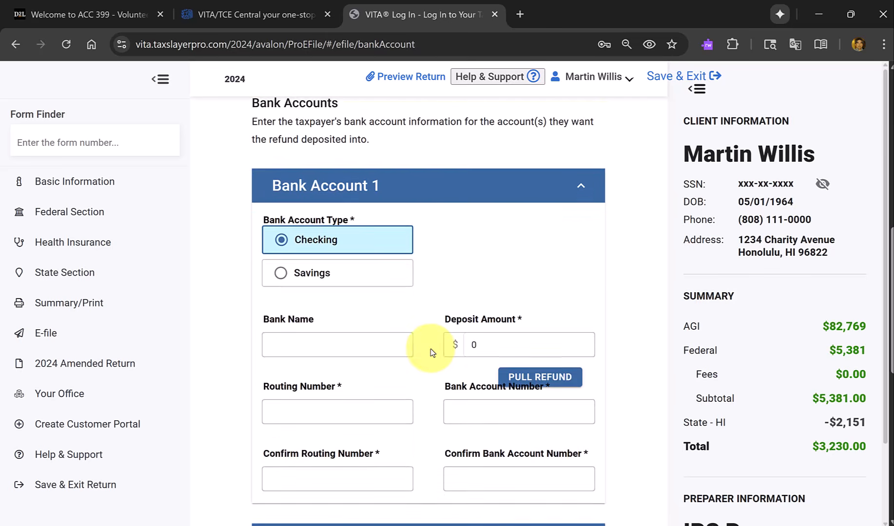
click(362, 345)
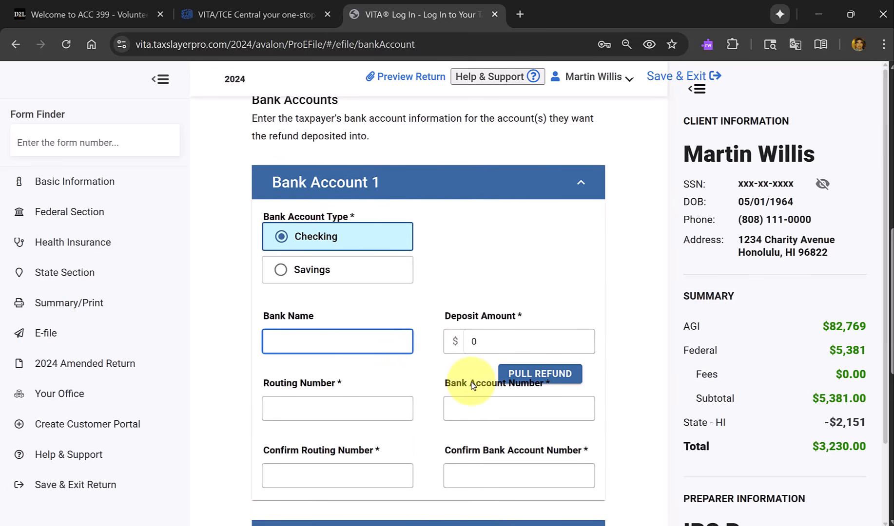
Switch to the Form 6744 test PDF, close the text search and find the scenario's voided check on page 95.
key(alt+Tab)
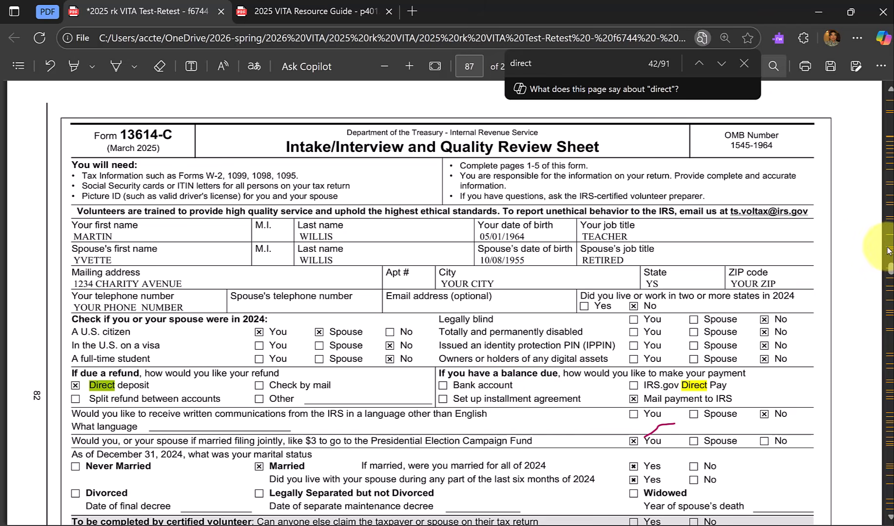
click(743, 63)
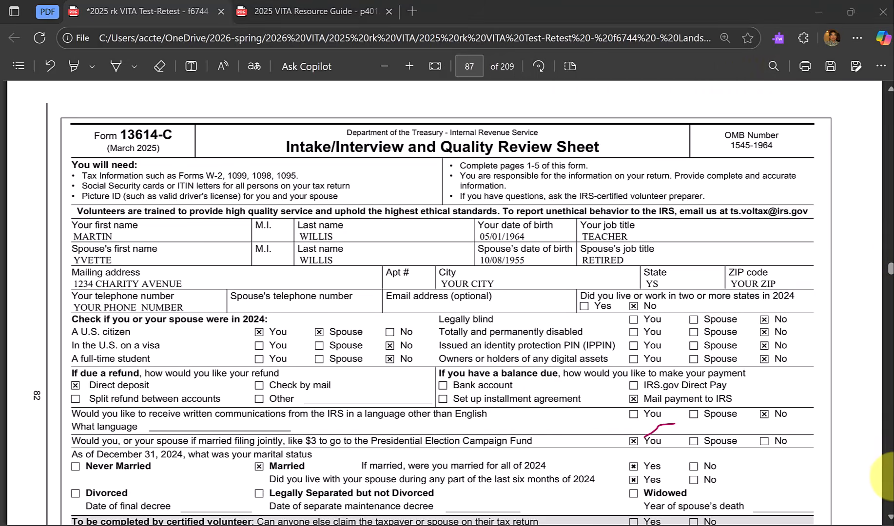
scroll(889, 485, down, 20)
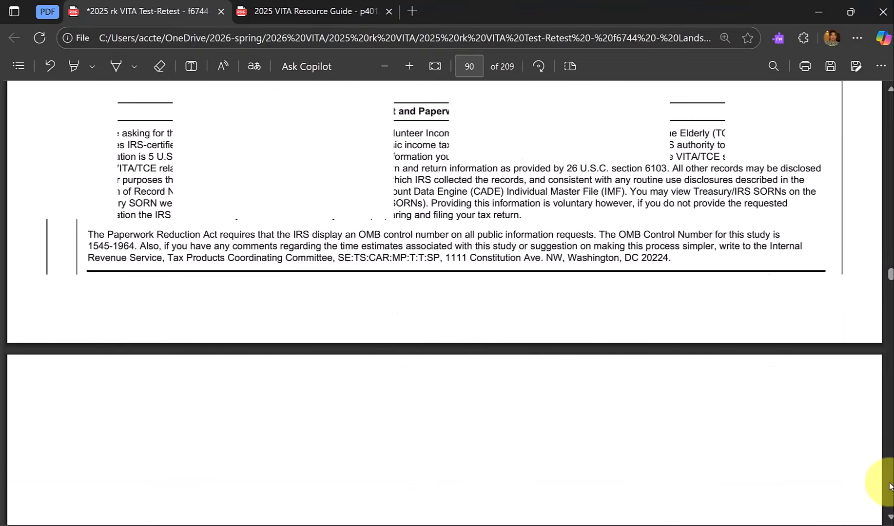
scroll(889, 485, down, 20)
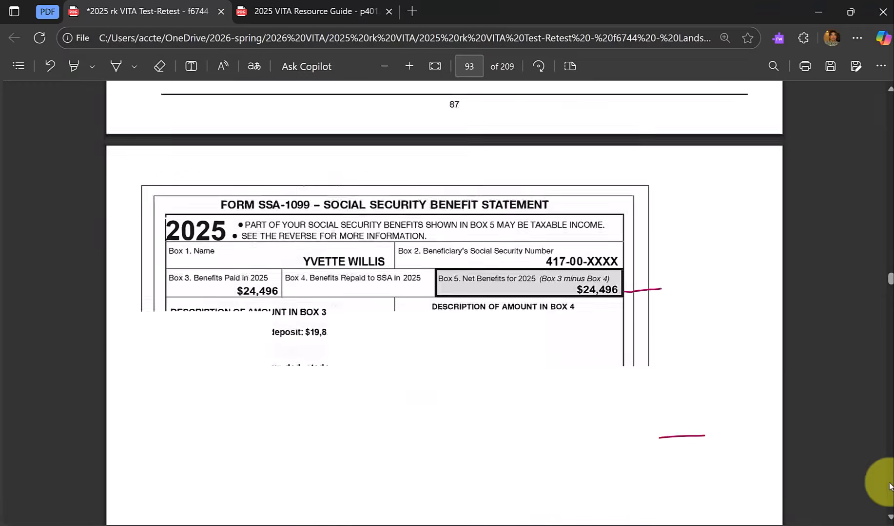
scroll(889, 485, down, 15)
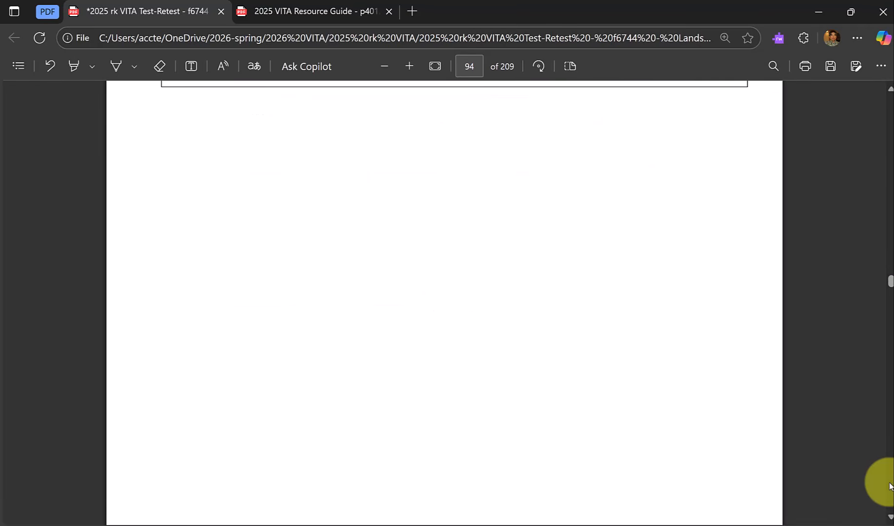
scroll(889, 485, up, 2)
scroll(889, 486, down, 10)
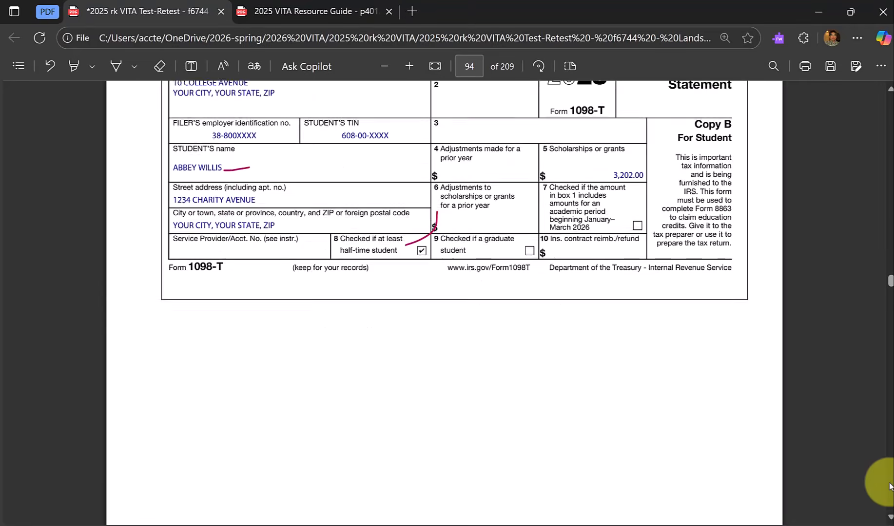
scroll(890, 486, down, 10)
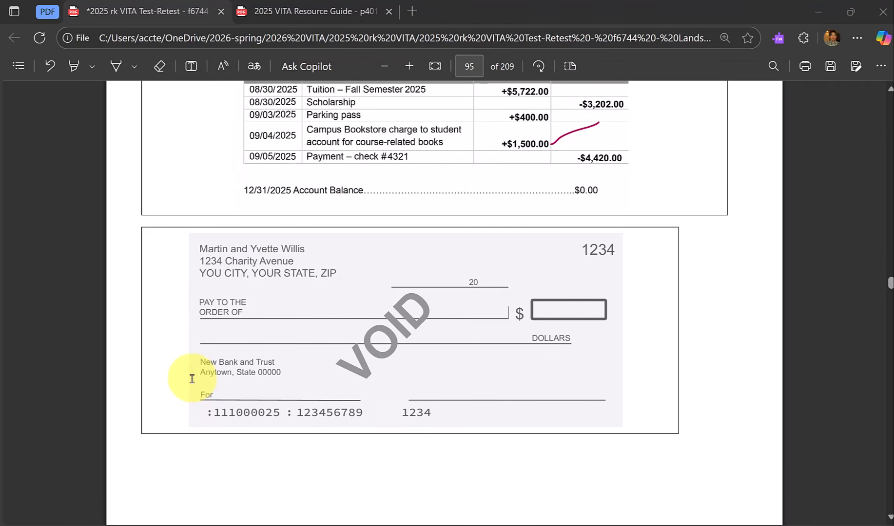
Return to TaxSlayer and enter New Bank & Trust as the bank name for Bank Account 1.
key(alt+Tab)
key(alt+Tab)
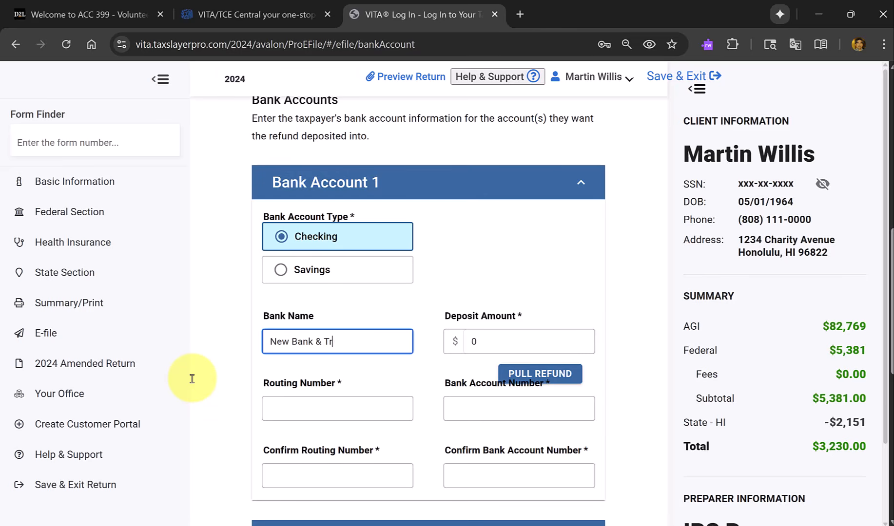
key(Tab)
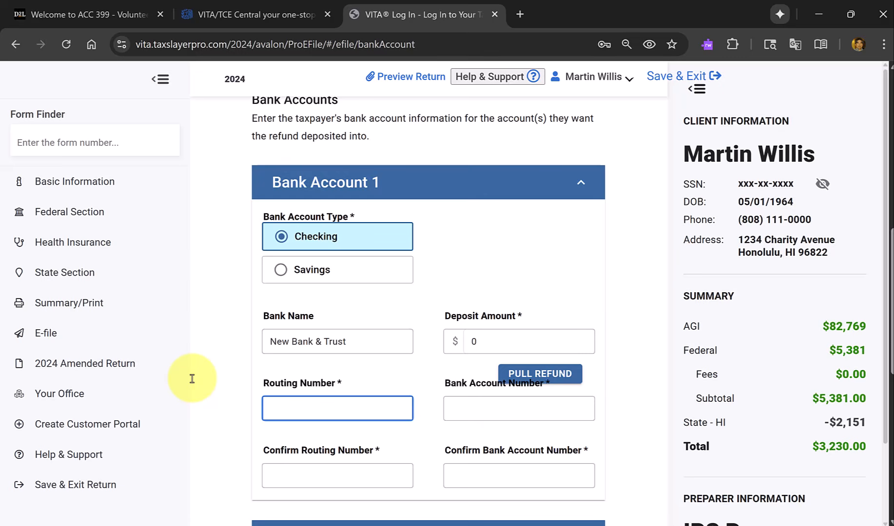
Switch to the Form 6744 test PDF and copy the routing number from the voided check on page 95.
key(alt+Tab)
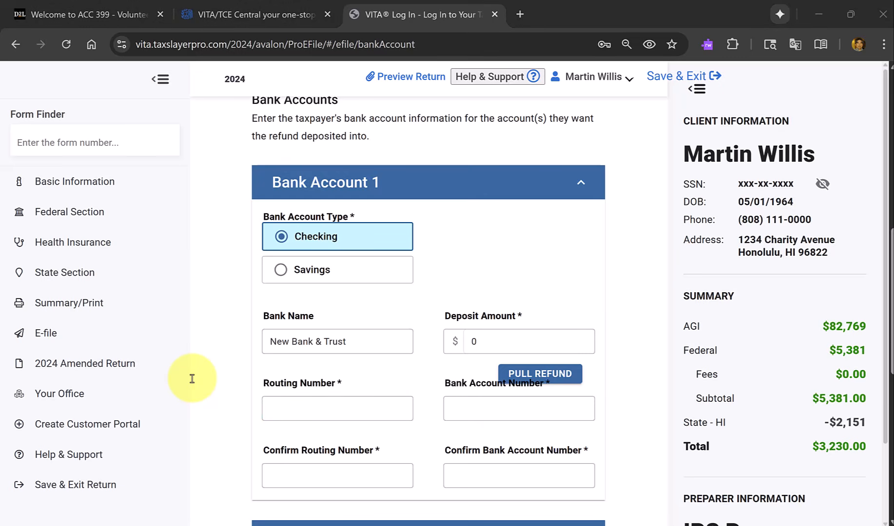
key(alt+Tab)
key(alt+Tab)
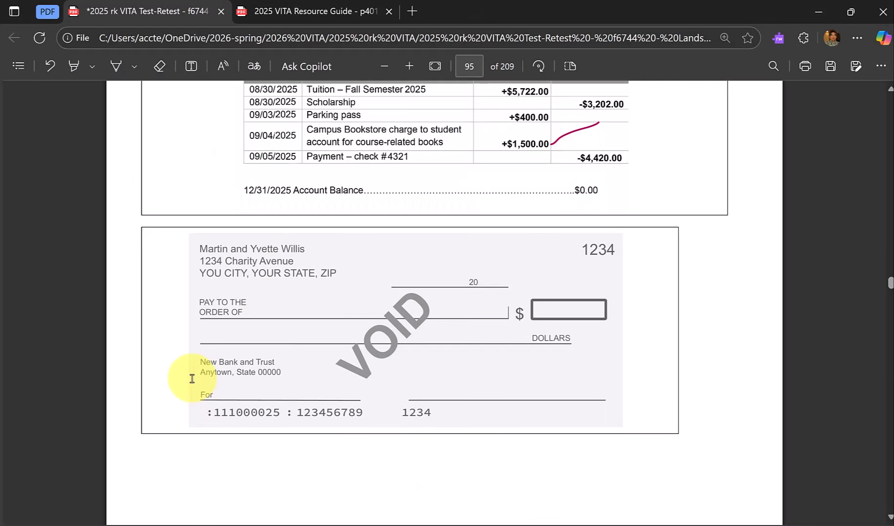
double_click(230, 414)
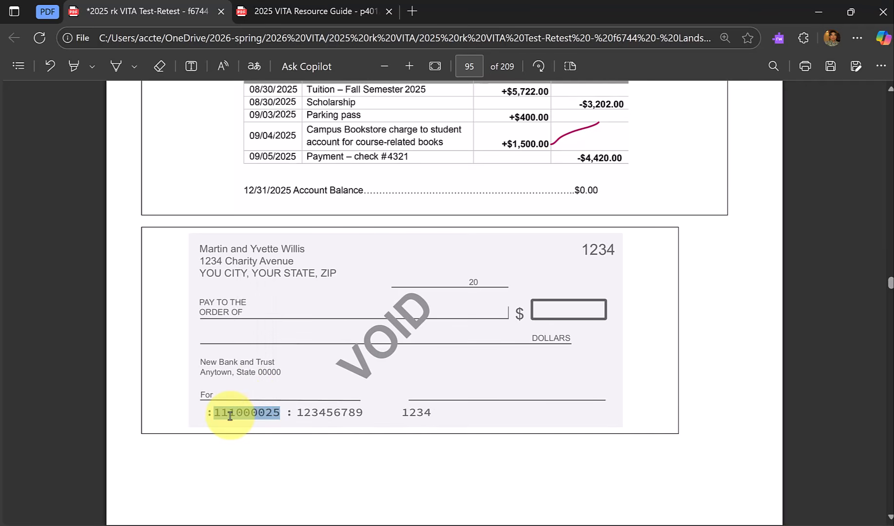
right_click(248, 413)
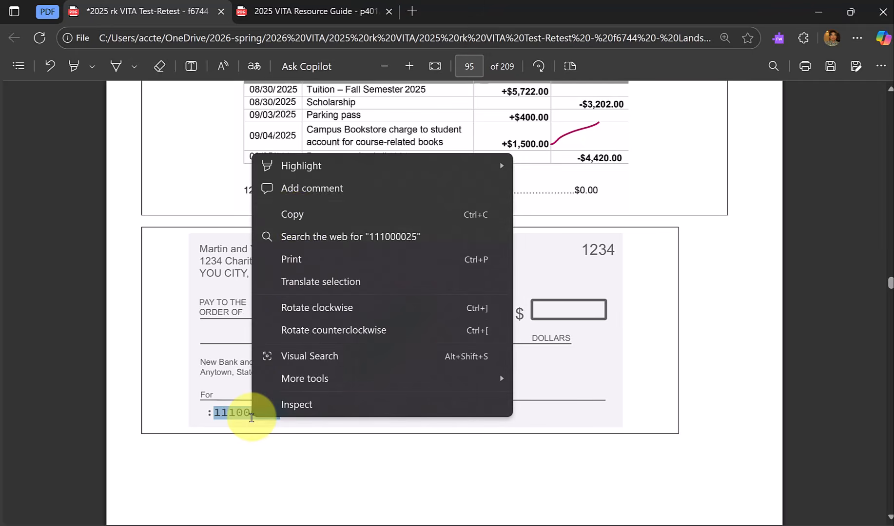
click(299, 215)
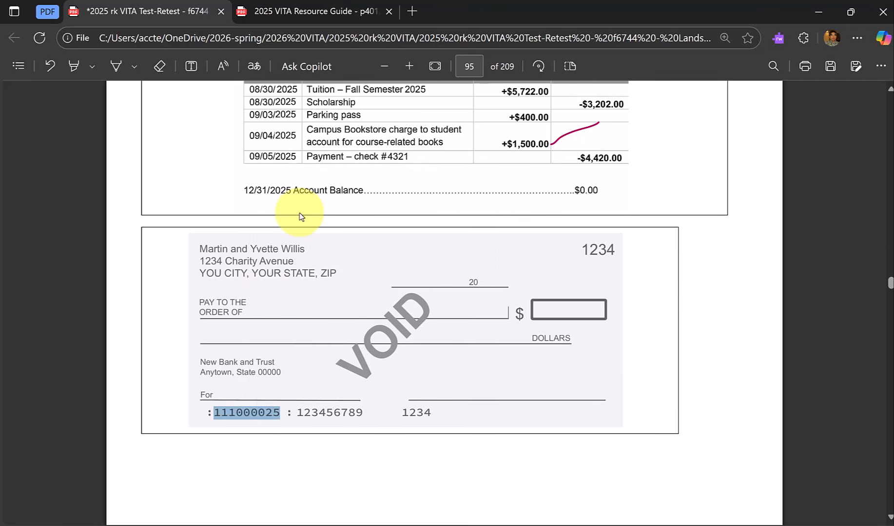
Return to TaxSlayer and paste the copied routing number as both the routing number and its confirmation for Bank Account 1.
key(alt+Tab)
key(ctrl+v)
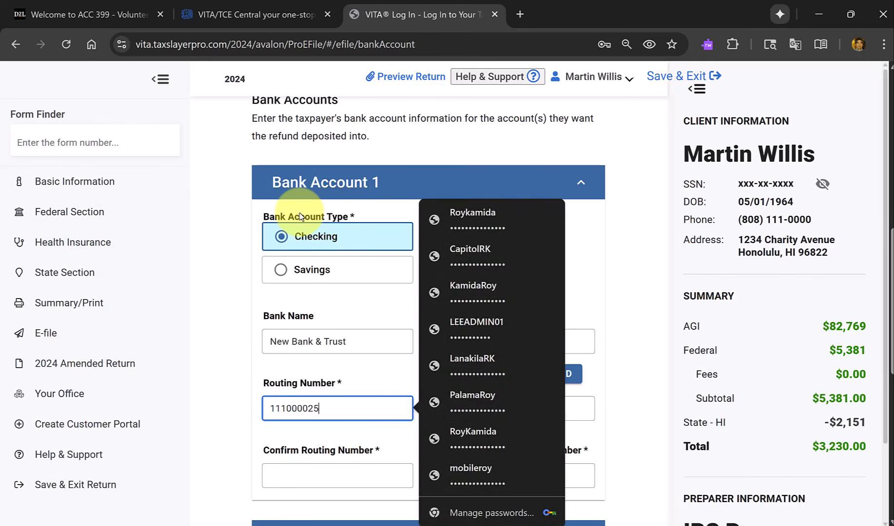
key(Tab)
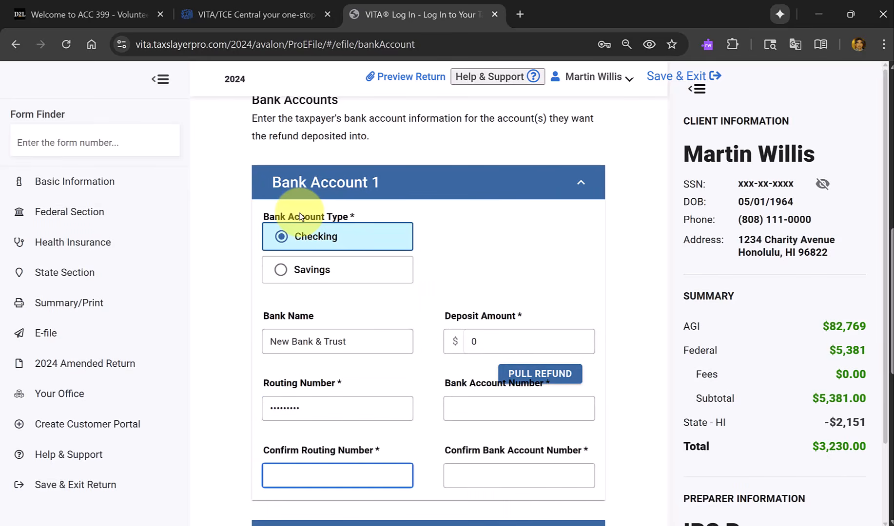
key(ctrl+v)
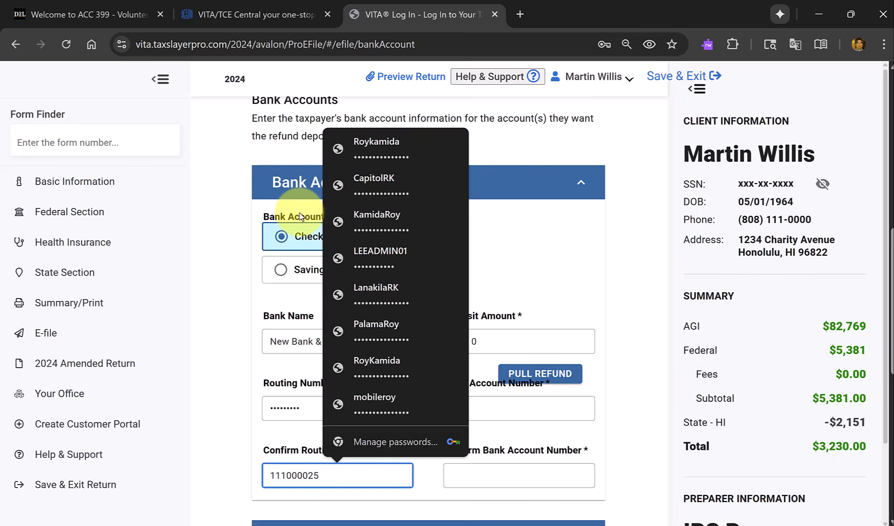
key(Tab)
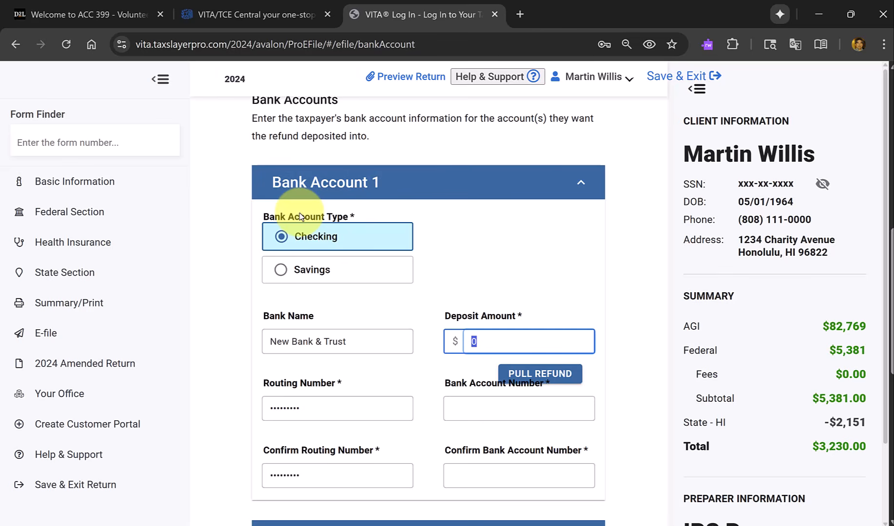
Leave the deposit amount as it stands, switch to the test PDF and copy the bank account number from the voided check.
key(Tab)
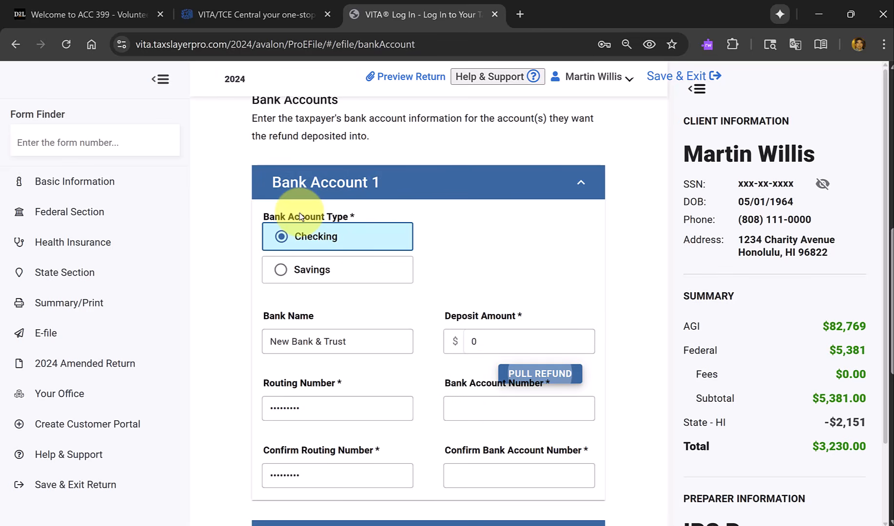
key(shift+Tab)
key(Tab)
key(Tab)
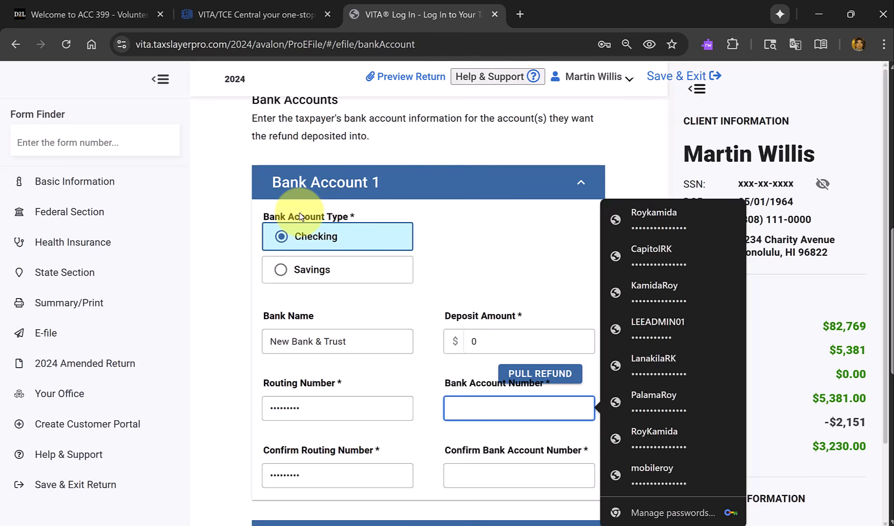
key(alt+Tab)
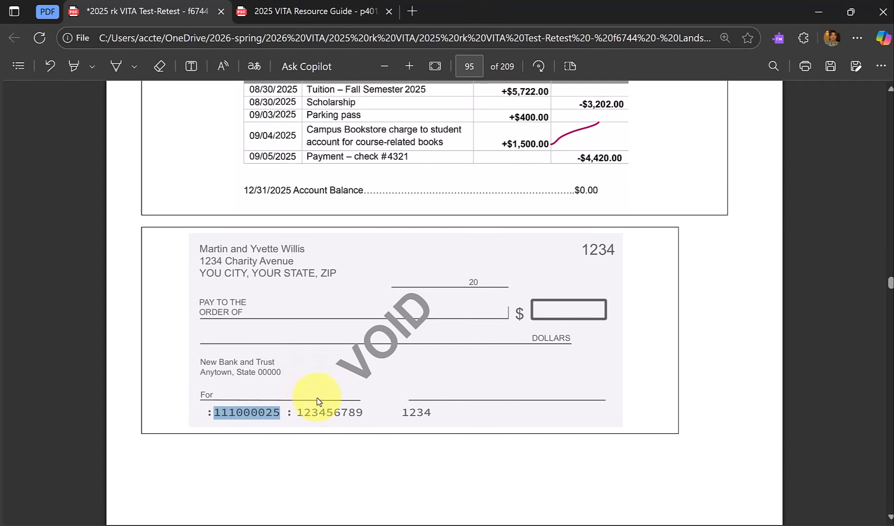
double_click(319, 414)
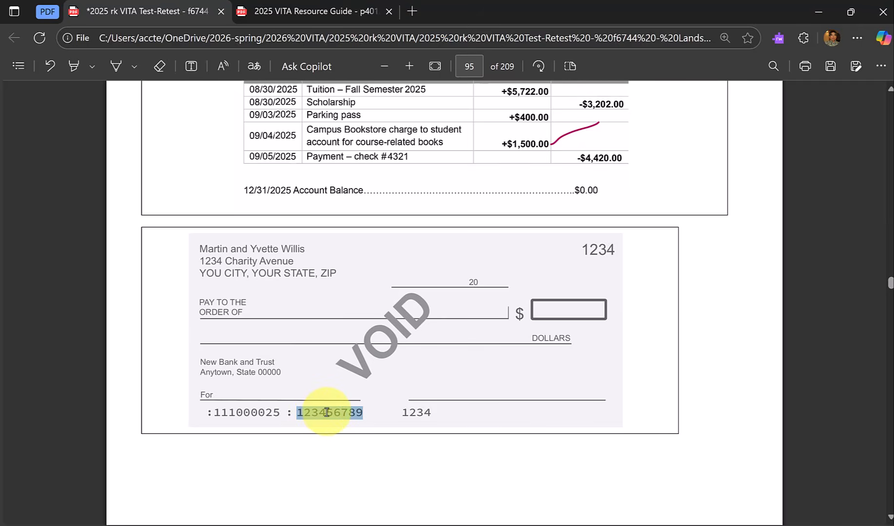
right_click(327, 413)
click(380, 212)
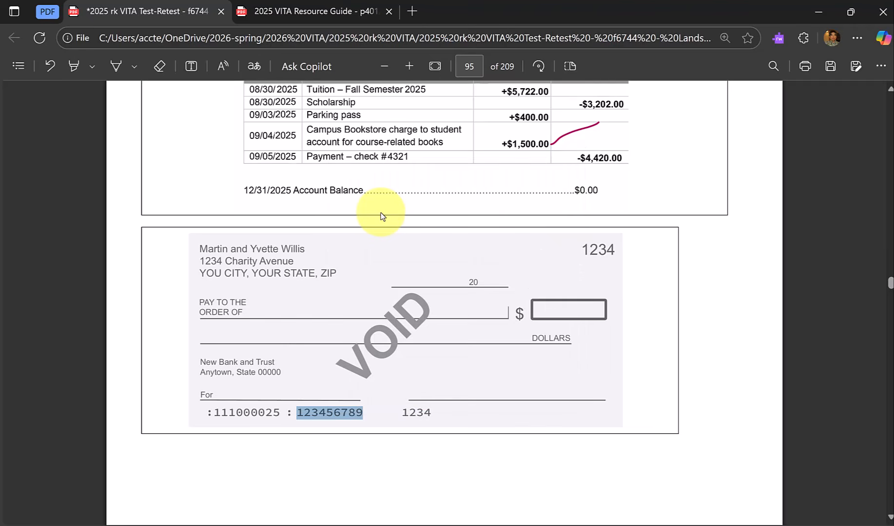
Return to TaxSlayer and paste the copied number as both the bank account number and its confirmation for Bank Account 1.
key(alt+Tab)
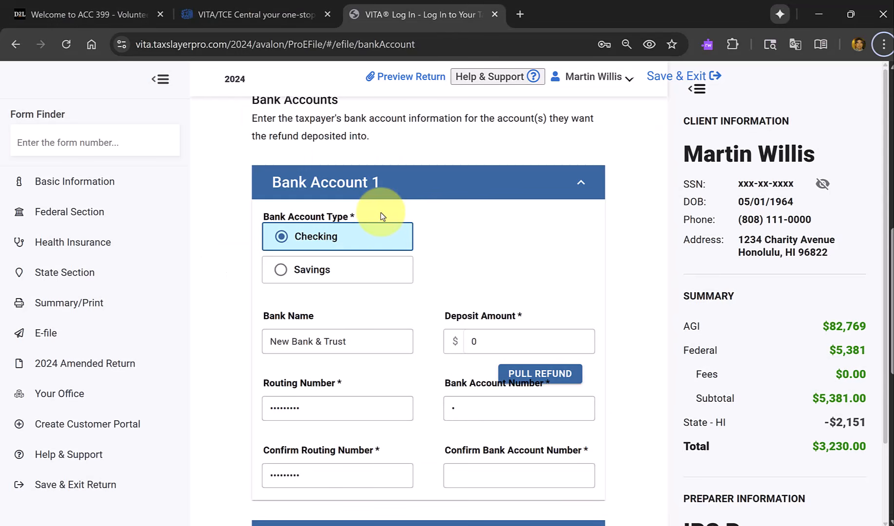
click(469, 407)
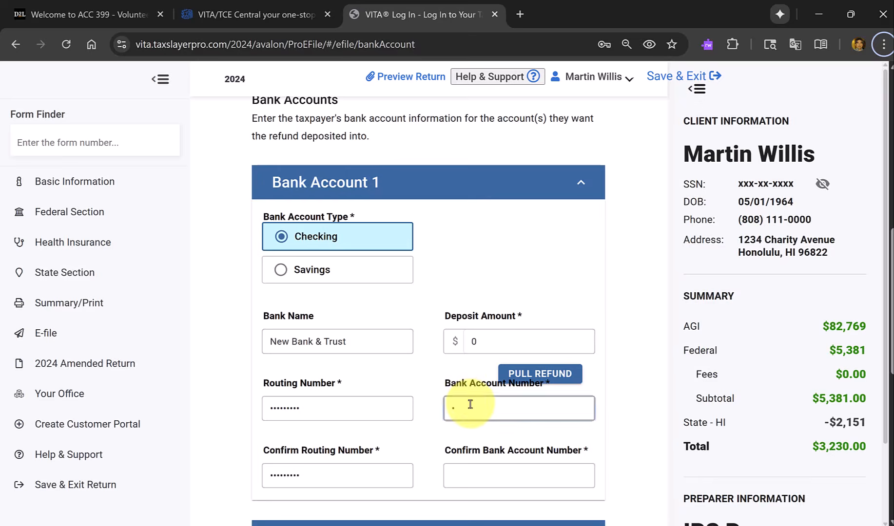
key(ctrl+v)
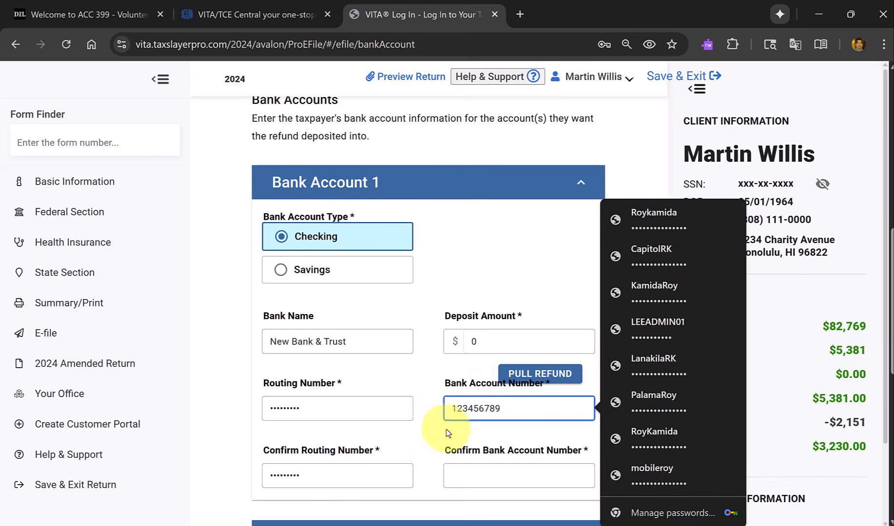
key(Tab)
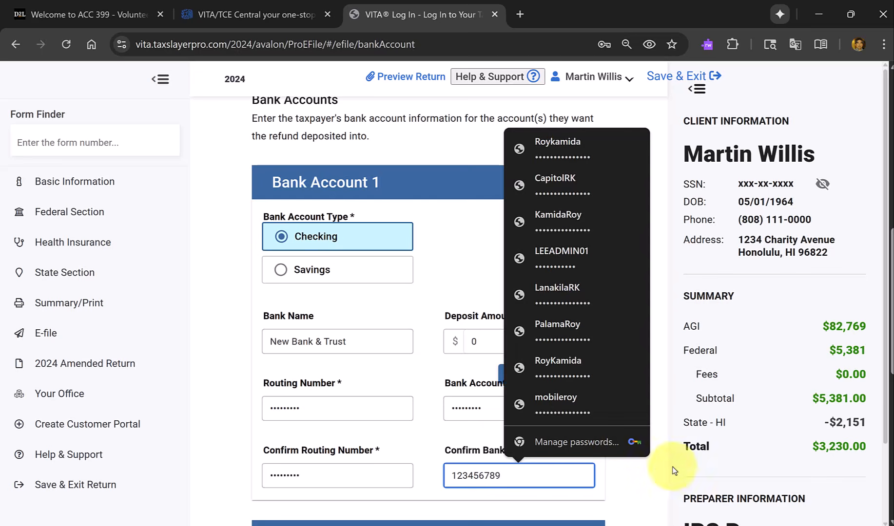
click(418, 371)
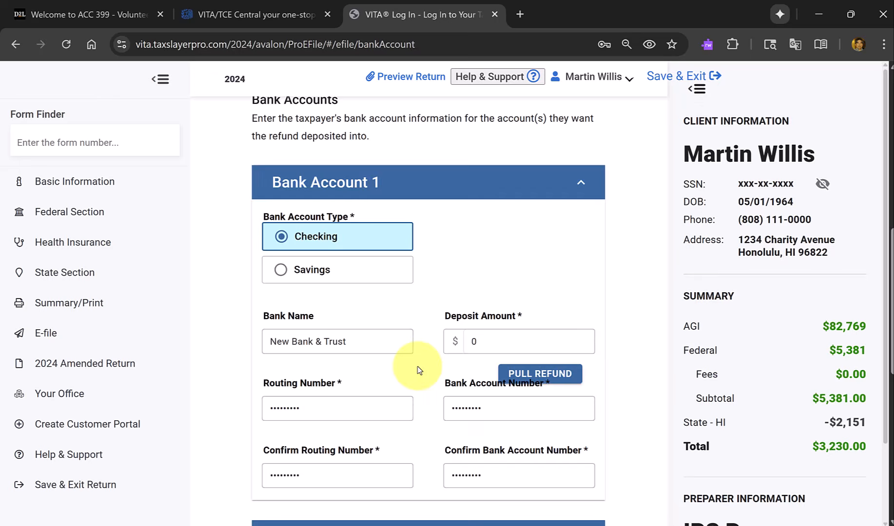
Pull the refund of $5,381 into Bank Account 1's deposit amount and continue to the State ID License page without saving a password.
click(533, 375)
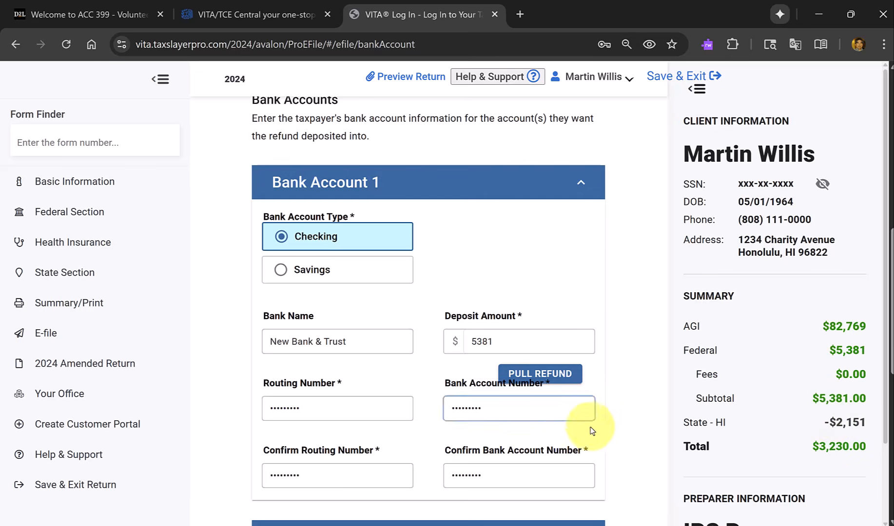
scroll(624, 423, down, 2)
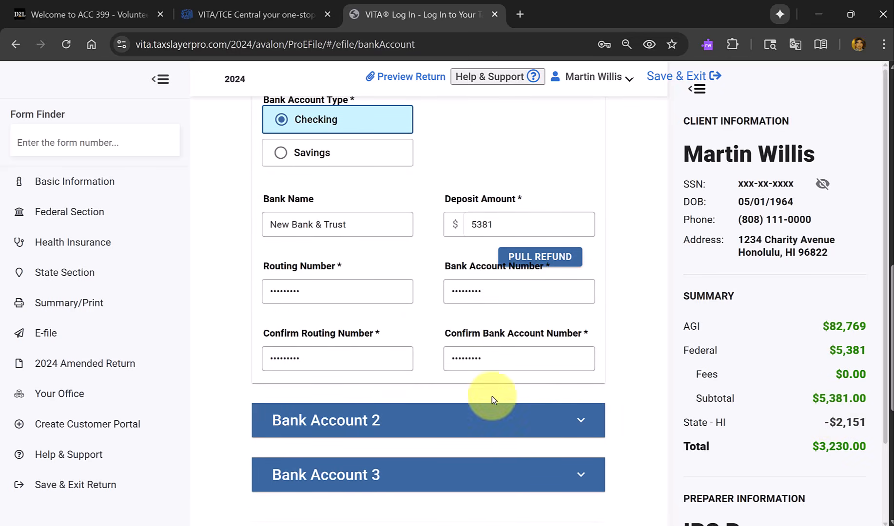
scroll(378, 236, up, 2)
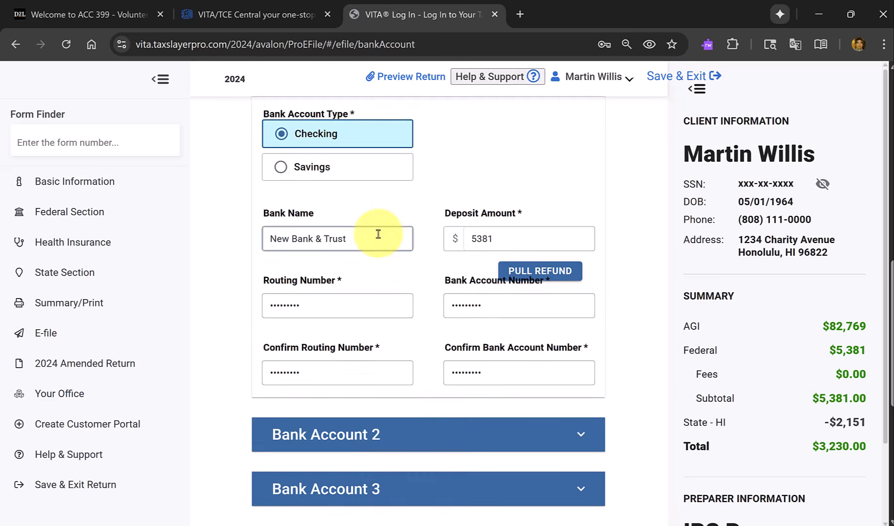
scroll(431, 258, down, 7)
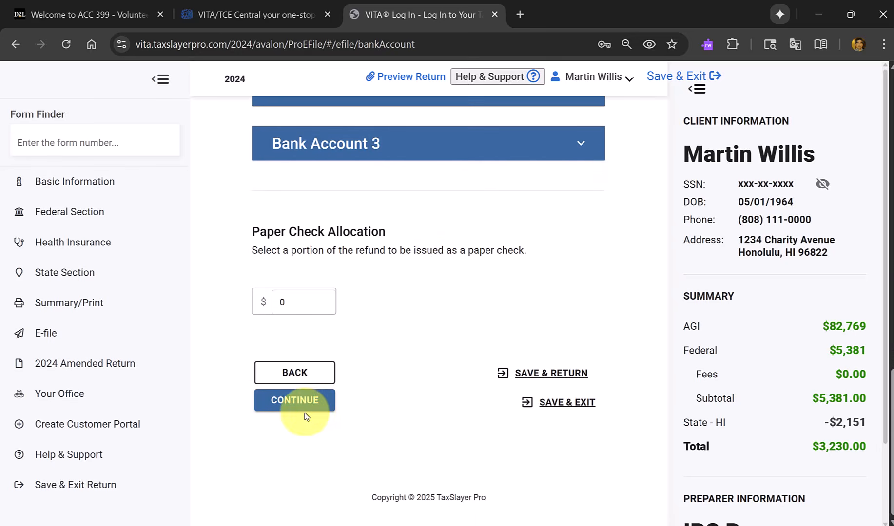
click(294, 408)
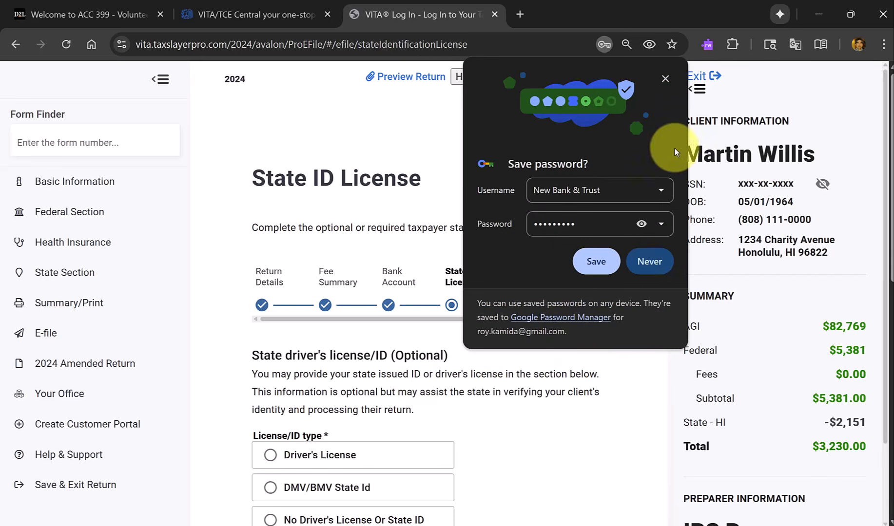
click(665, 79)
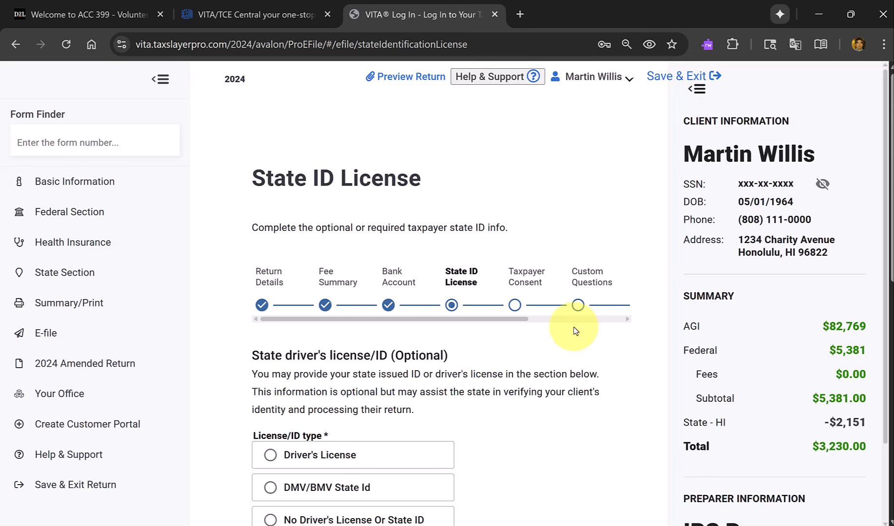
Choose Driver's License as the taxpayer's license/ID type and look over the details it requires.
scroll(543, 363, down, 3)
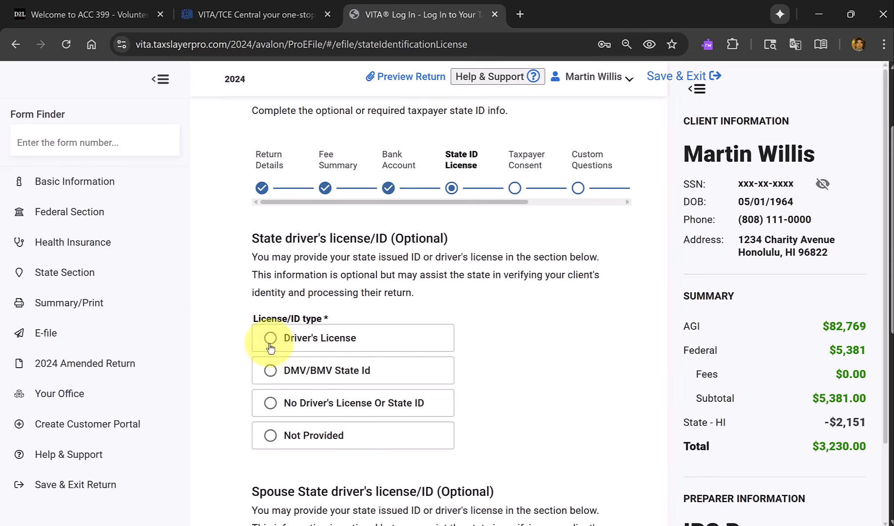
click(270, 338)
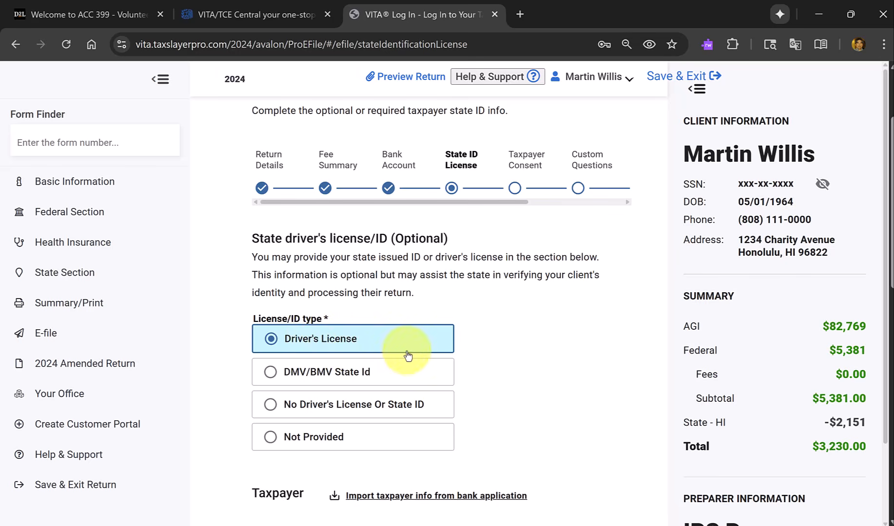
scroll(414, 360, down, 5)
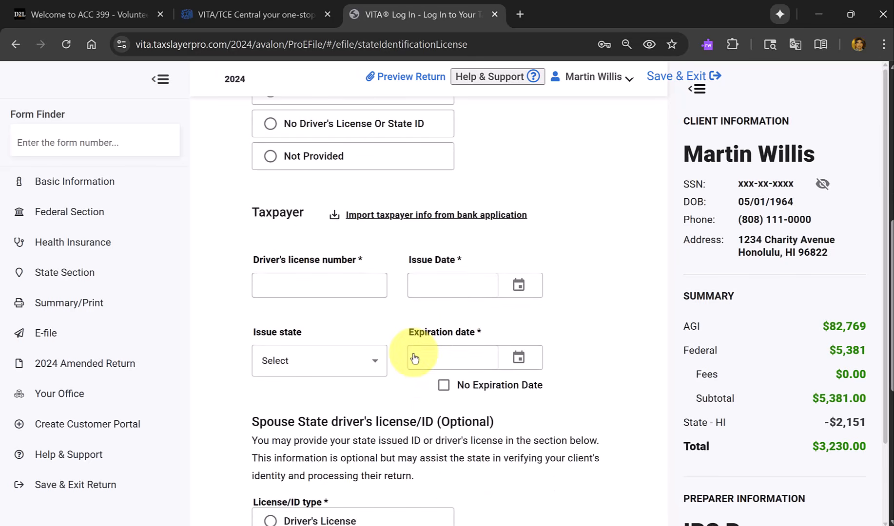
scroll(415, 358, up, 2)
scroll(414, 358, down, 1)
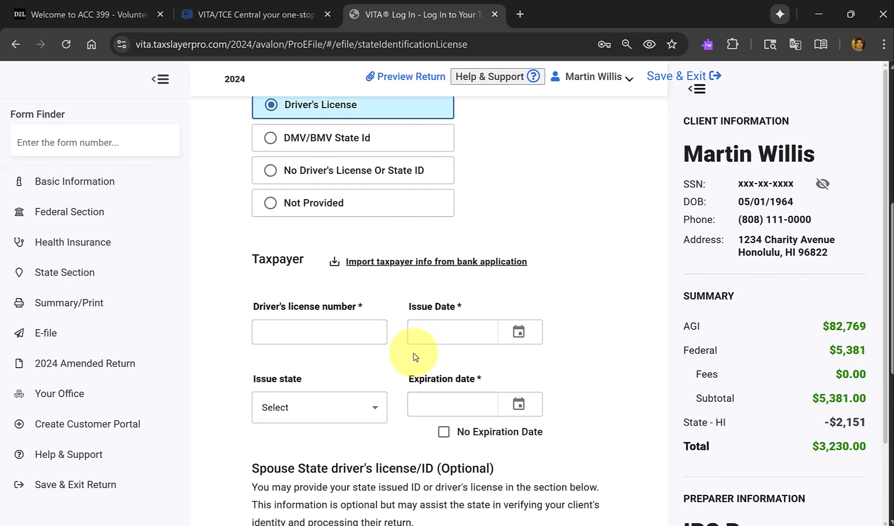
scroll(389, 263, down, 8)
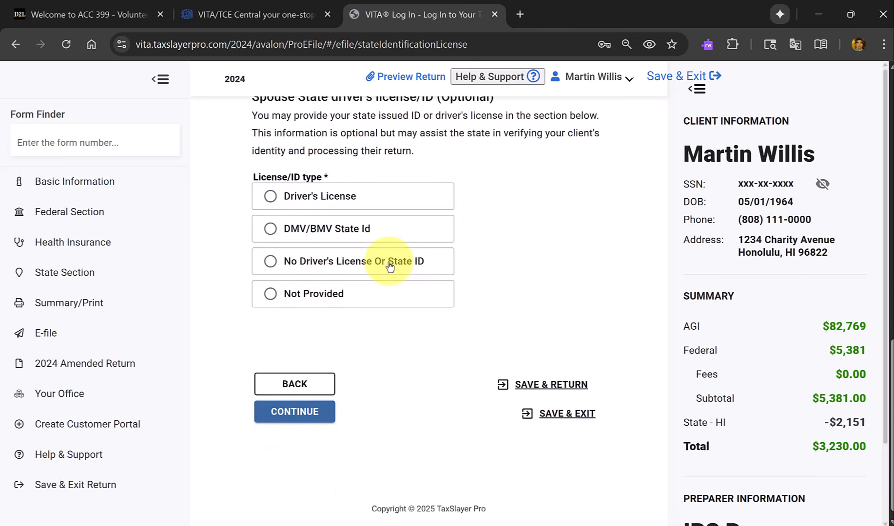
Choose Driver's License as the spouse's license/ID type and try to continue with the license details left blank.
scroll(389, 265, up, 6)
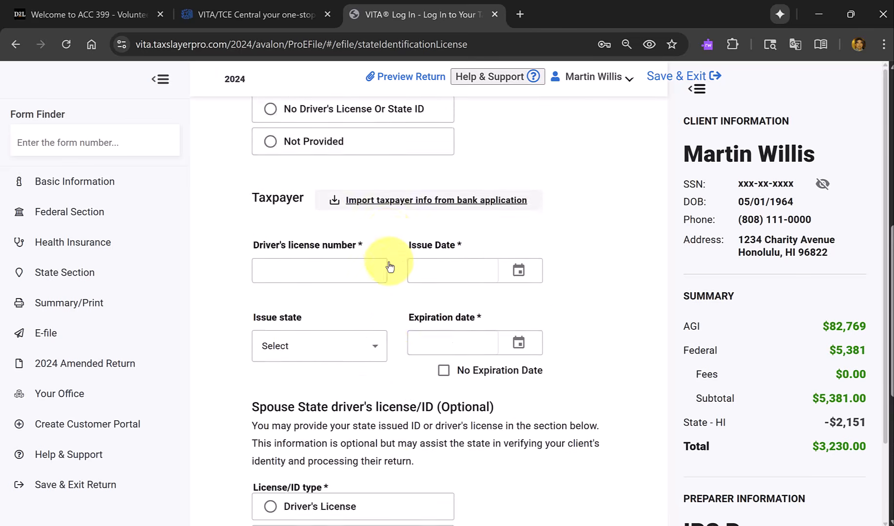
scroll(389, 266, down, 3)
scroll(389, 265, down, 3)
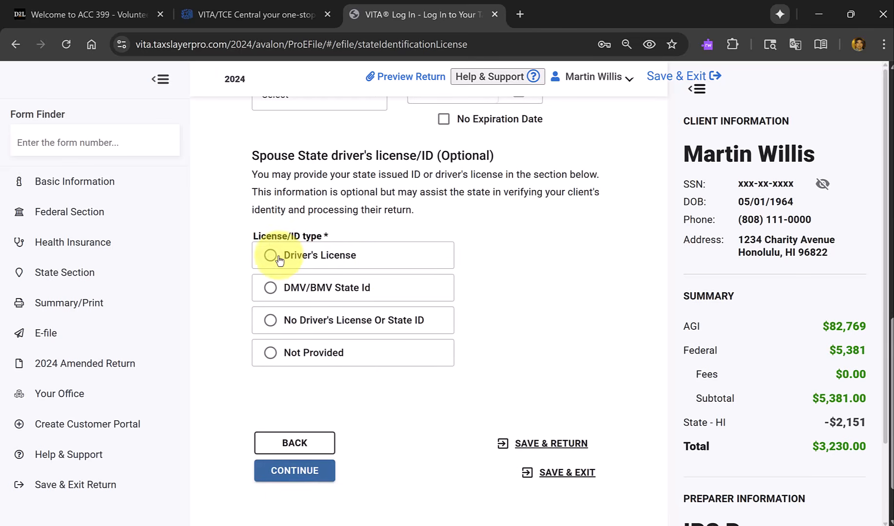
click(278, 258)
scroll(471, 300, down, 8)
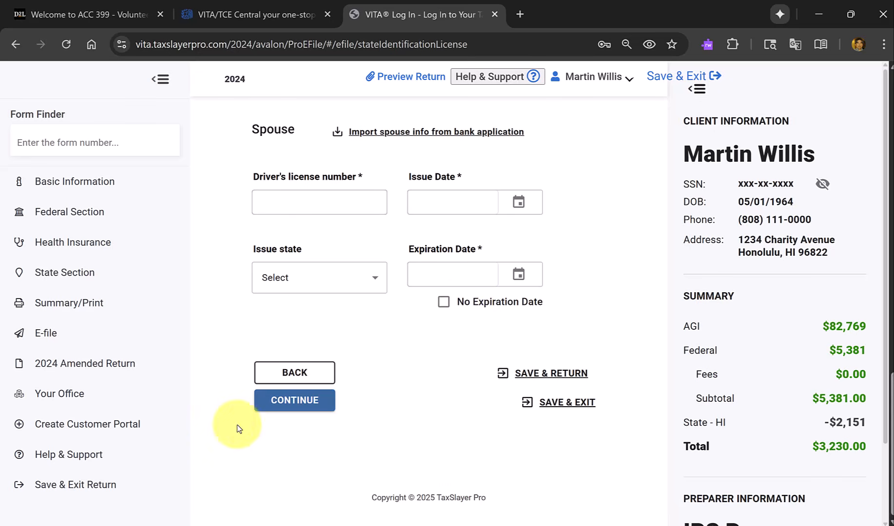
click(289, 400)
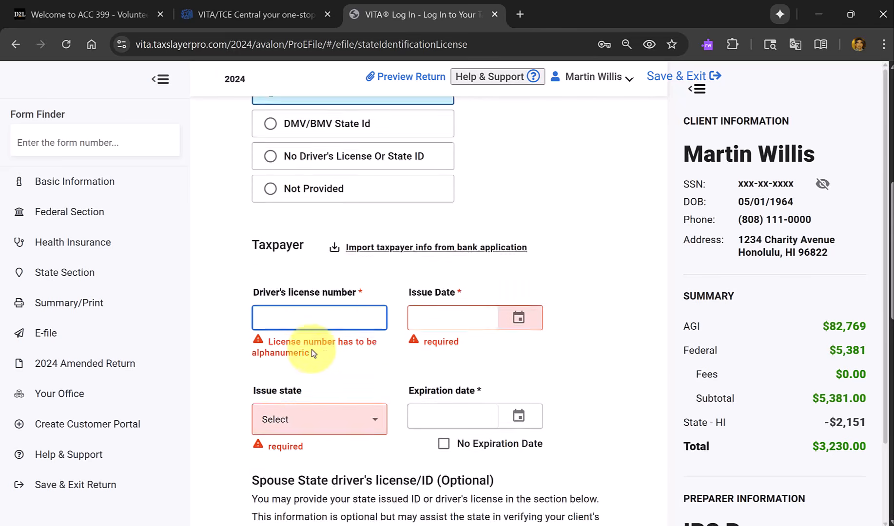
Set the taxpayer's license/ID type to Not Provided.
scroll(288, 332, up, 3)
click(271, 329)
scroll(425, 348, down, 3)
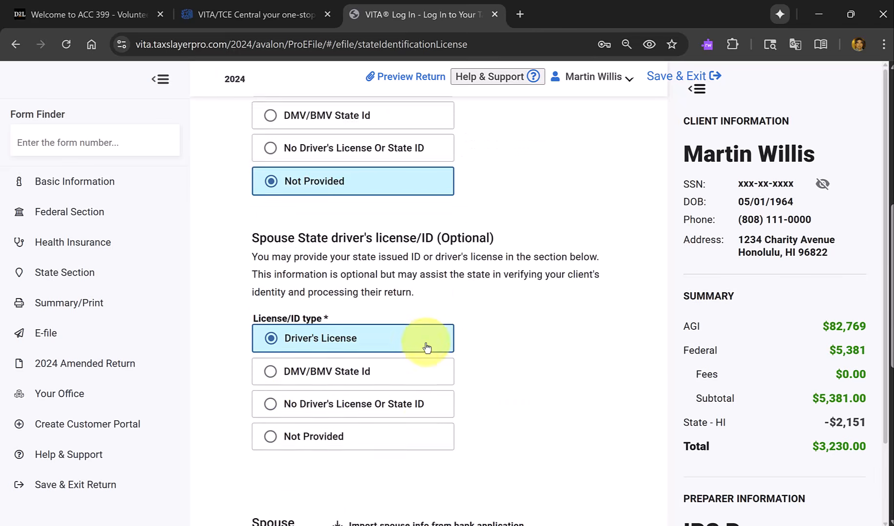
Set the spouse's license/ID type to Not Provided and continue to the Taxpayer Consent page.
scroll(425, 348, down, 2)
click(272, 326)
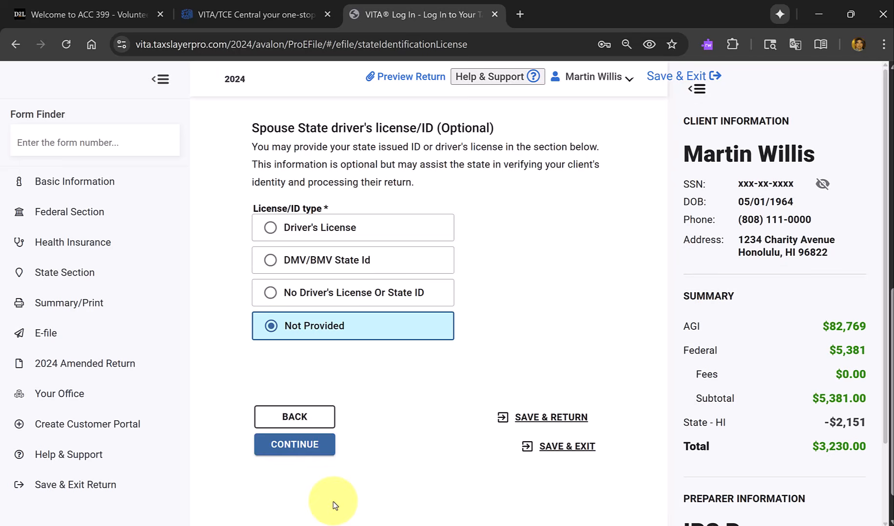
click(296, 446)
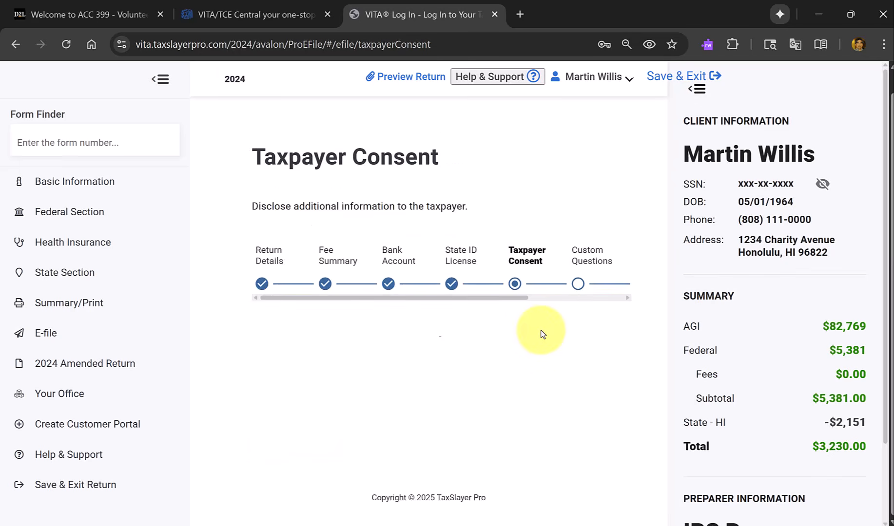
Read through the Consent to Disclose Tax Return Information to VITA/TCE Tax Prep Sites and accept it.
scroll(594, 329, down, 4)
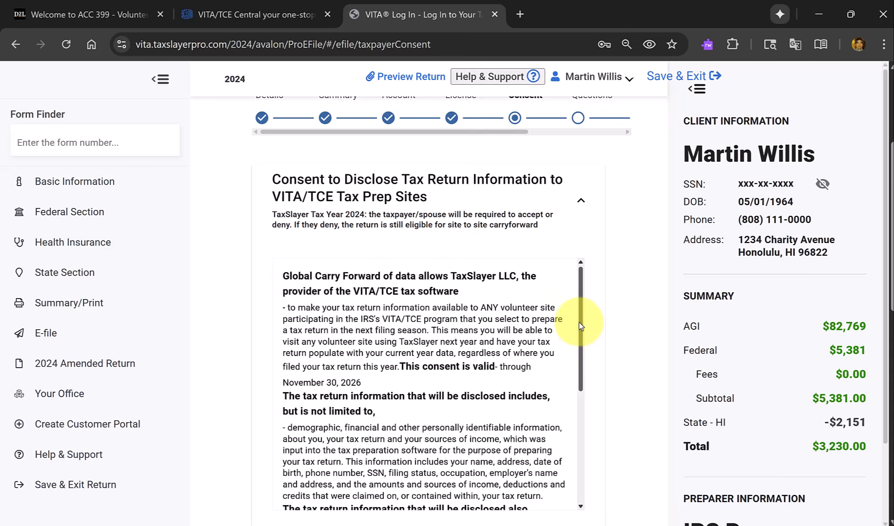
scroll(582, 319, down, 3)
scroll(580, 454, down, 4)
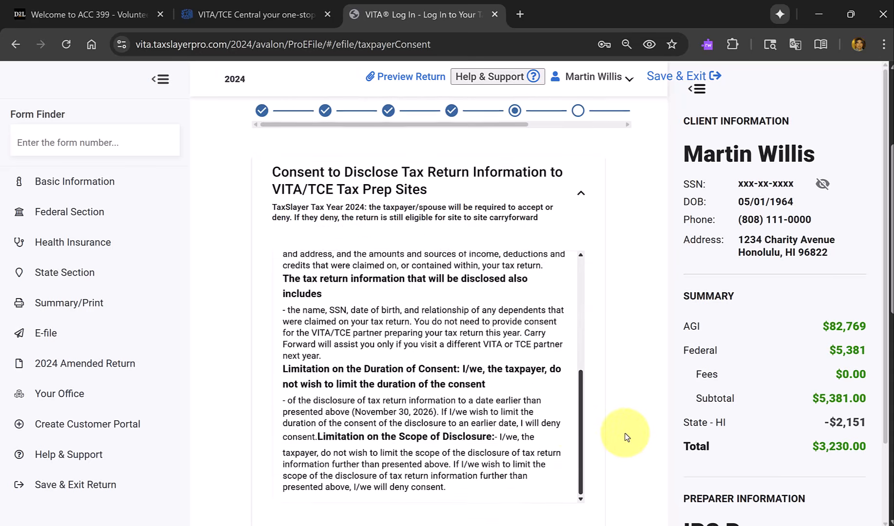
scroll(626, 436, down, 2)
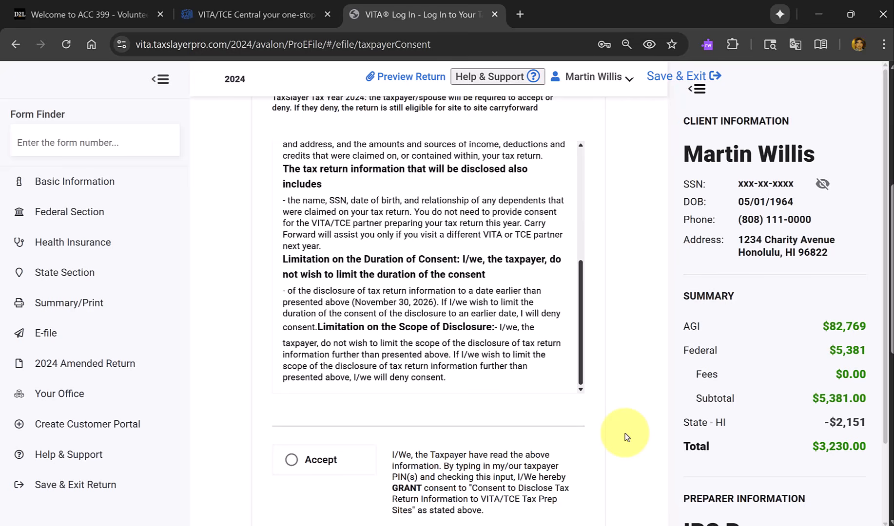
click(291, 461)
scroll(291, 461, down, 6)
click(294, 464)
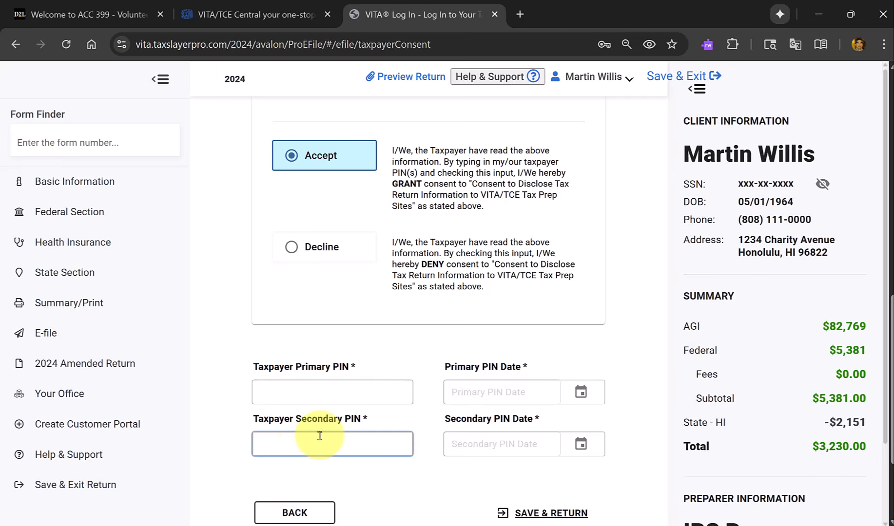
Enter the taxpayer primary and secondary PINs and try to continue with both PIN dates left blank.
click(380, 392)
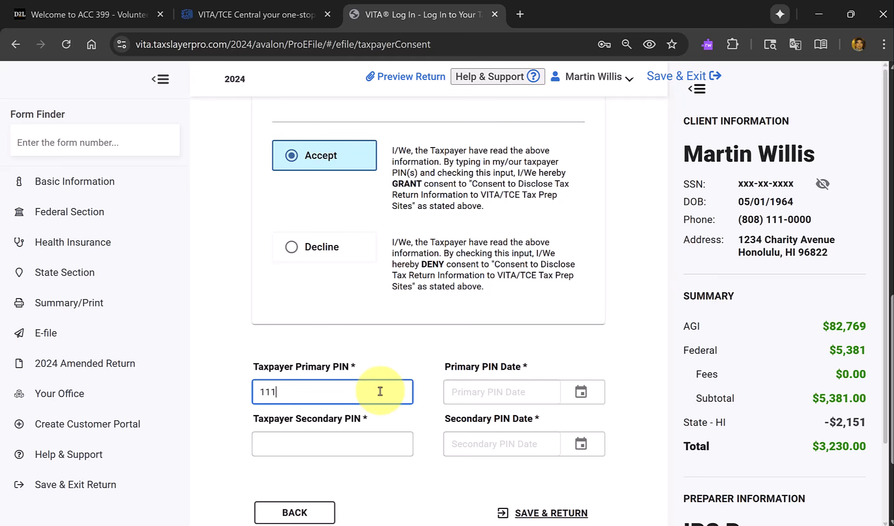
key(Tab)
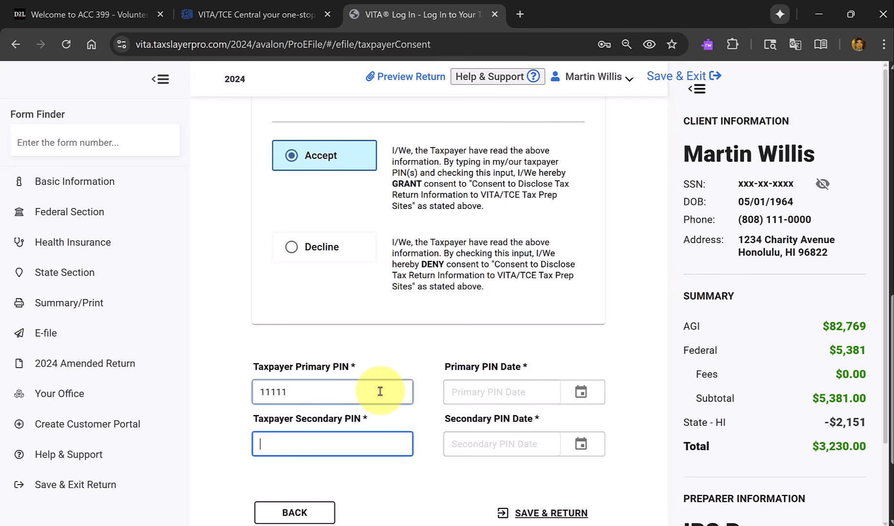
text(11111)
key(Tab)
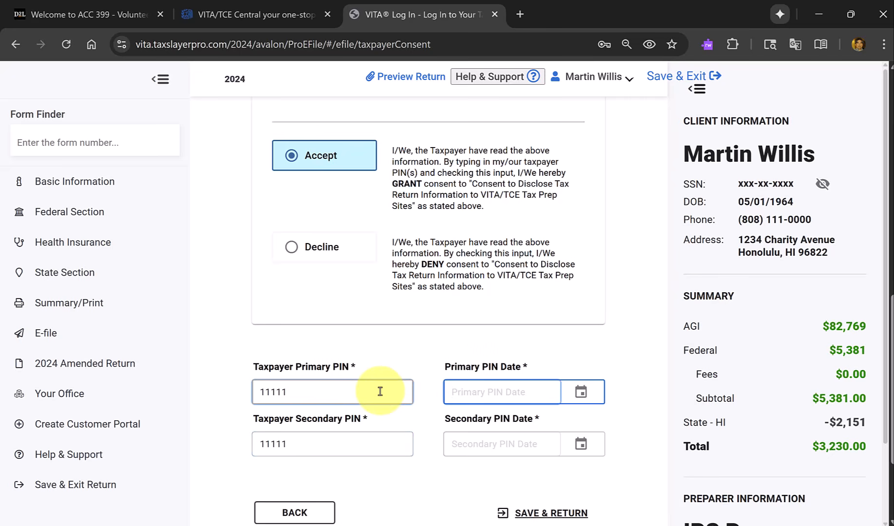
scroll(380, 392, down, 3)
click(296, 400)
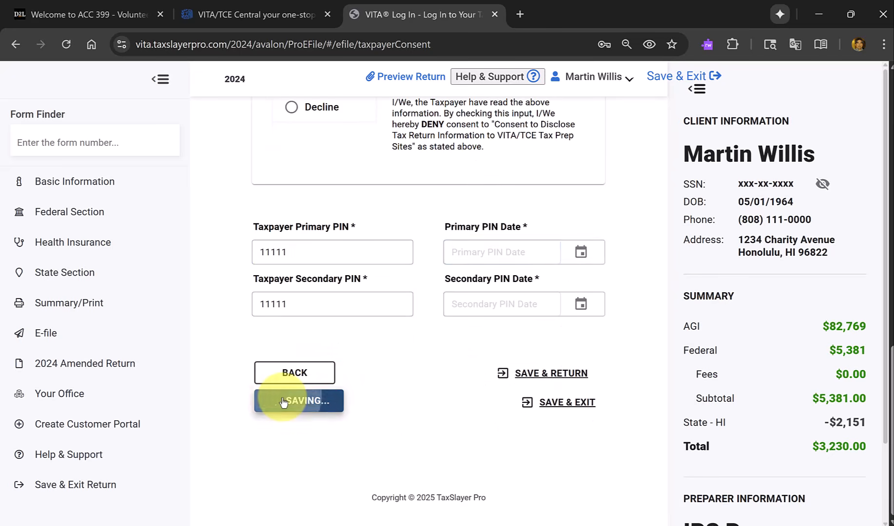
Set the primary and secondary PIN dates to 10/11/2025 and continue to the Custom Questions page.
click(581, 252)
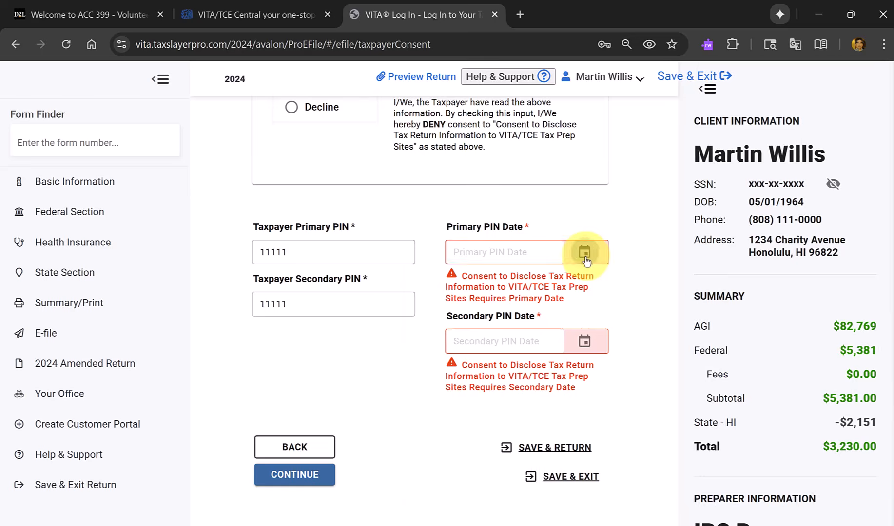
click(583, 415)
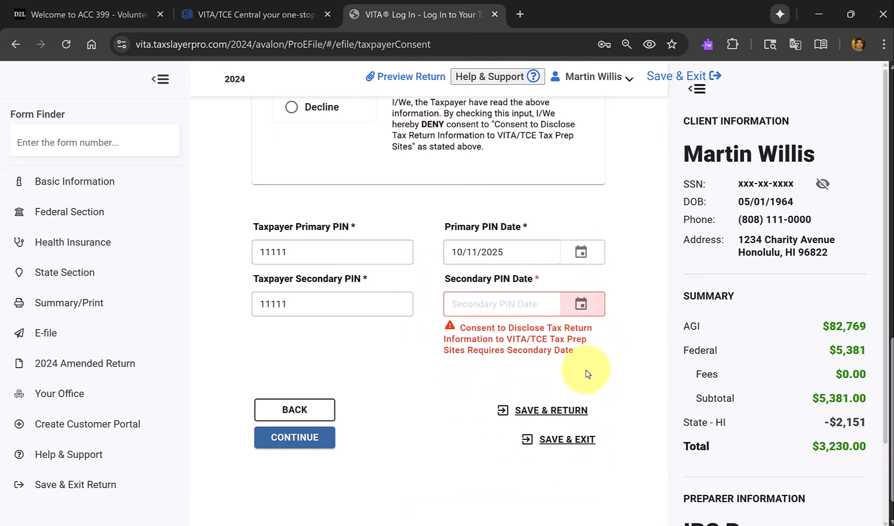
click(584, 304)
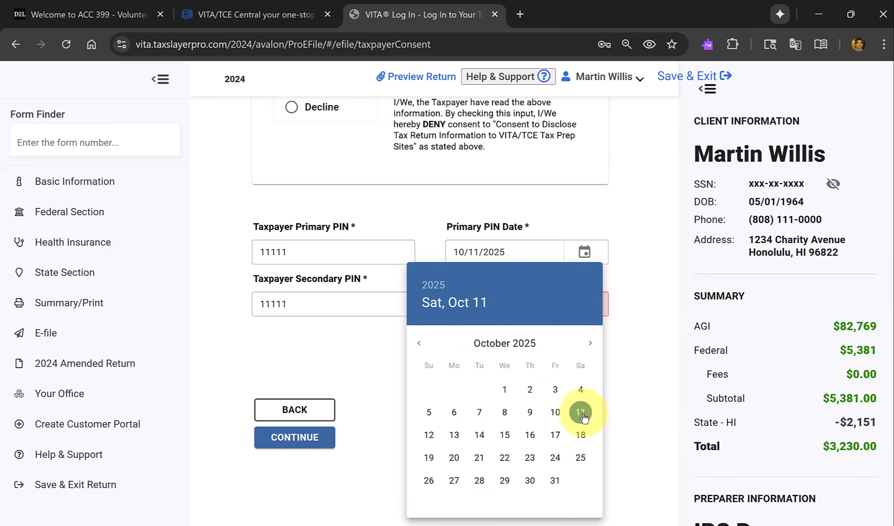
click(580, 412)
click(305, 403)
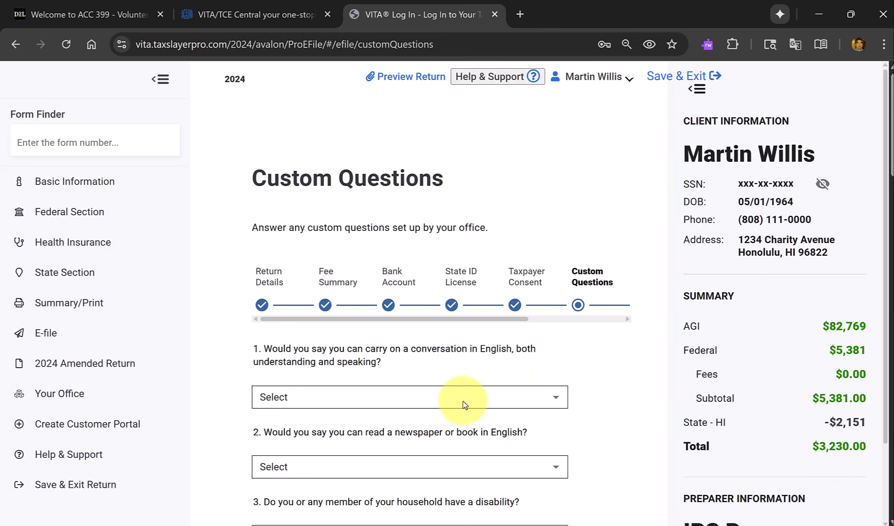
Look over the custom questions, then switch to the Form 6744 PDF and check the intake form's Optional Information answers.
scroll(464, 405, down, 6)
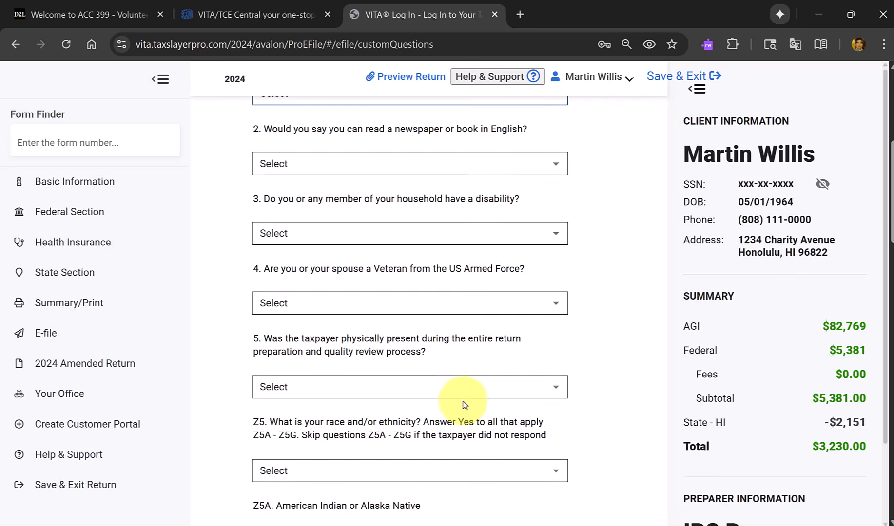
key(alt+Tab)
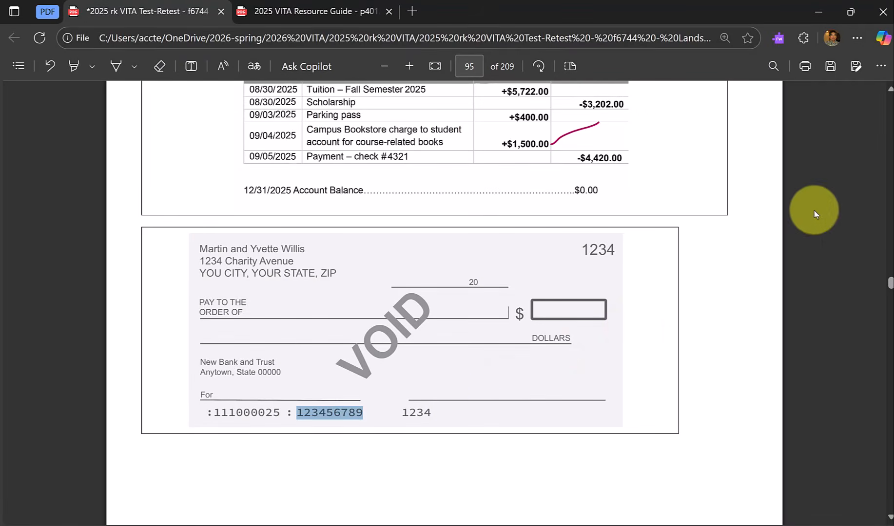
scroll(890, 173, up, 15)
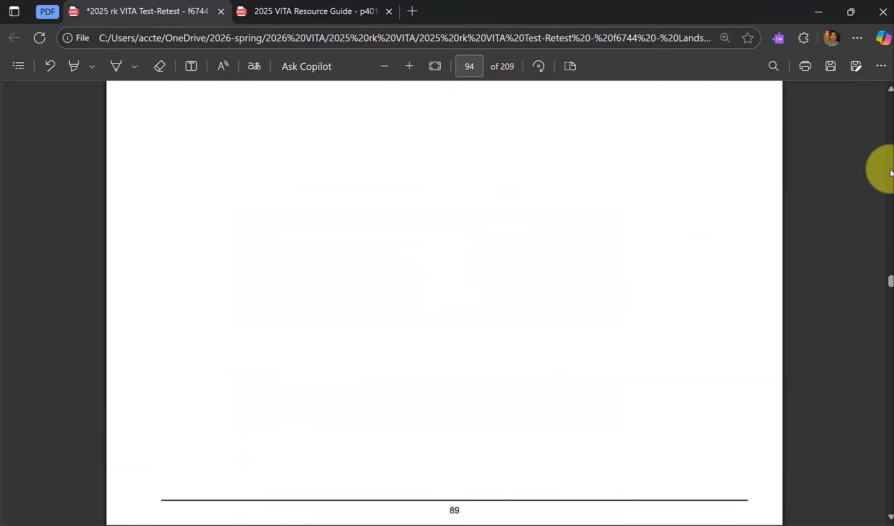
scroll(890, 173, up, 10)
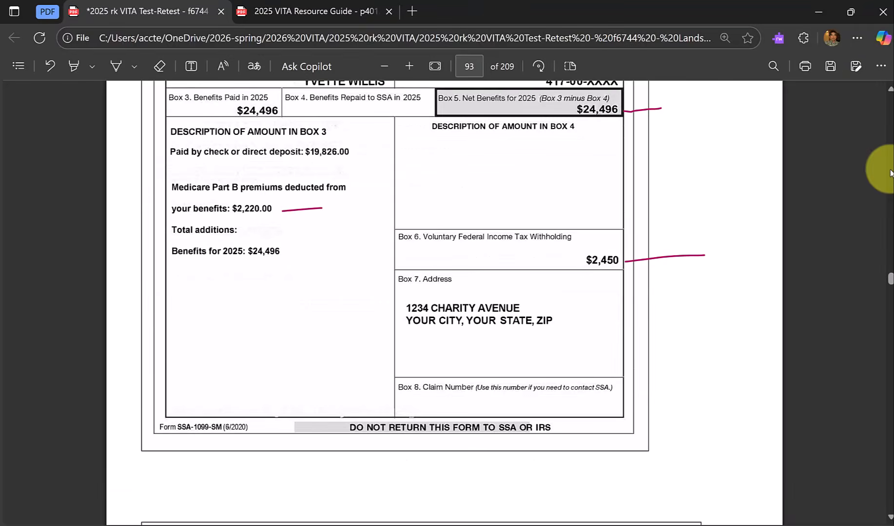
scroll(890, 173, up, 10)
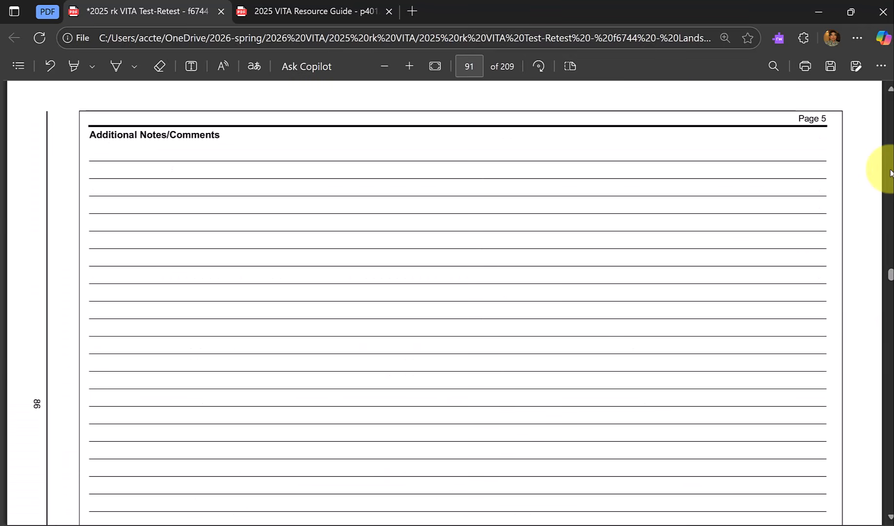
scroll(890, 173, up, 5)
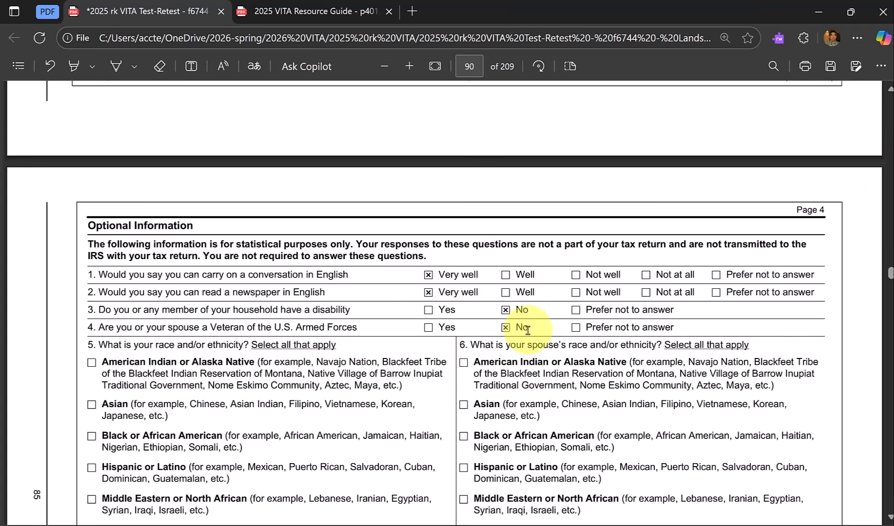
Switch back to TaxSlayer and continue past Custom Questions and Custom Credits to the Submission Page, leaving both blank.
key(alt+Tab)
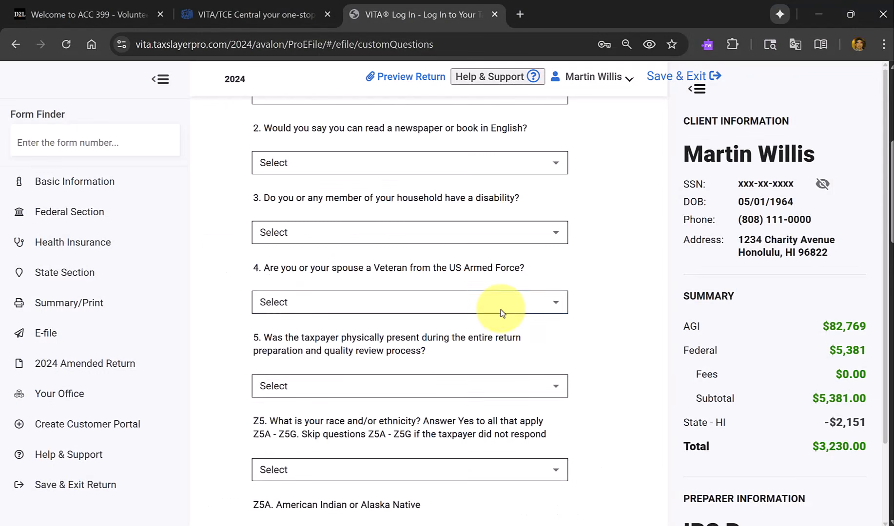
scroll(502, 313, down, 7)
scroll(502, 313, down, 15)
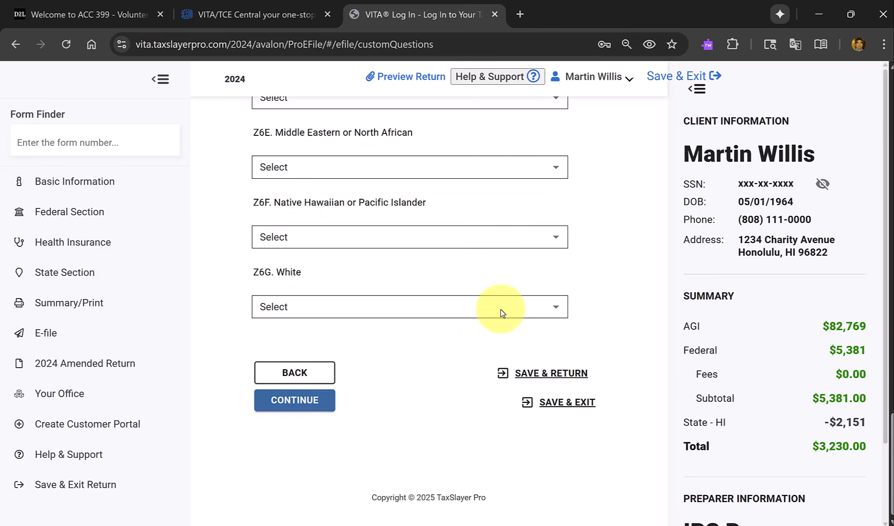
click(289, 402)
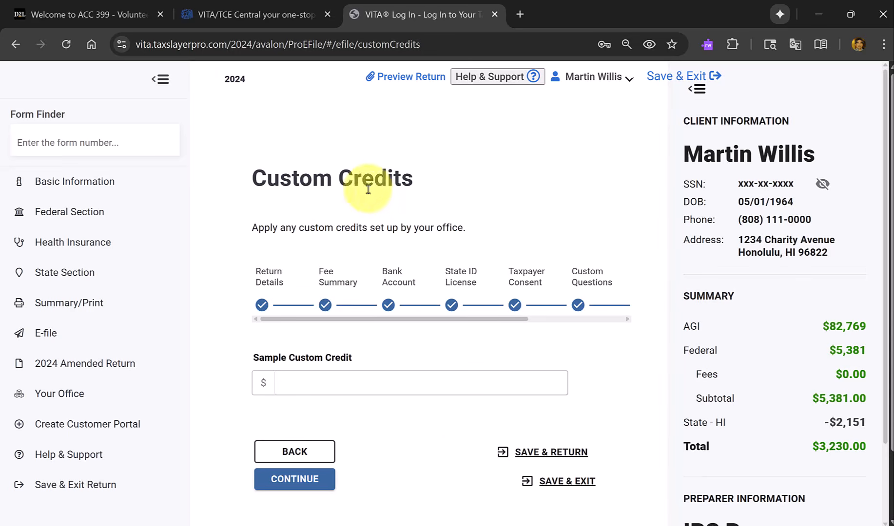
click(282, 483)
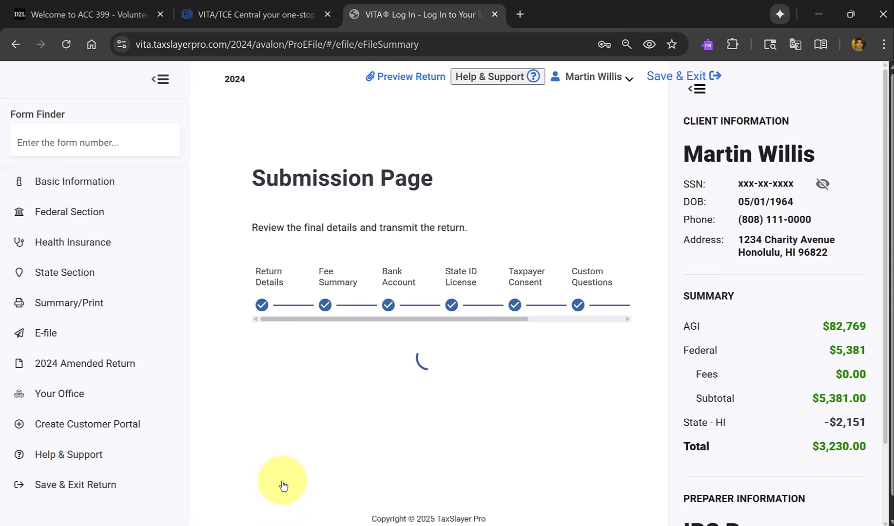
Review the Submission Page's signature areas, federal and HI state return methods, bank account details and Form 8879 information.
scroll(388, 344, down, 3)
scroll(389, 344, down, 7)
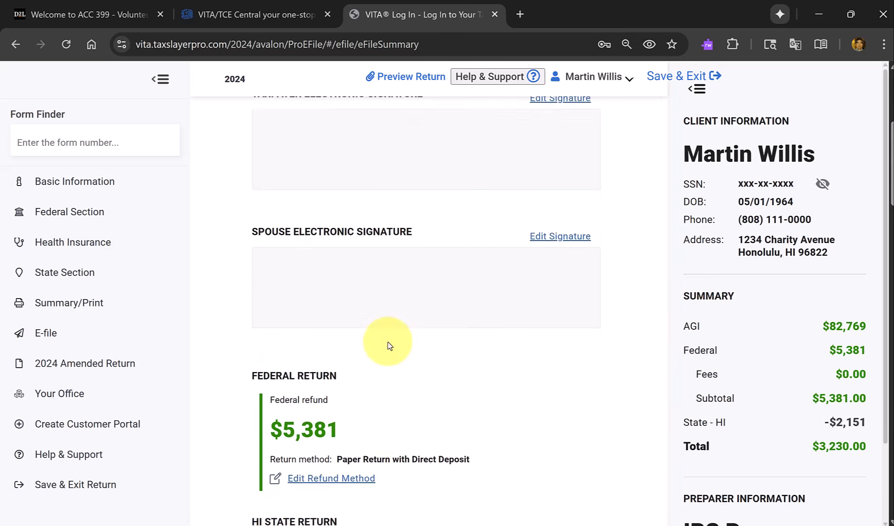
scroll(392, 344, up, 3)
scroll(391, 344, up, 4)
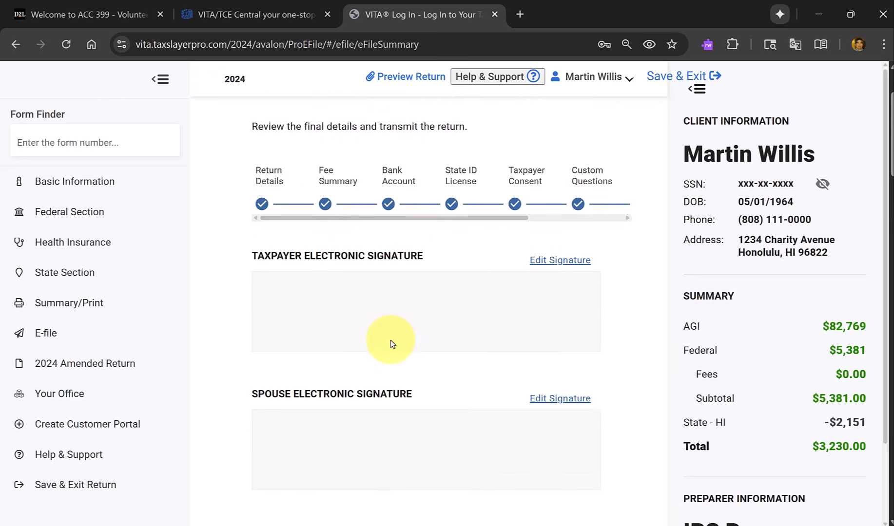
scroll(391, 344, down, 6)
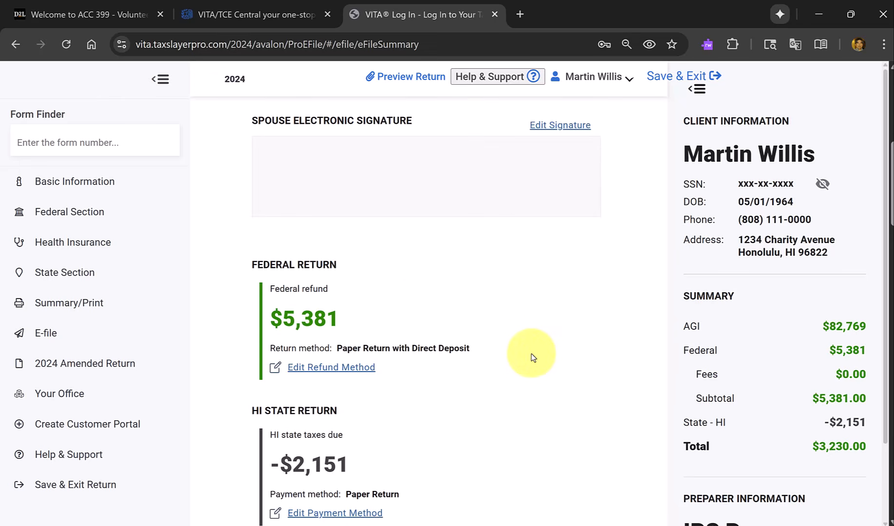
scroll(532, 358, down, 7)
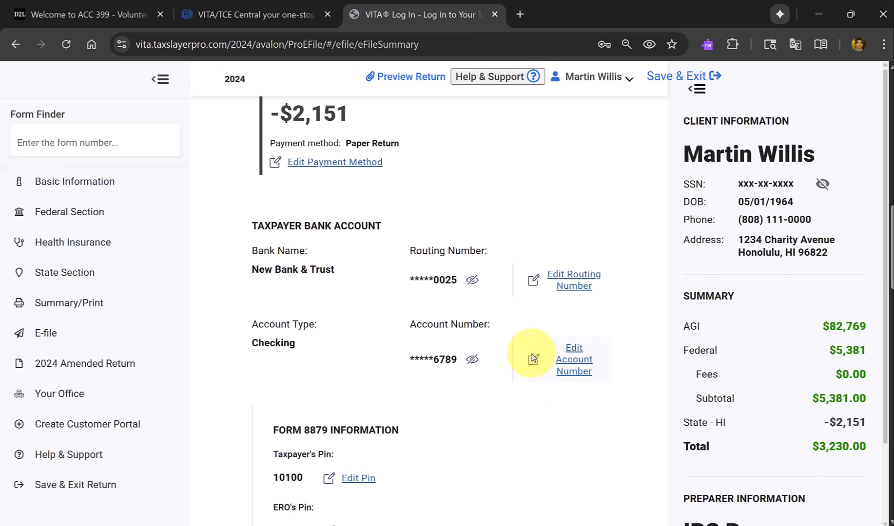
scroll(531, 357, up, 5)
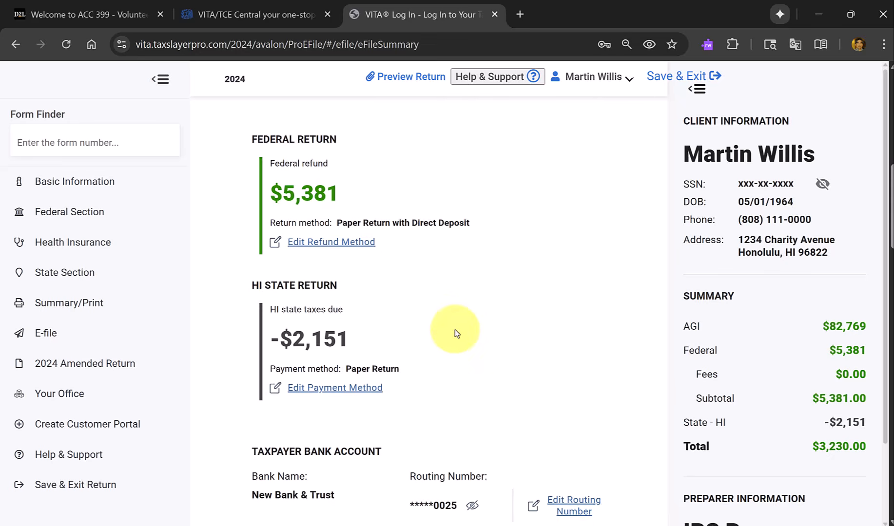
scroll(455, 331, down, 6)
scroll(455, 333, down, 8)
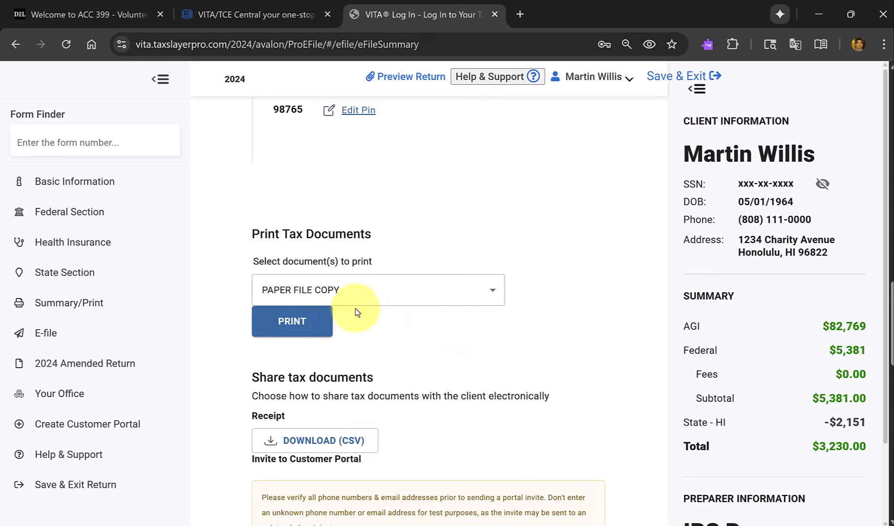
Choose Quality Review as the tax document set and generate its printout.
click(412, 295)
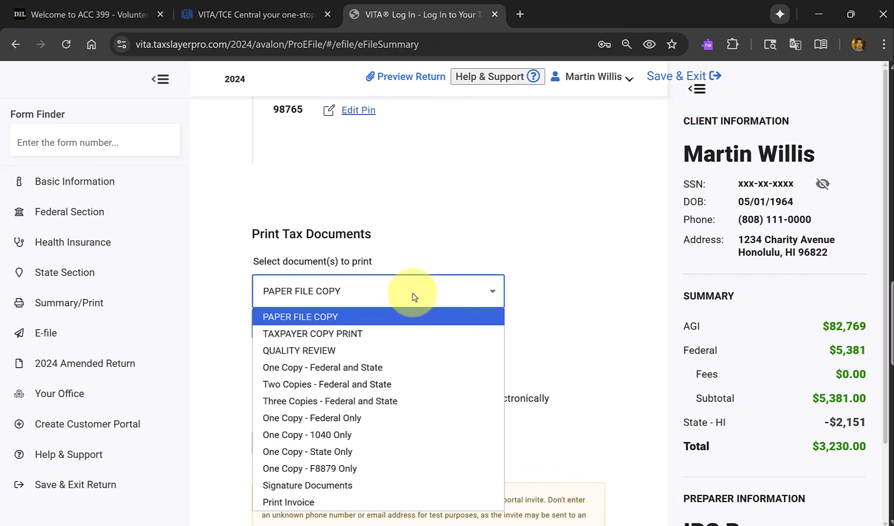
click(413, 297)
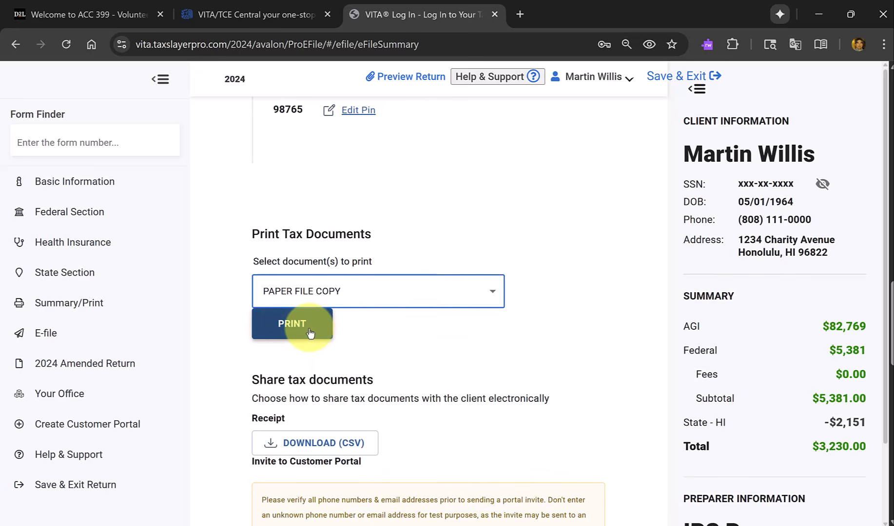
click(418, 295)
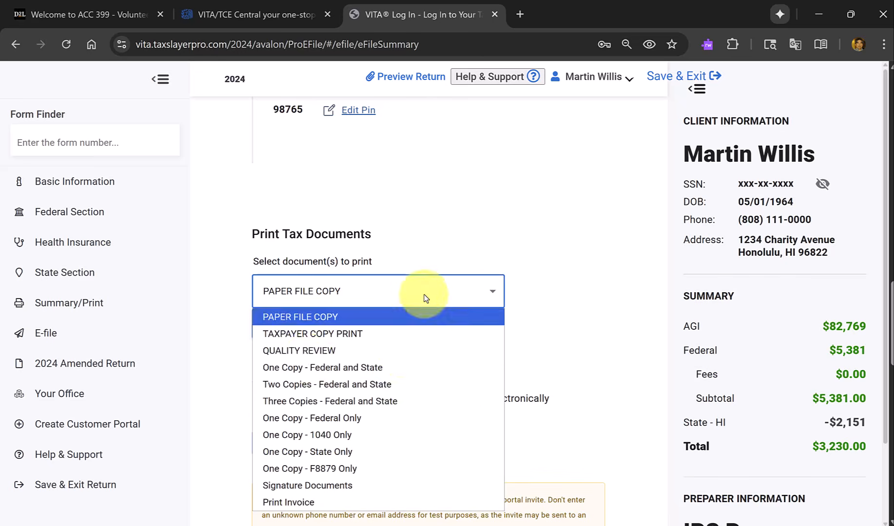
click(291, 352)
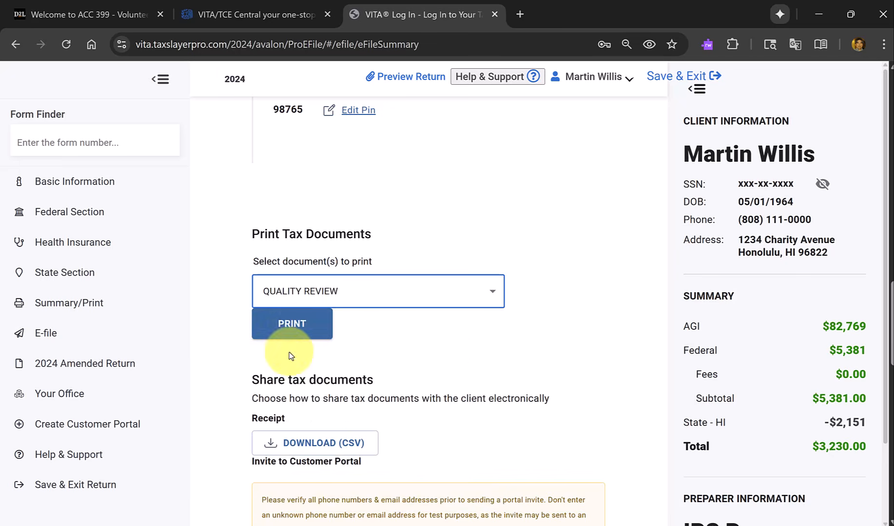
click(286, 333)
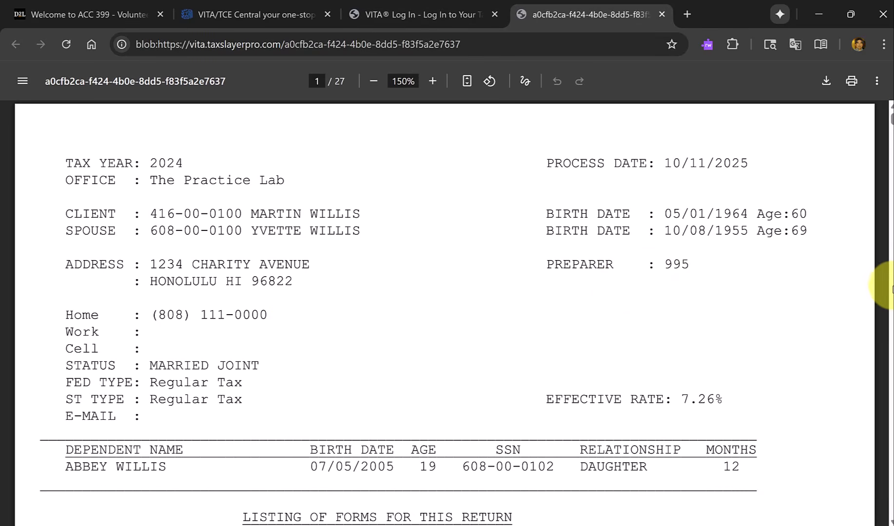
Review the Quality Review printout from the client summary through the income summaries, W-2, 1099-R and consent pages to the start of Form 1040.
scroll(890, 288, down, 20)
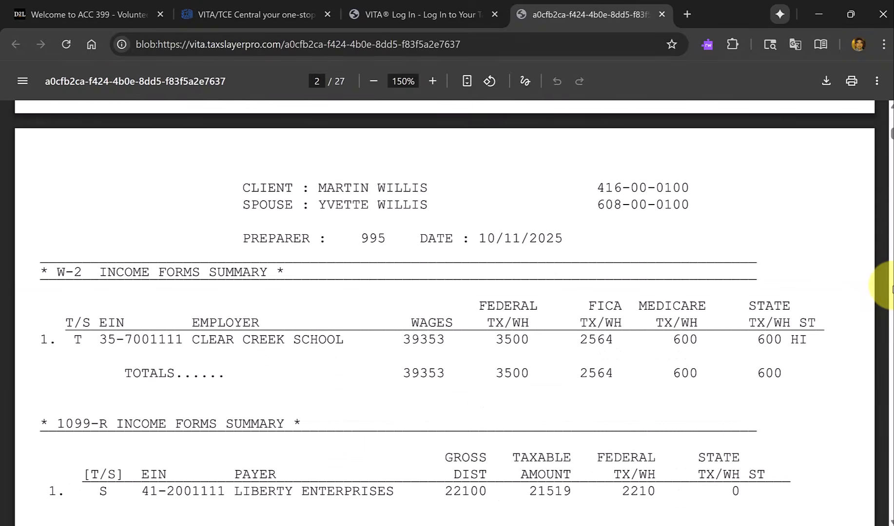
scroll(891, 287, down, 8)
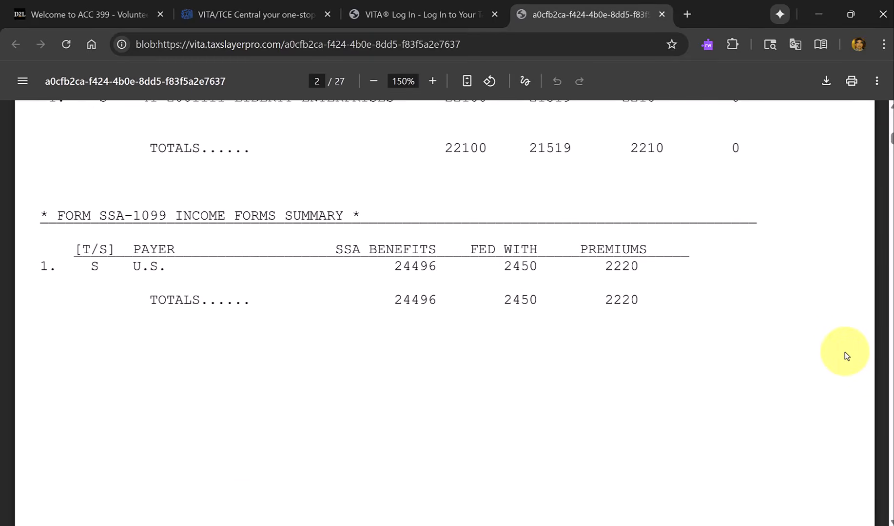
scroll(847, 356, down, 15)
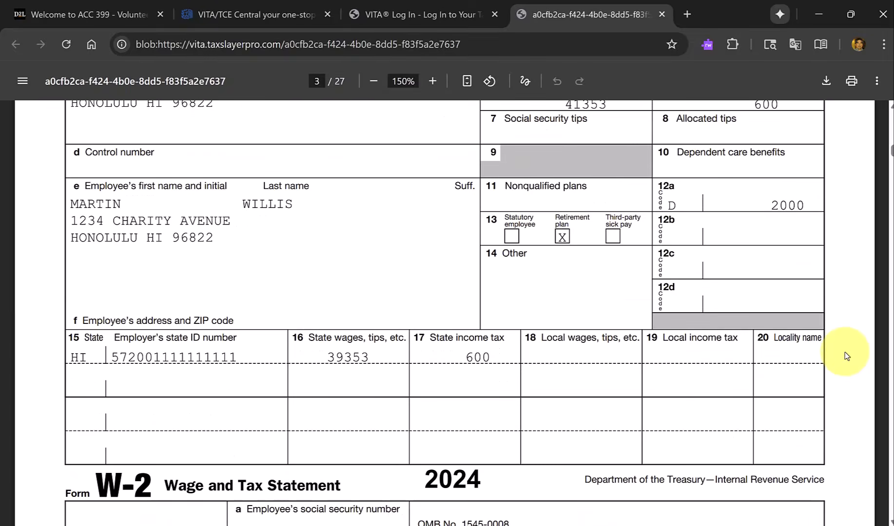
scroll(847, 356, down, 10)
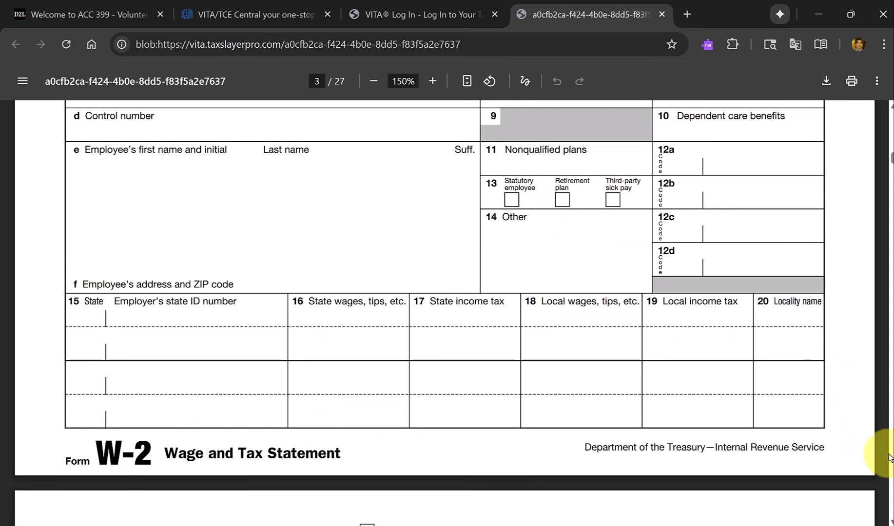
scroll(890, 459, down, 10)
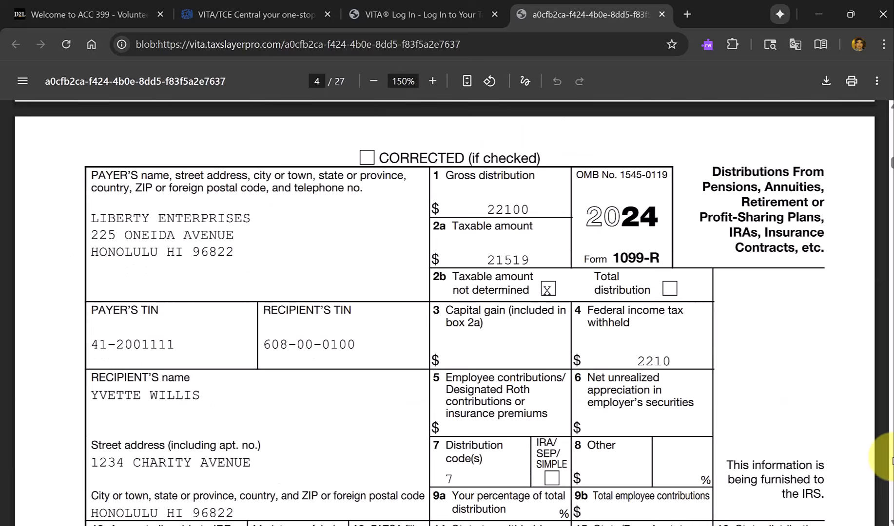
scroll(889, 459, down, 20)
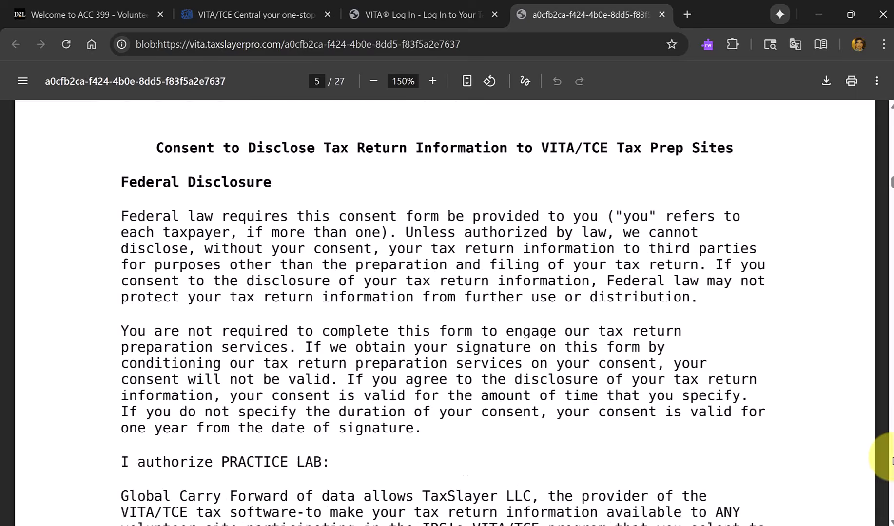
scroll(890, 458, down, 15)
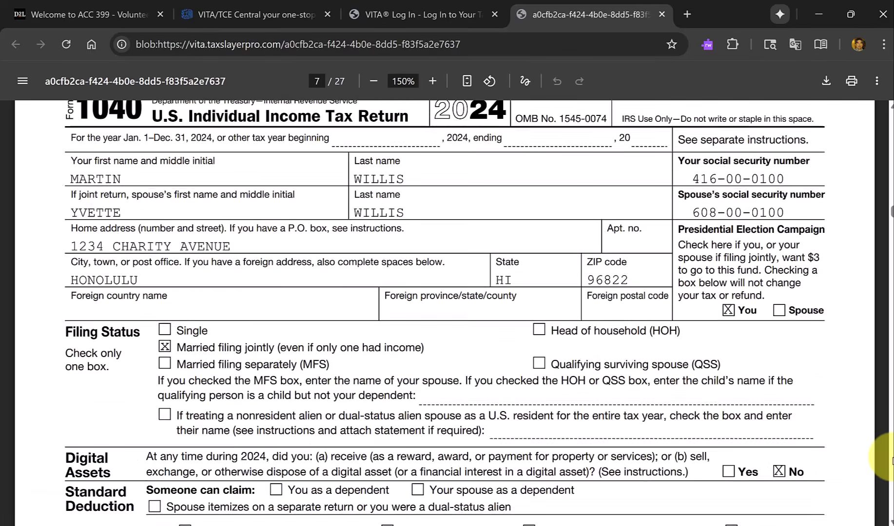
scroll(779, 433, up, 2)
scroll(779, 434, up, 6)
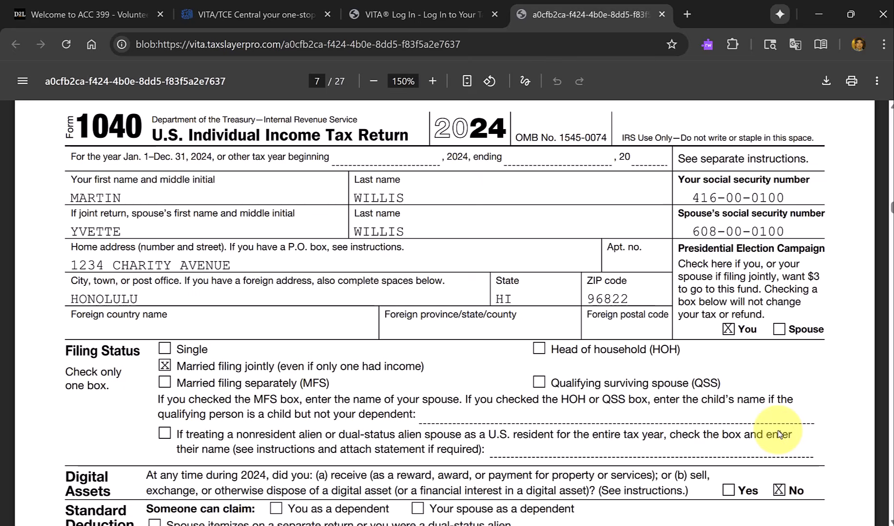
Switch to the Form 6744 PDF and find the Advanced Scenario 7 test questions, starting at question 15.
key(alt+Tab)
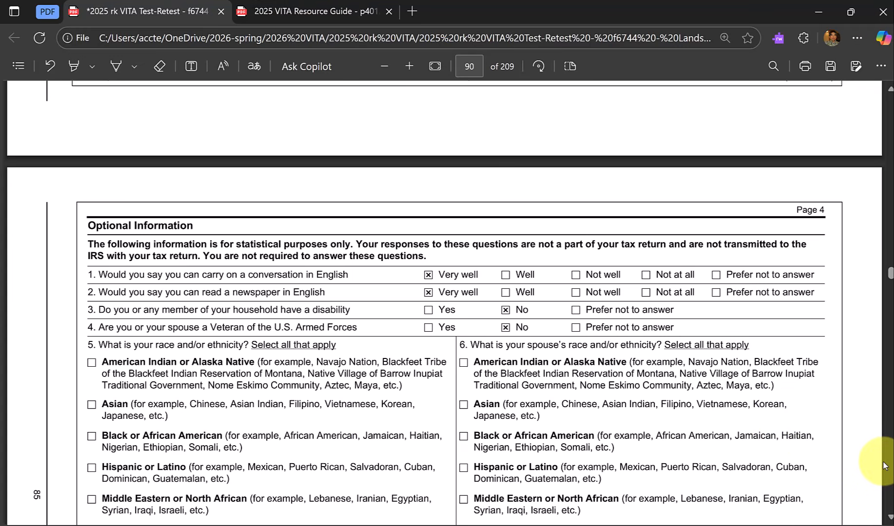
scroll(883, 462, down, 8)
scroll(889, 469, down, 20)
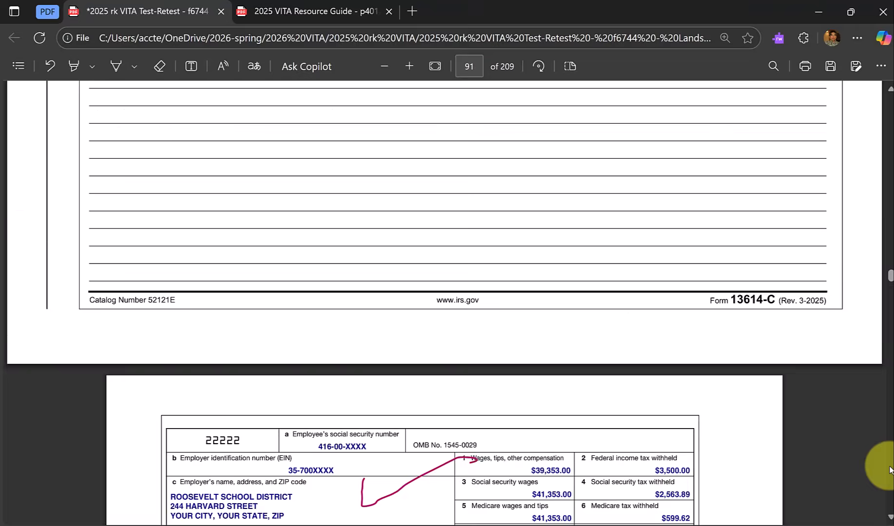
scroll(889, 469, down, 15)
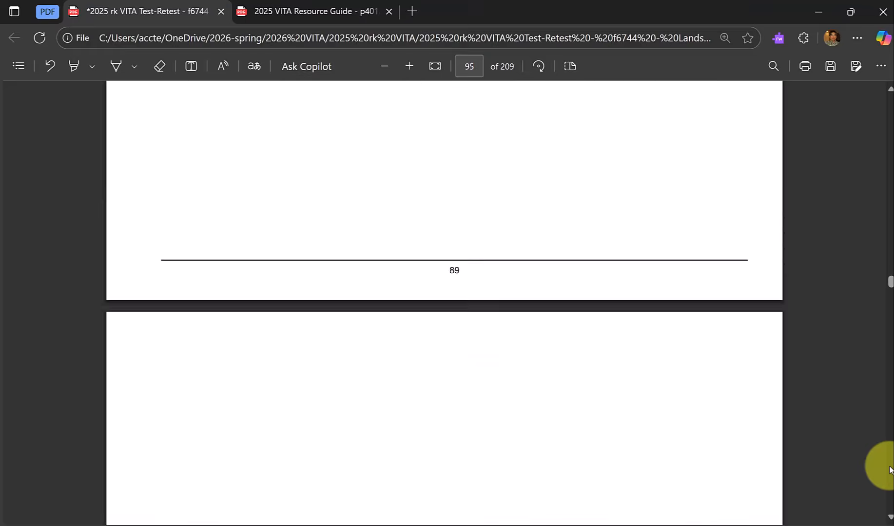
scroll(890, 469, down, 5)
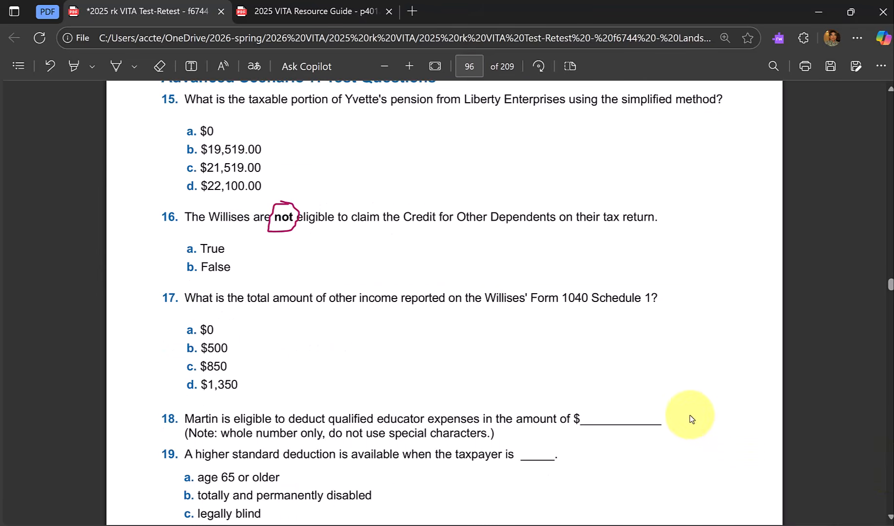
scroll(523, 247, up, 2)
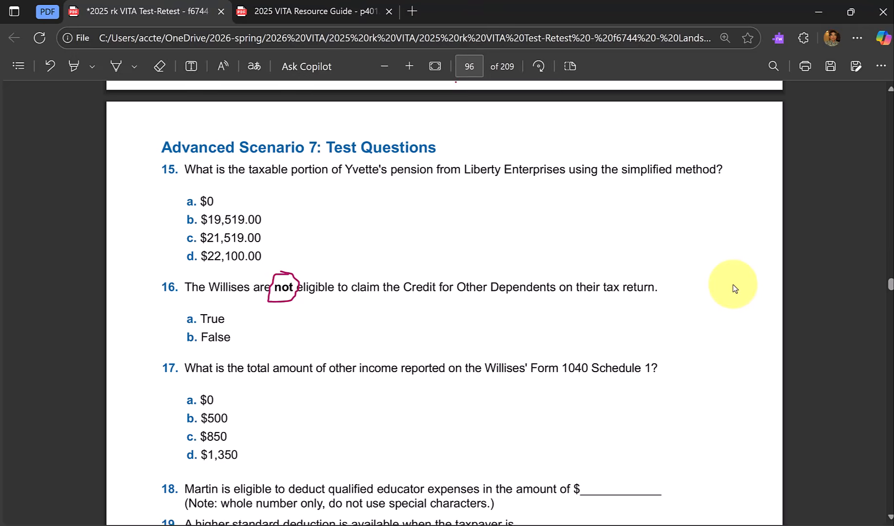
Check the taxable pension amount on Form 1040 line 5b in the return printout, then return to question 15 in the Form 6744 PDF.
key(alt+Tab)
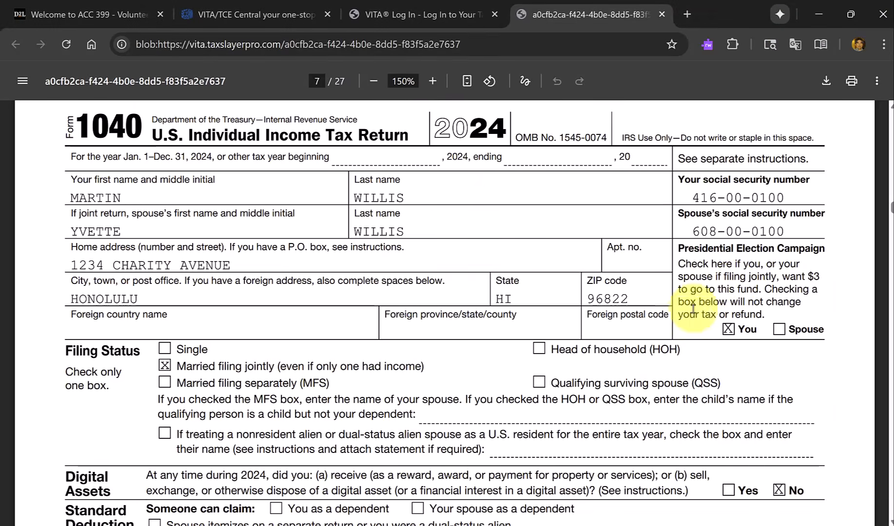
scroll(683, 322, down, 3)
scroll(682, 323, down, 5)
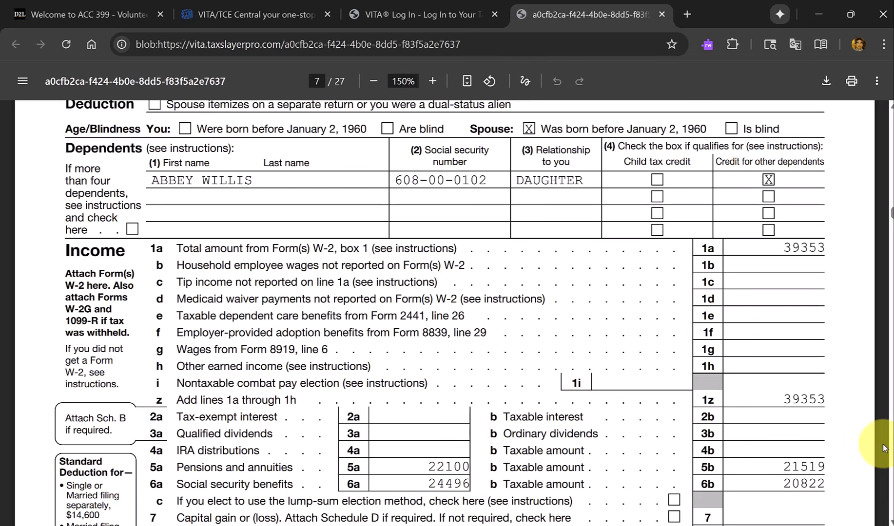
key(alt+Tab)
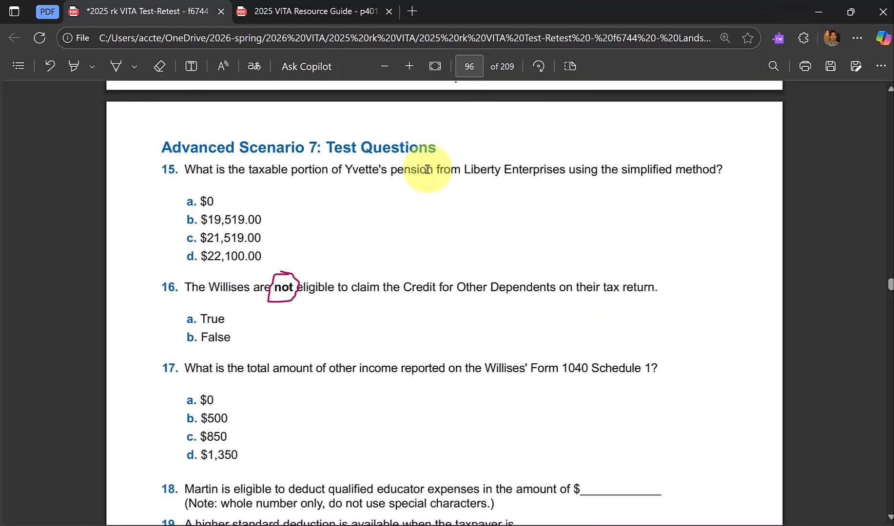
click(317, 11)
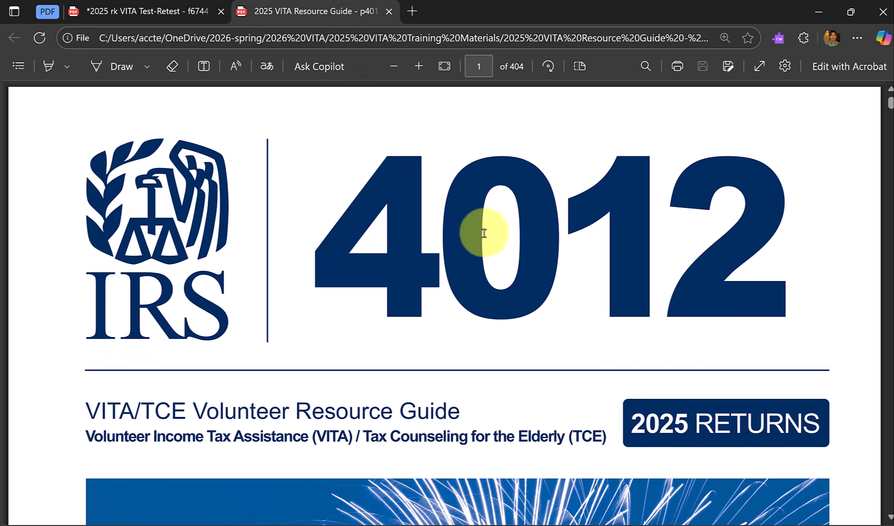
click(147, 17)
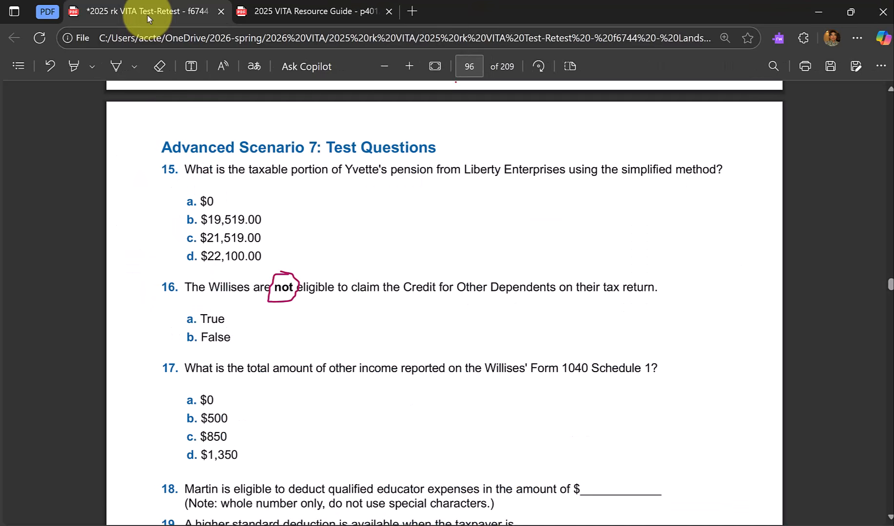
Check the credit for other dependents on Form 1040 in the return printout, then return to question 16 in the Form 6744 PDF.
key(alt+Tab)
key(Tab)
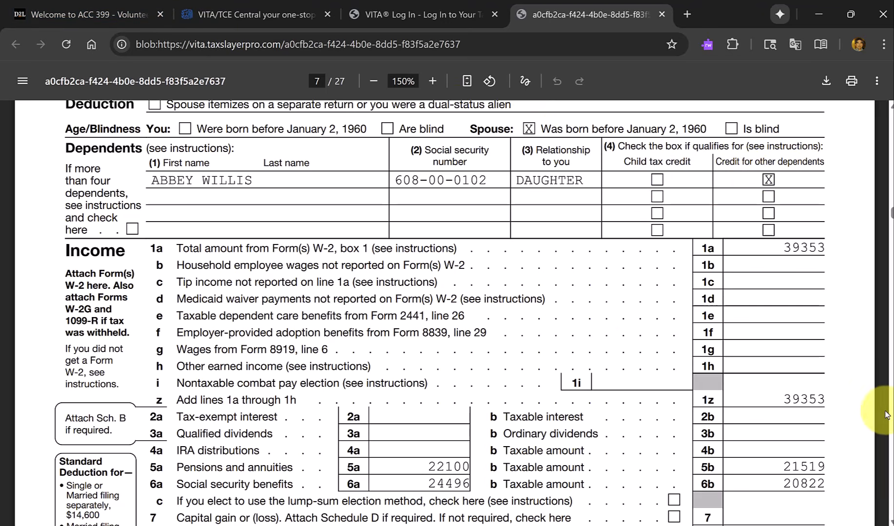
scroll(885, 414, down, 9)
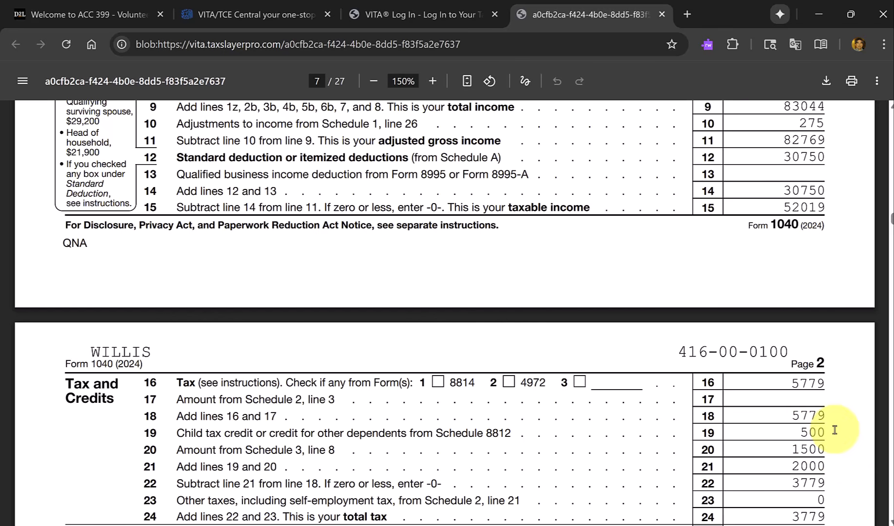
key(alt+Tab)
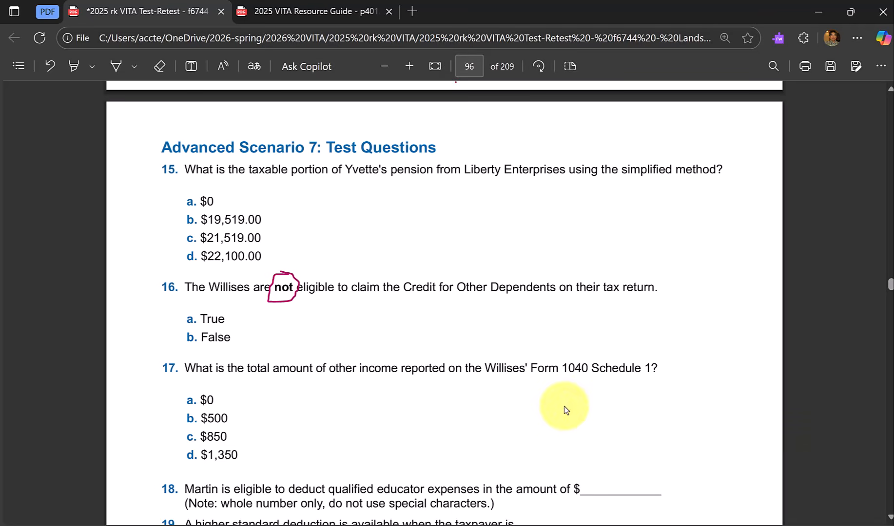
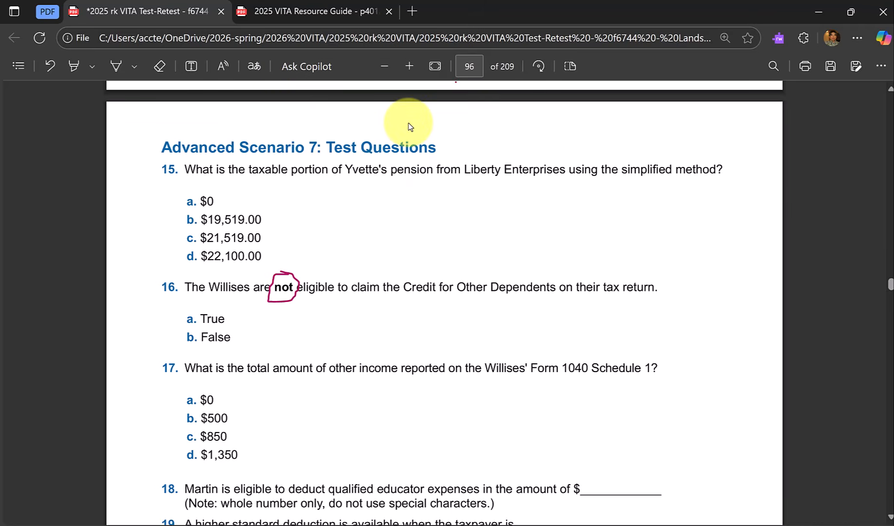
Check the other income entries and their total on Schedule 1 in the return printout, then return to question 17 in the Form 6744 PDF.
key(alt+Tab)
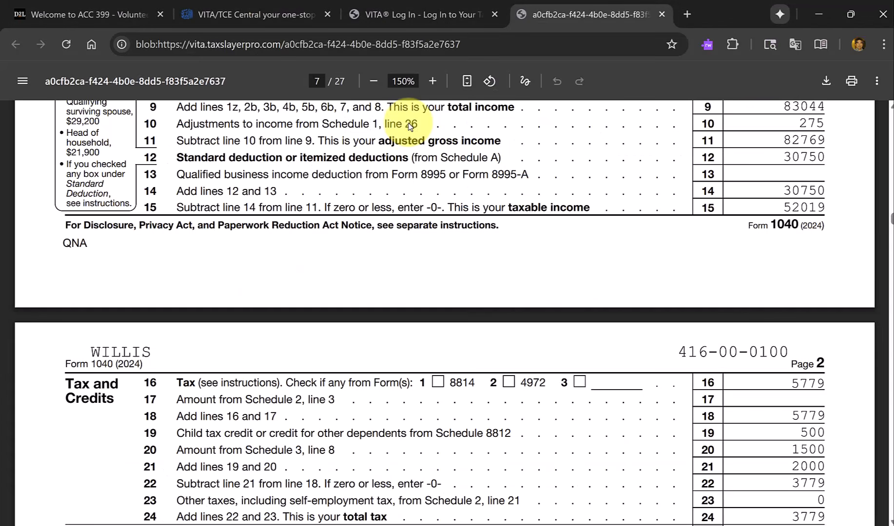
scroll(633, 233, up, 2)
scroll(639, 234, up, 1)
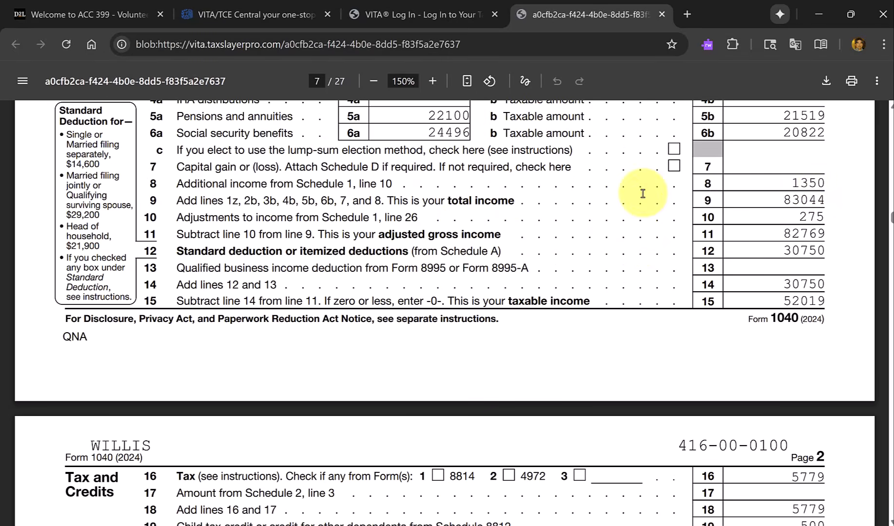
scroll(667, 343, down, 20)
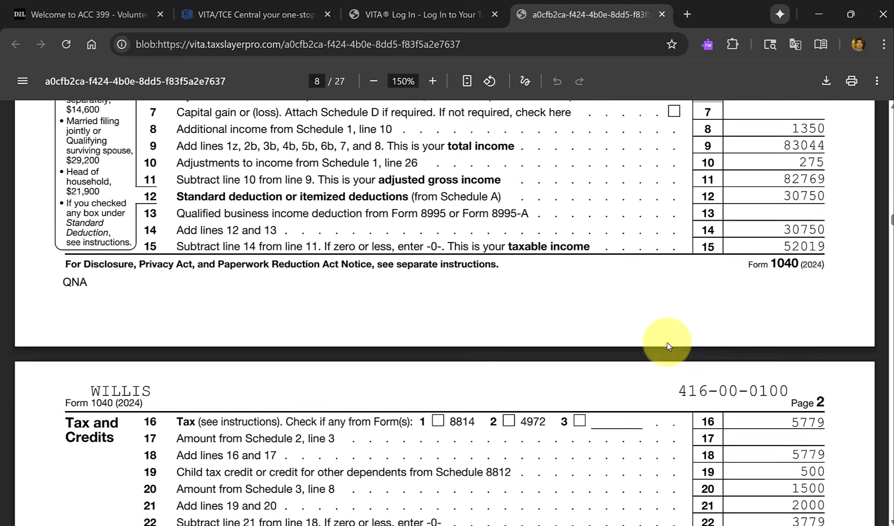
scroll(666, 343, down, 8)
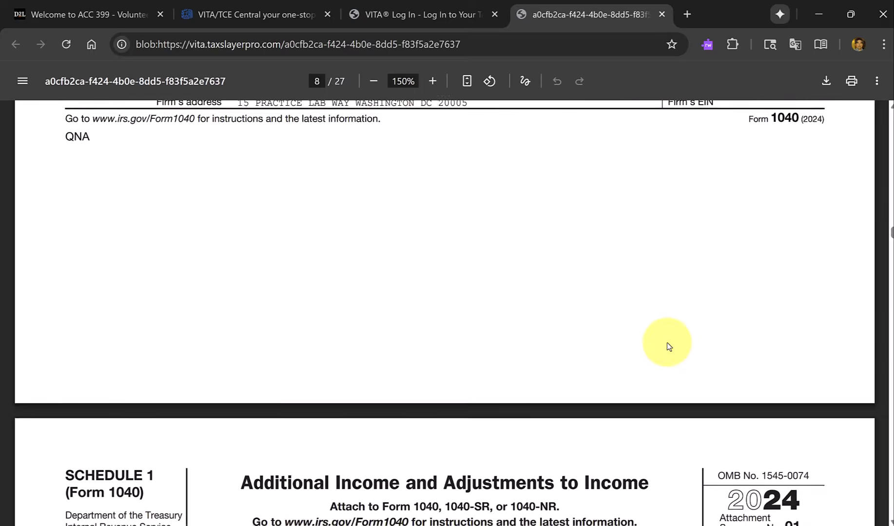
scroll(666, 347, down, 20)
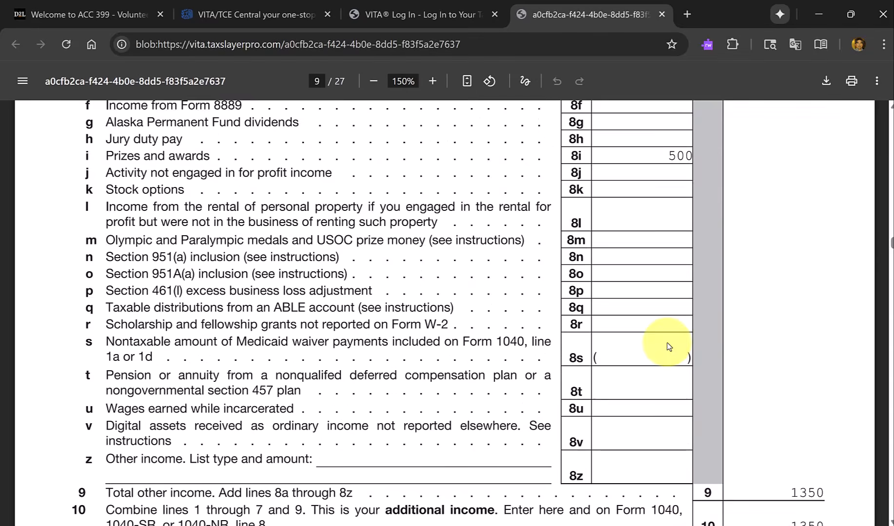
scroll(723, 365, up, 7)
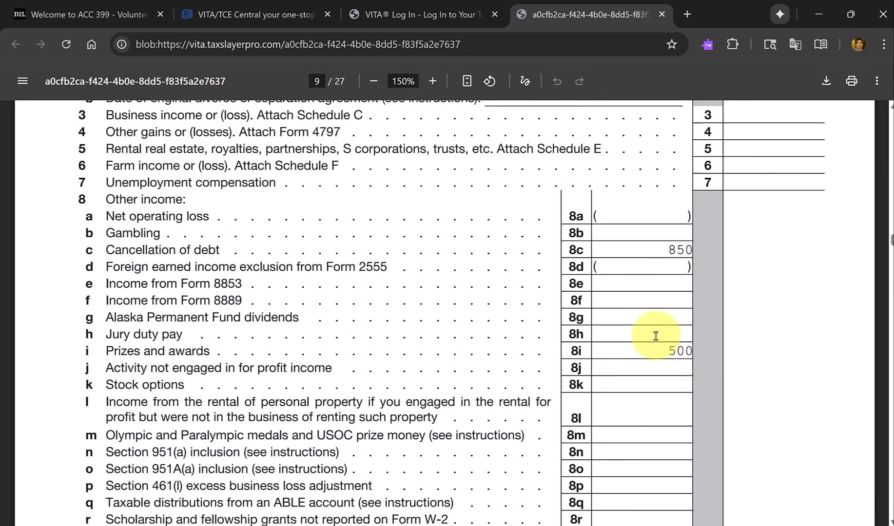
key(alt+Tab)
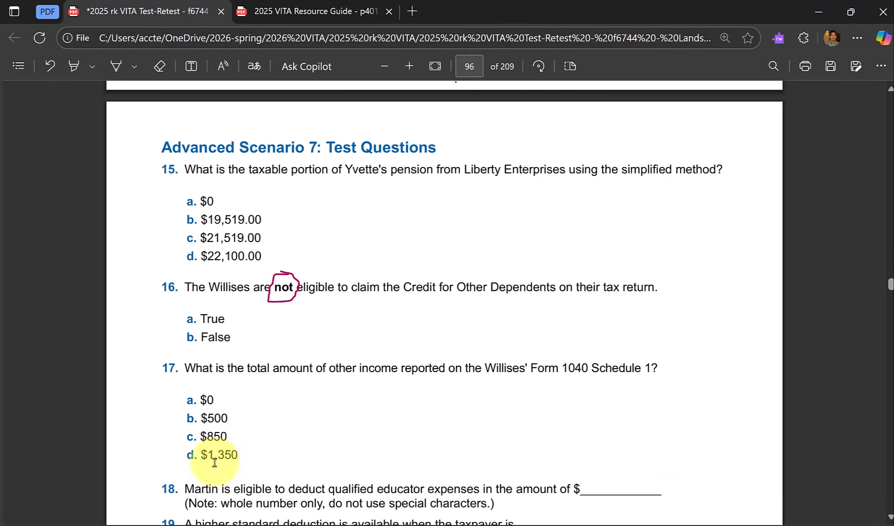
Read question 18 on educator expenses, check the adjustments on Form 1040 line 10 in the return printout, then return to the Form 6744 PDF.
scroll(280, 451, down, 3)
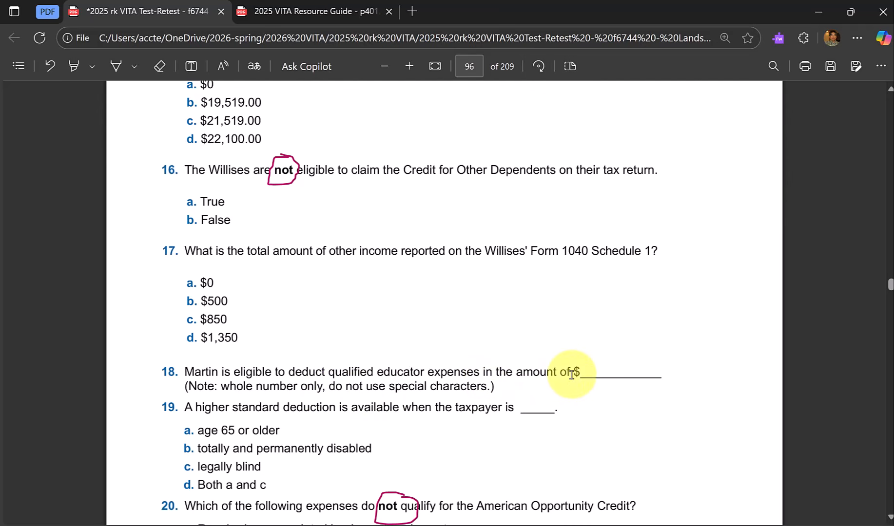
key(alt+Tab)
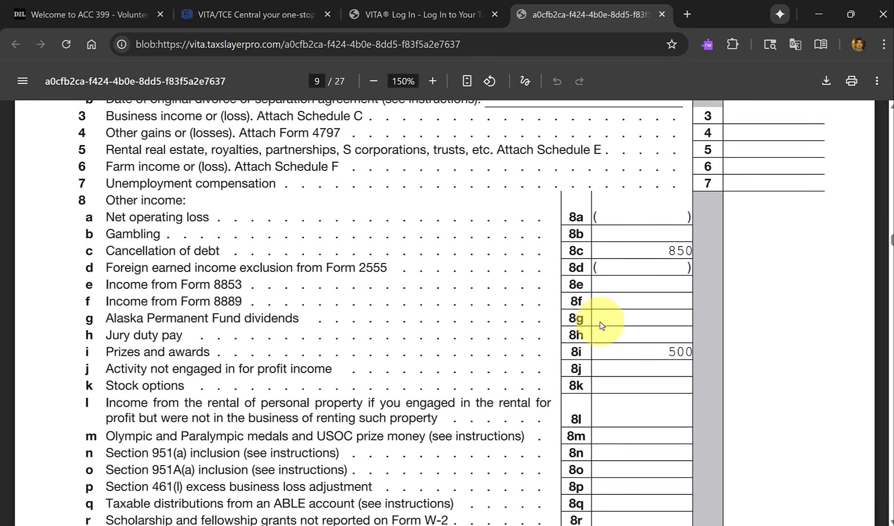
scroll(601, 325, up, 10)
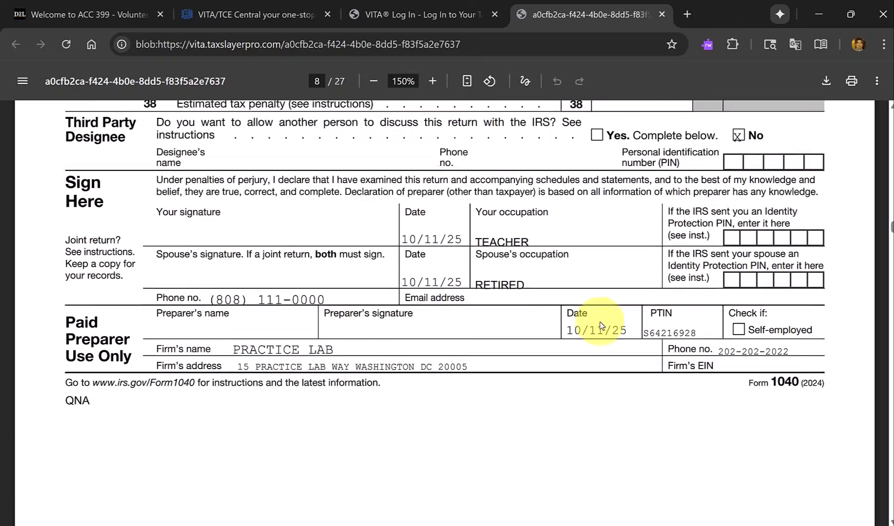
scroll(601, 325, up, 15)
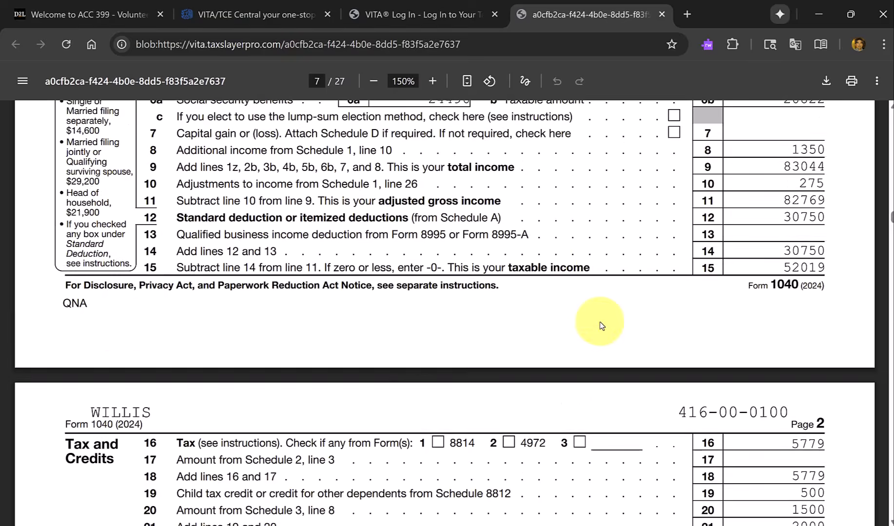
scroll(601, 325, up, 3)
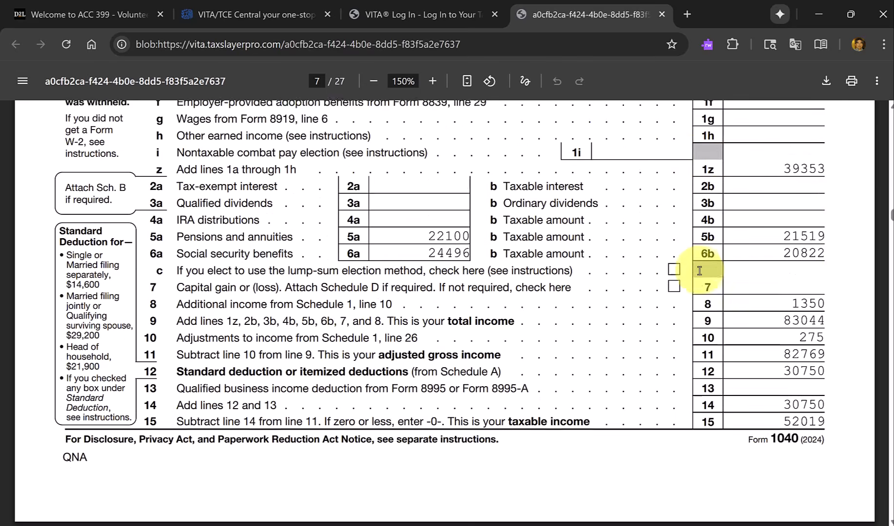
scroll(699, 271, up, 2)
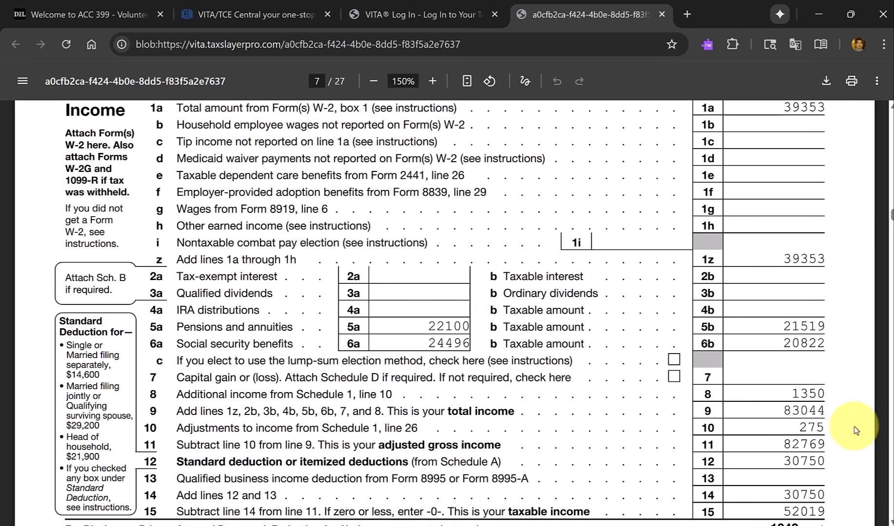
key(alt+Tab)
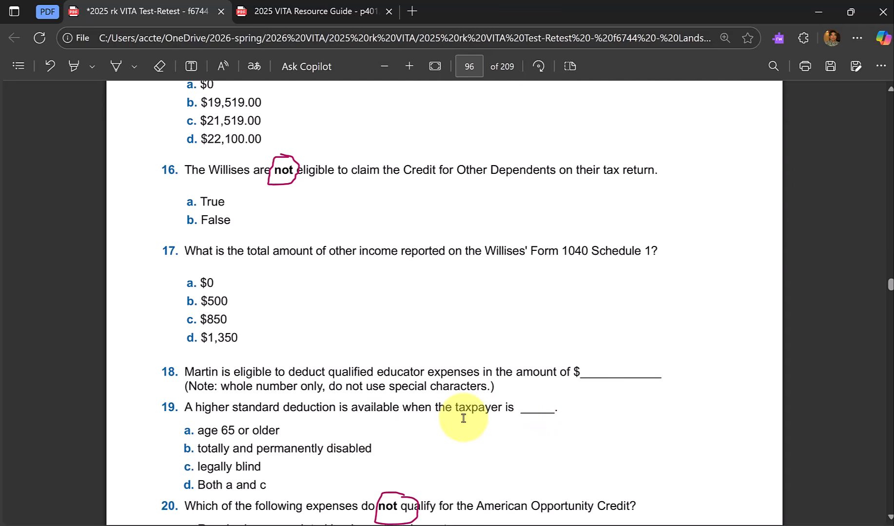
Check the age/blindness boxes and standard deduction amounts on Form 1040 in the return printout, then return to question 19 in the Form 6744 PDF.
key(alt+Tab)
scroll(463, 418, up, 5)
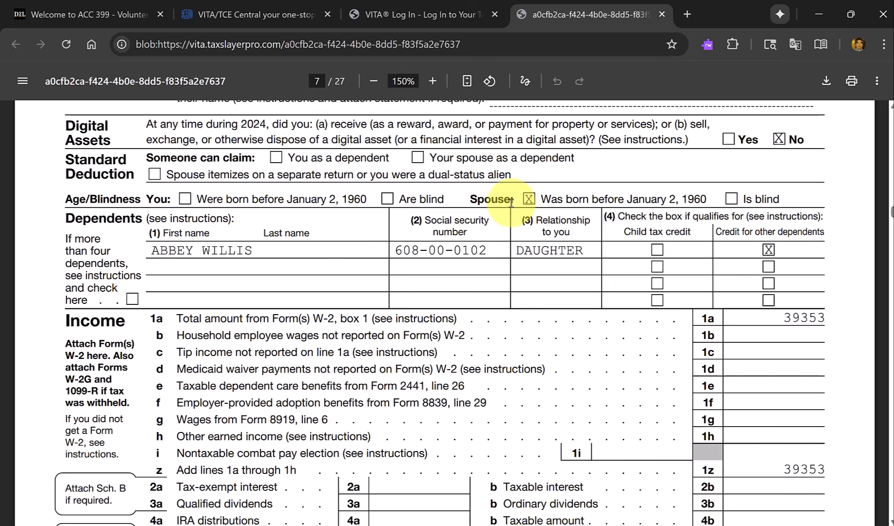
scroll(511, 203, up, 8)
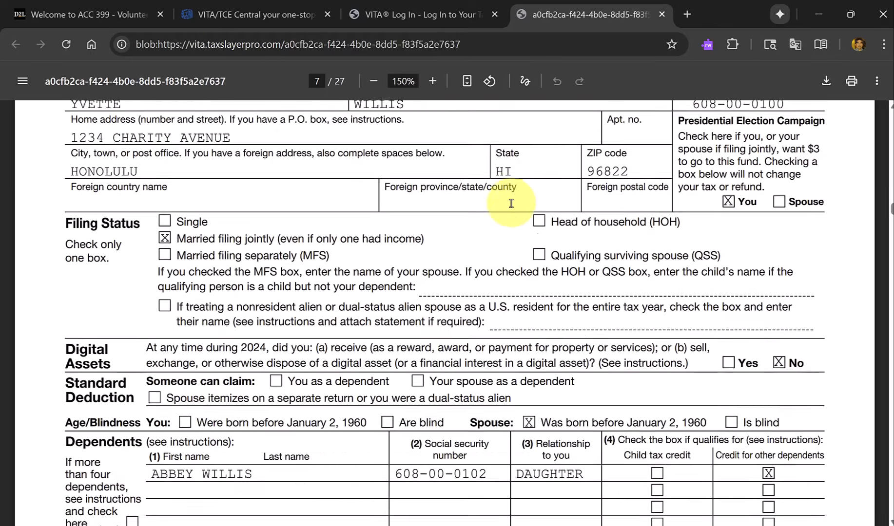
scroll(511, 204, up, 3)
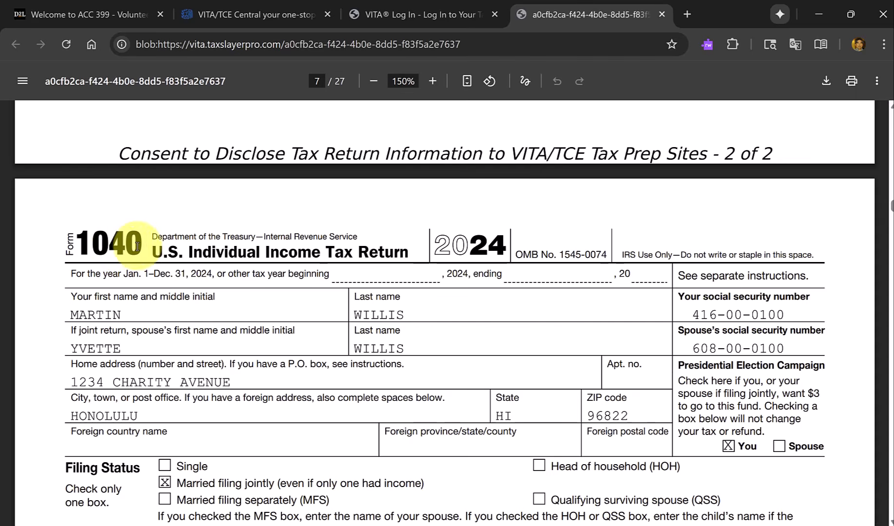
scroll(180, 245, down, 6)
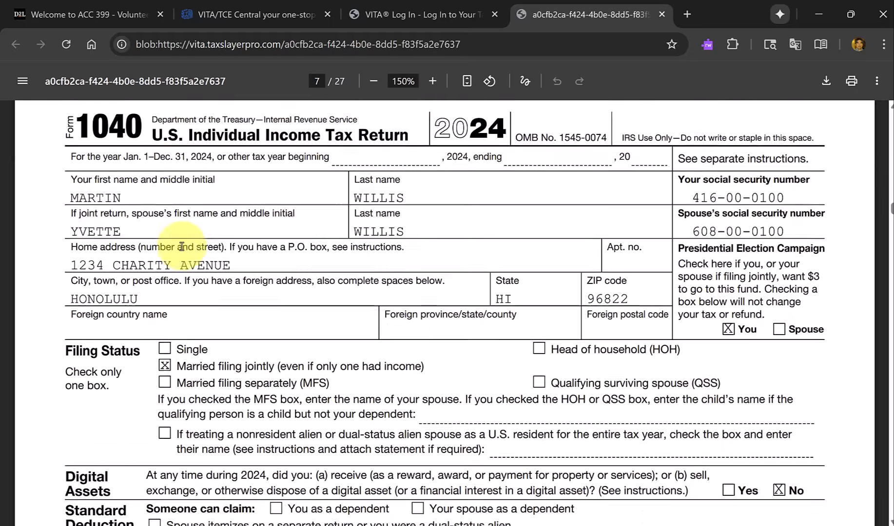
scroll(181, 246, down, 11)
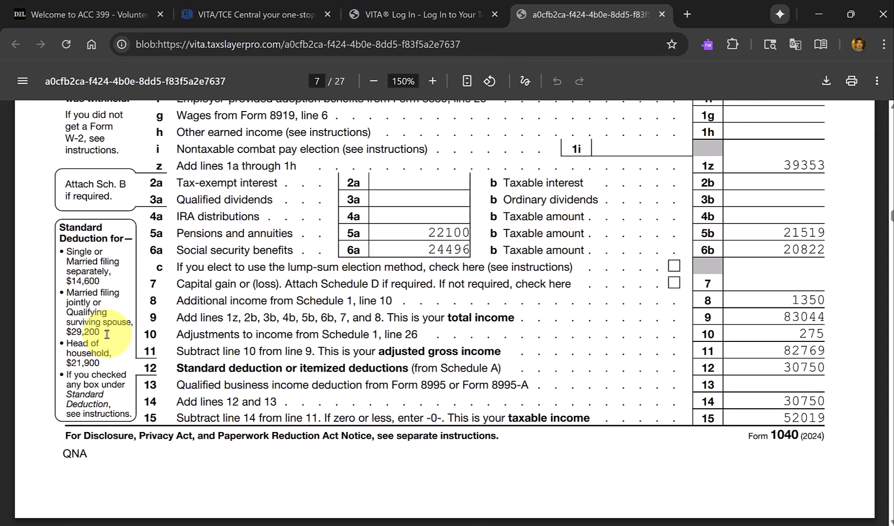
key(alt+Tab)
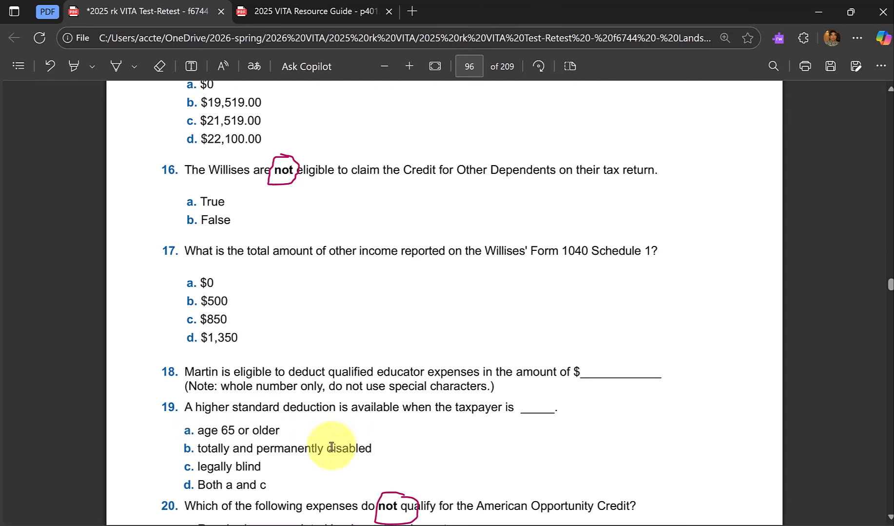
Read questions 20 and 21, check taxable Social Security on Form 1040 line 6b in the return printout, then return to the Form 6744 PDF.
scroll(205, 390, down, 3)
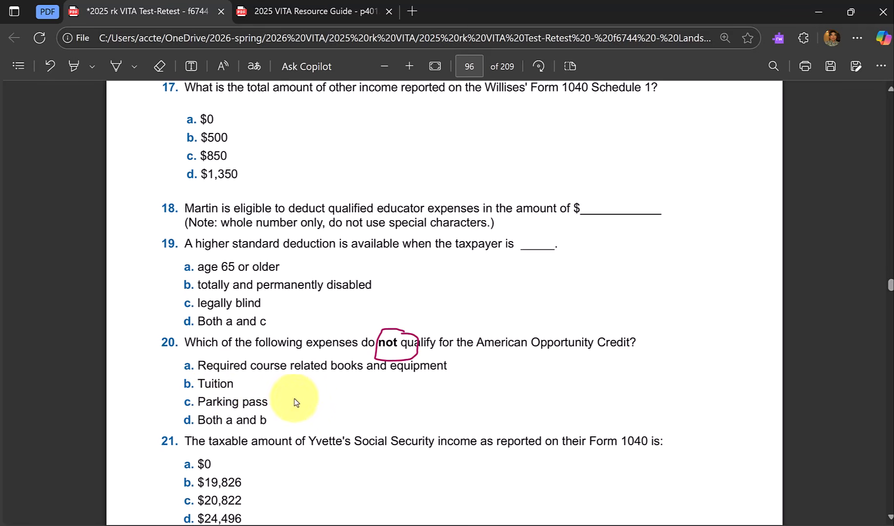
scroll(349, 393, down, 2)
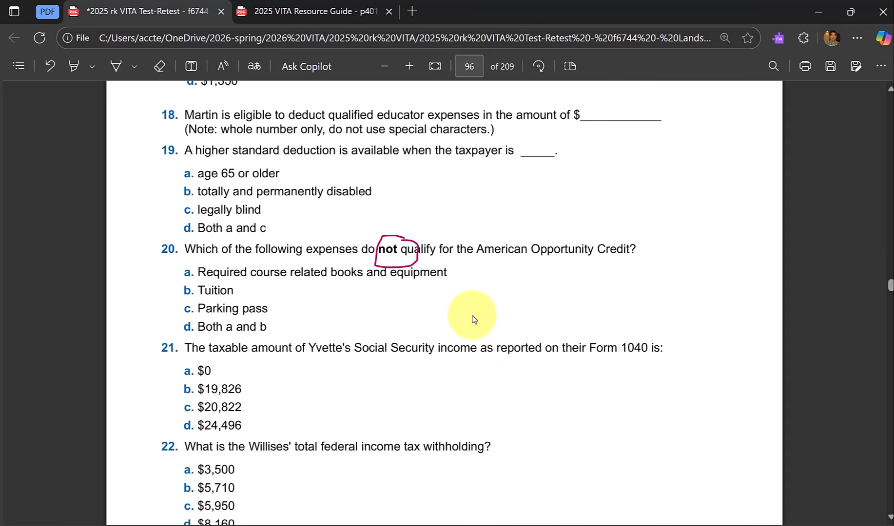
key(alt+Tab)
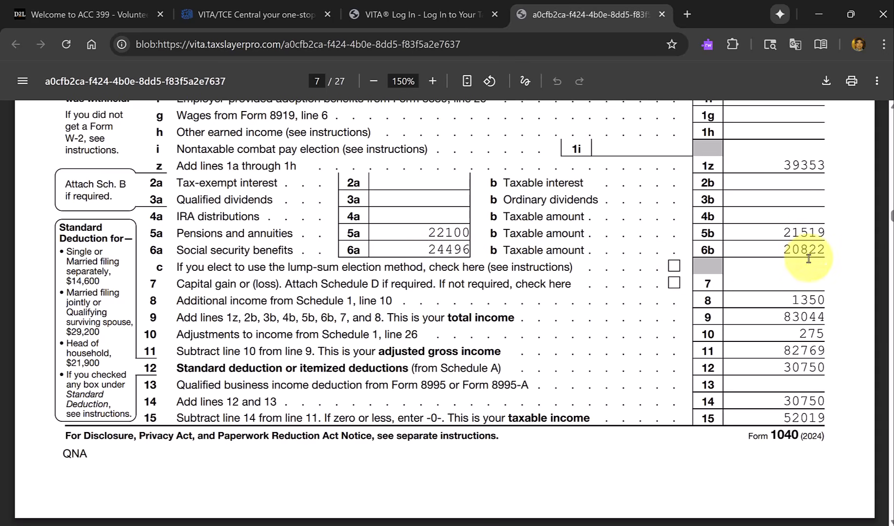
key(alt+Tab)
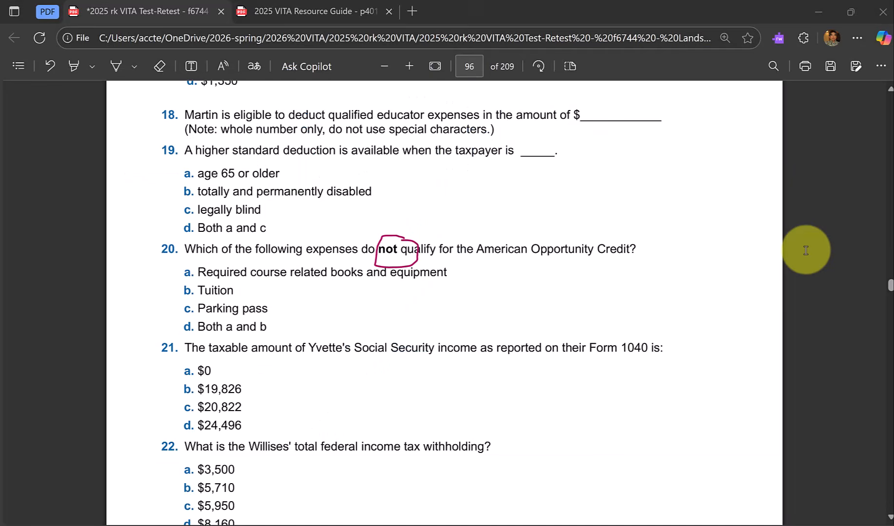
Read question 22, check federal income tax withheld on Form 1040 lines 25a to 25d in the printout, then return to the Form 6744 PDF.
scroll(410, 399, down, 2)
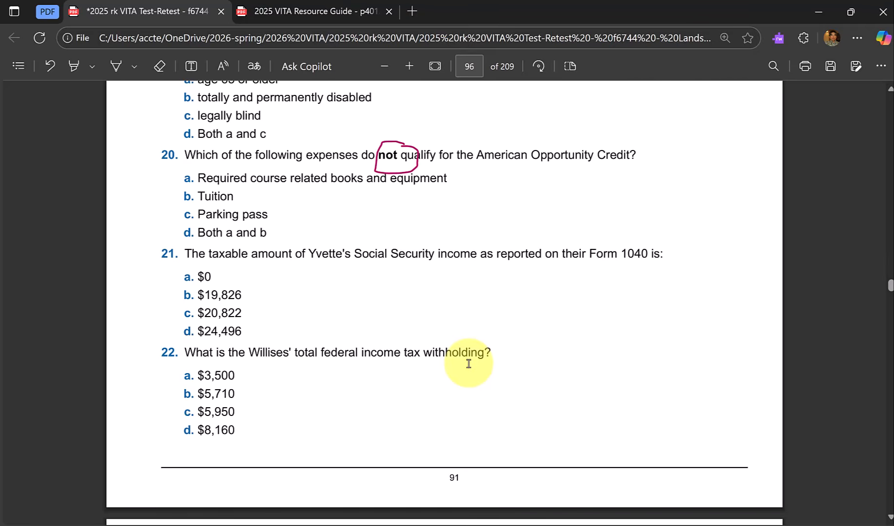
key(alt+Tab)
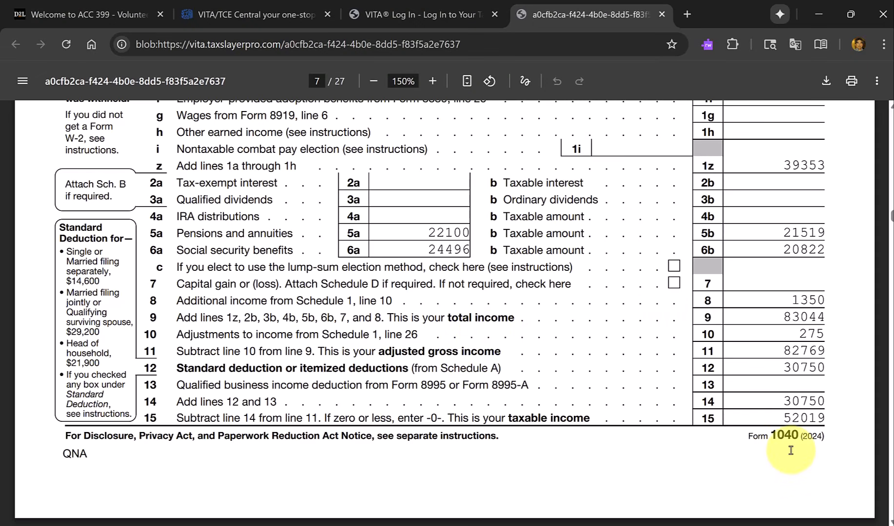
scroll(829, 451, down, 7)
scroll(791, 451, down, 5)
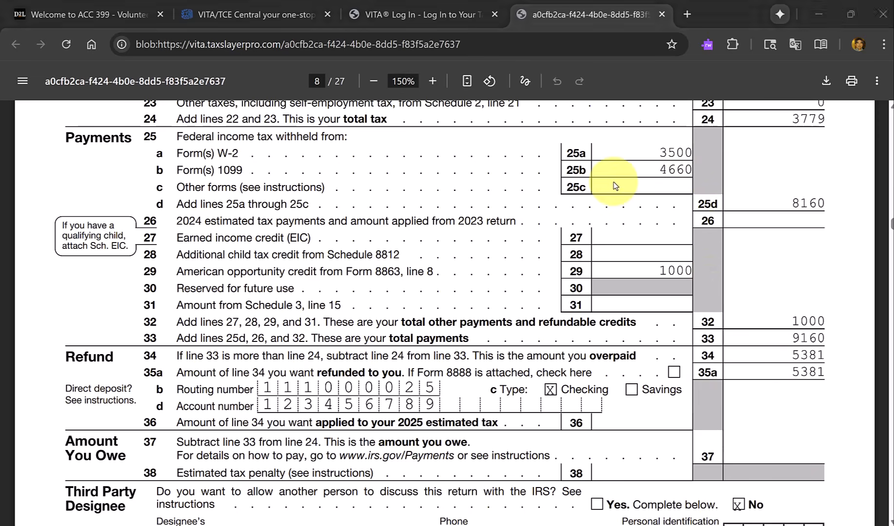
key(alt+Tab)
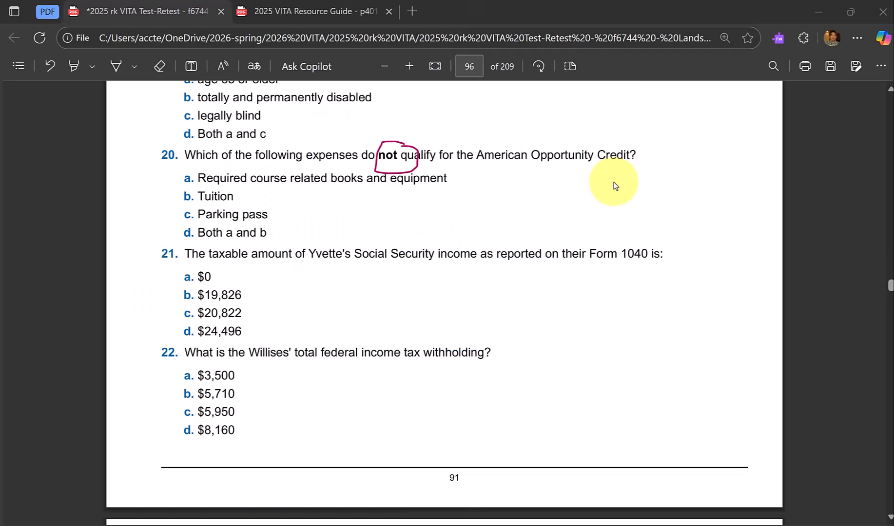
Check the federal income tax withheld on the SSA-1099, Form 1099-R and Form W-2 in the Scenario 7 source documents.
scroll(889, 148, up, 15)
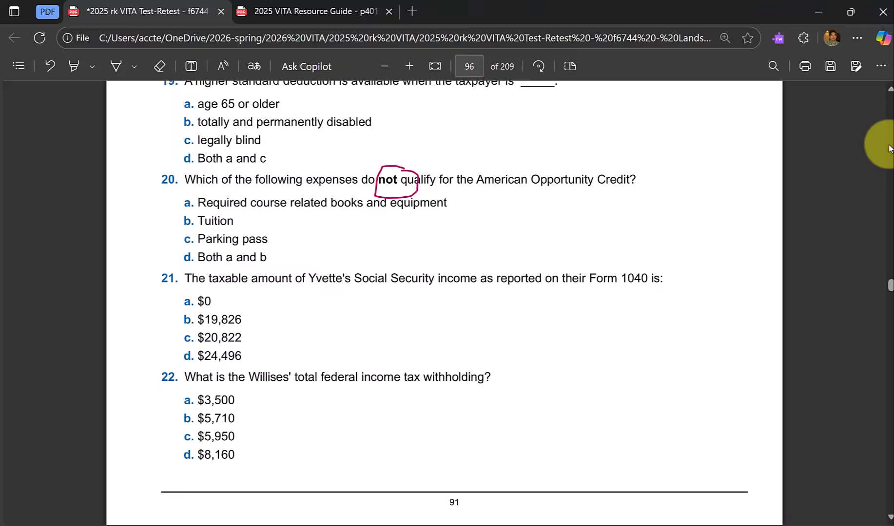
scroll(888, 149, up, 8)
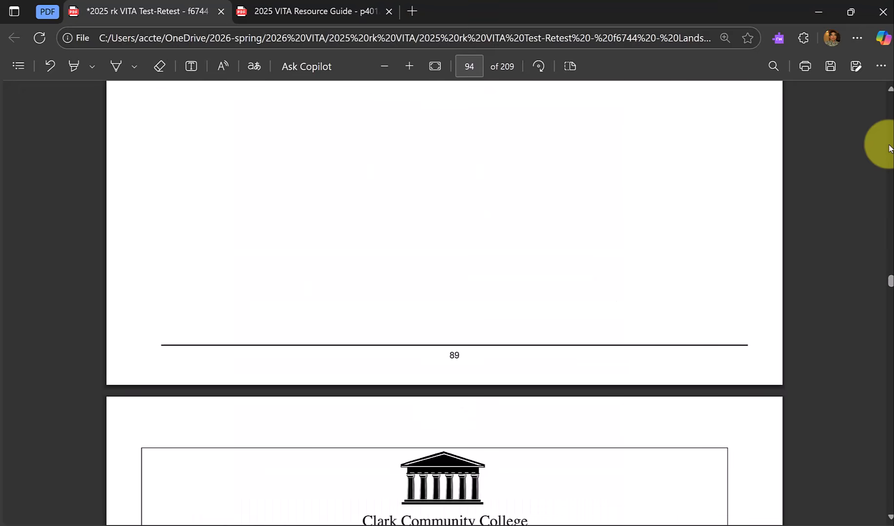
scroll(888, 149, up, 8)
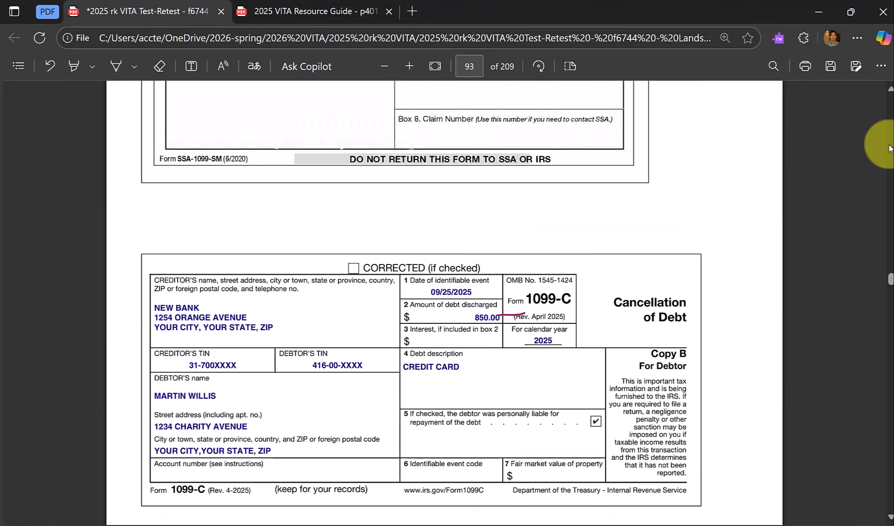
scroll(888, 148, up, 8)
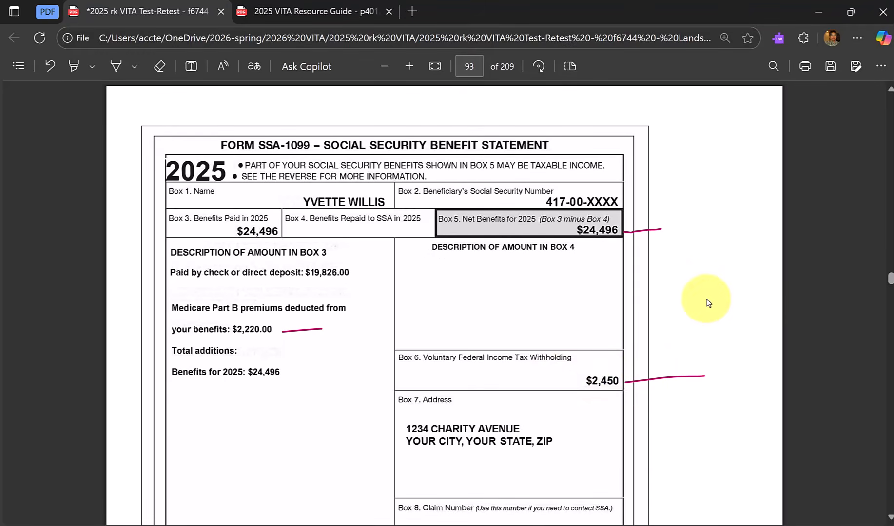
scroll(706, 299, up, 9)
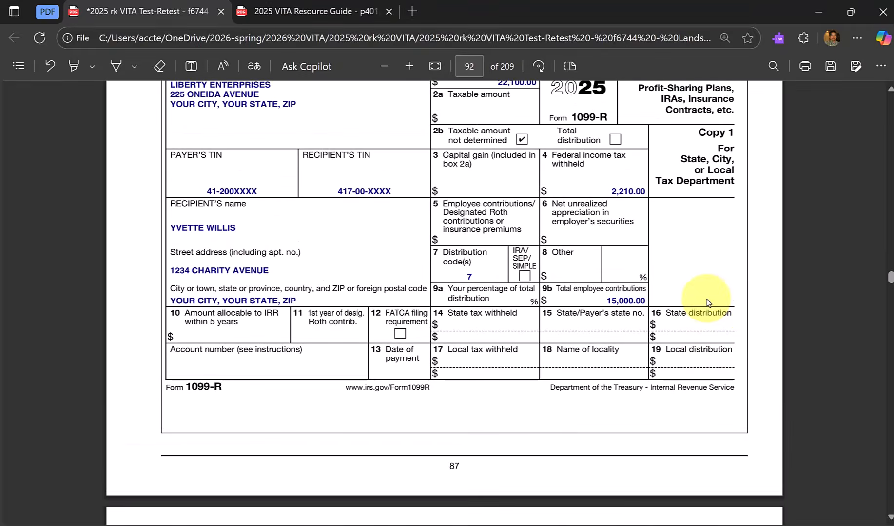
scroll(682, 298, up, 1)
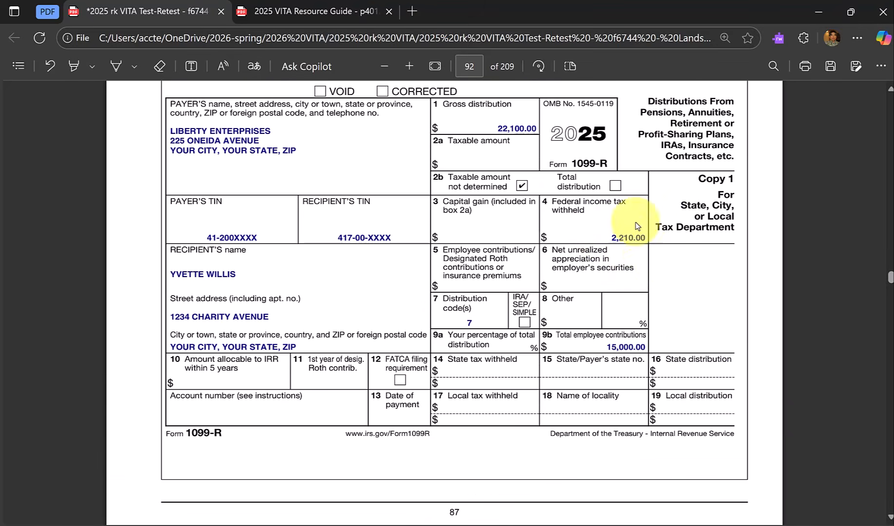
scroll(641, 228, up, 3)
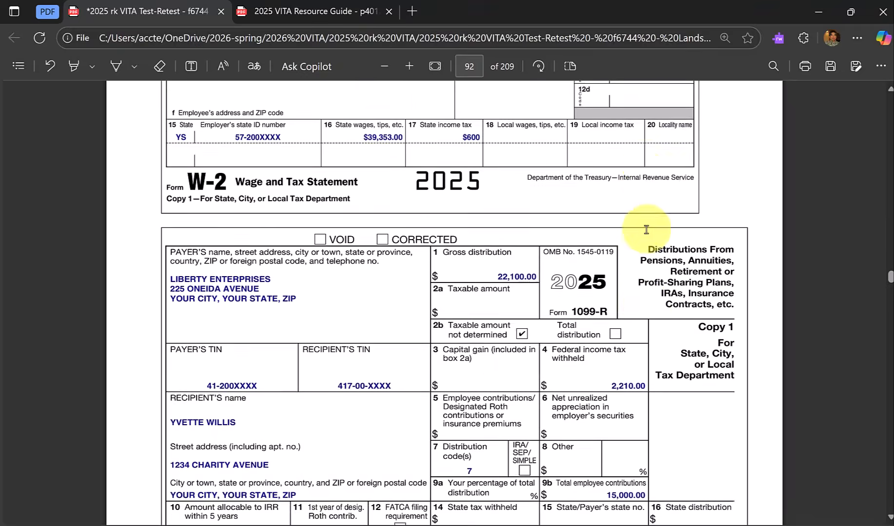
scroll(646, 230, up, 4)
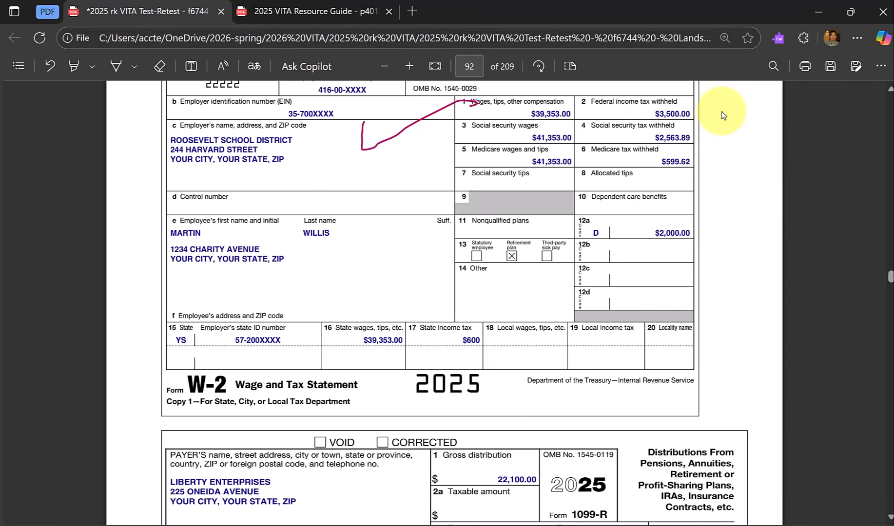
Switch to the return printout, look through Form 1040 payments and Schedule 8812, and check the e-file summary page in TaxSlayer.
key(alt+Tab)
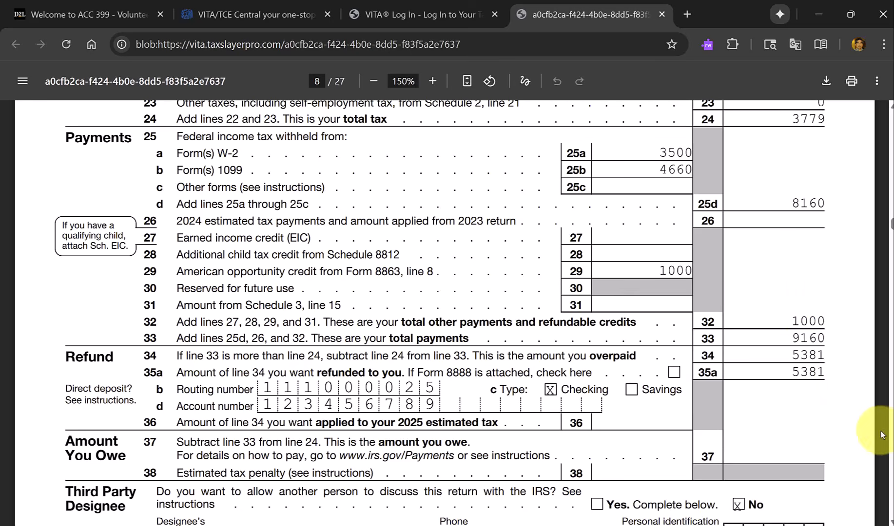
scroll(891, 449, down, 20)
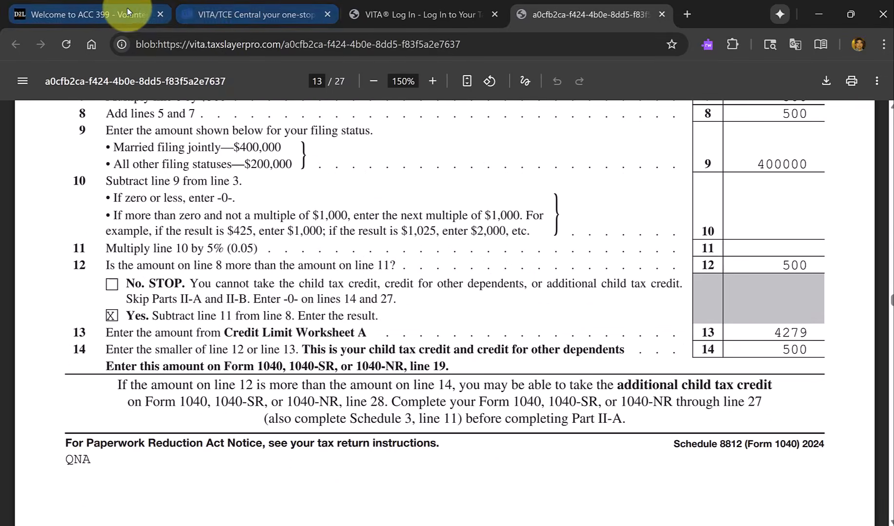
mouse_move(219, 16)
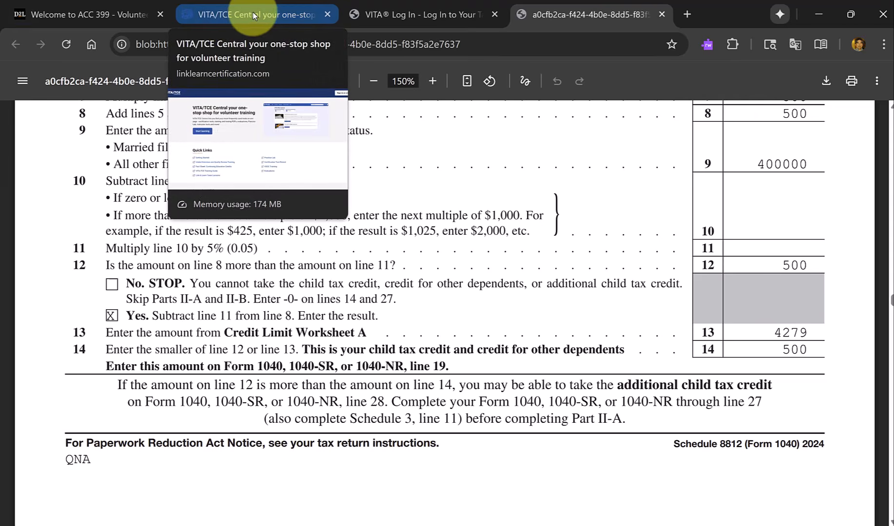
click(333, 20)
click(382, 14)
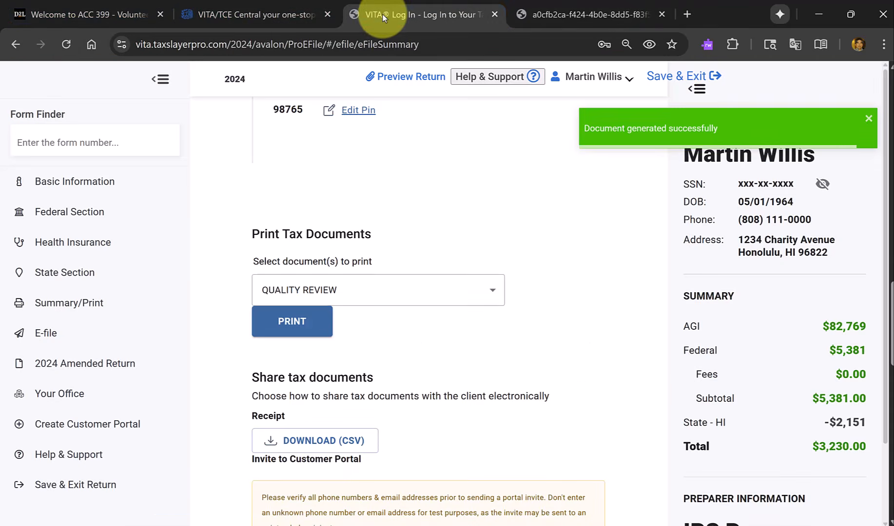
click(550, 12)
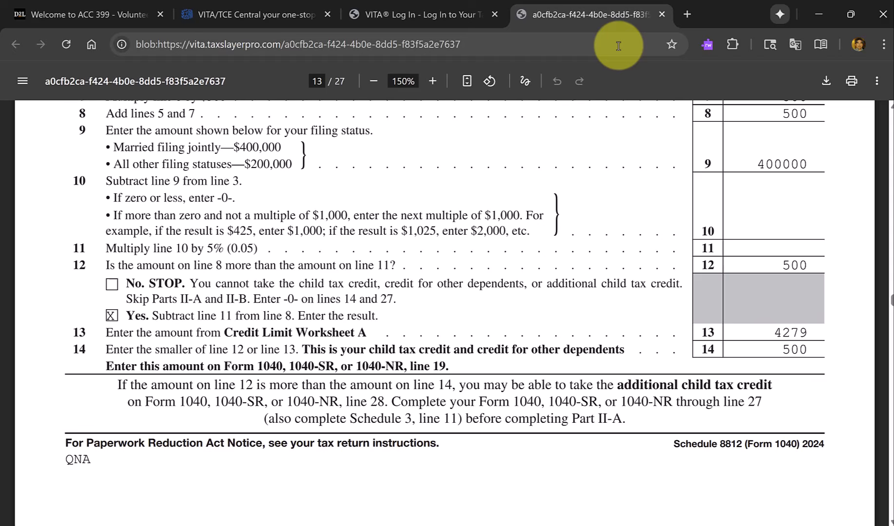
Return to the Form 6744 PDF and read the answer choices for question 22 on total federal income tax withholding.
key(alt+Tab)
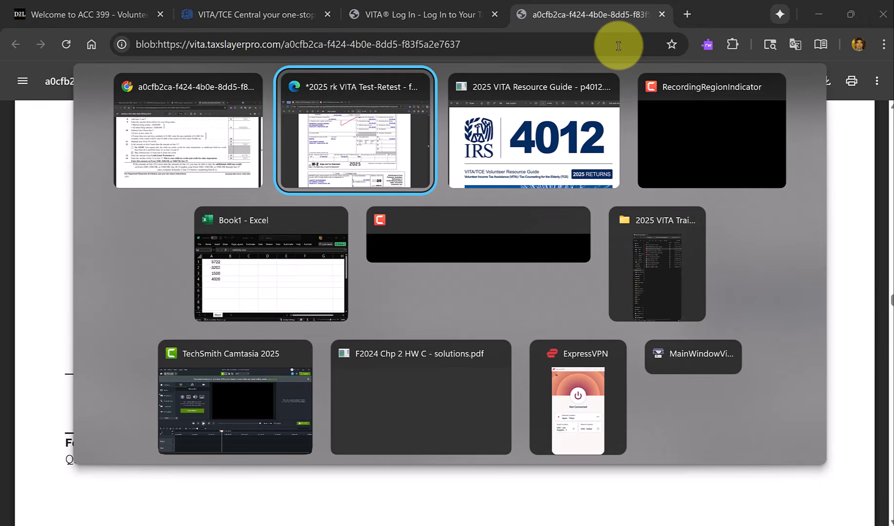
scroll(687, 186, down, 5)
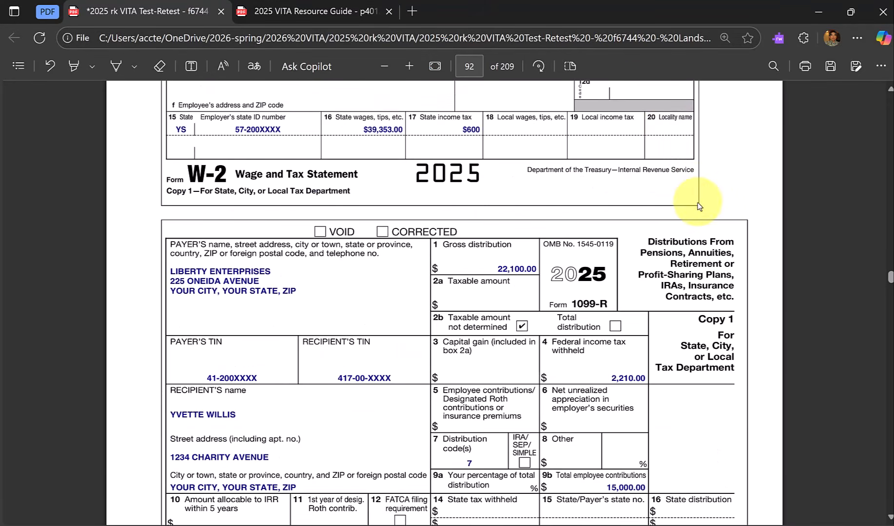
scroll(697, 205, down, 20)
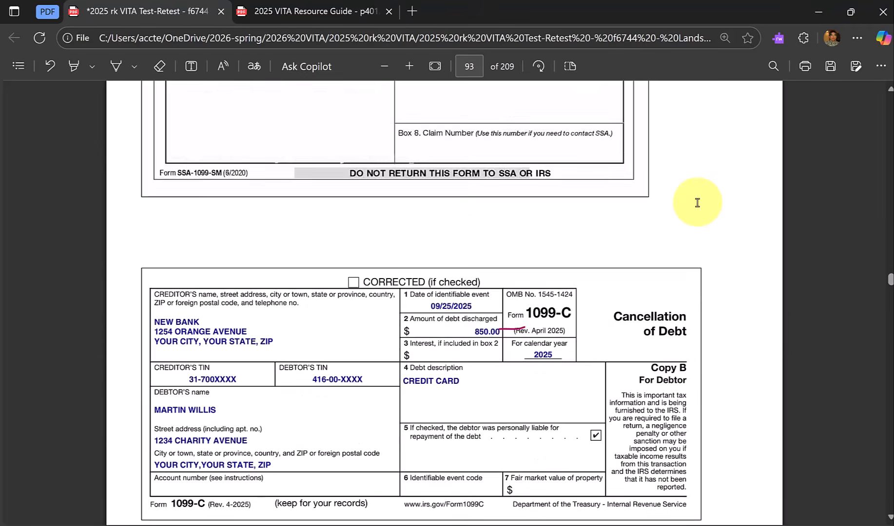
scroll(697, 202, down, 15)
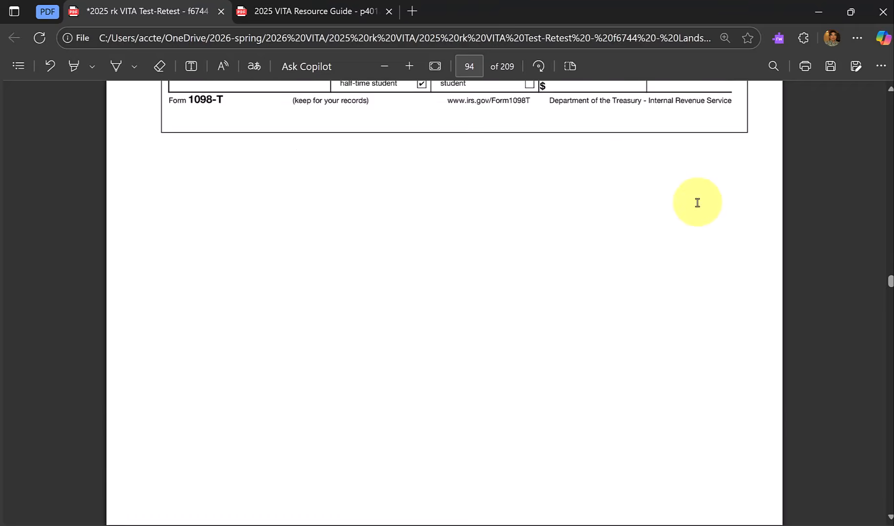
scroll(697, 203, down, 15)
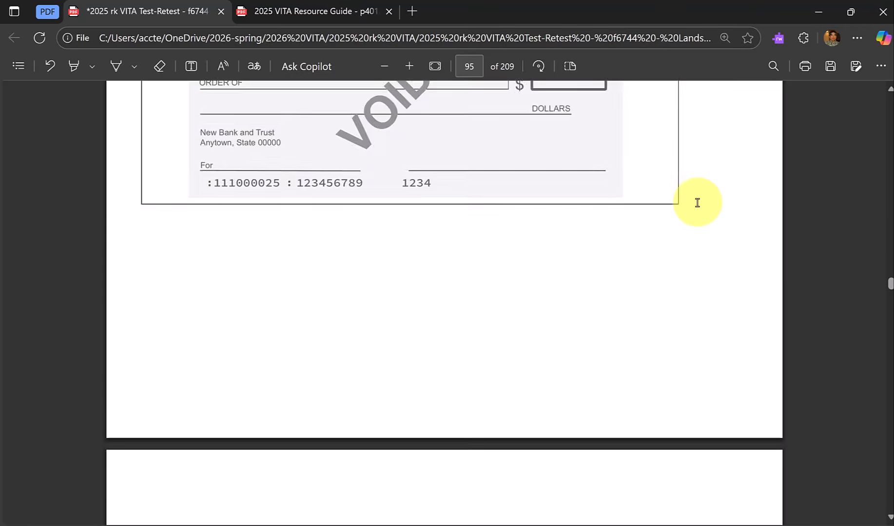
scroll(697, 203, down, 15)
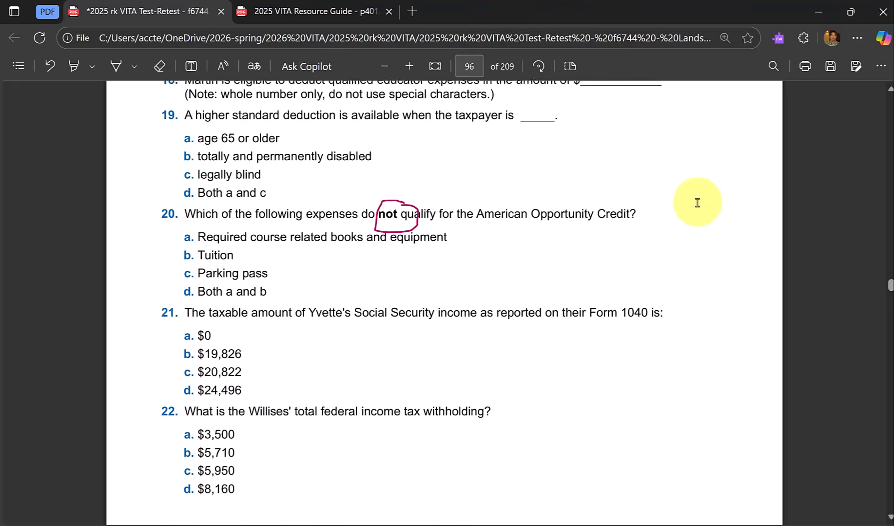
scroll(697, 202, down, 5)
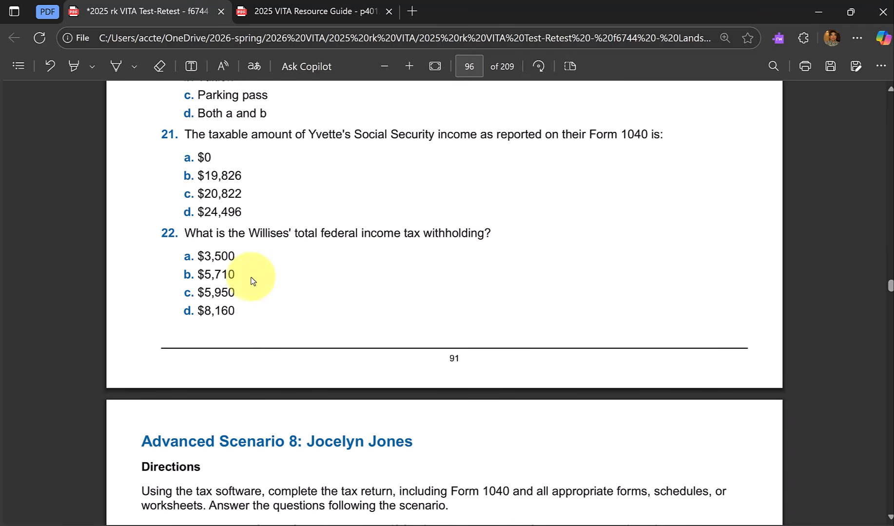
Review the Advanced Scenario 7 test questions again from question 15 onward.
scroll(294, 299, up, 8)
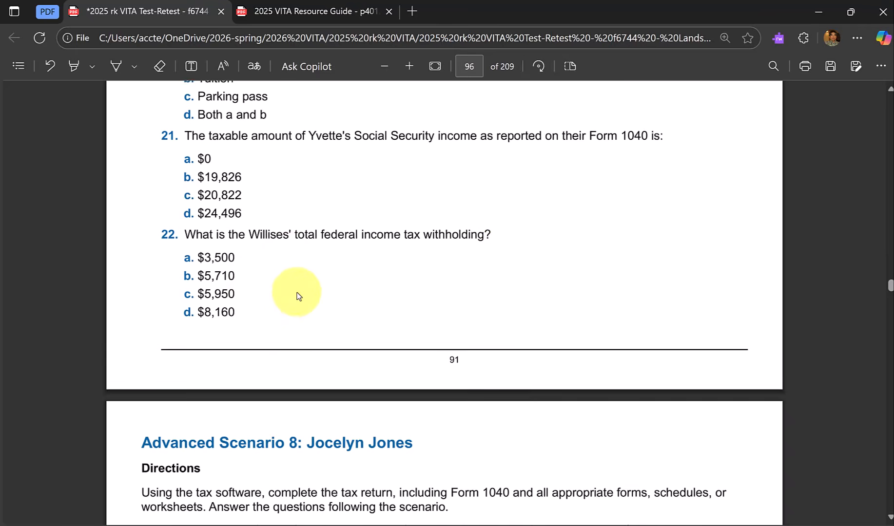
scroll(299, 296, up, 9)
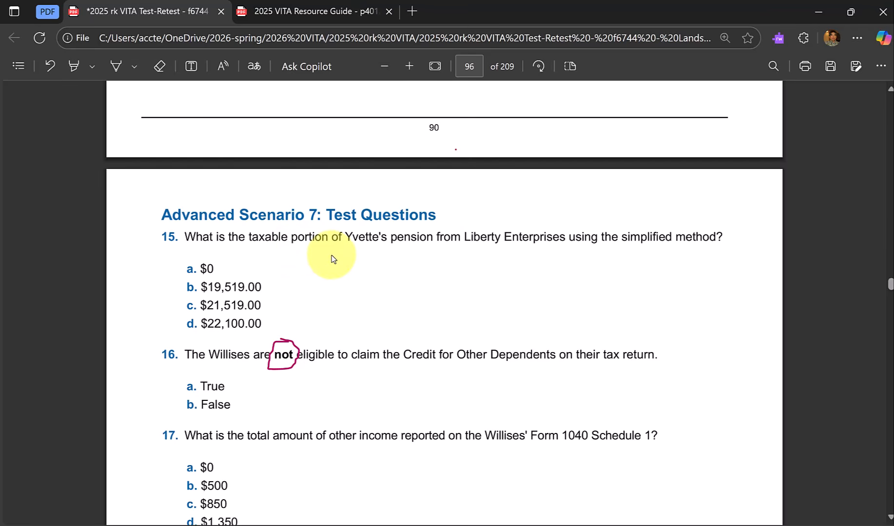
scroll(331, 258, down, 3)
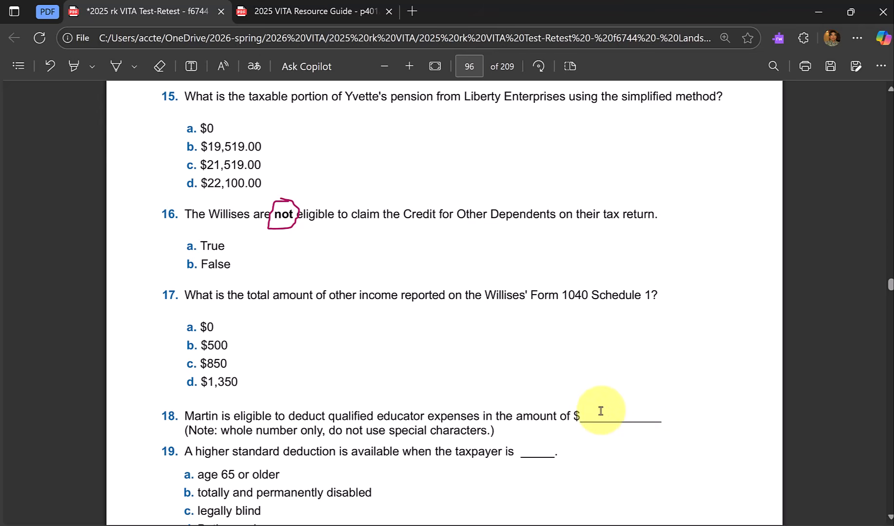
scroll(600, 411, up, 3)
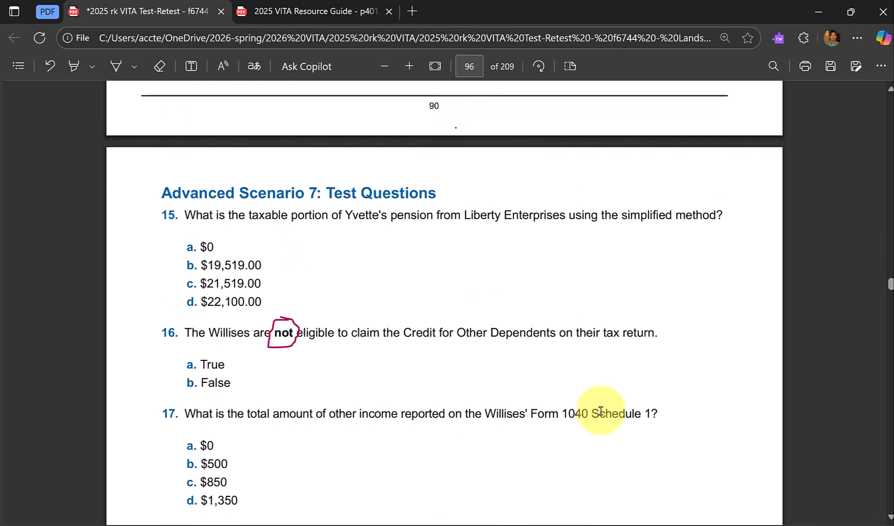